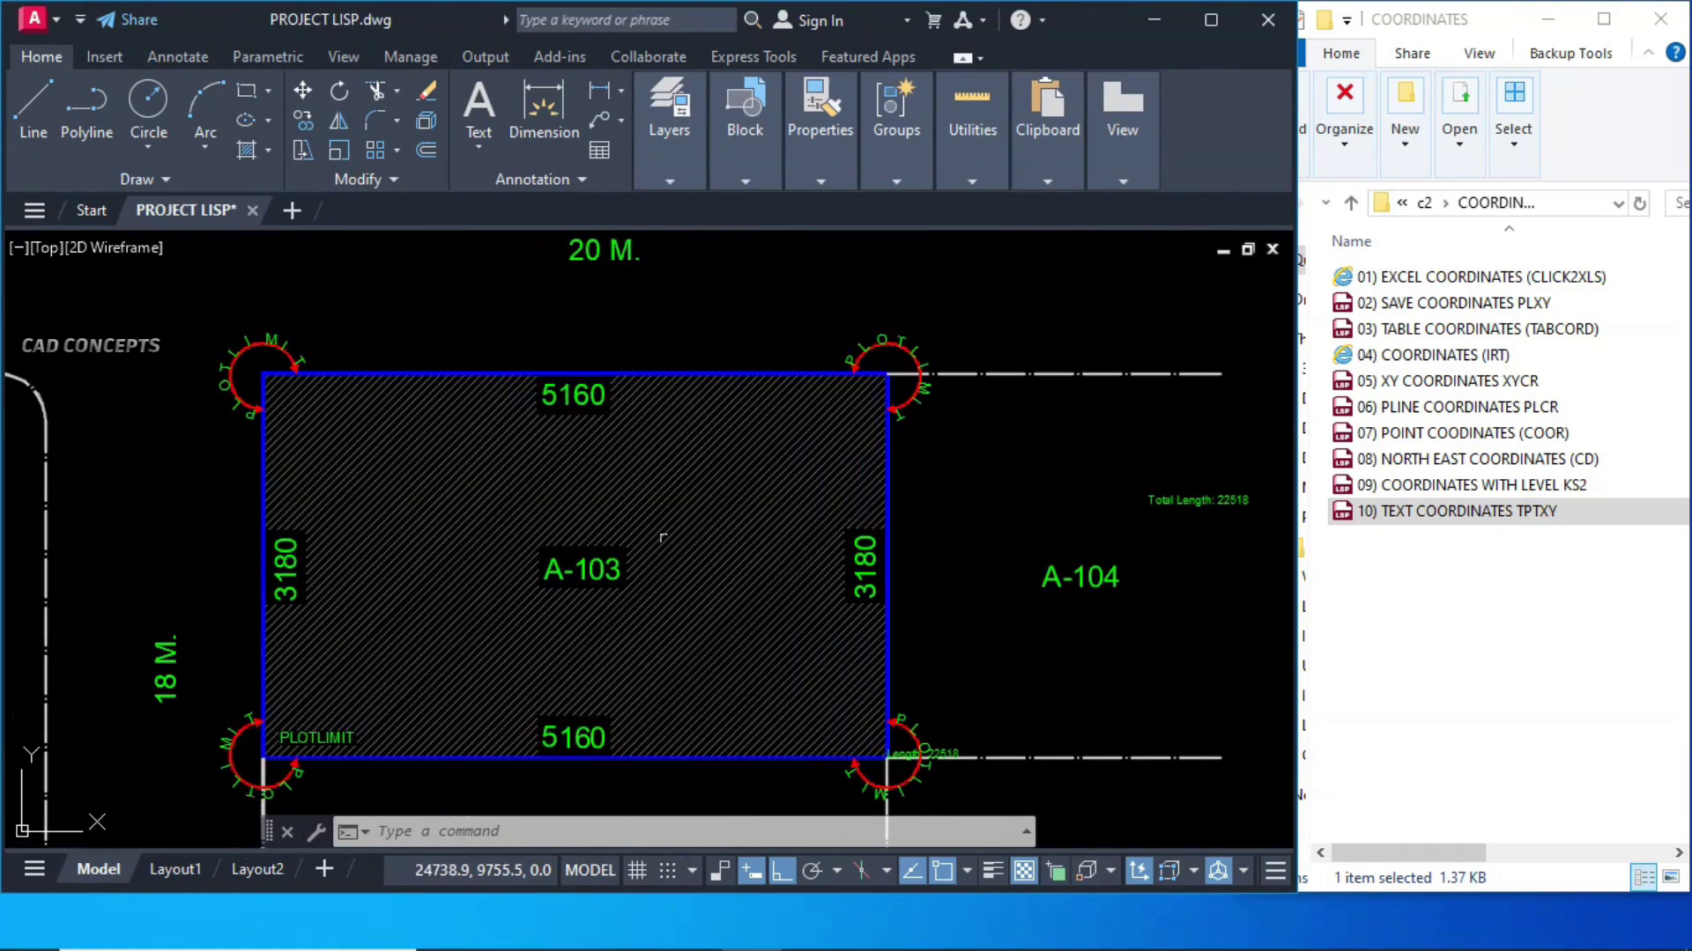
middle_click_drag(687, 562, 481, 553)
mouse_move(1621, 591)
left_mouse_down()
mouse_move(1339, 272)
mouse_move(1400, 277)
left_mouse_up()
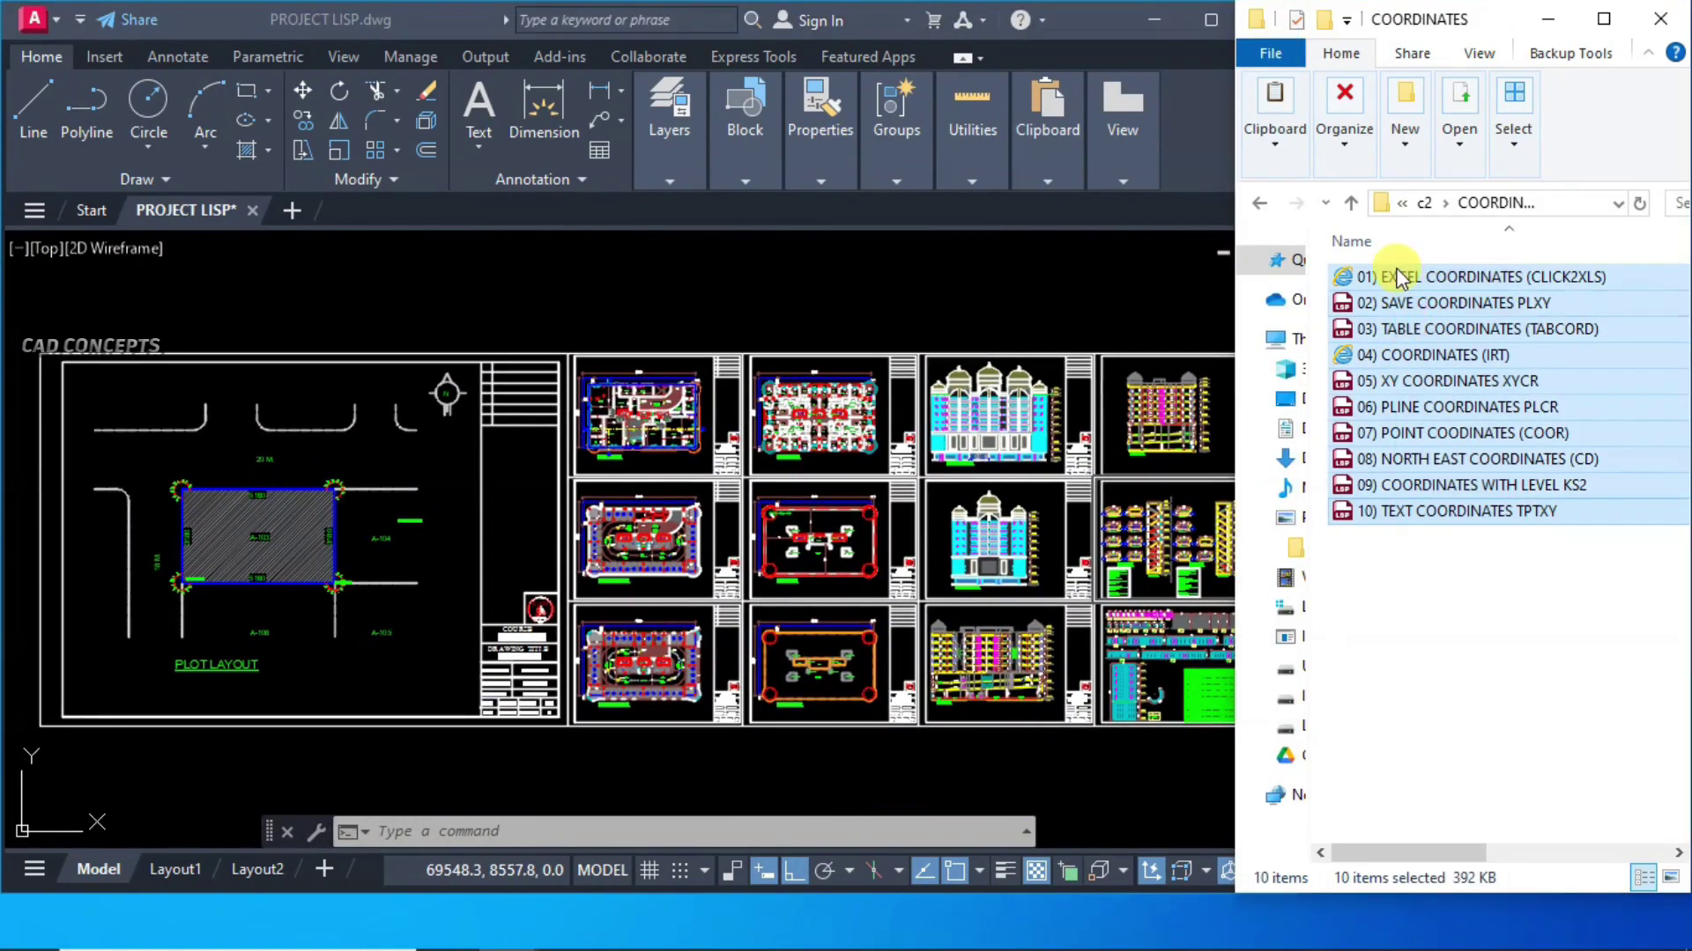
left_click(1446, 649)
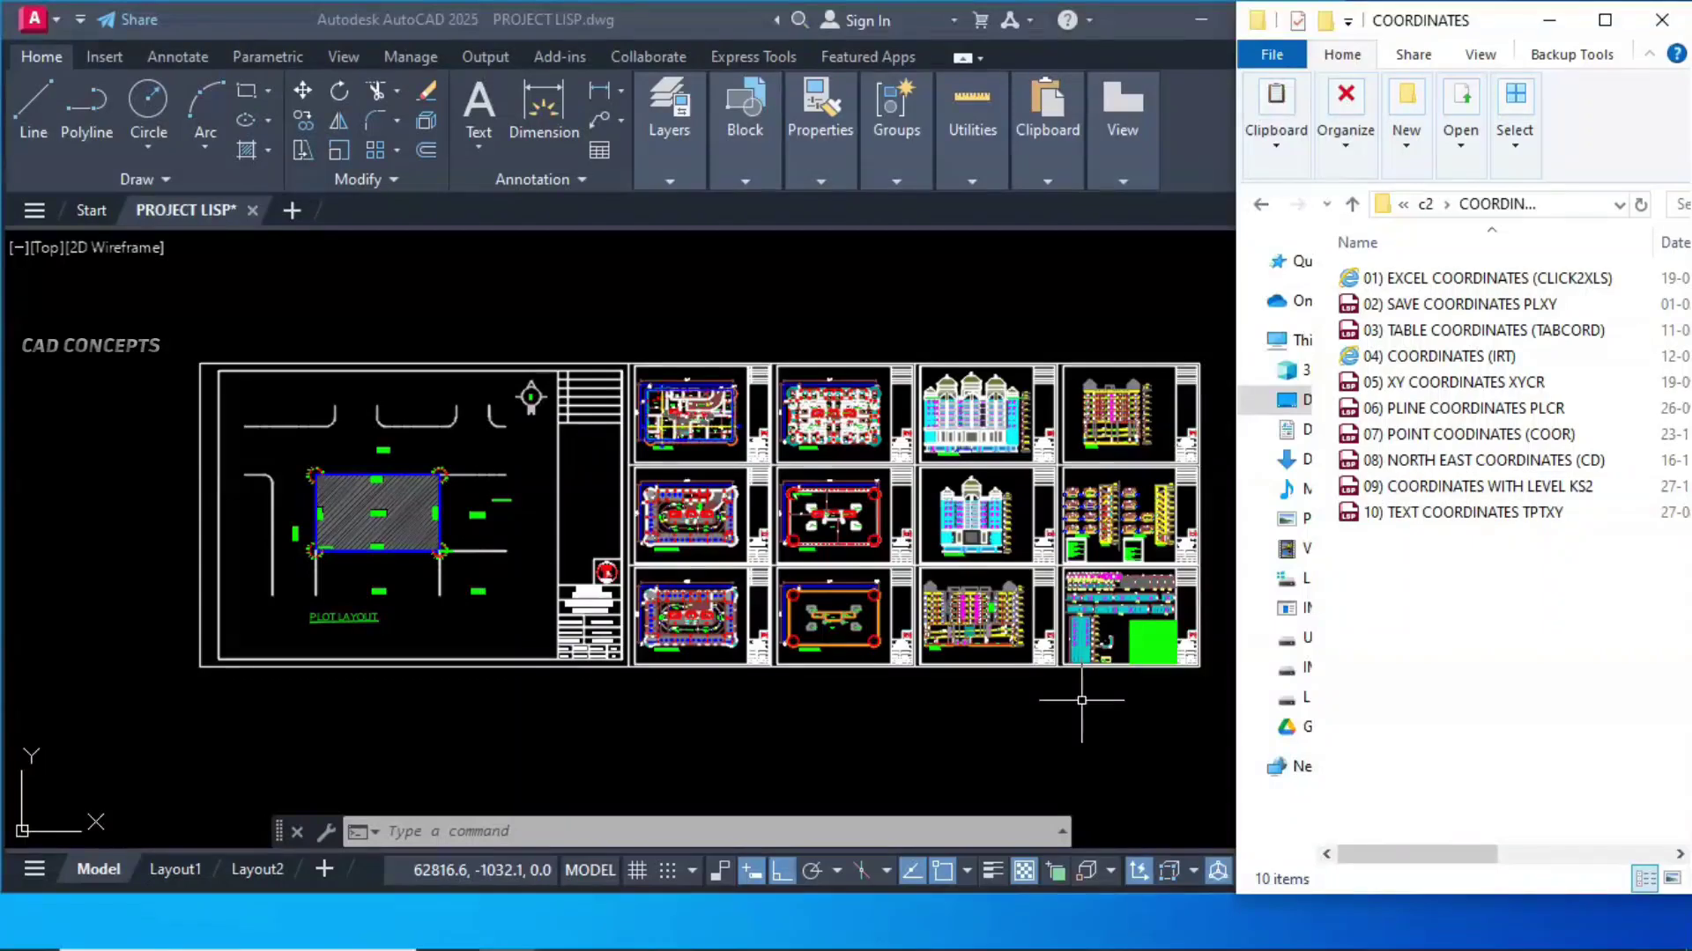
mouse_move(1084, 691)
middle_mouse_down()
mouse_move(1001, 692)
mouse_move(1042, 701)
middle_mouse_up()
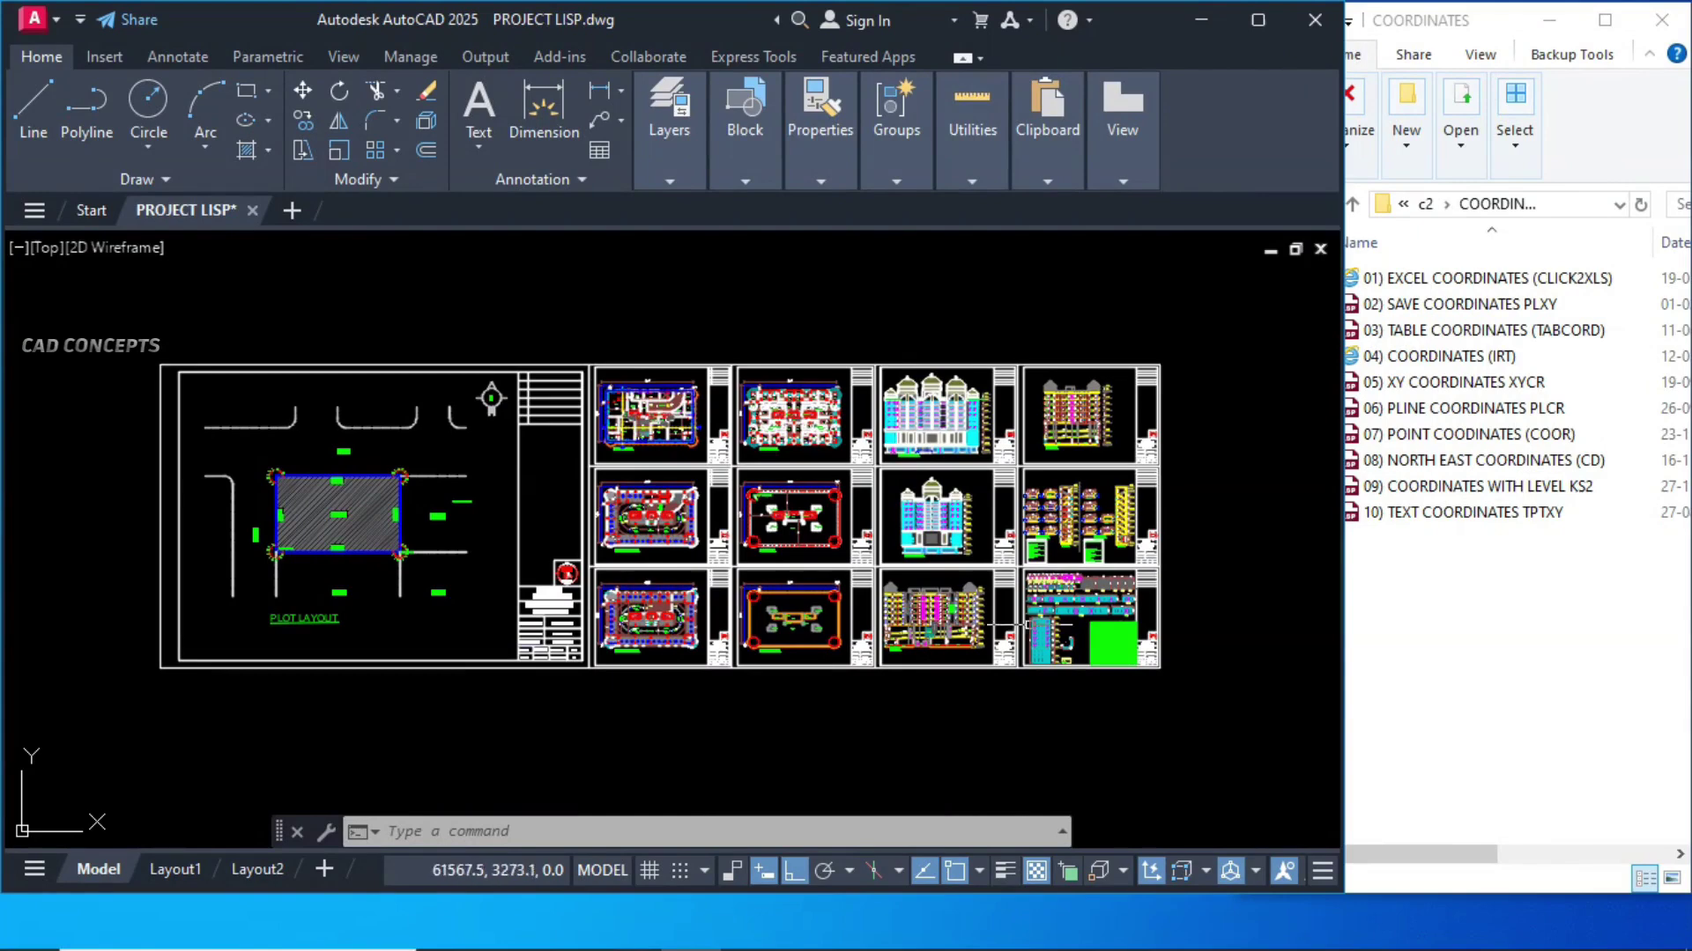
- Load the LISP file "01) EXCEL COORDINATES (CLICK2XLS)" from the COORDINATES folder into the drawing
left_click(1508, 624)
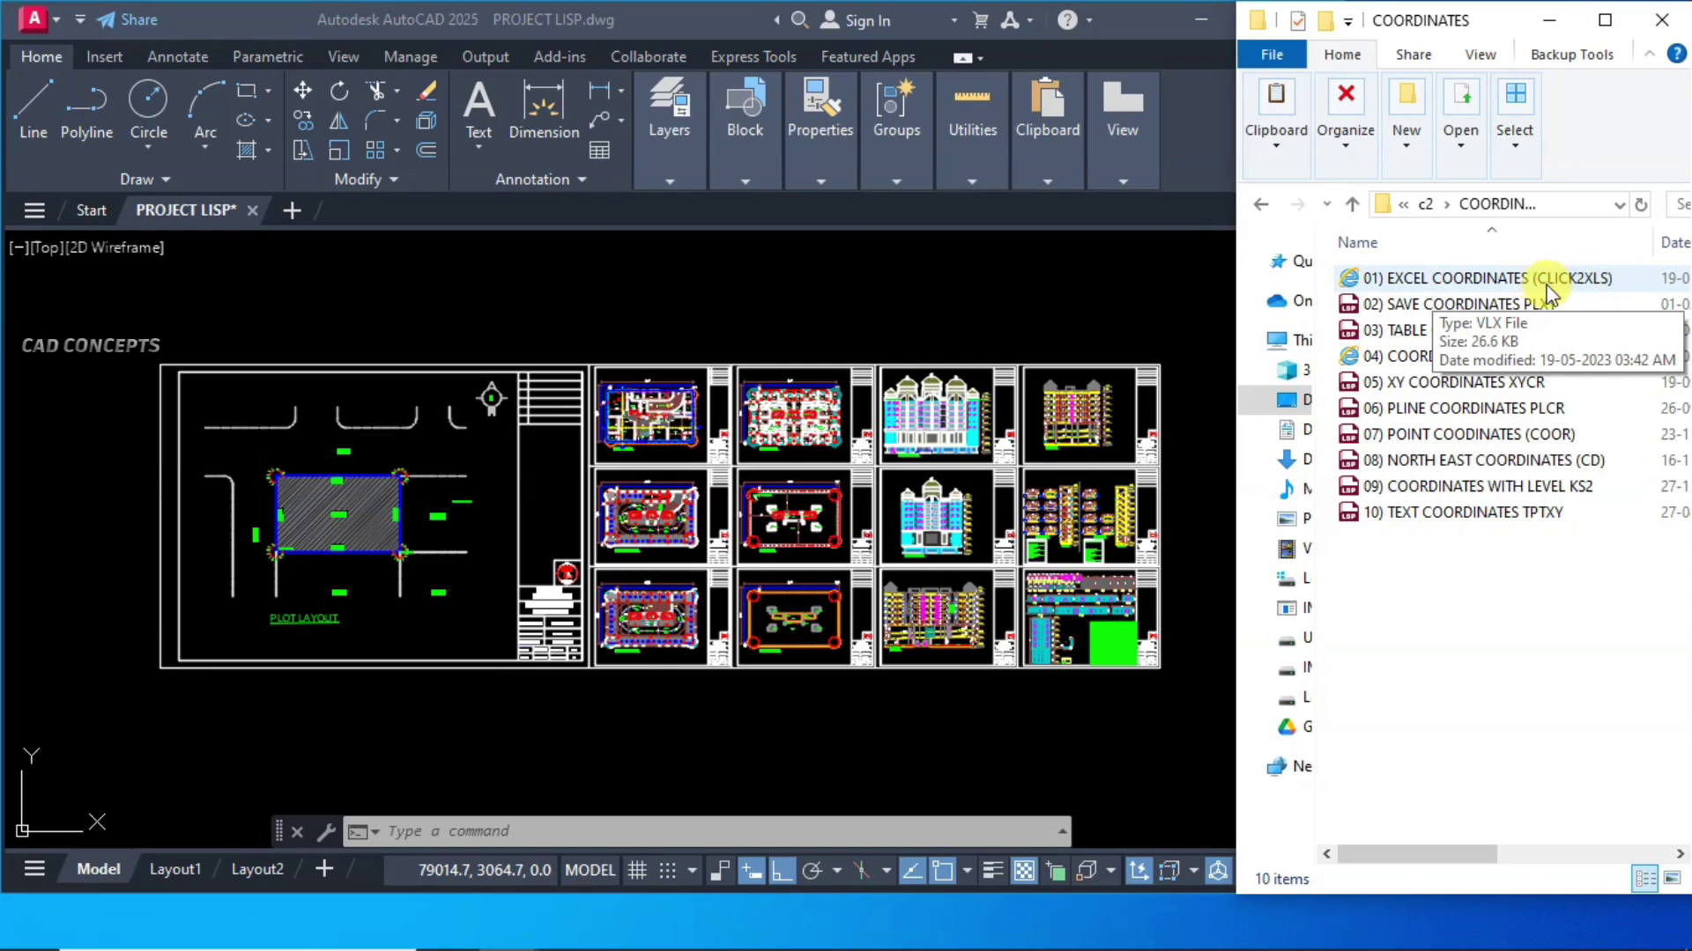
left_click(1508, 280)
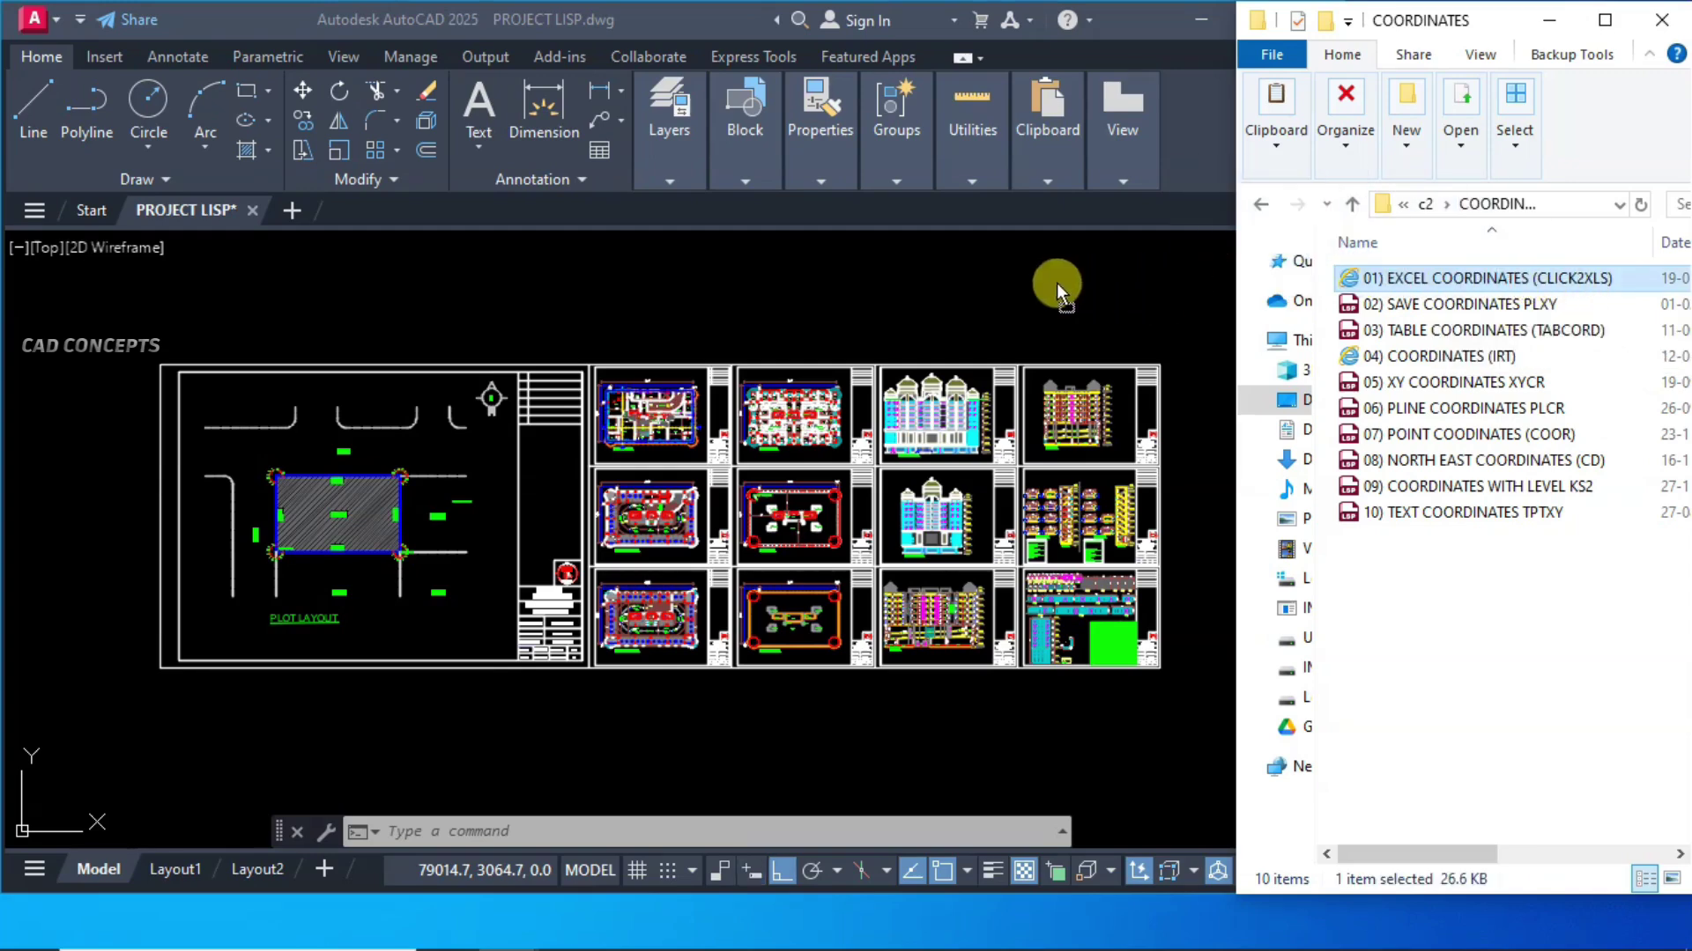
left_click_drag(796, 293, 795, 291)
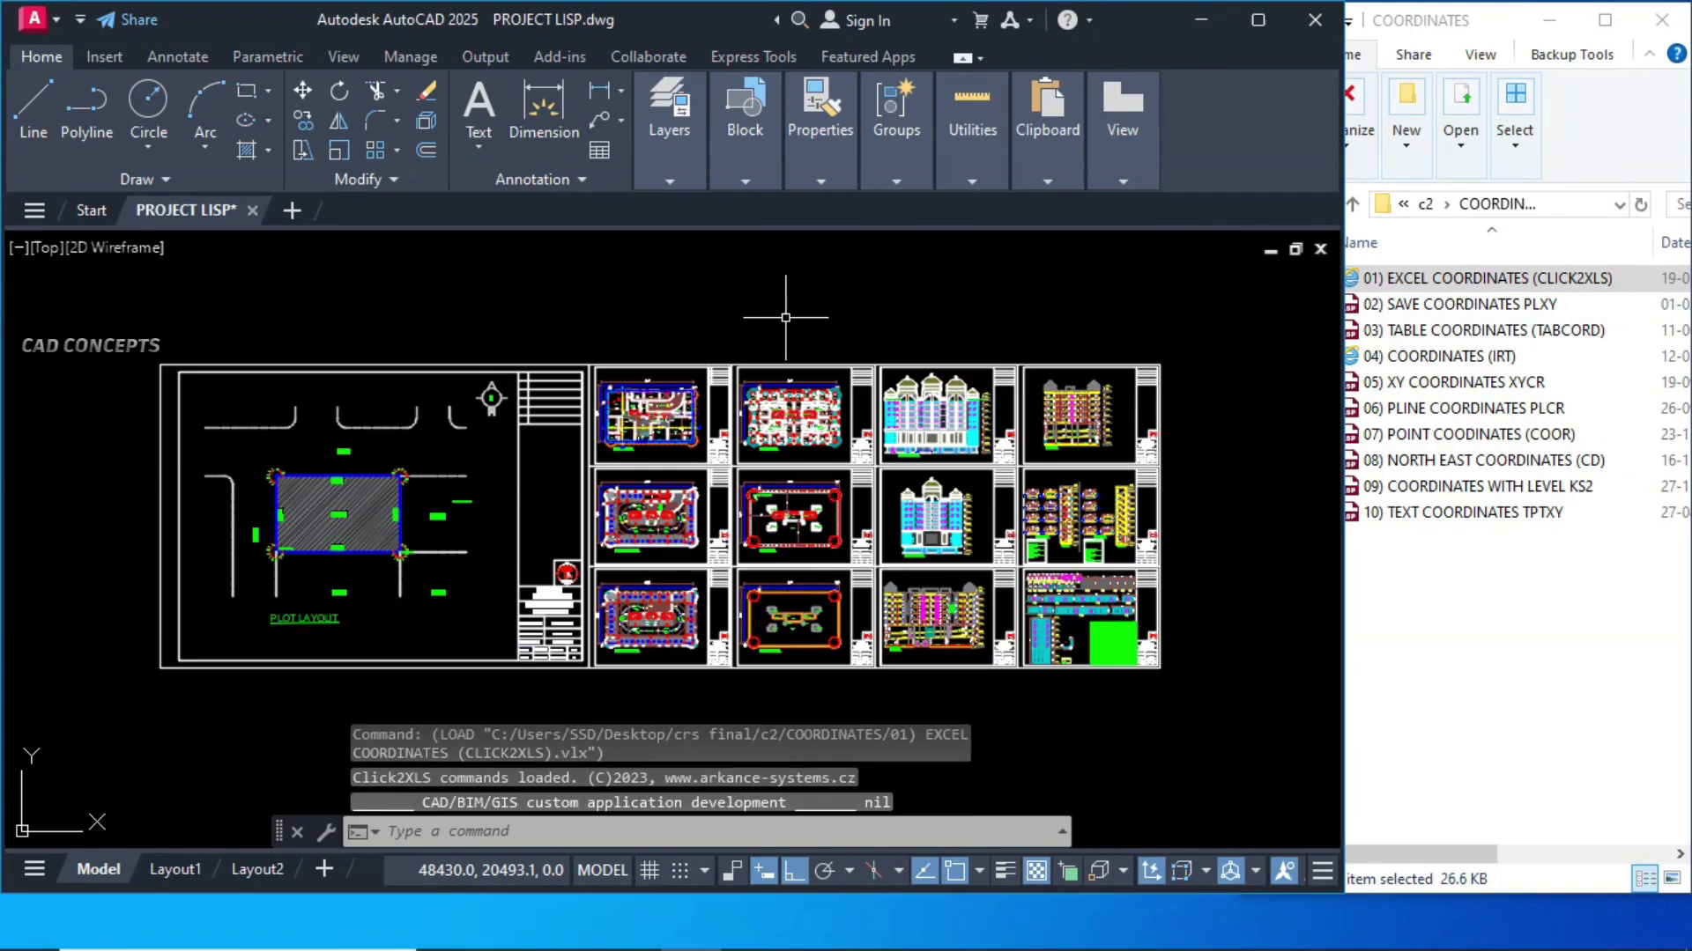
- Run CLICK2XLS and send the coordinates of the four corners of plot A-103 to the Excel sheet
scroll(233, 533, "up", 5)
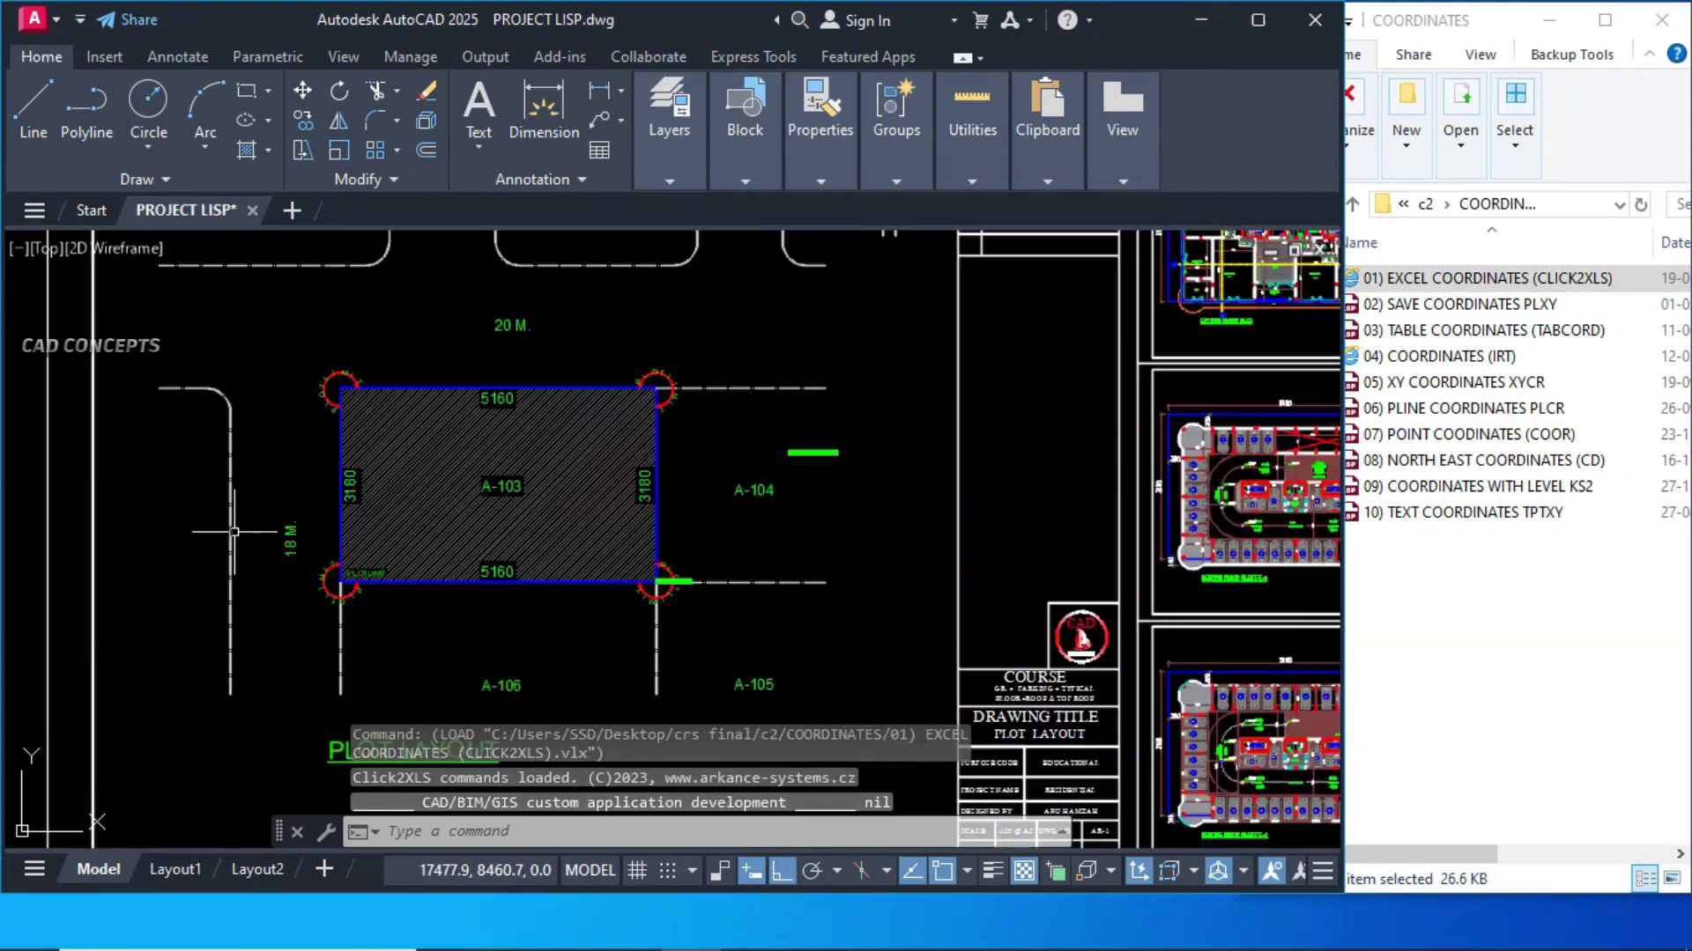
middle_click_drag(716, 477, 789, 544)
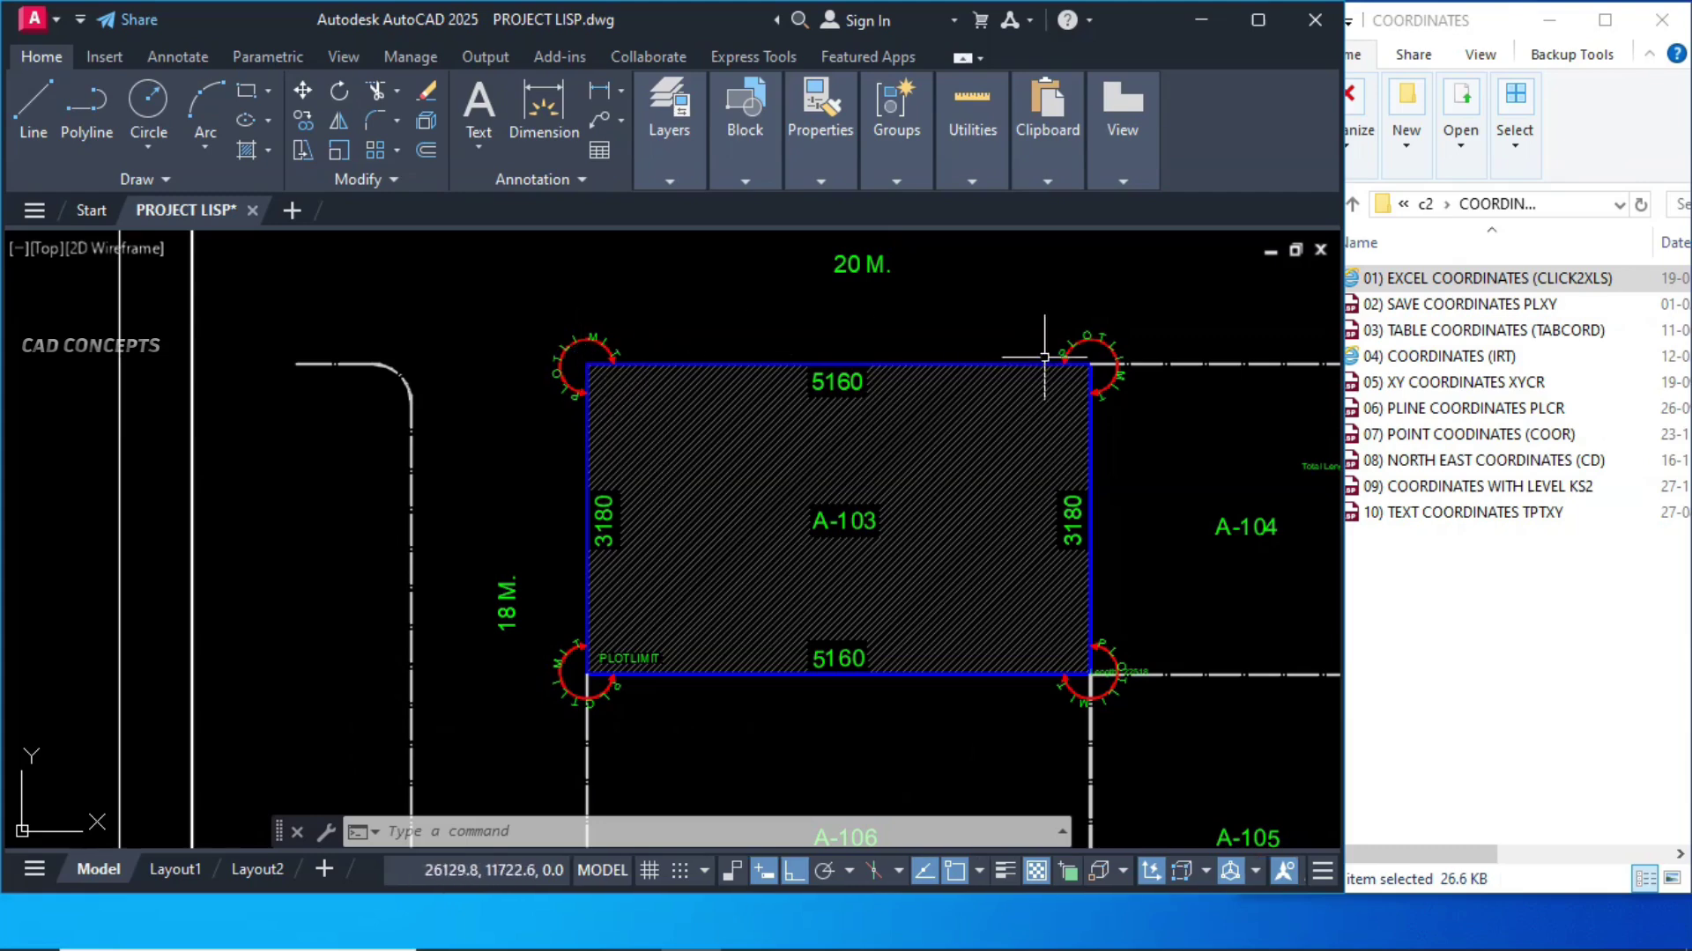
type("CLICK2XLS")
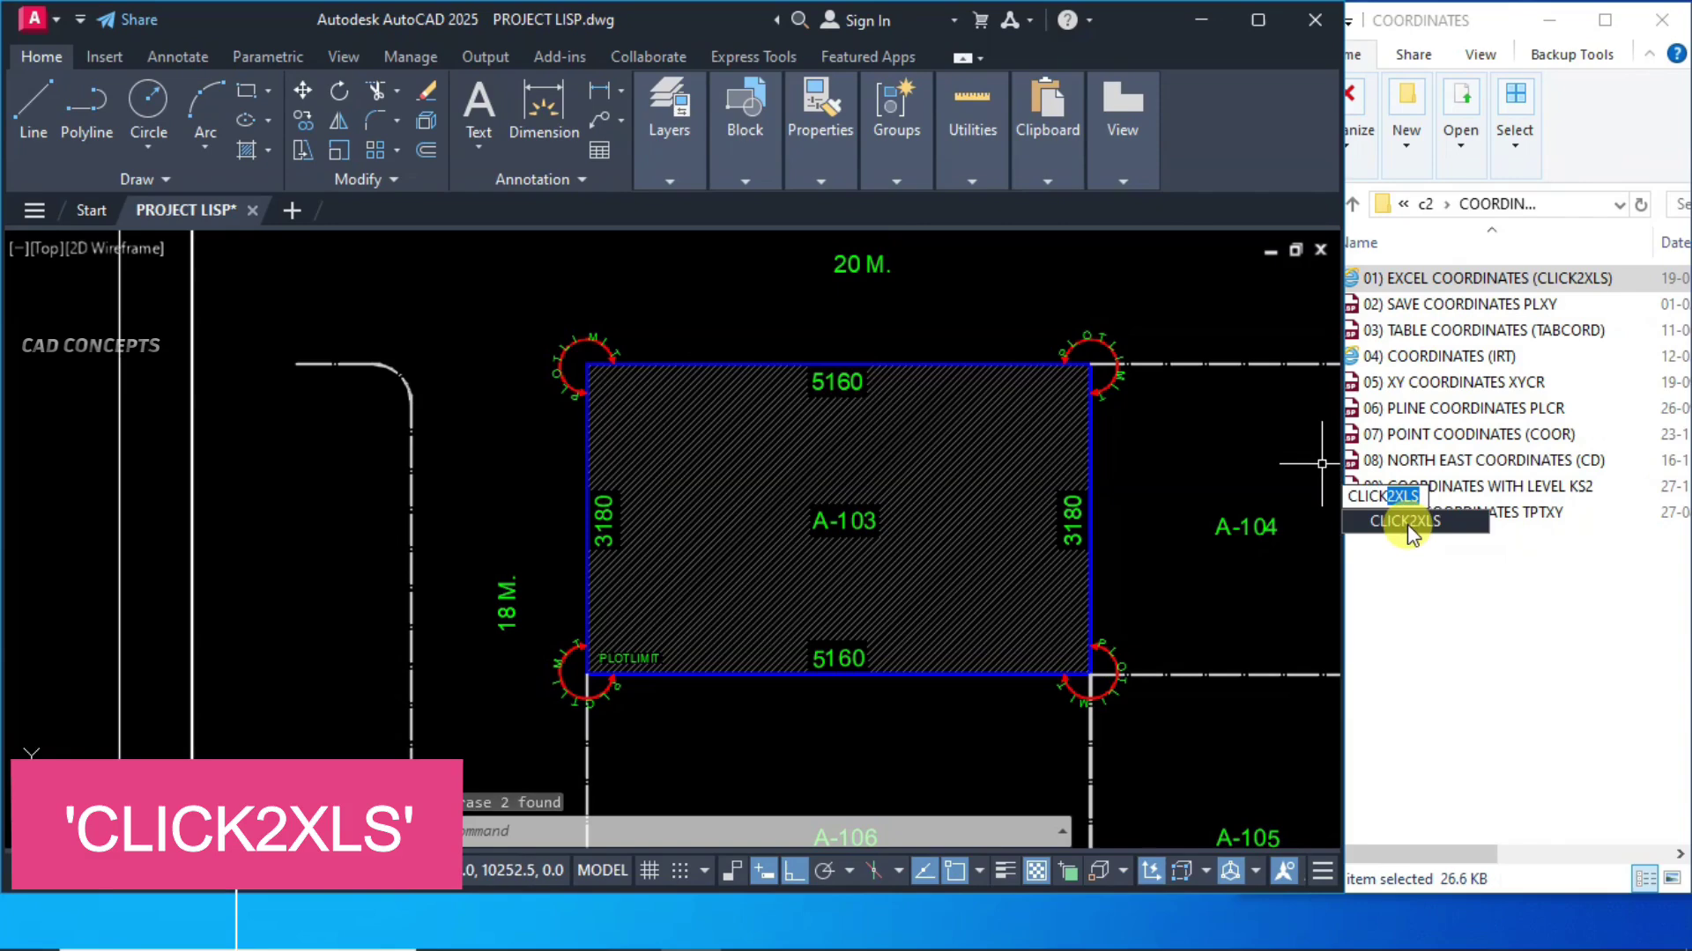
left_click(1407, 522)
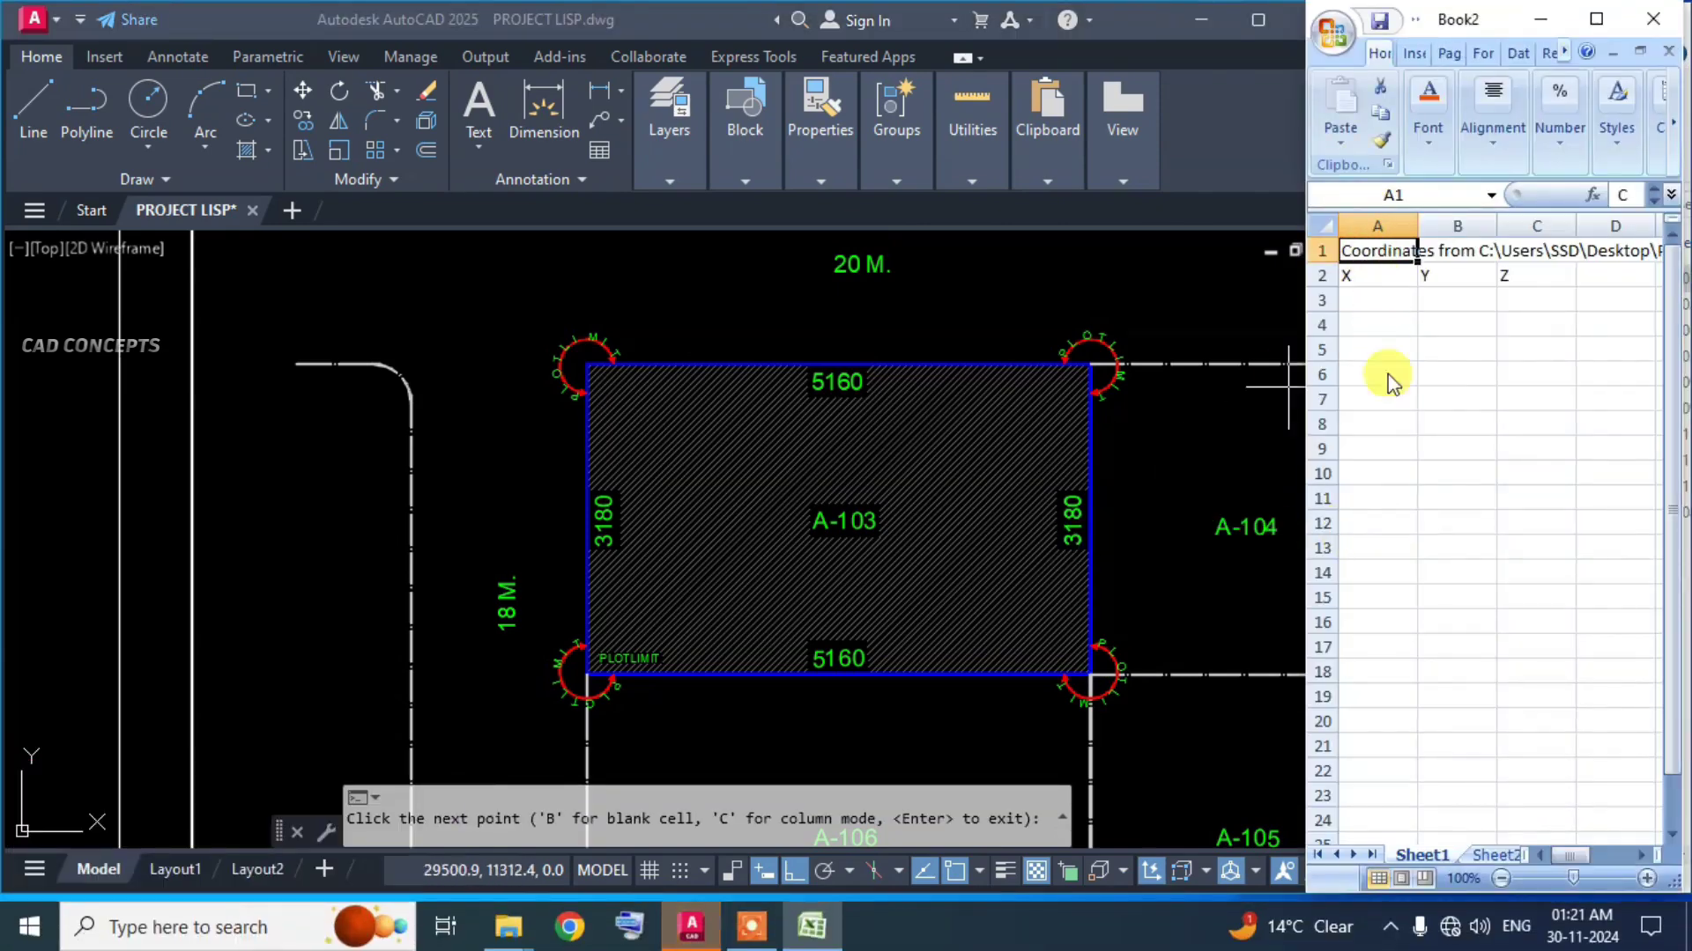
left_click(1090, 364)
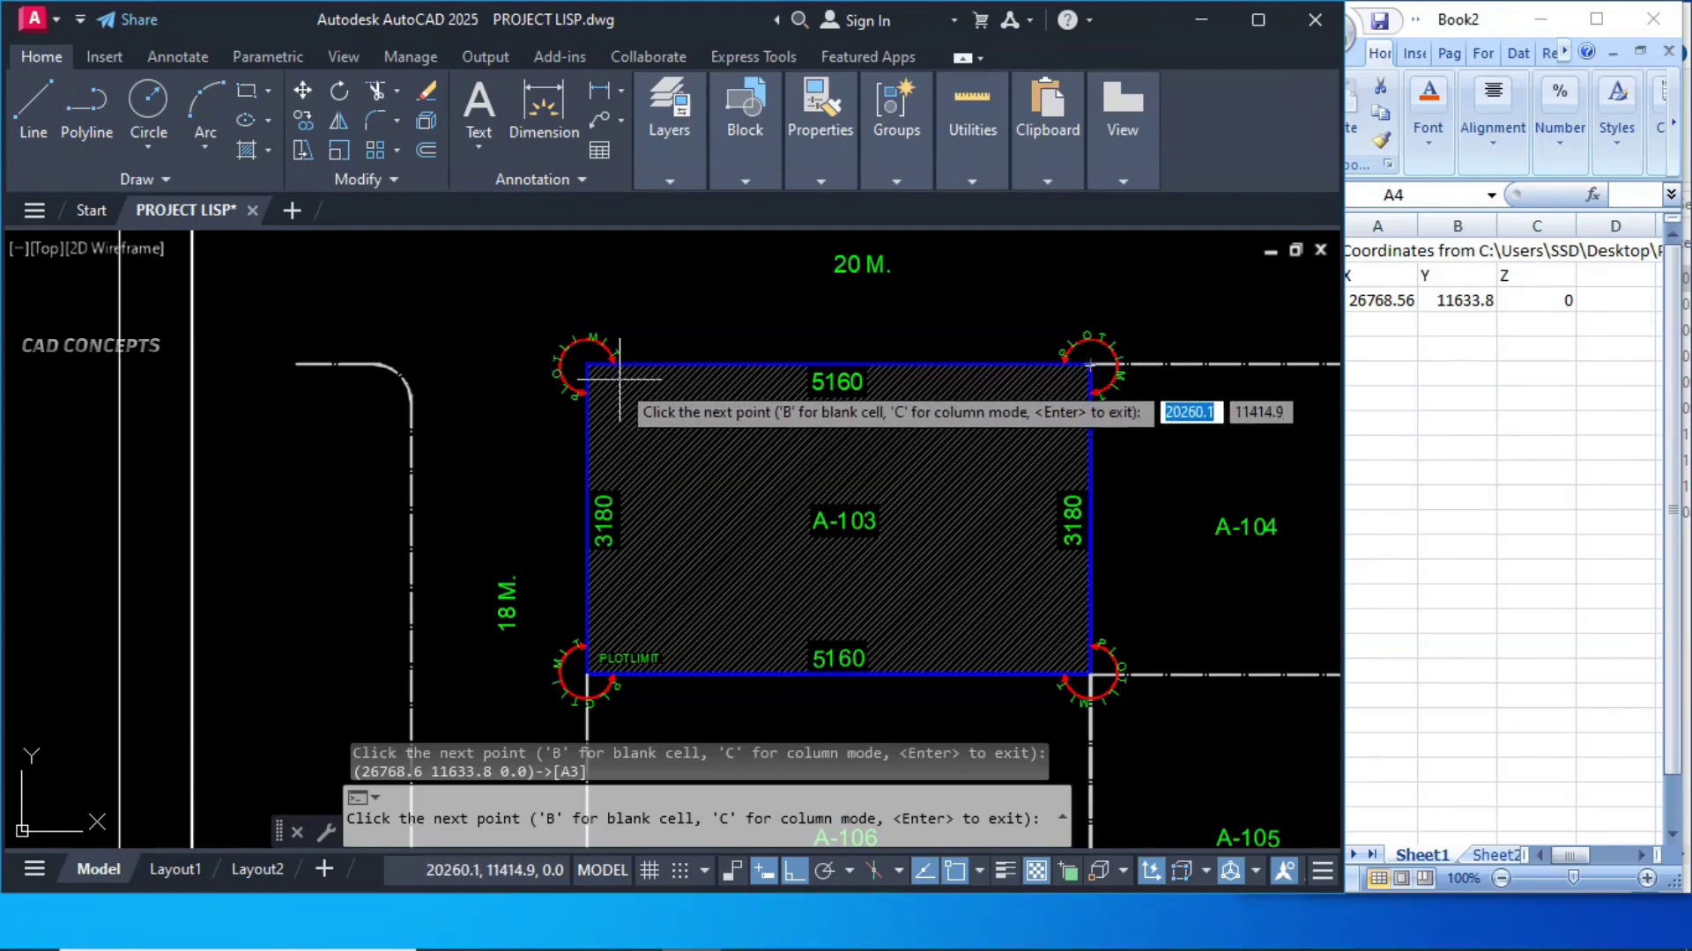
left_click(586, 363)
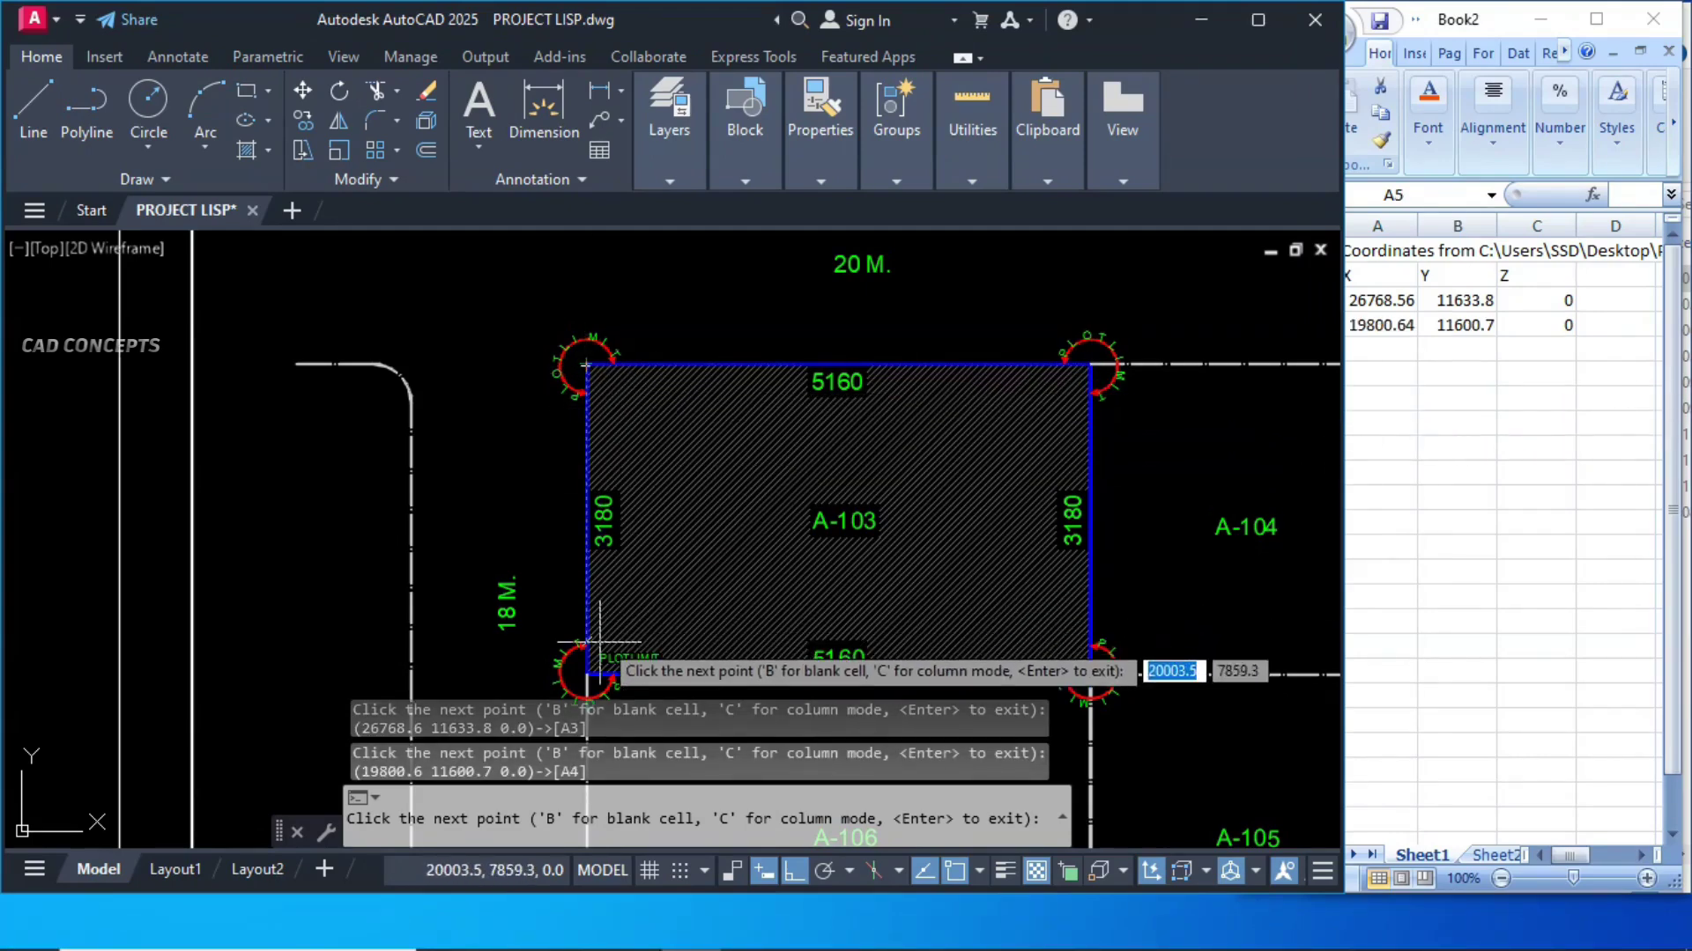
left_click(587, 676)
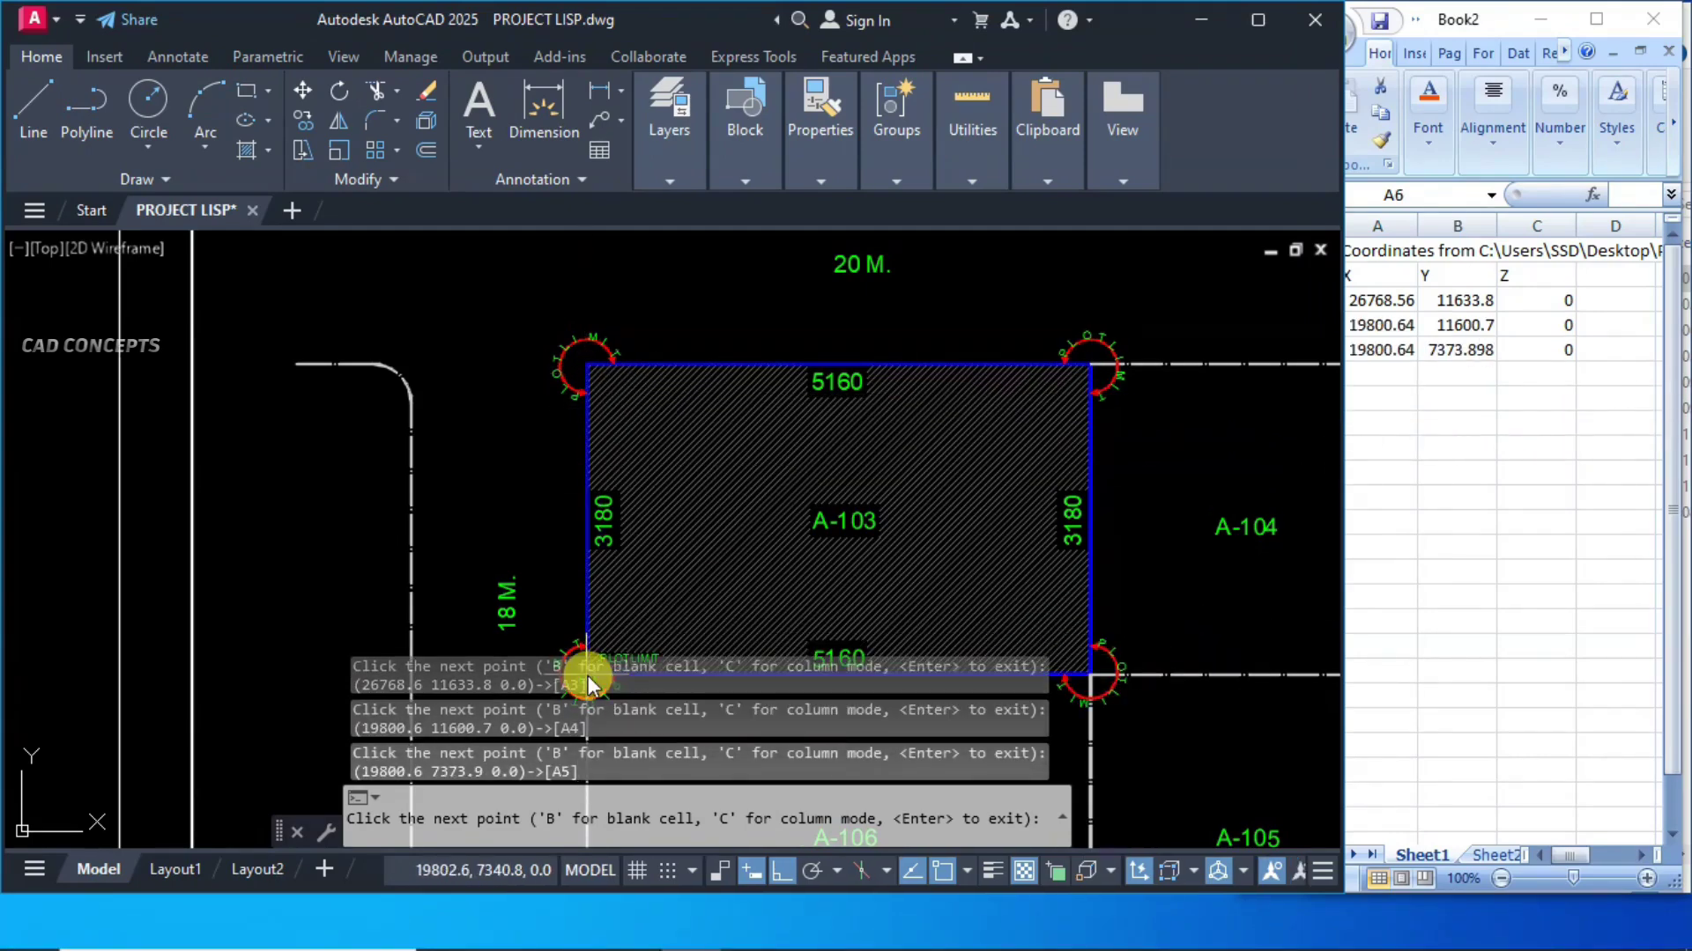
left_click(1091, 675)
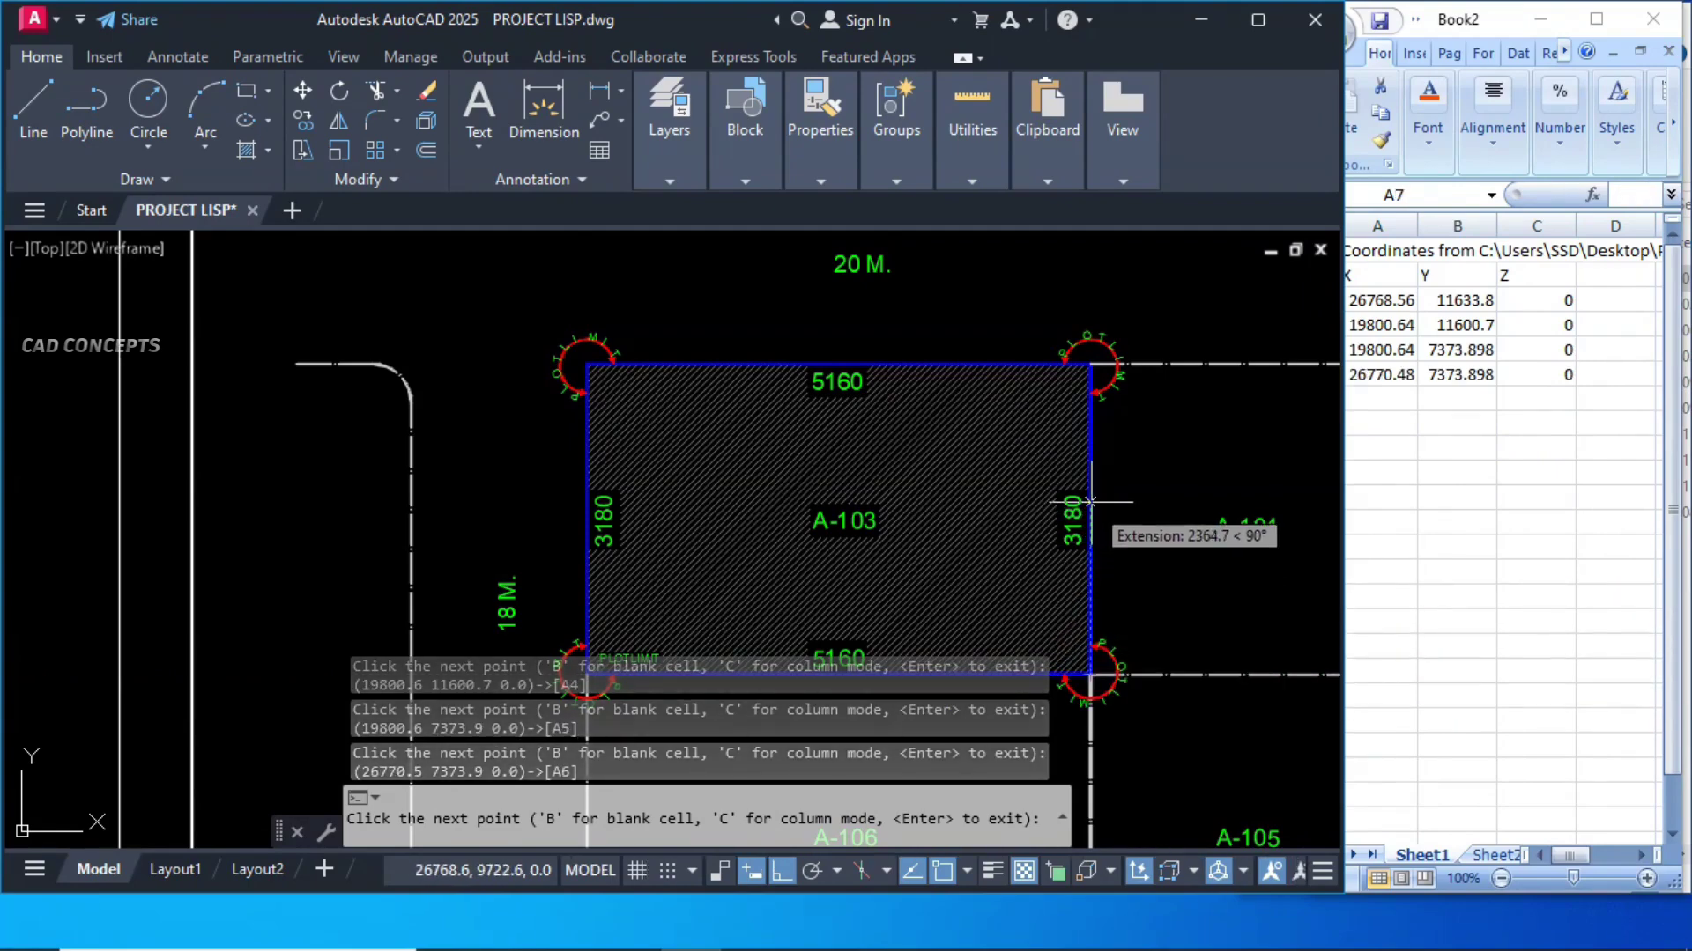
- Add a point on plot A-103's 3180 edge next to A-104 and the endpoints of the surrounding road and boundary lines to the coordinate export
left_click(1091, 529)
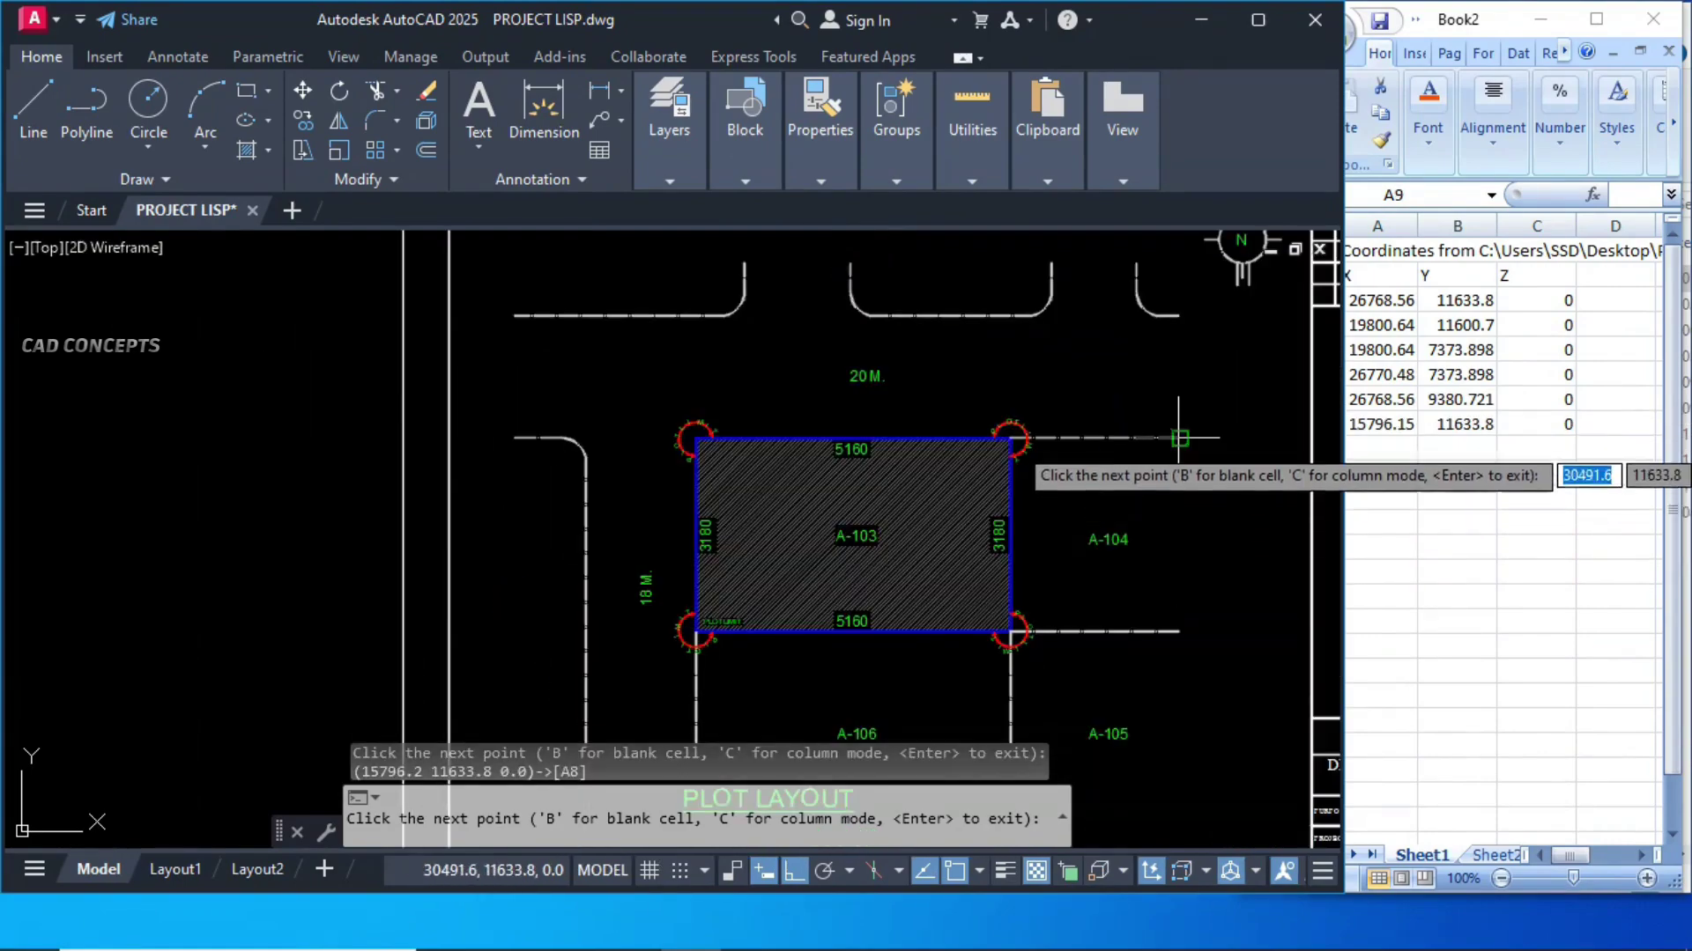
left_click(1181, 437)
left_click(1180, 273)
left_click(1136, 262)
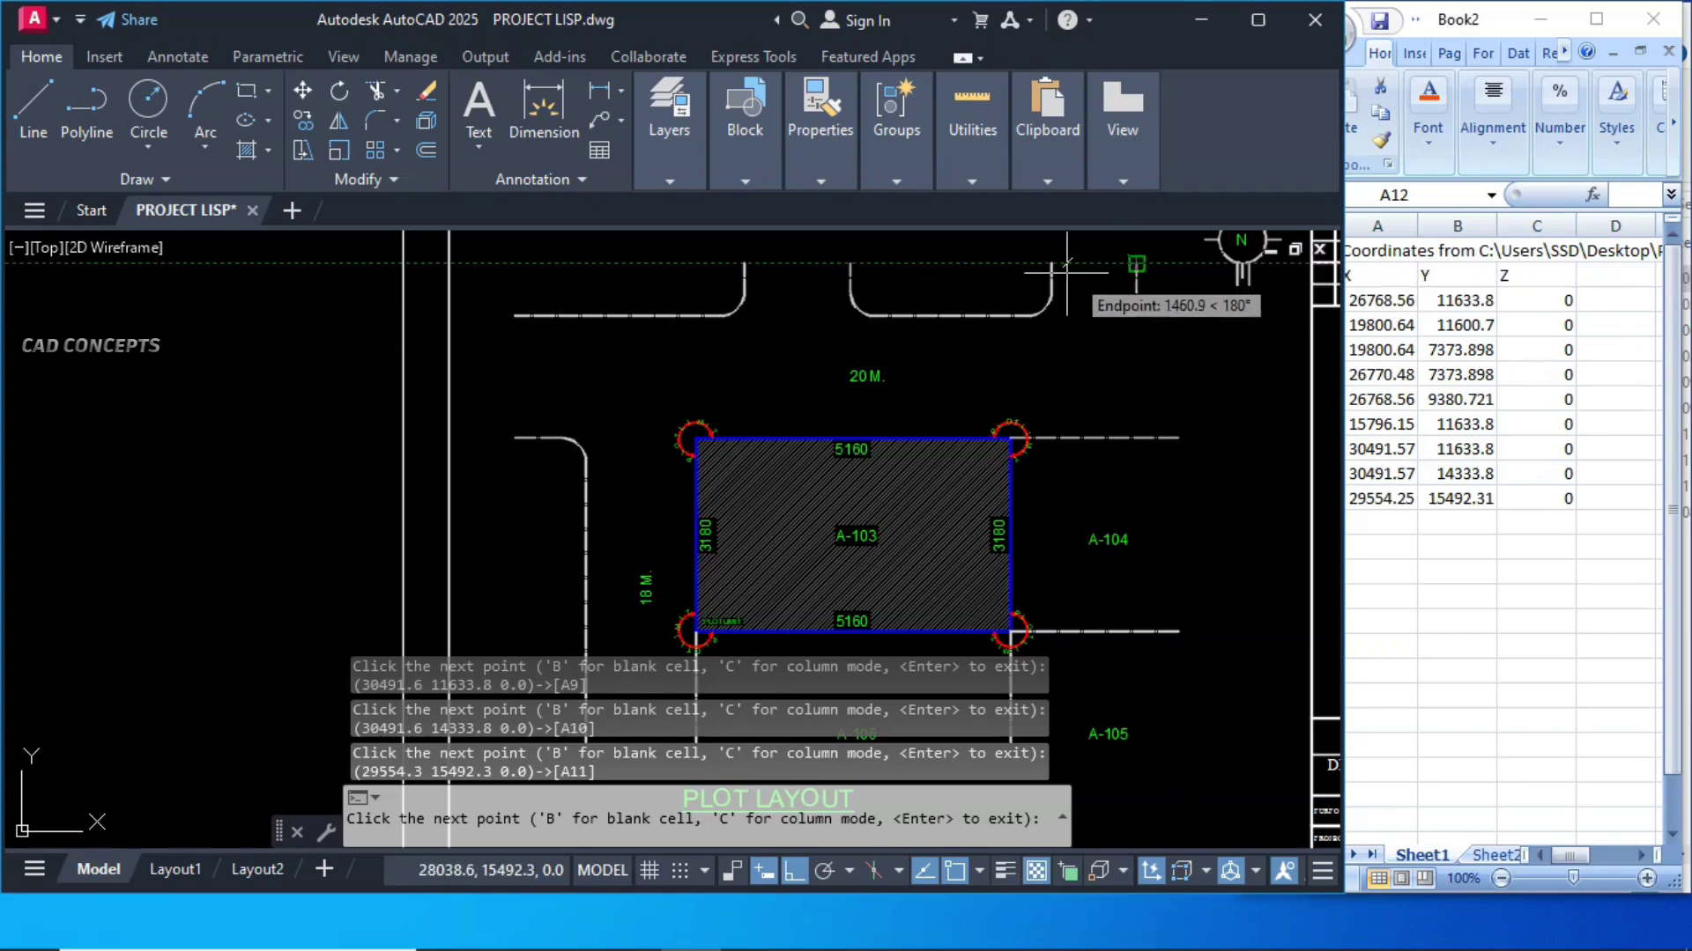
left_click(1054, 263)
left_click(859, 263)
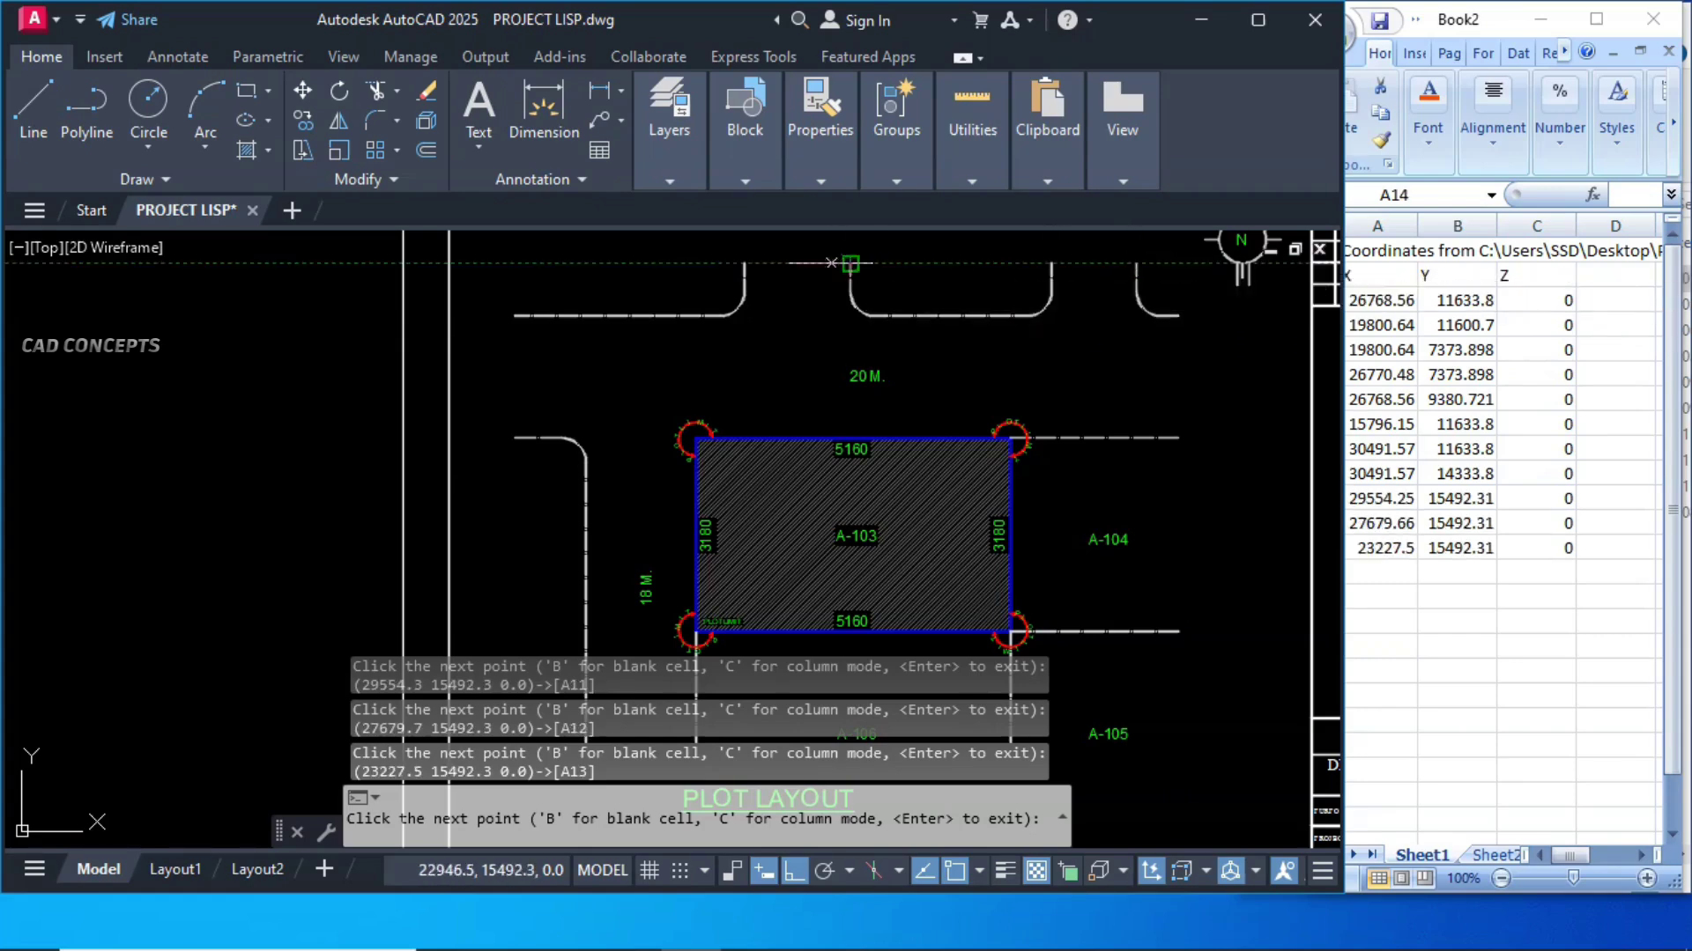
left_click(757, 263)
left_click(515, 314)
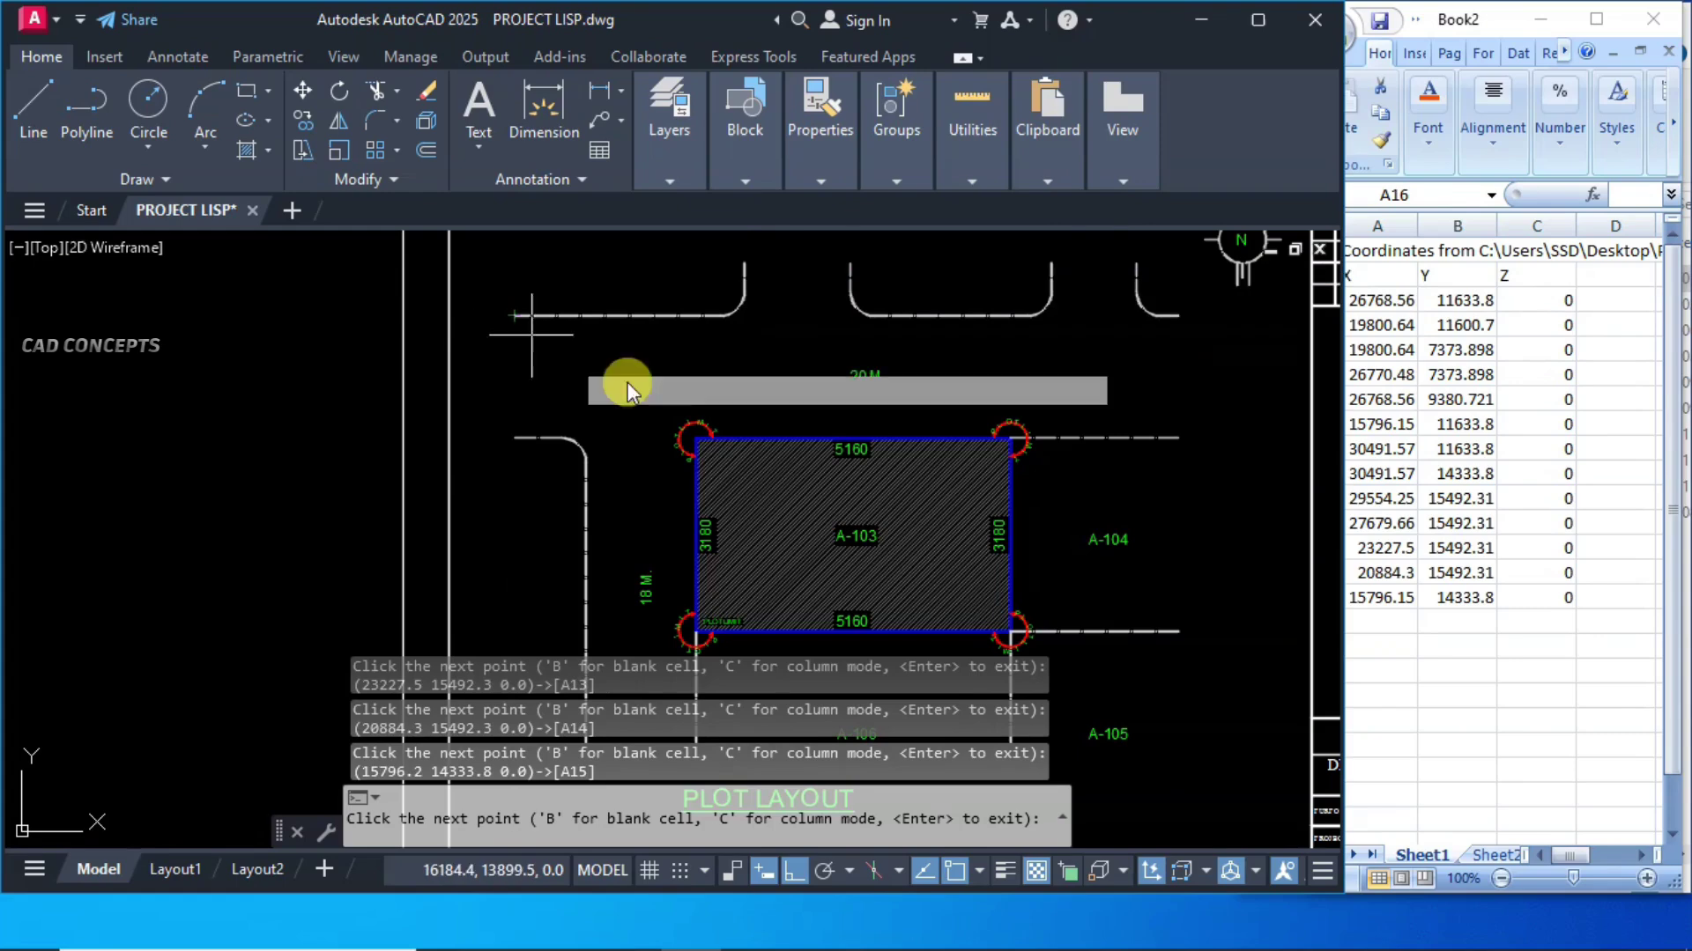
left_click(1179, 438)
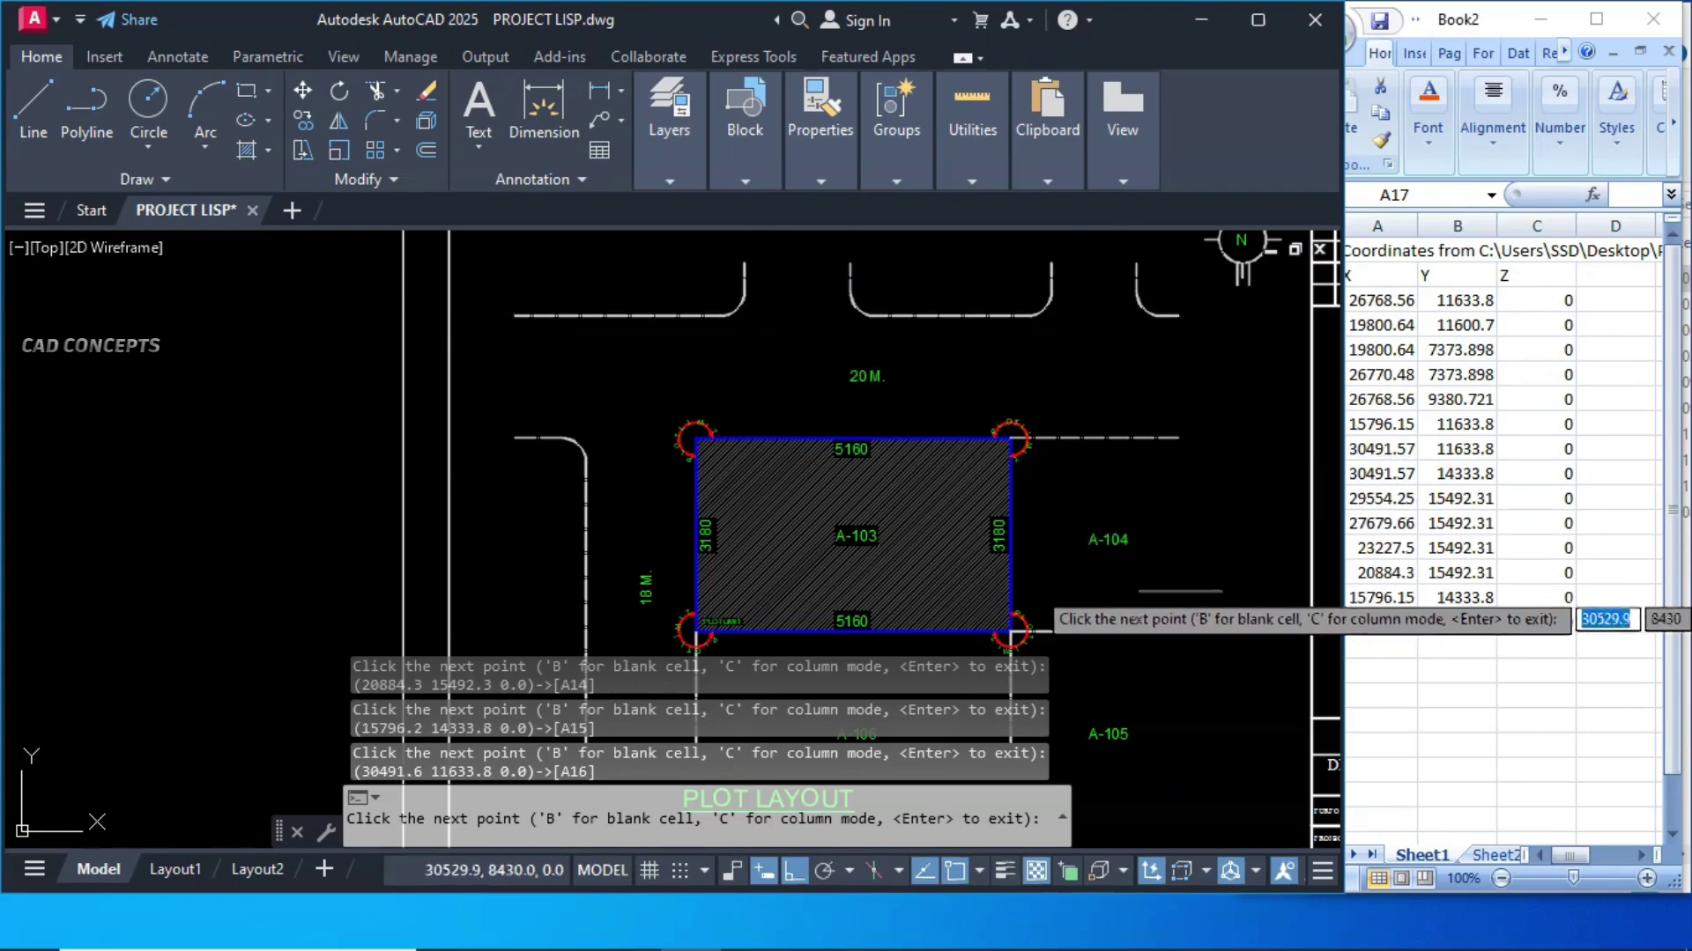
left_click(1178, 632)
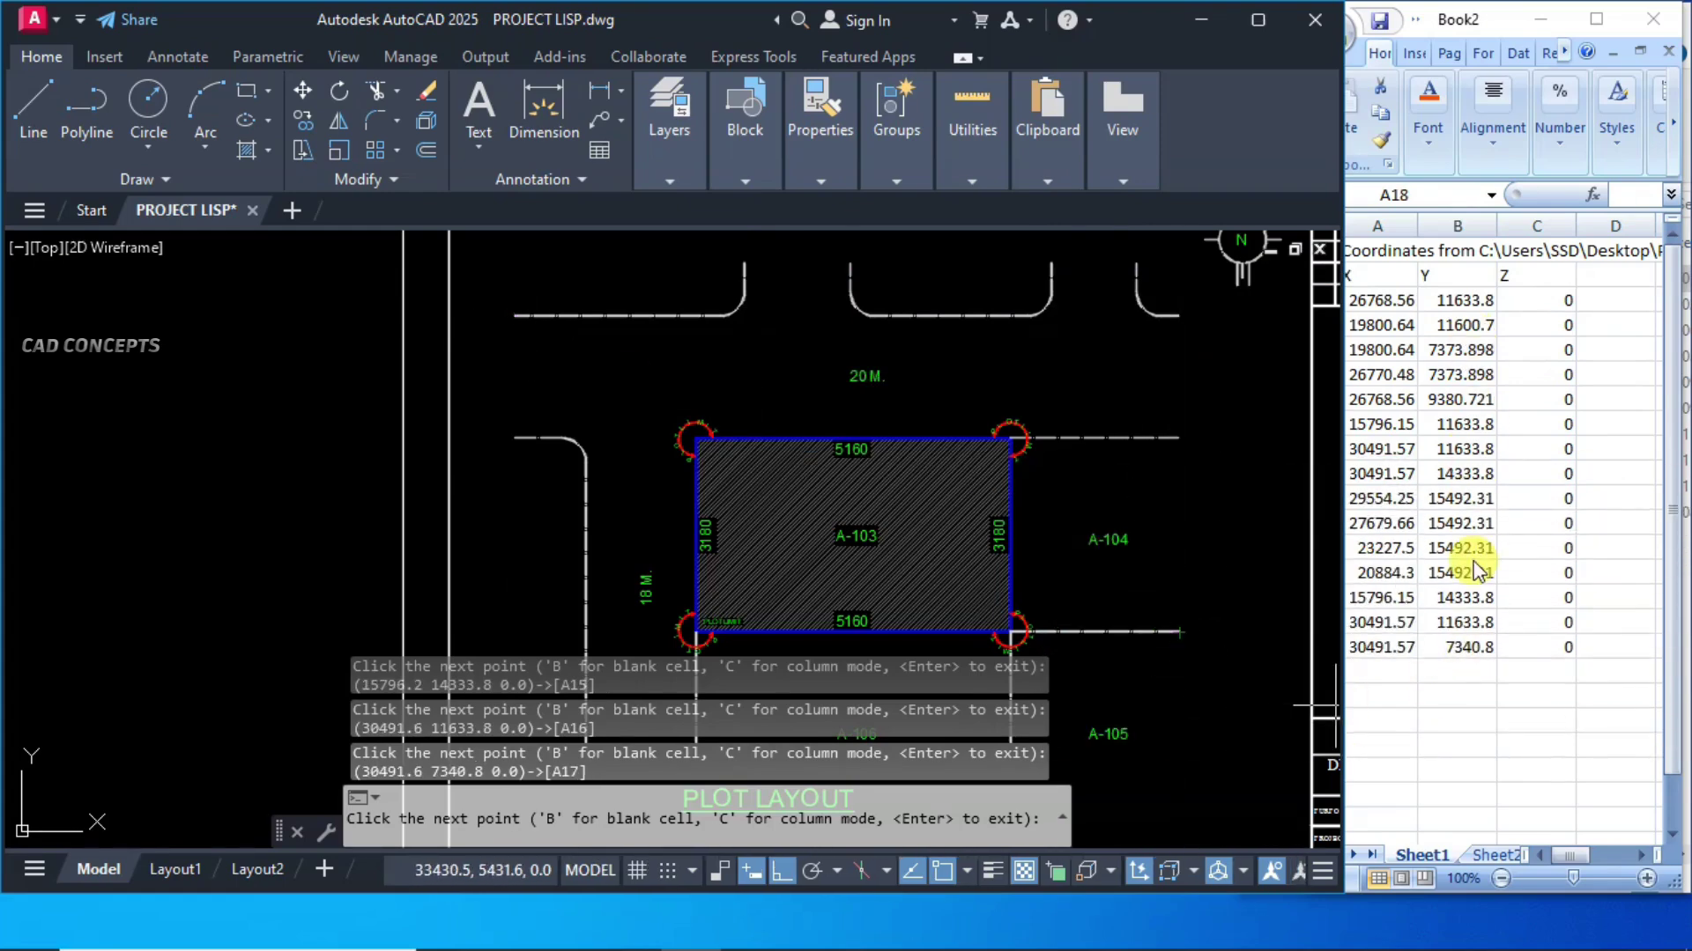
left_click(1469, 29)
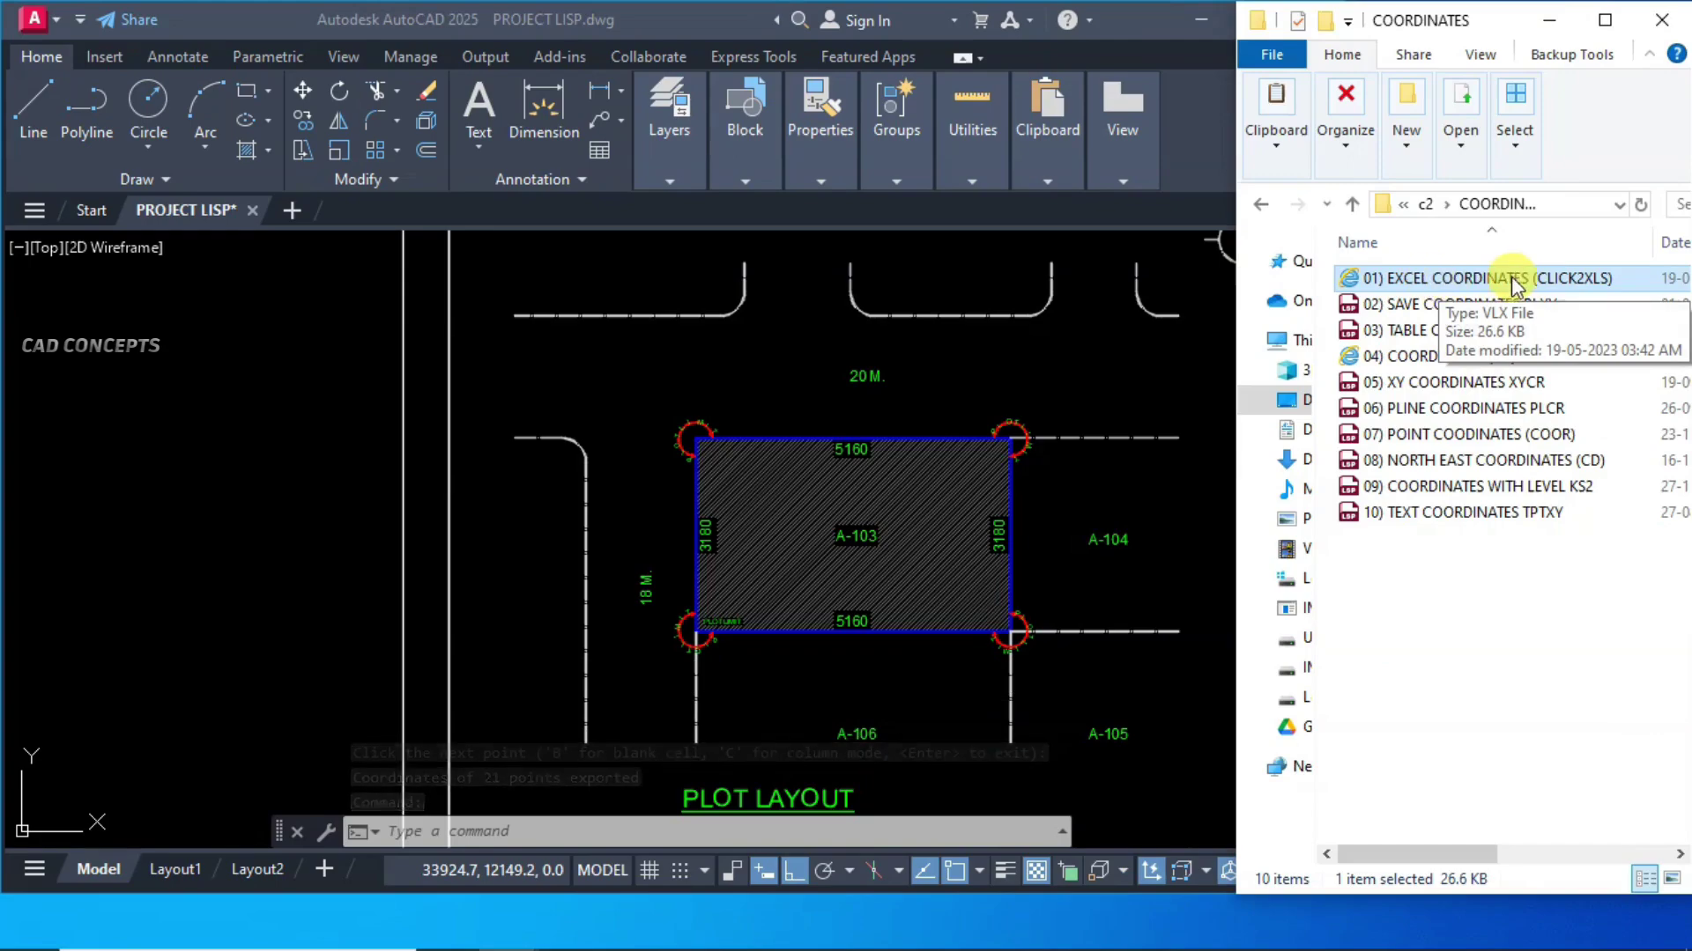
- Load the LISP file "02) SAVE COORDINATES PLXY" from the COORDINATES folder into the drawing
left_click(846, 397)
middle_click(846, 397)
middle_click(846, 397)
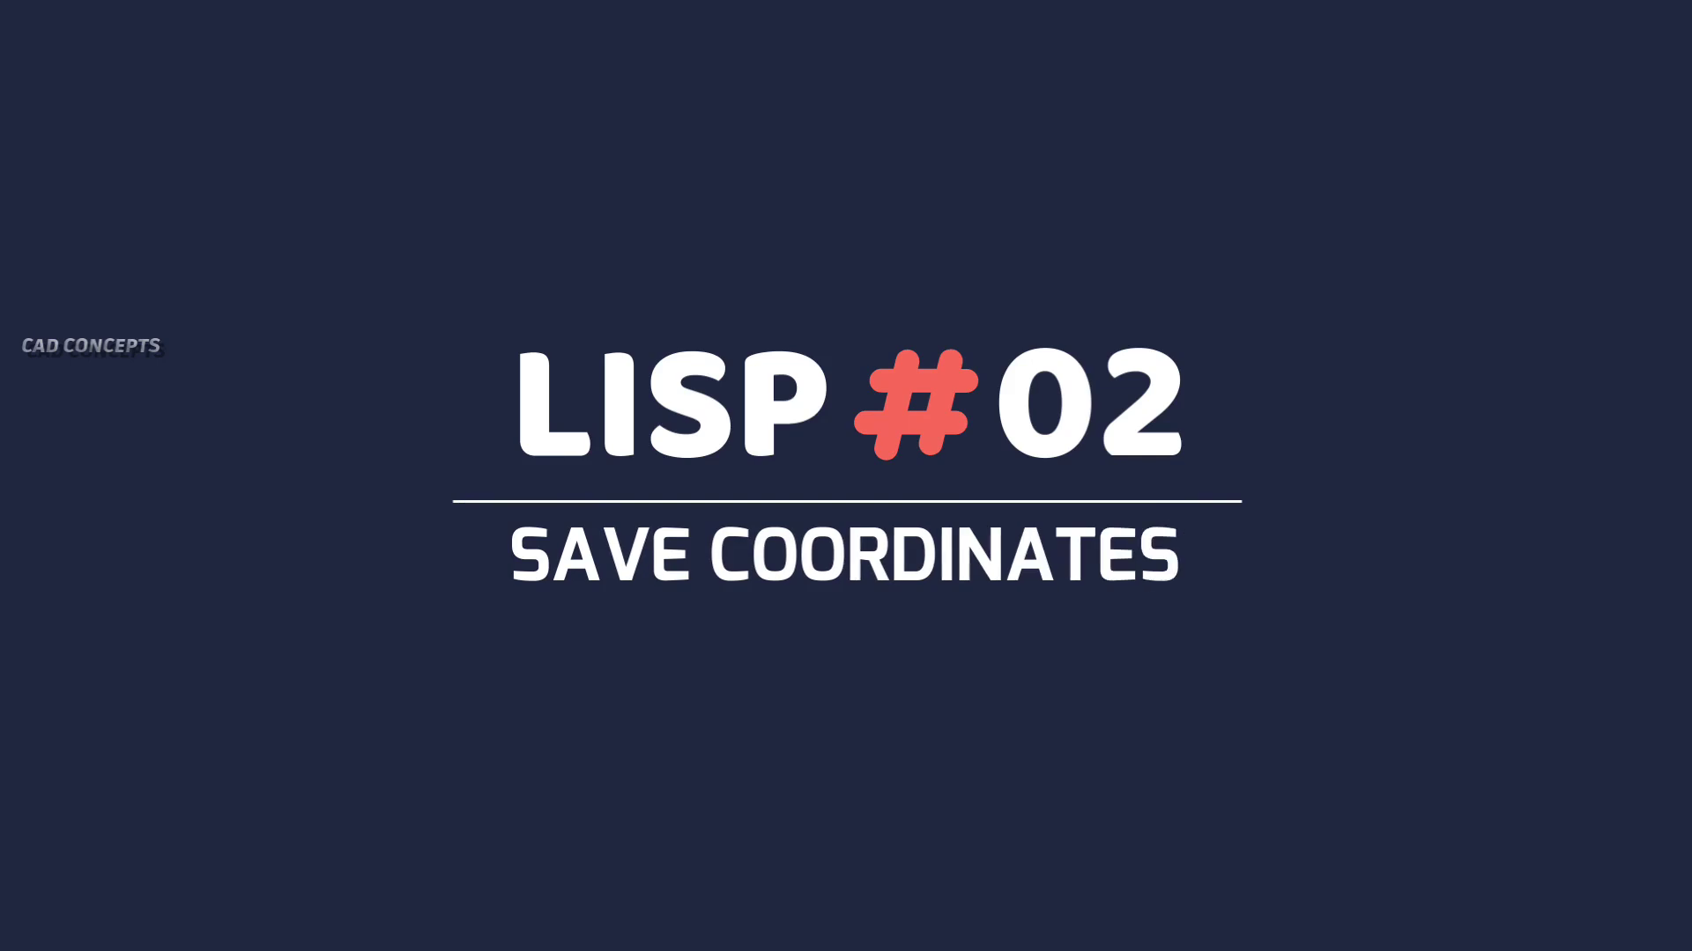
left_click(1429, 305)
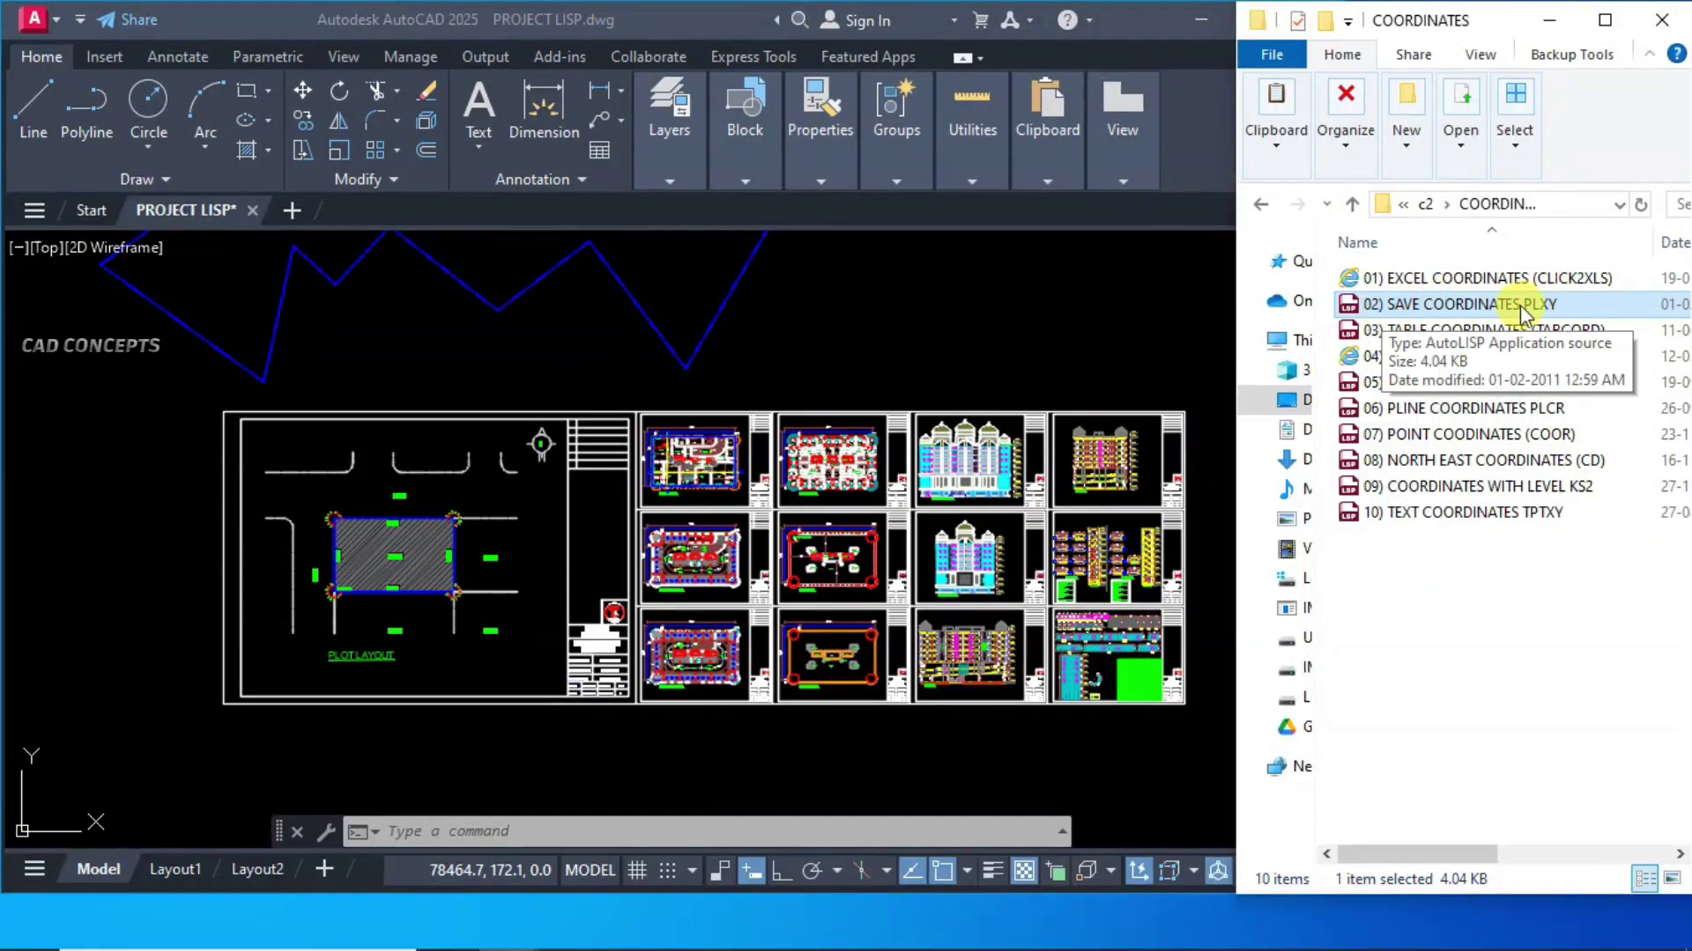
left_click_drag(1478, 313, 918, 353)
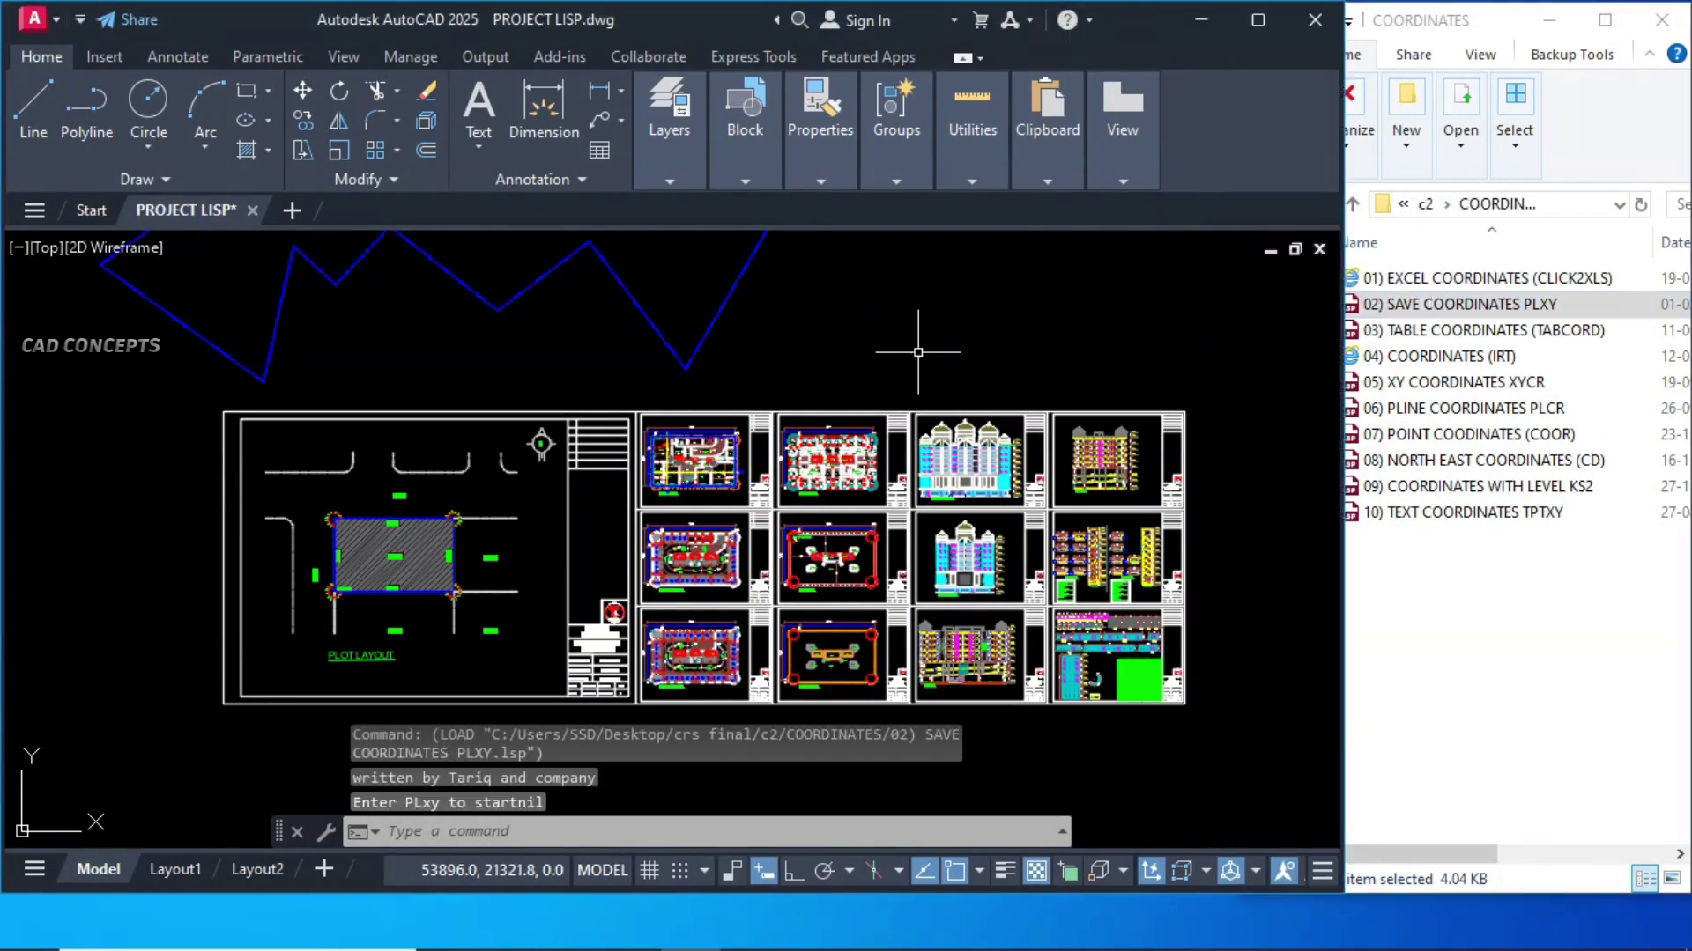
- Run PLXY on the blue boundary polyline of plot A-103 and save its vertices as a text file named COORDINATES
scroll(344, 578, "up", 6)
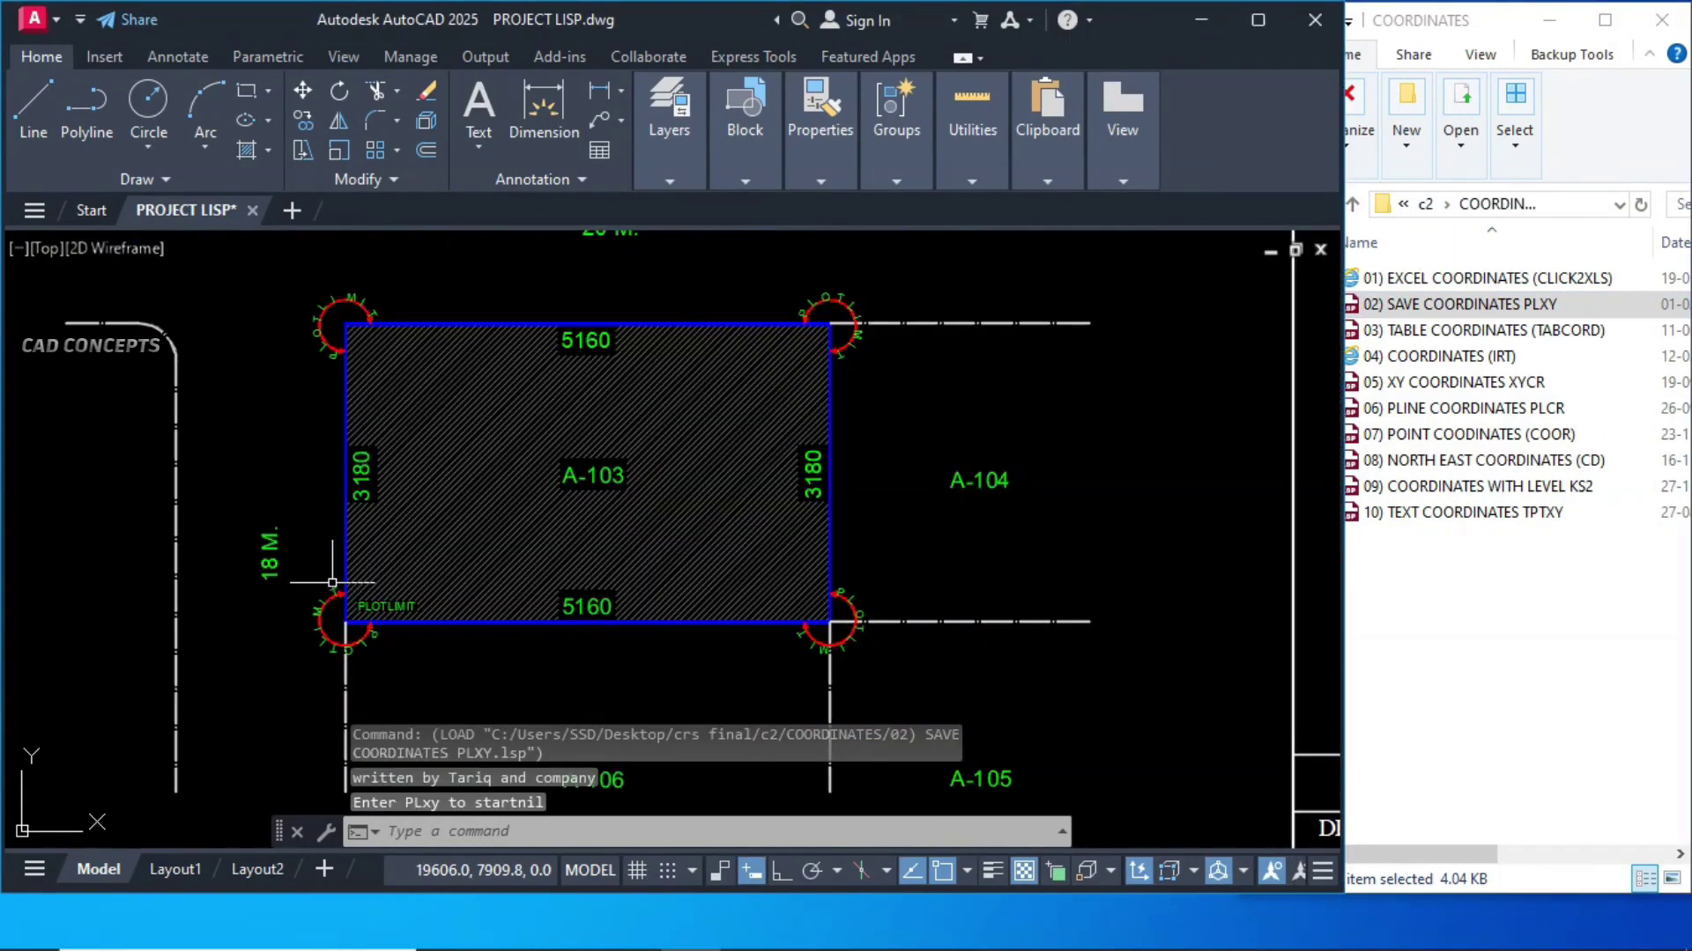
left_click(387, 350)
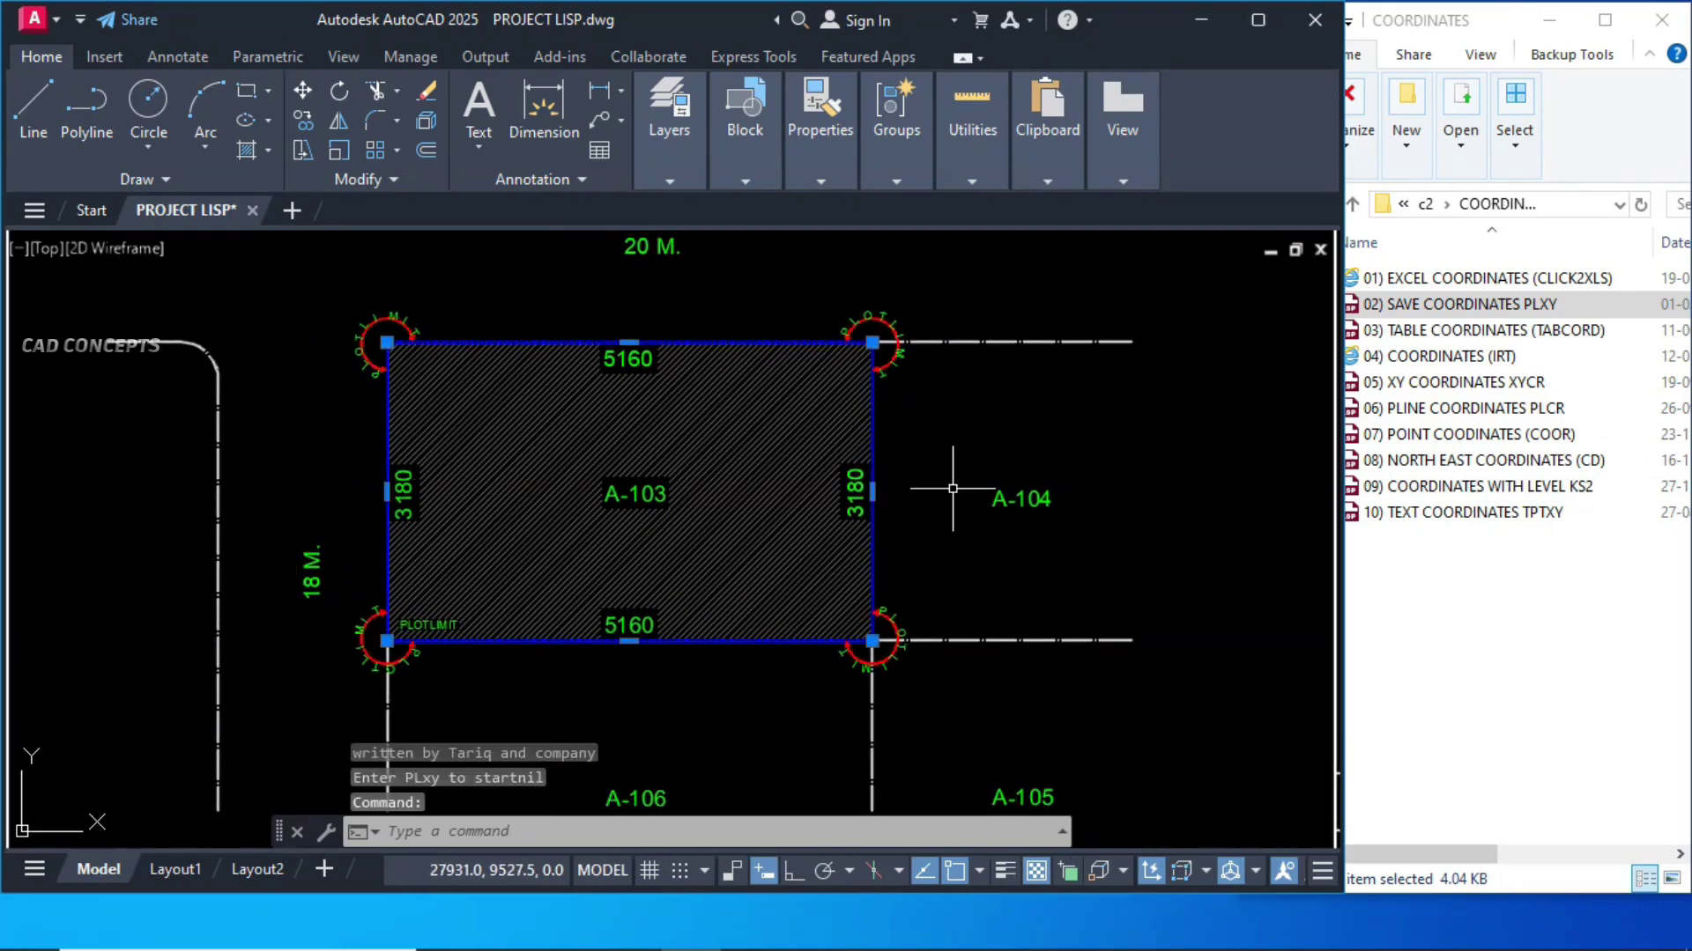
key("Escape")
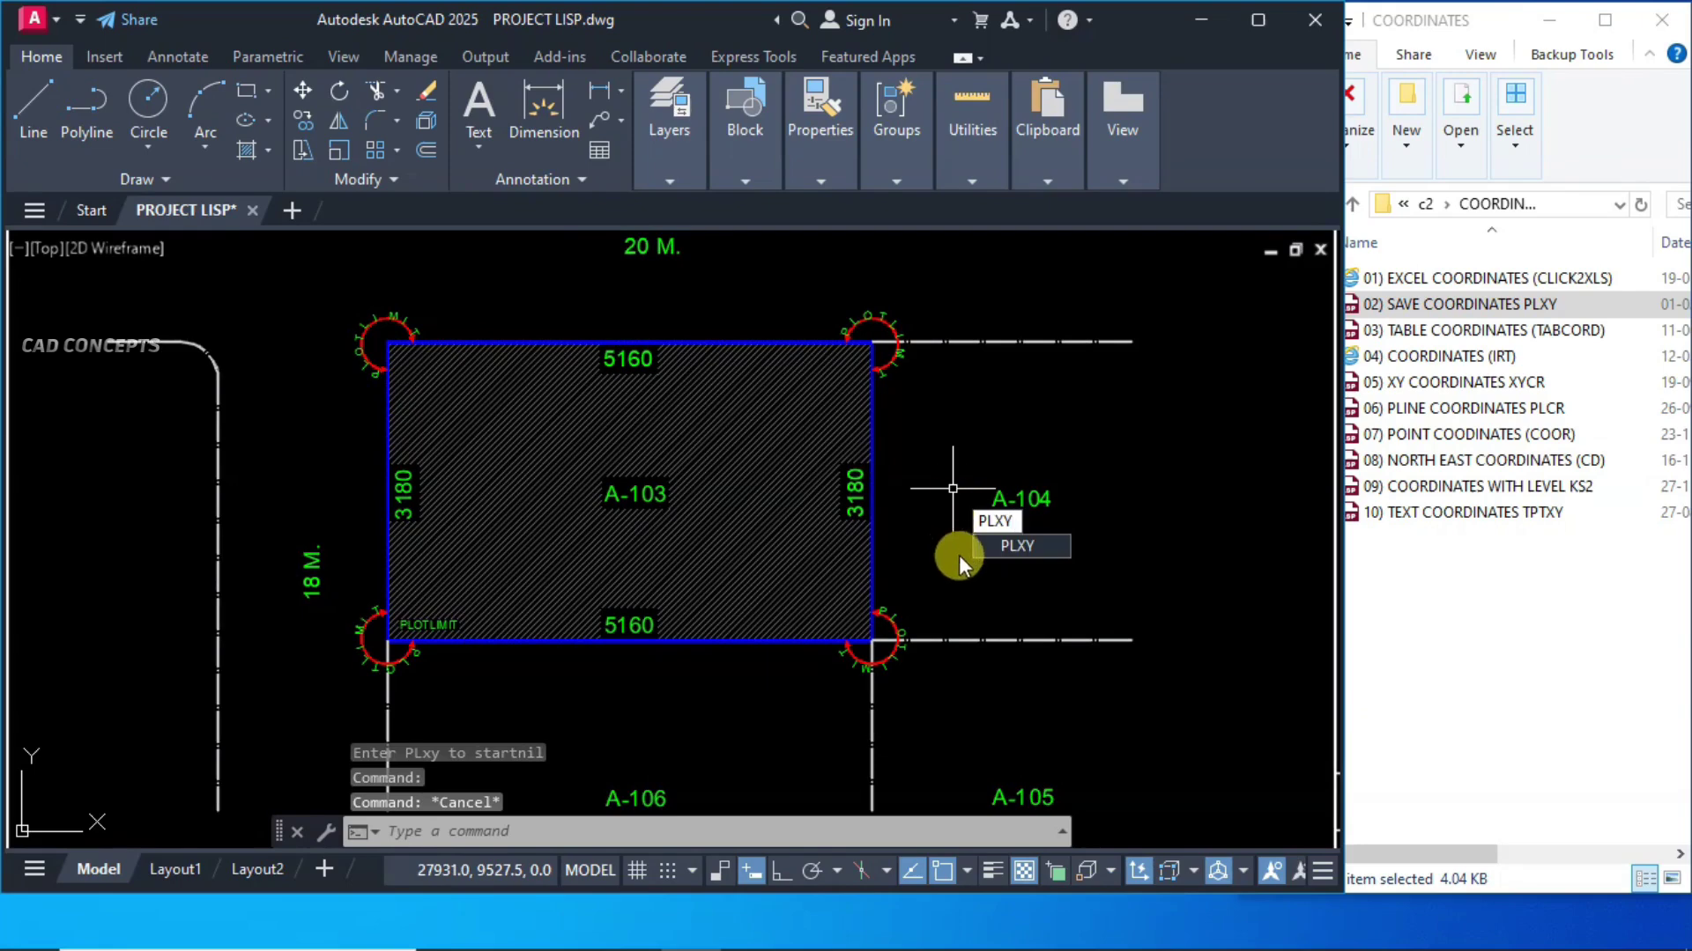
left_click(1018, 547)
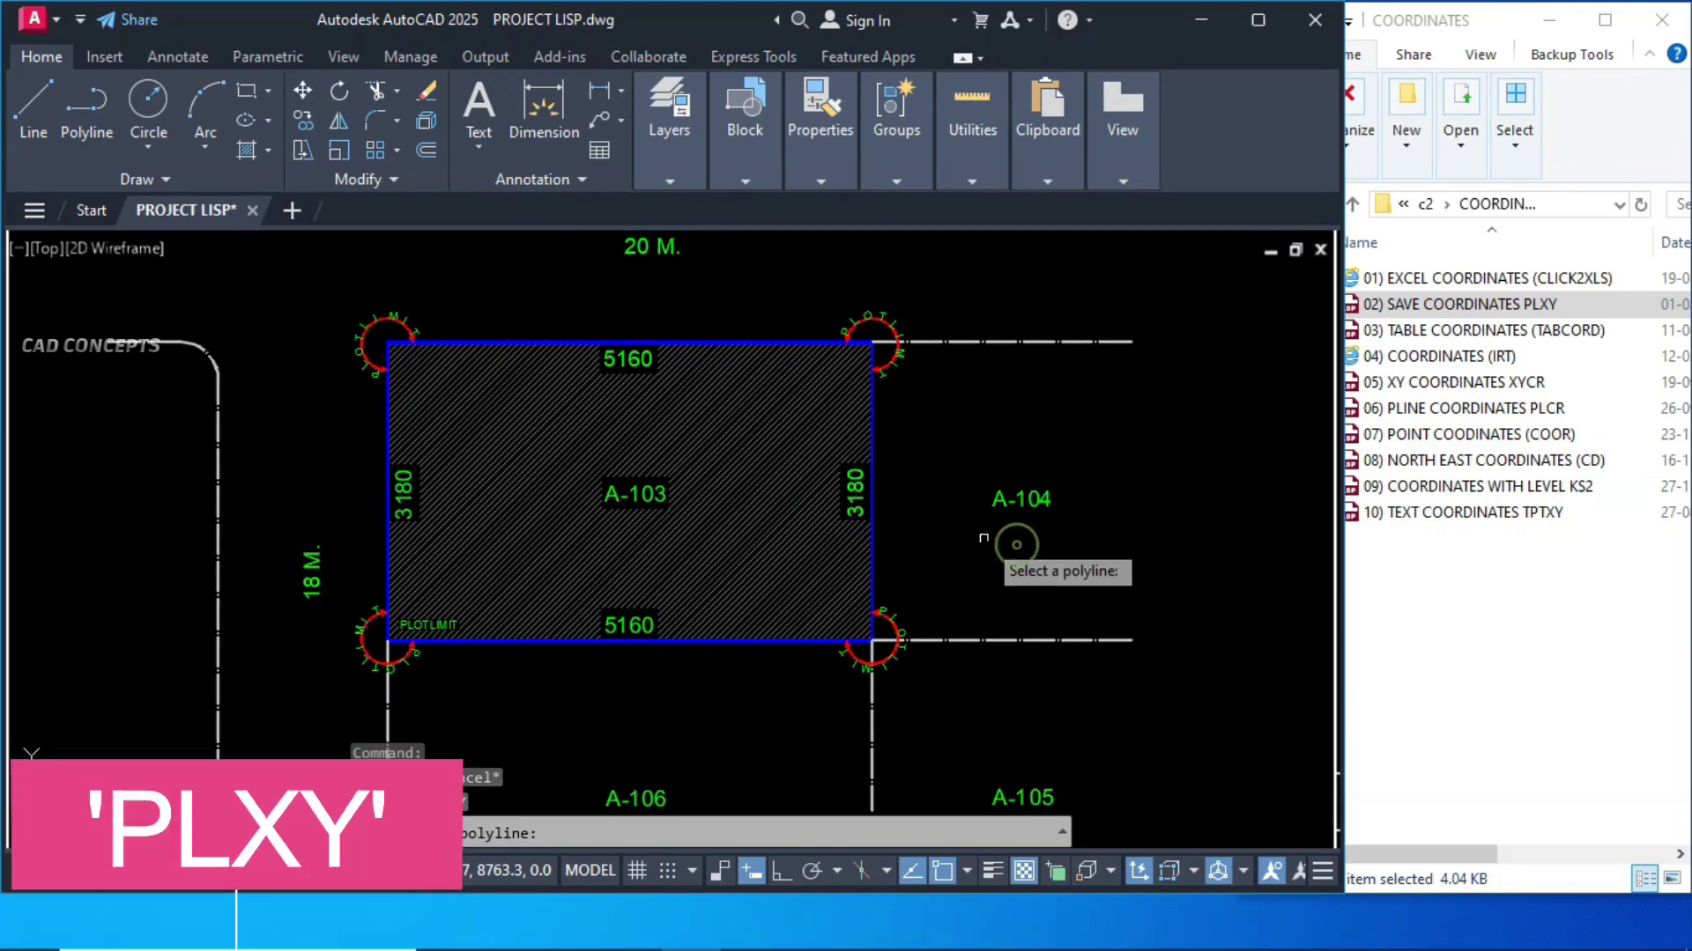
left_click(873, 401)
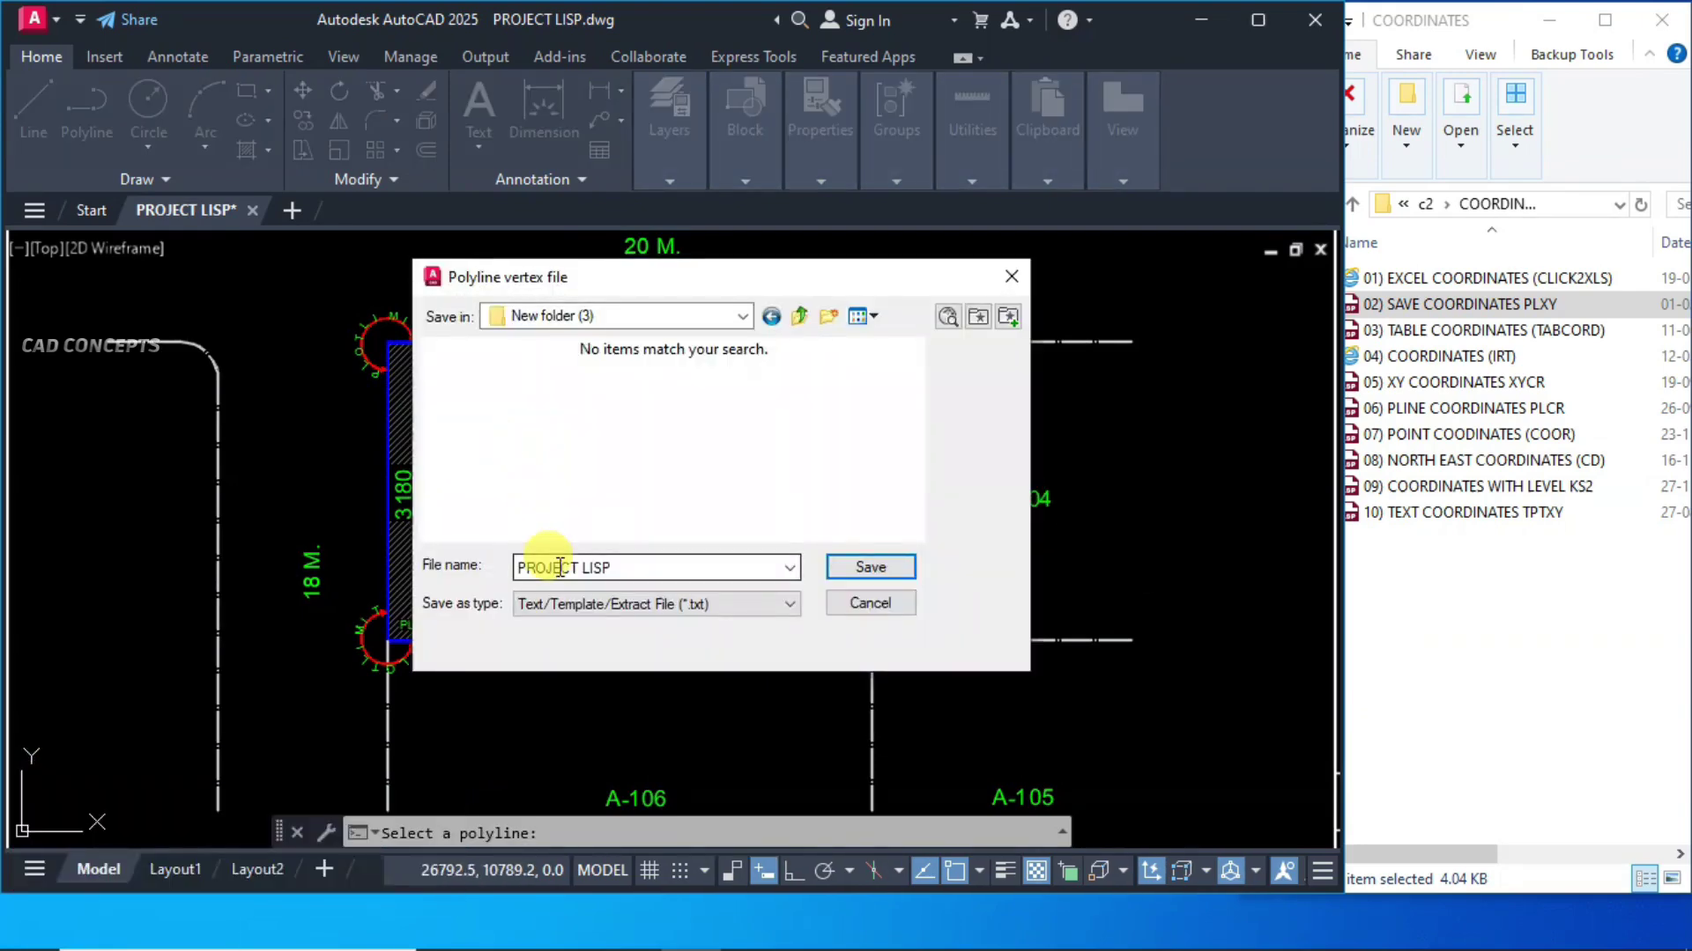
left_click_drag(658, 567, 514, 566)
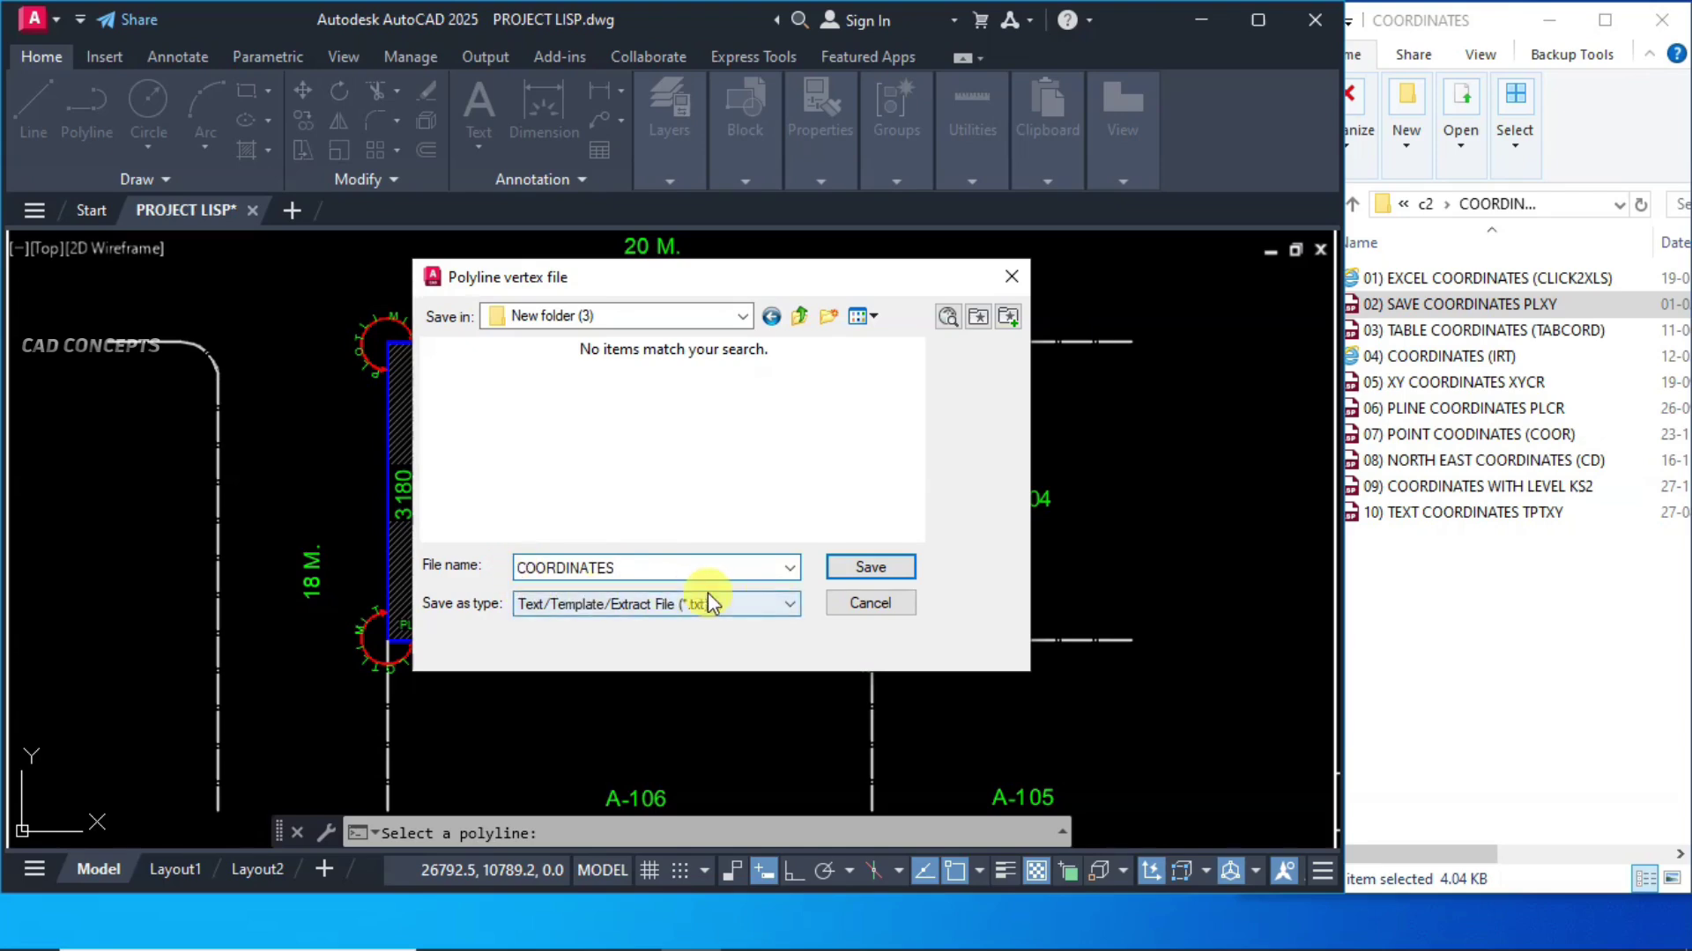
left_click(866, 568)
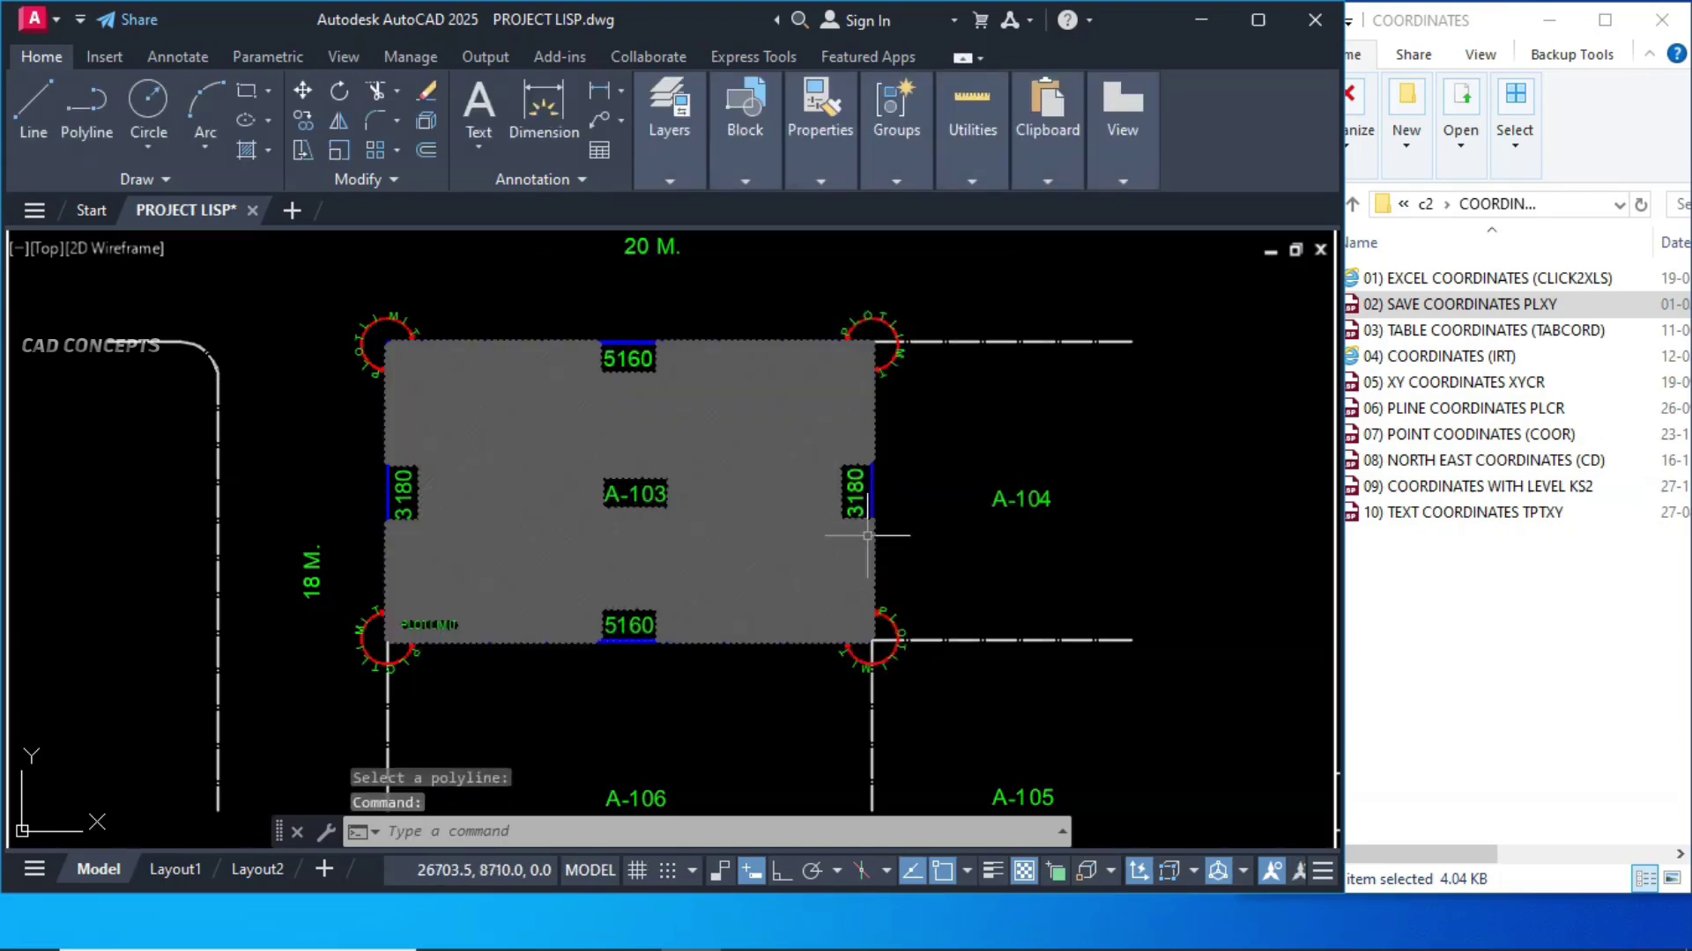
- Run PLXY on the irregular blue polyline above the plot layout and save its vertices as a text file named COORDINATES 1
scroll(937, 504, "down", 4)
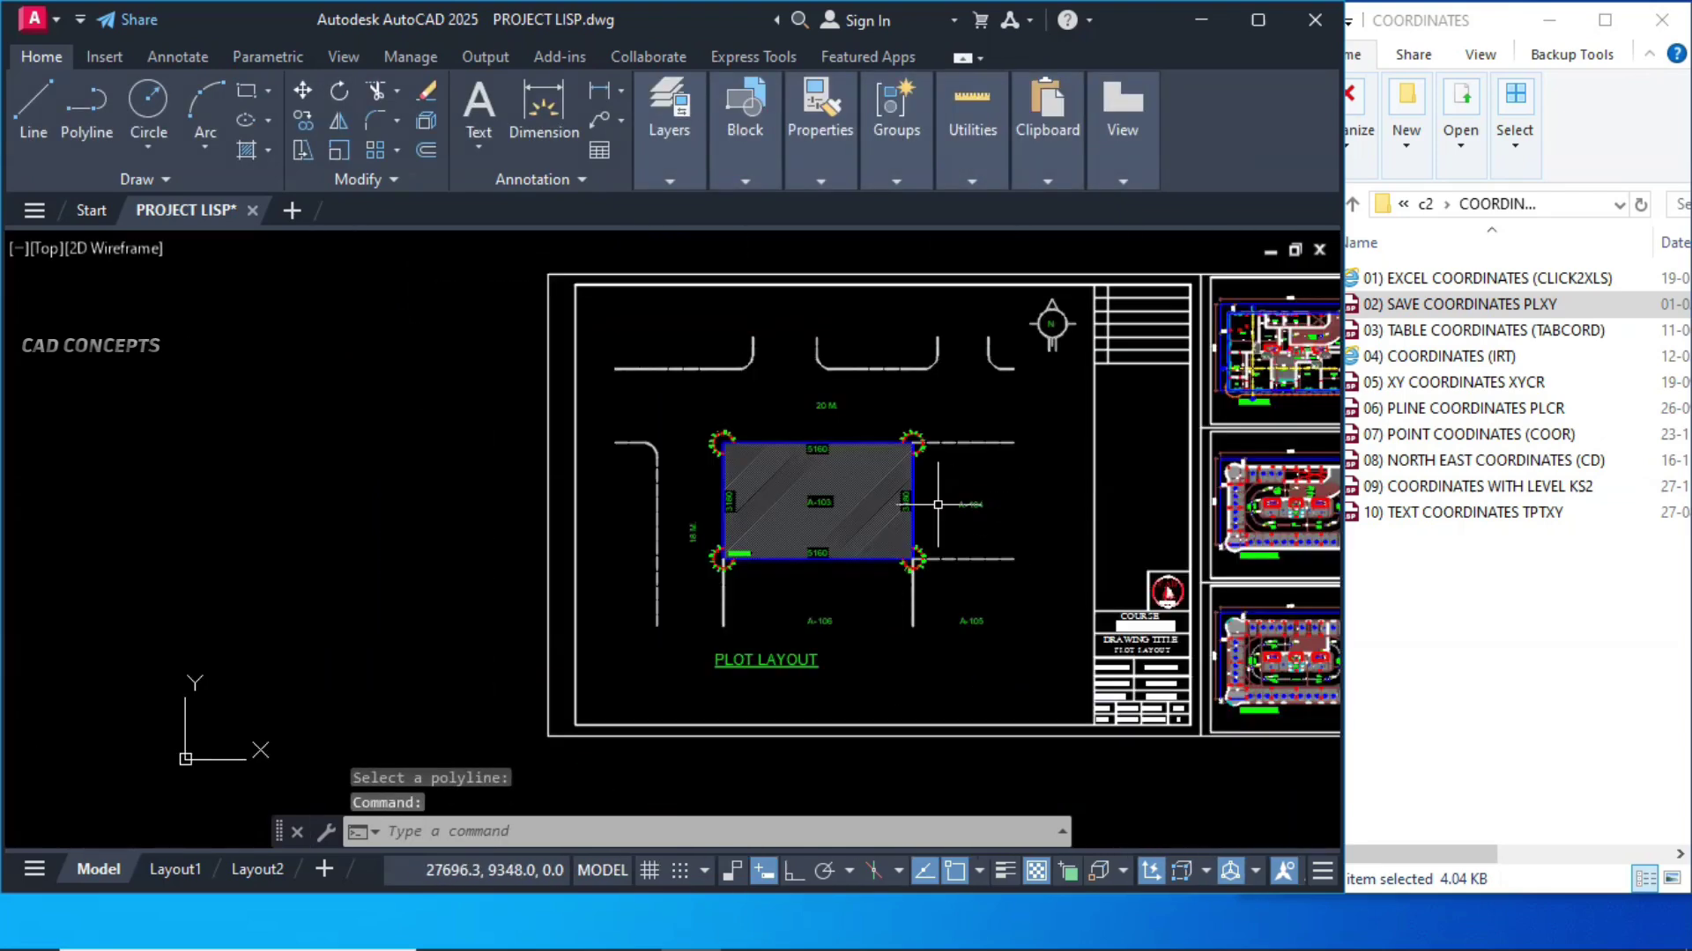
middle_click_drag(943, 408, 790, 798)
middle_click_drag(910, 518, 834, 695)
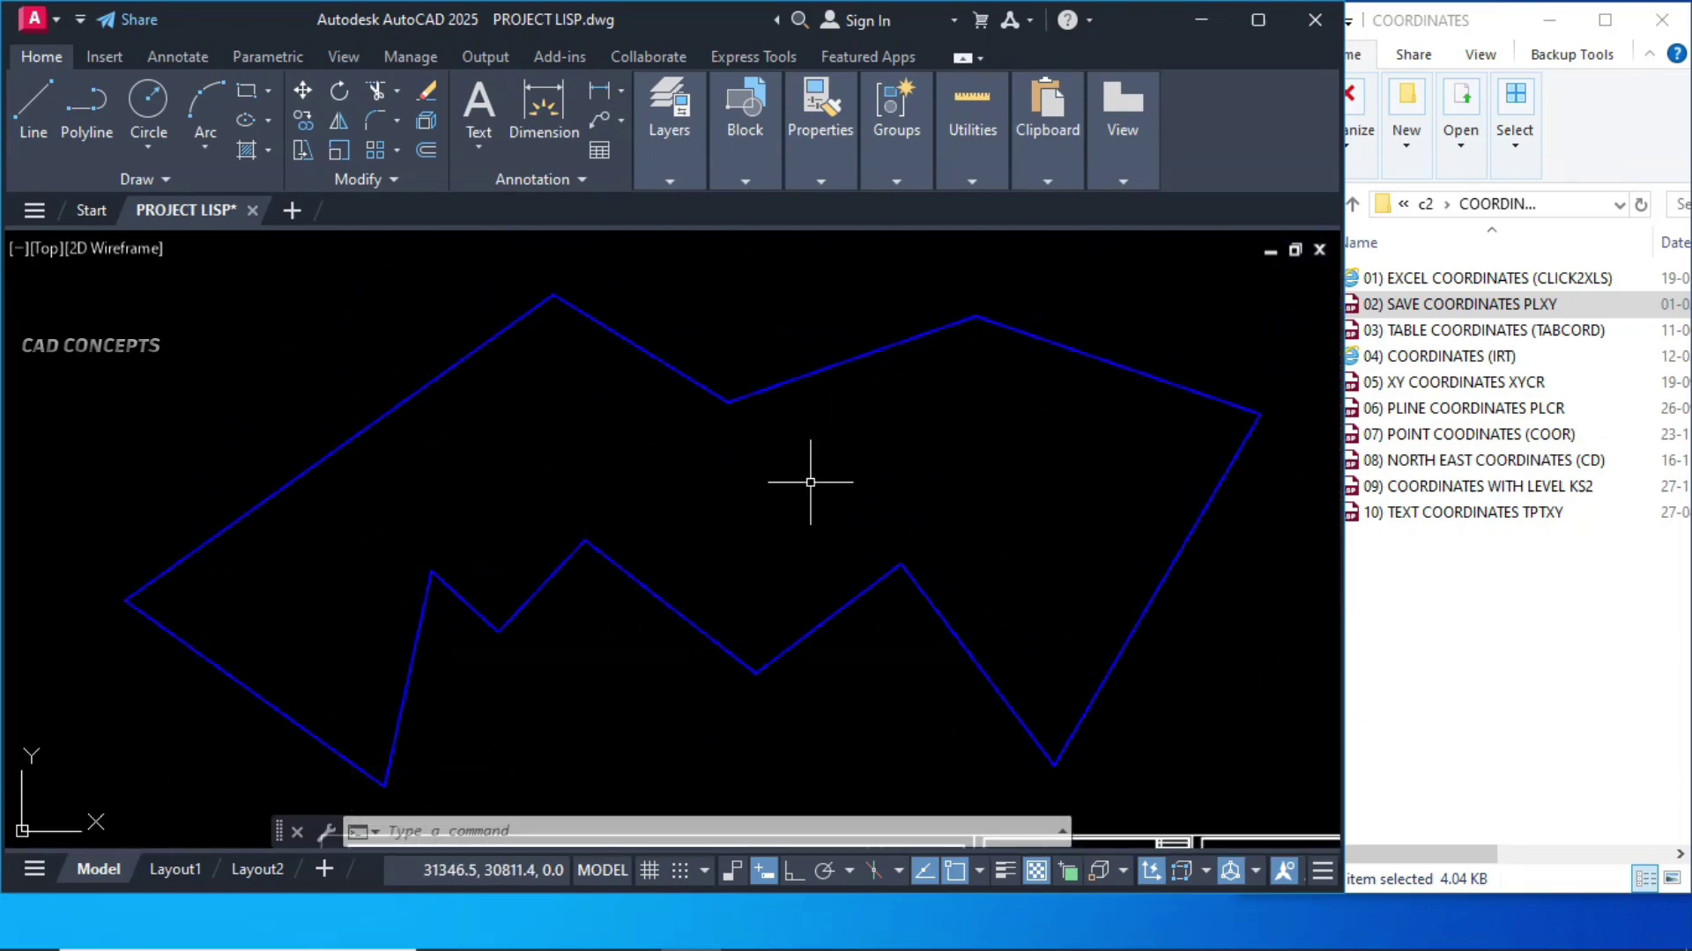
type("PLXY")
key("Return")
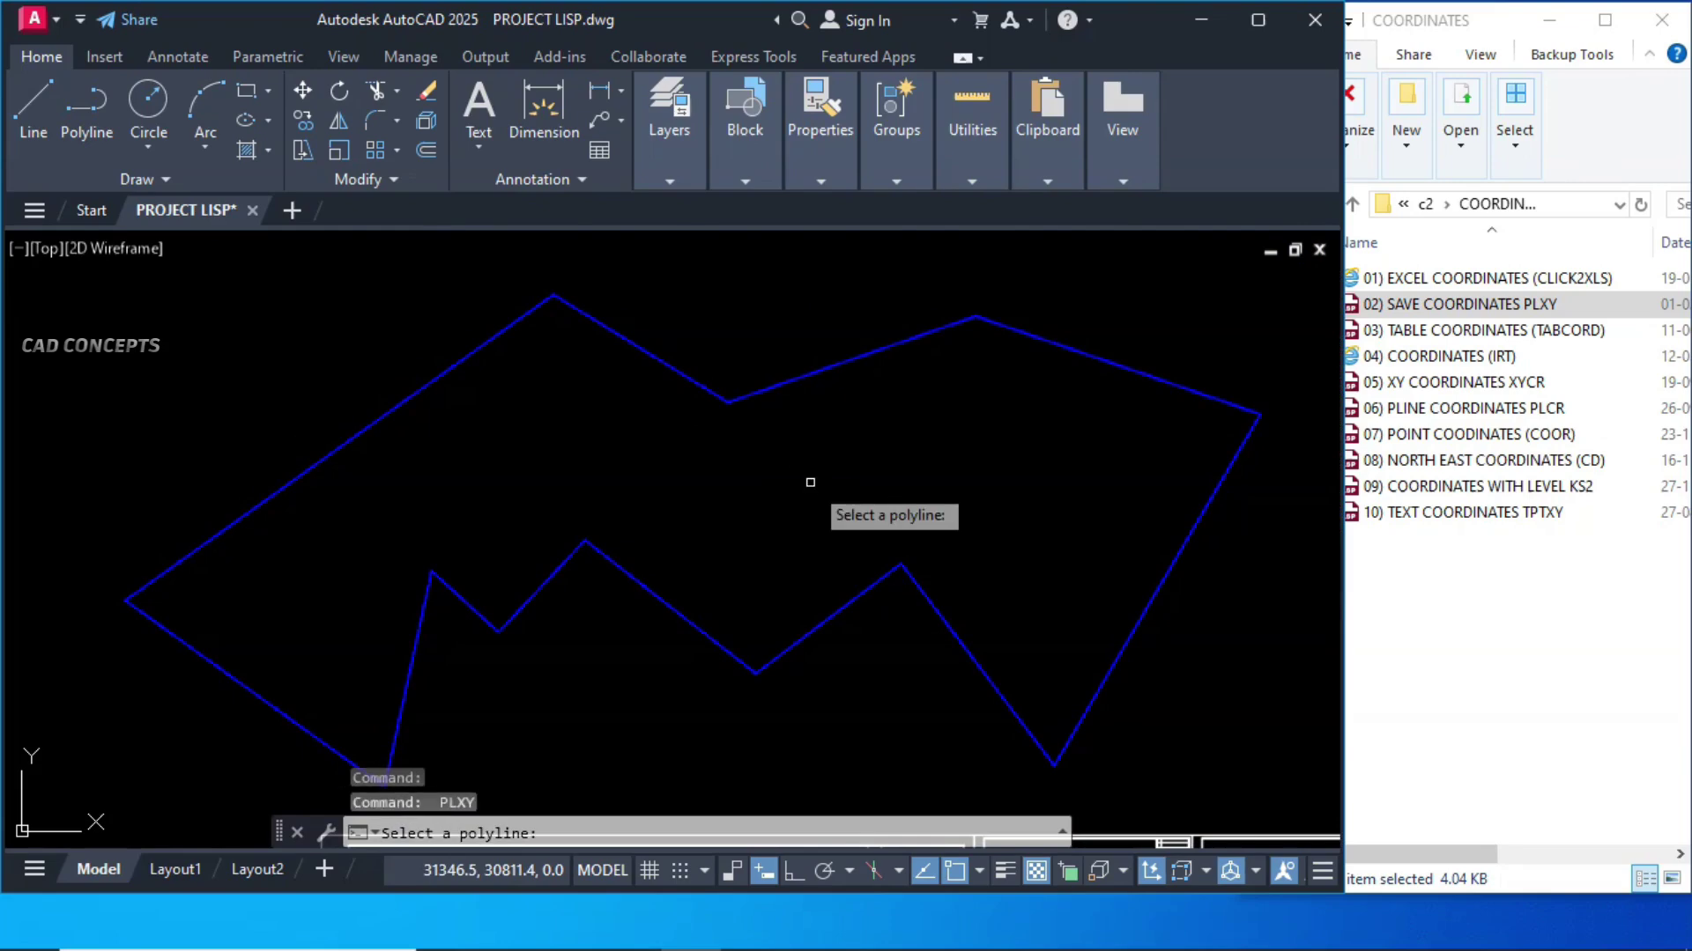
left_click(1028, 332)
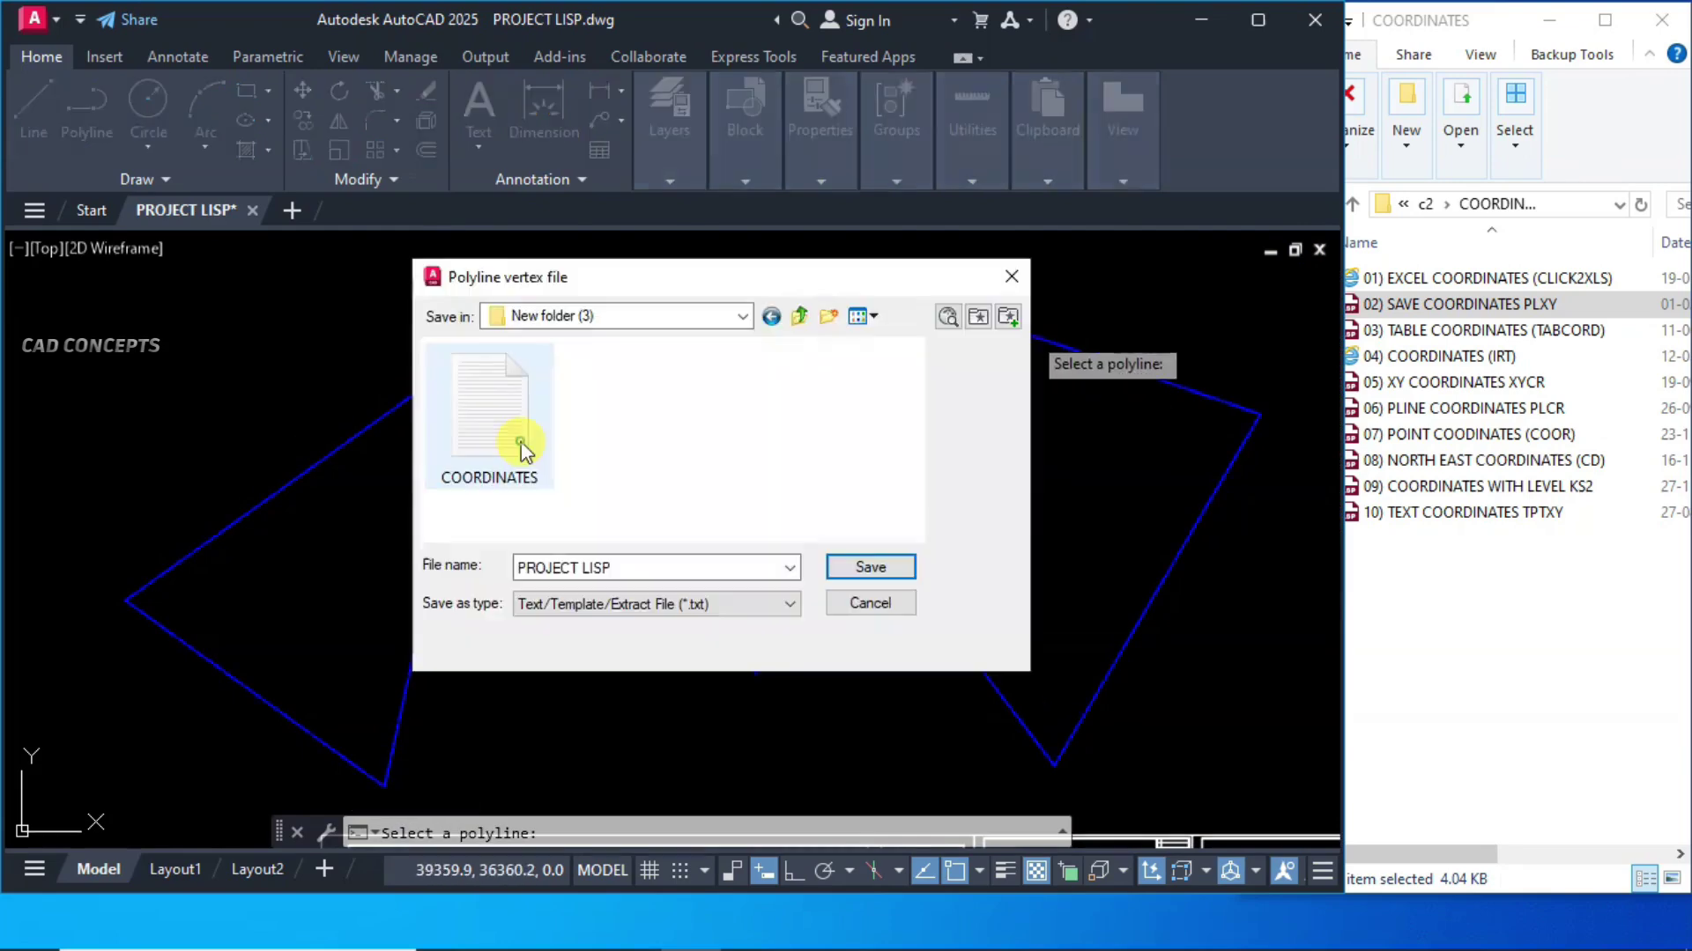
left_click(524, 451)
left_click(639, 565)
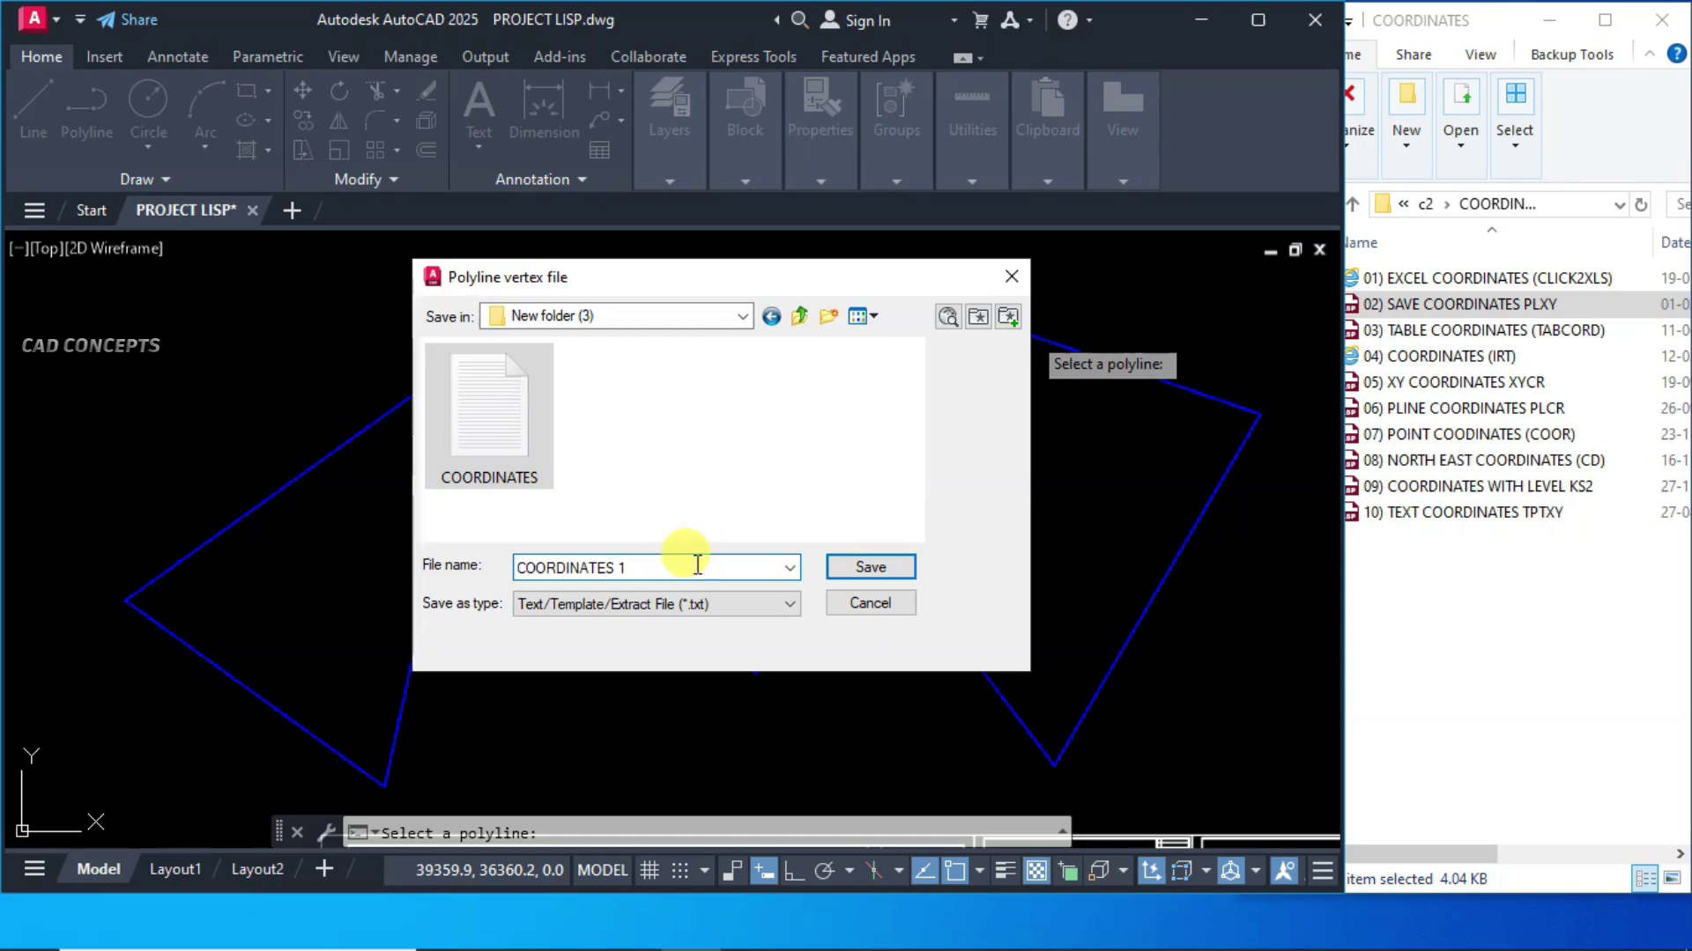
left_click(847, 567)
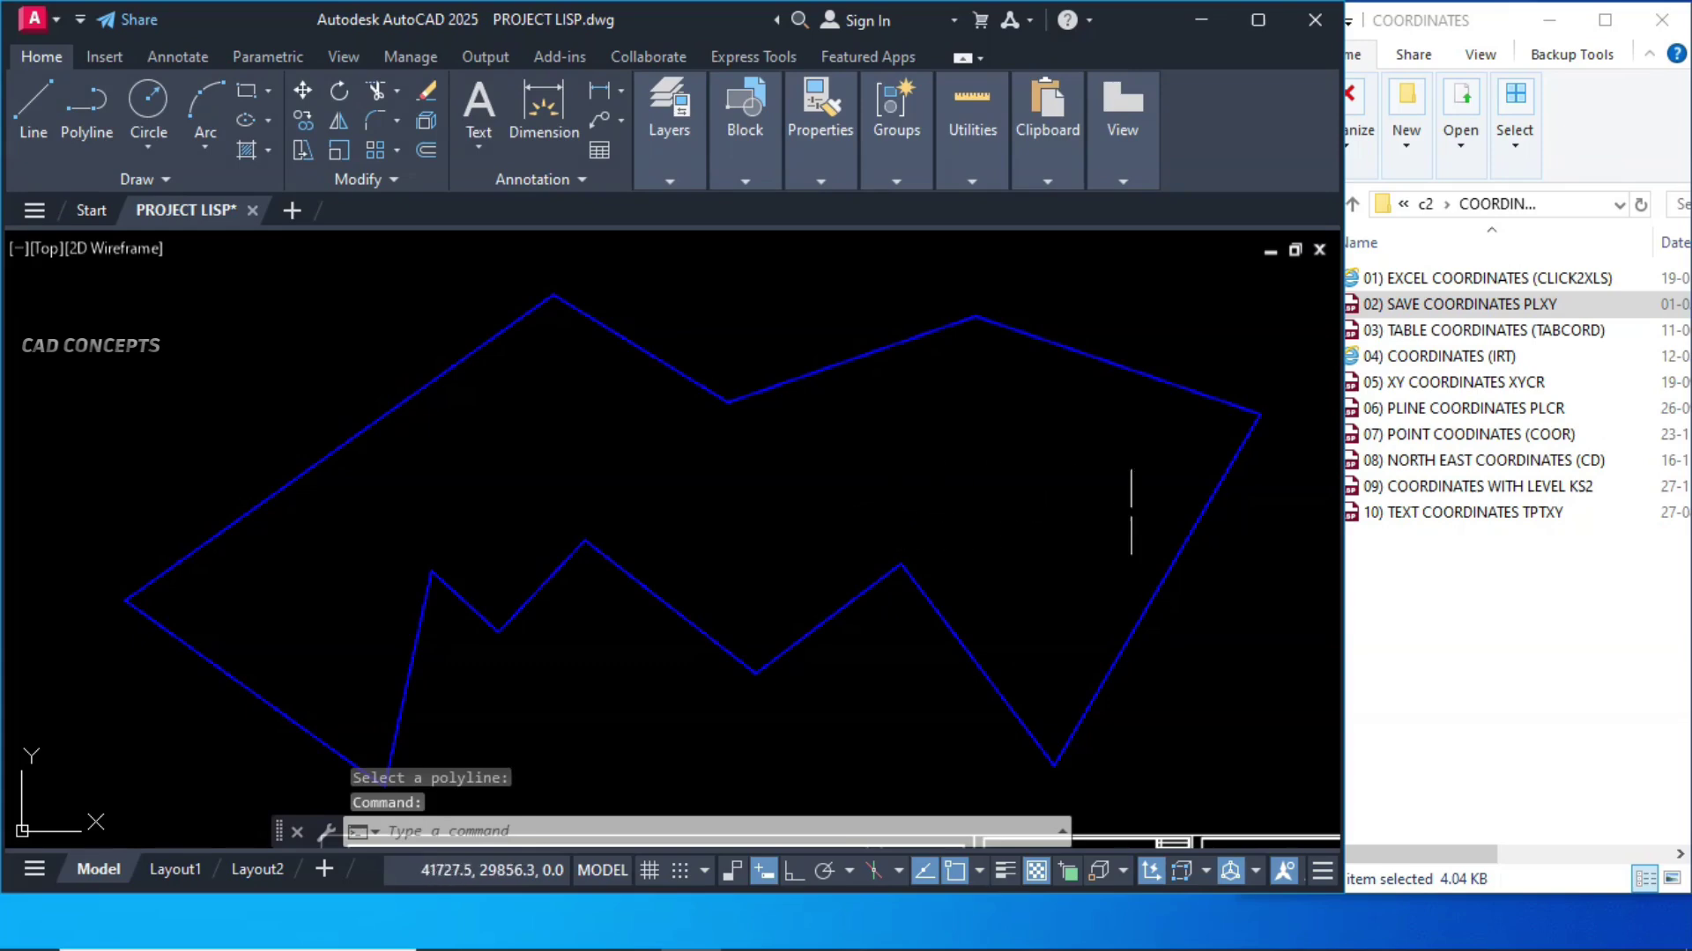
- Open the COORDINATES text file from New folder (3) and compare its values with the corner coordinates of plot A-103
left_click(1463, 572)
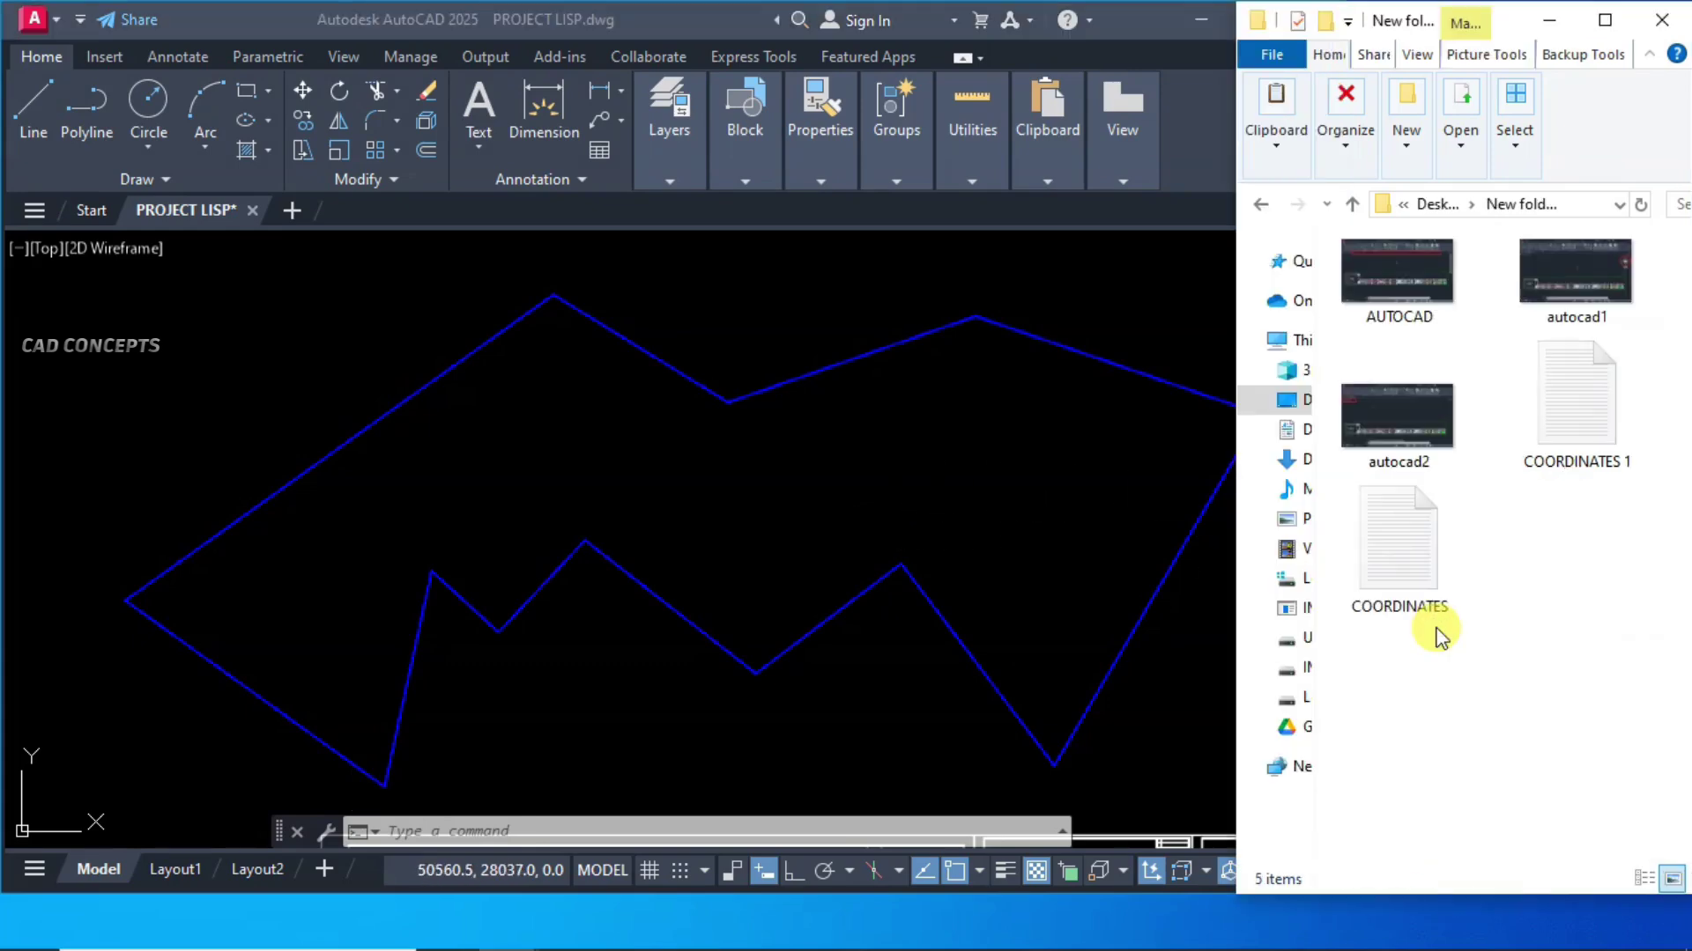
double_click(1407, 553)
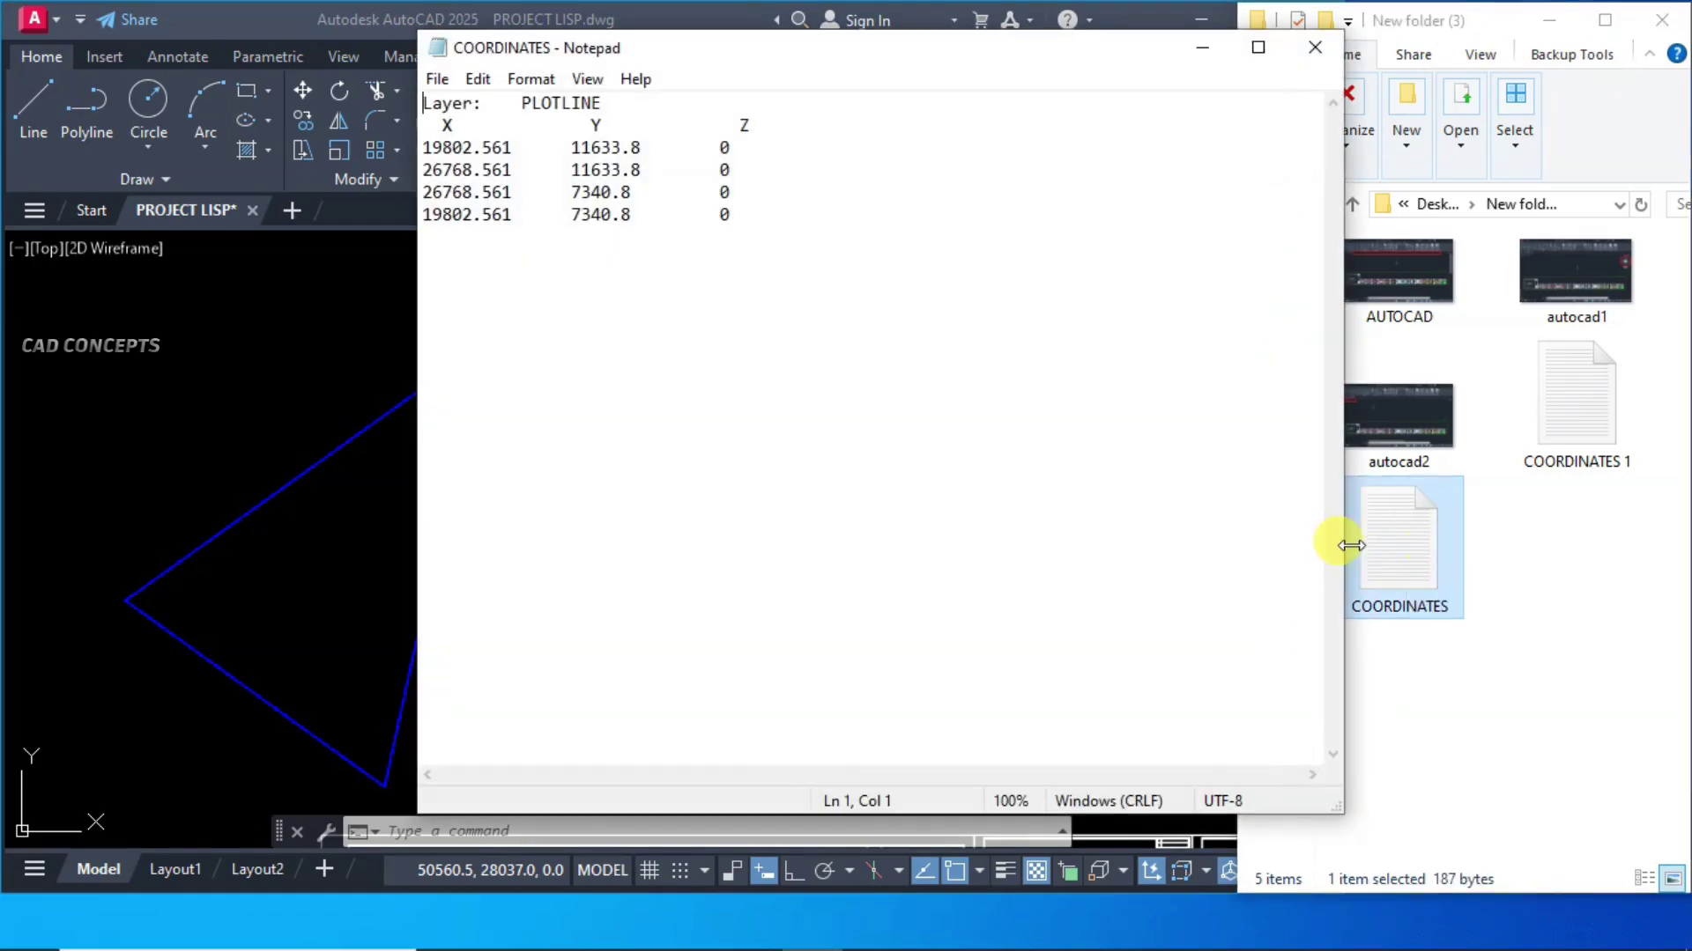
left_click_drag(1340, 484, 841, 484)
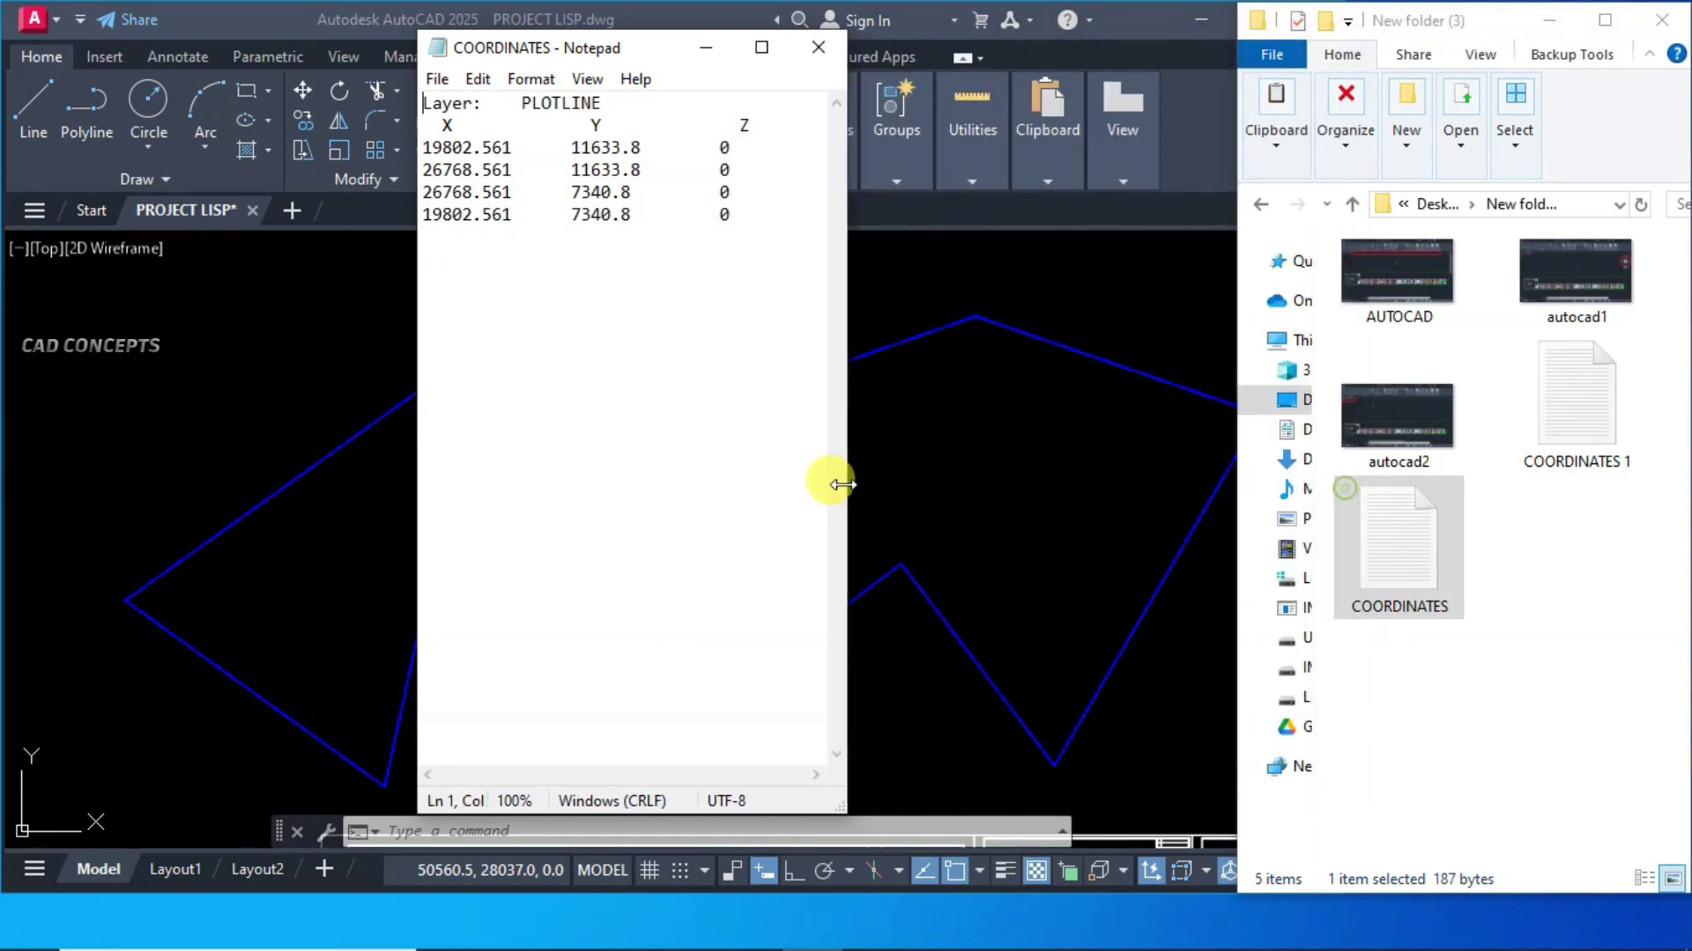
left_click_drag(629, 50, 1425, 46)
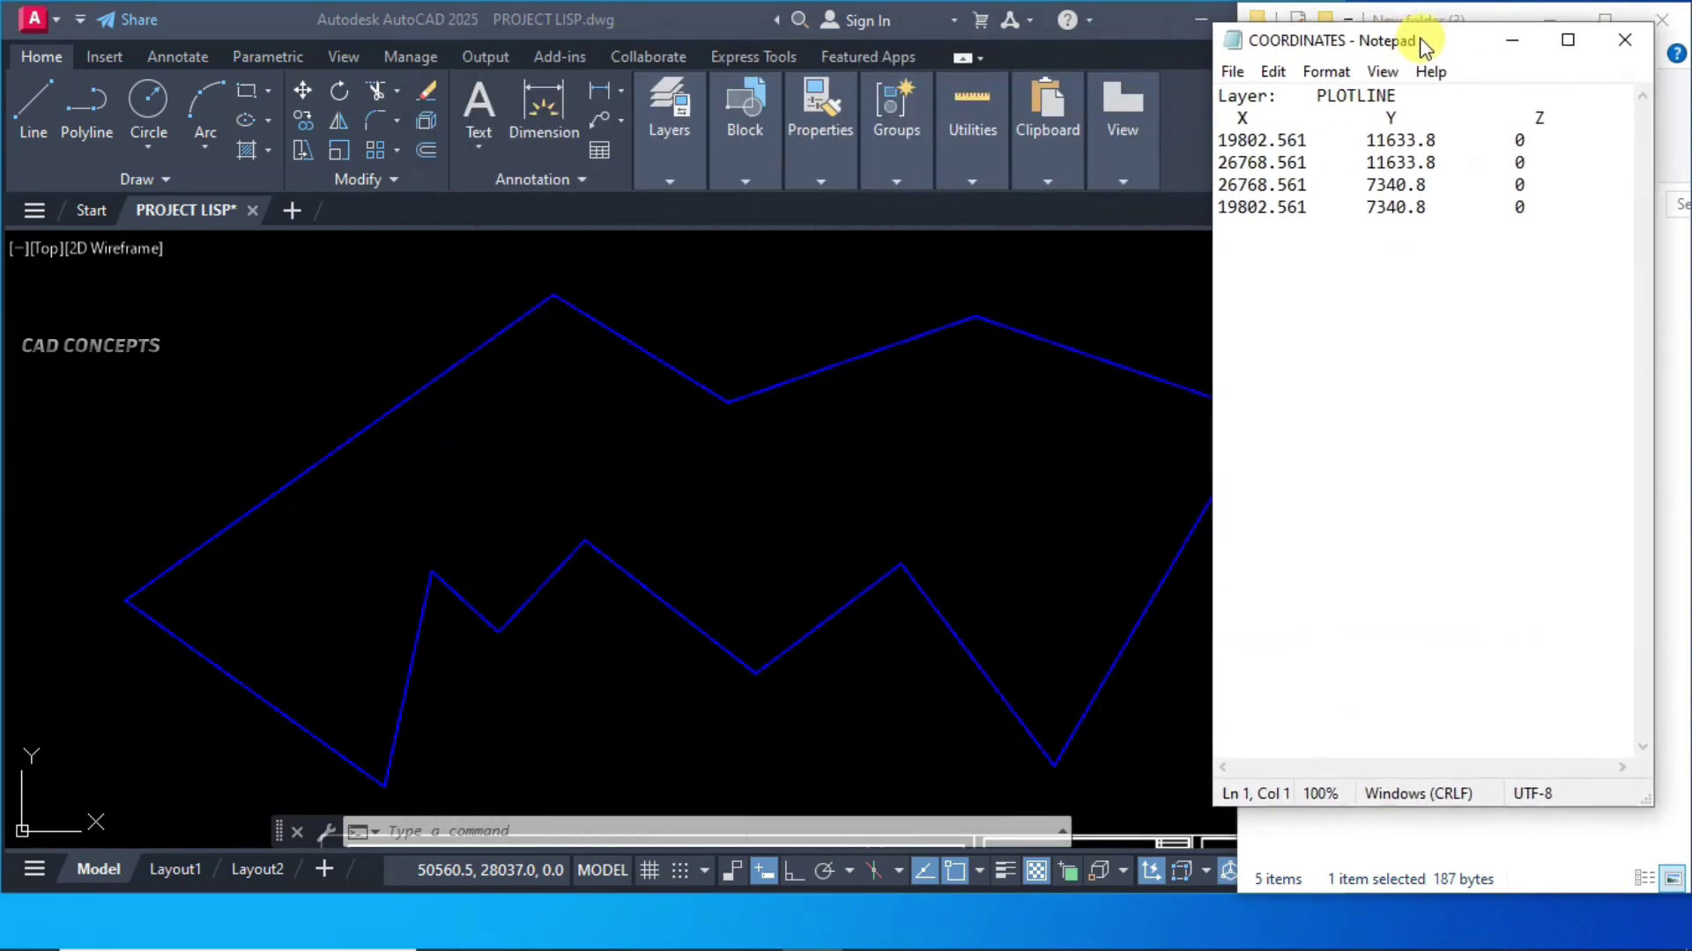
scroll(907, 378, "down", 3)
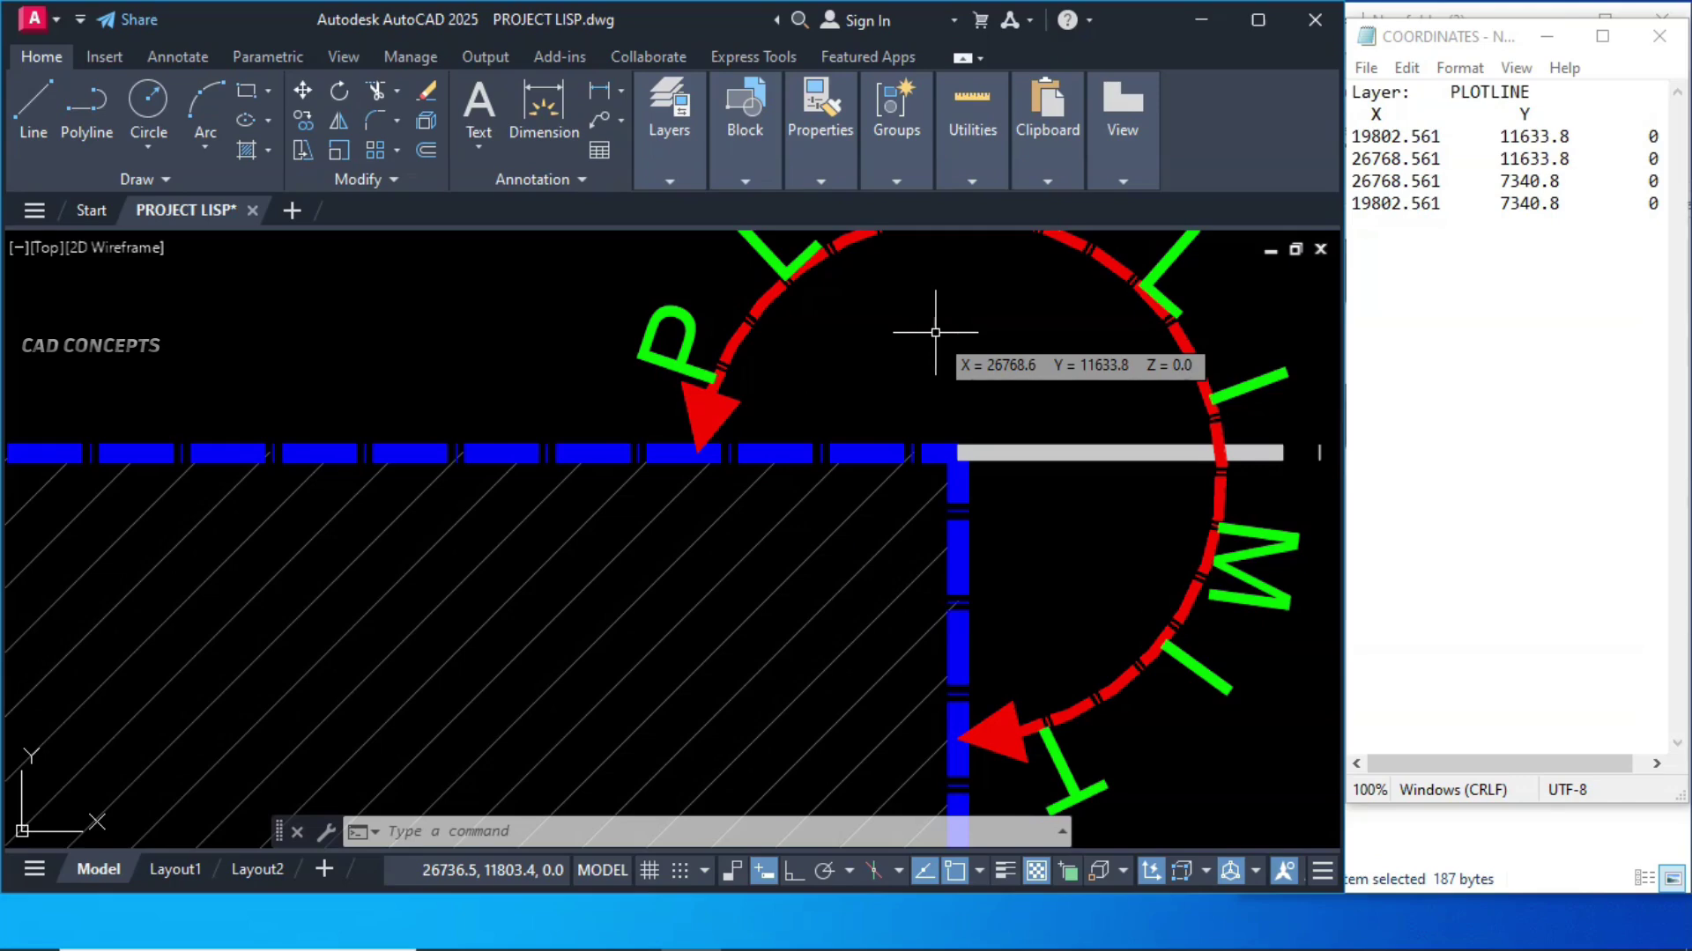
scroll(1102, 308, "down", 1)
scroll(1046, 375, "down", 5)
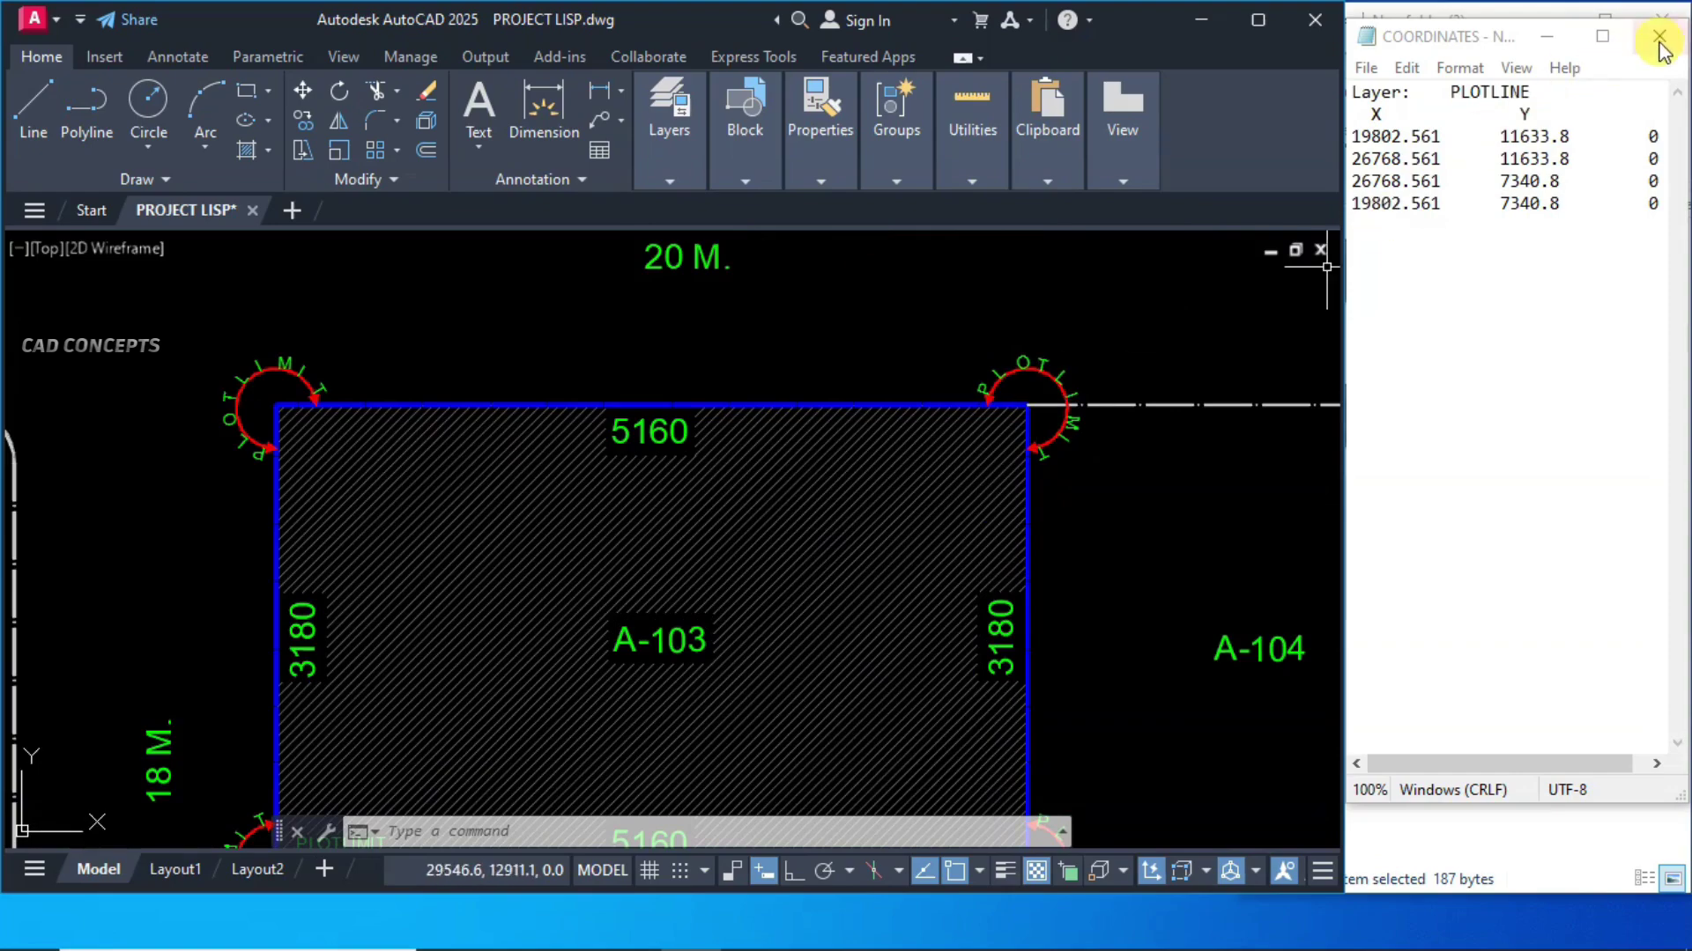
left_click(1659, 37)
- Open the COORDINATES 1 text file and compare its listed vertices with the irregular blue polyline
left_click(1537, 571)
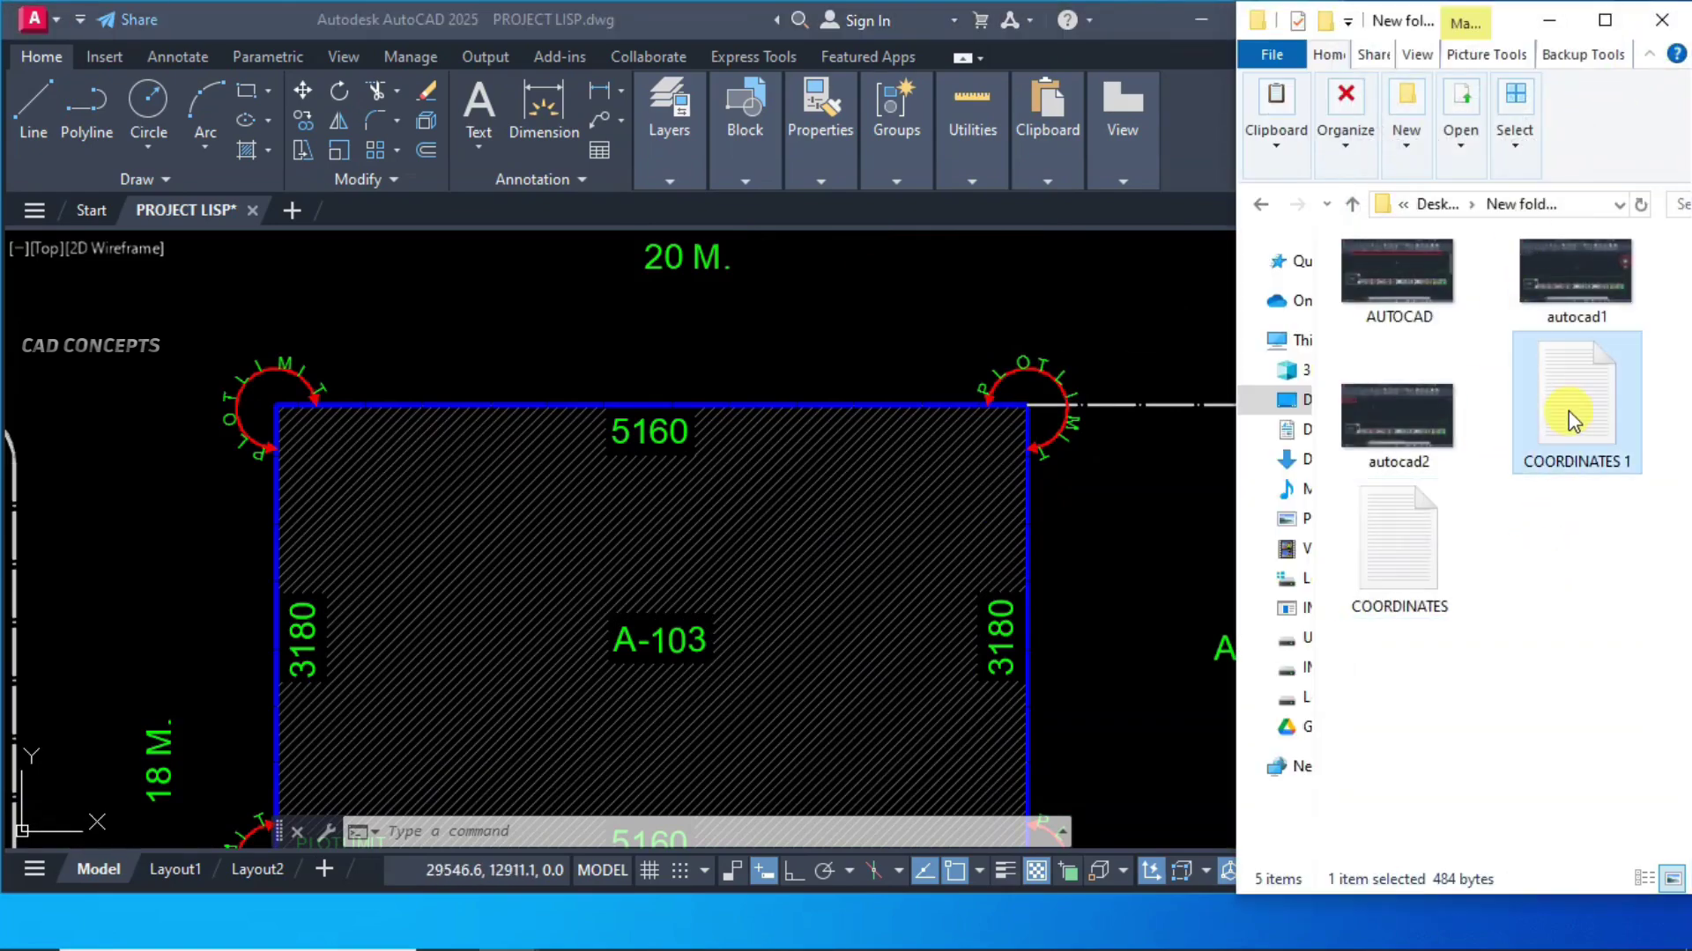
double_click(1573, 421)
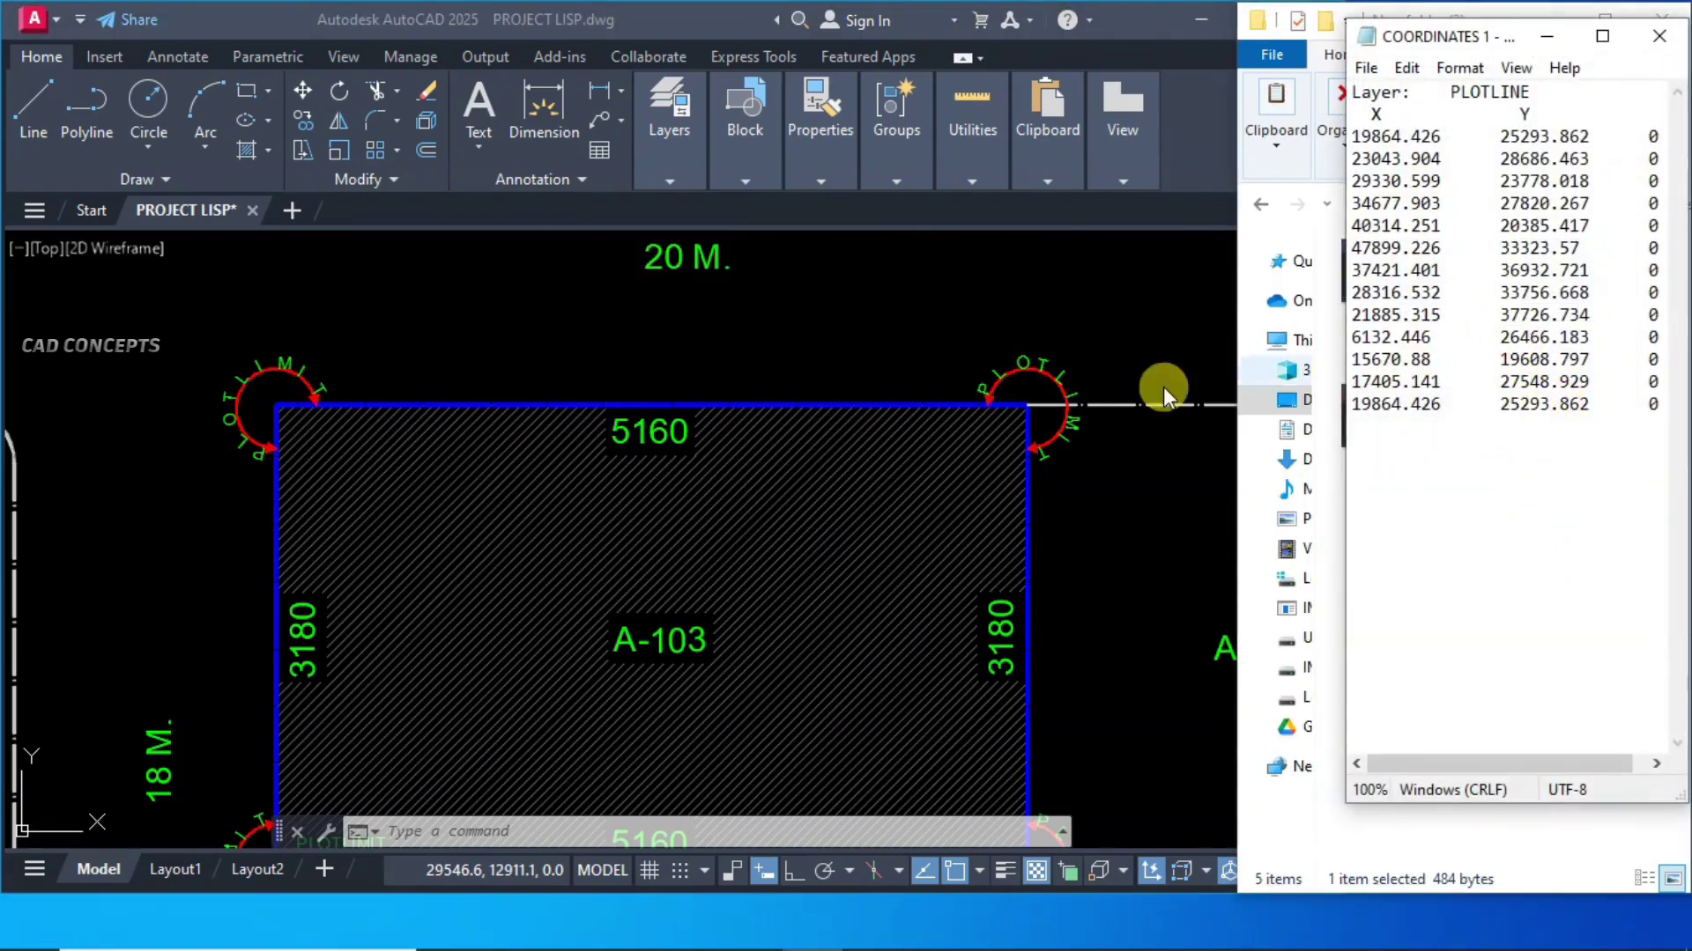
scroll(939, 342, "up", 3)
scroll(896, 497, "down", 5)
scroll(891, 509, "up", 2)
middle_click(889, 469)
mouse_move(890, 380)
middle_mouse_down()
mouse_move(890, 743)
mouse_move(866, 776)
middle_mouse_up()
middle_click_drag(850, 449, 906, 733)
scroll(907, 710, "down", 6)
middle_click_drag(1045, 504, 743, 565)
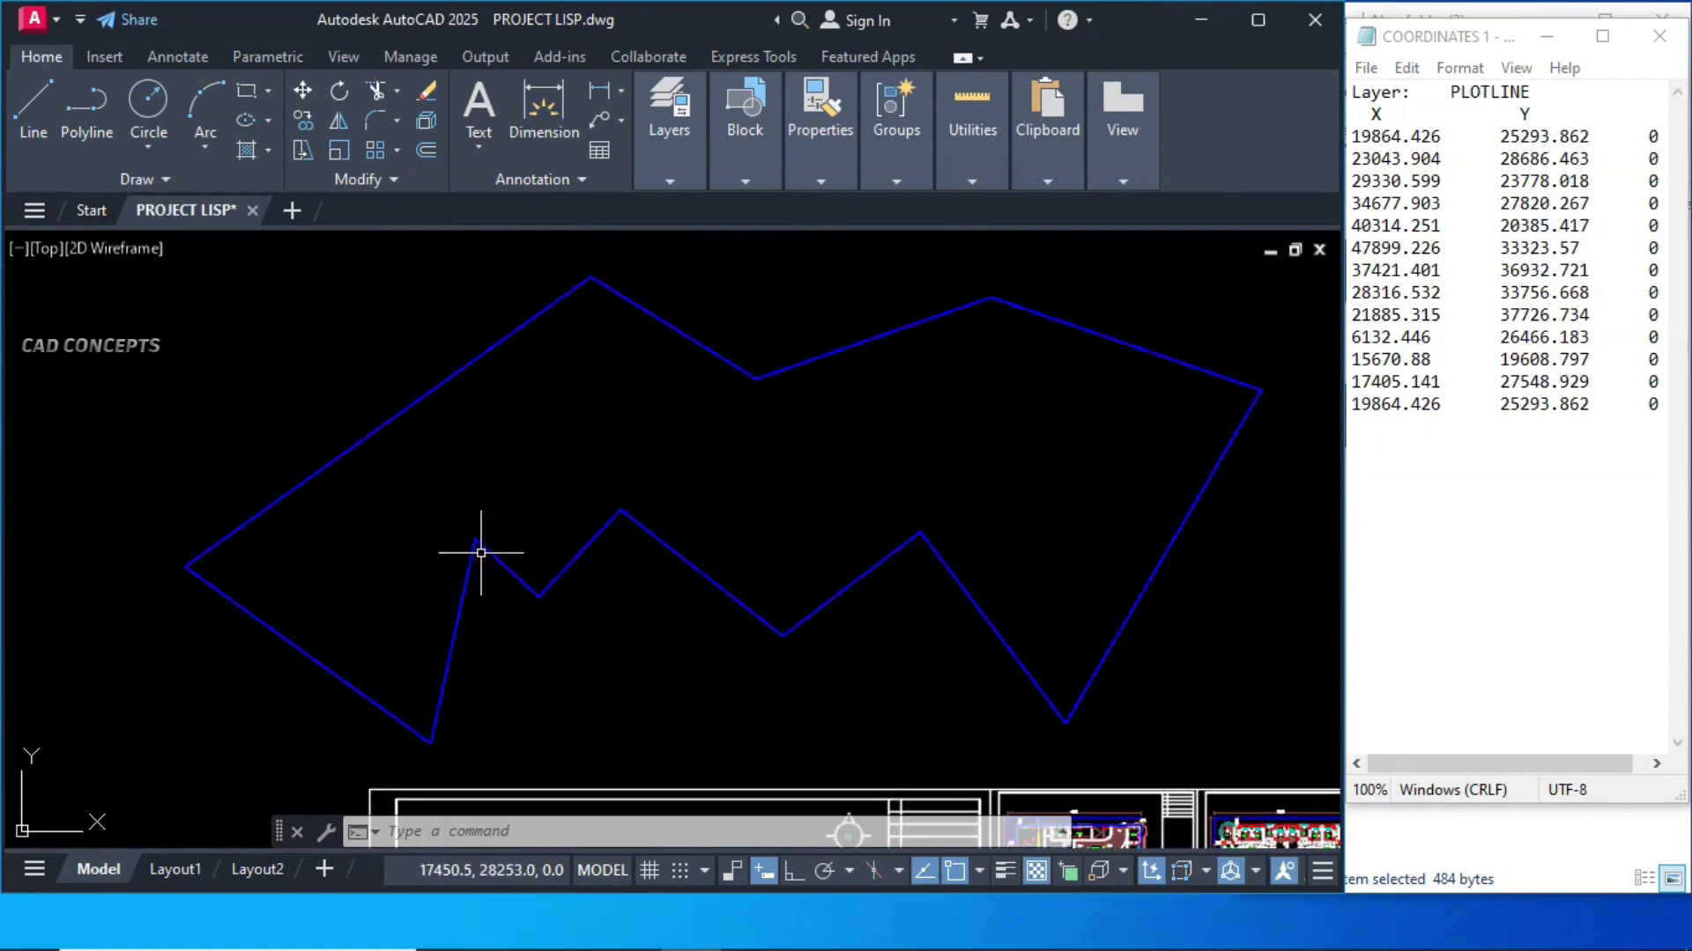
left_click(1413, 761)
left_click_drag(1354, 89, 1542, 88)
left_click(1513, 89)
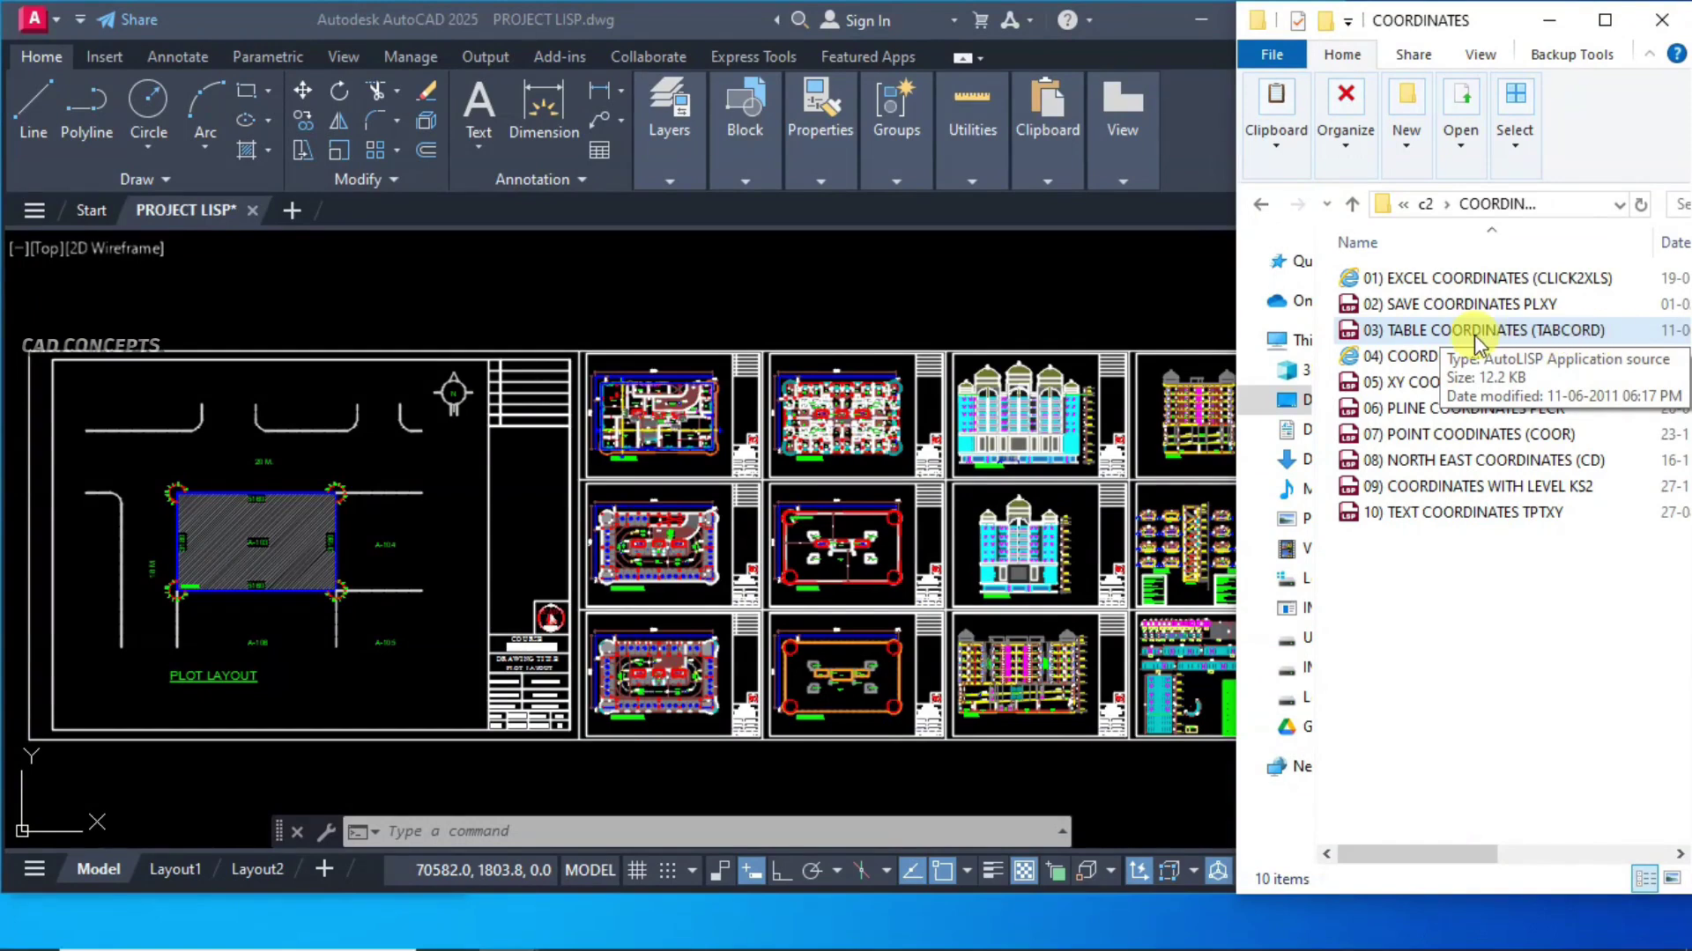
- Load "03) TABLE COORDINATES (TABCORD)" and run TABCORD on plot A-103's boundary polyline, placing the table beside A-104 near the title block
left_click_drag(1462, 335, 626, 304)
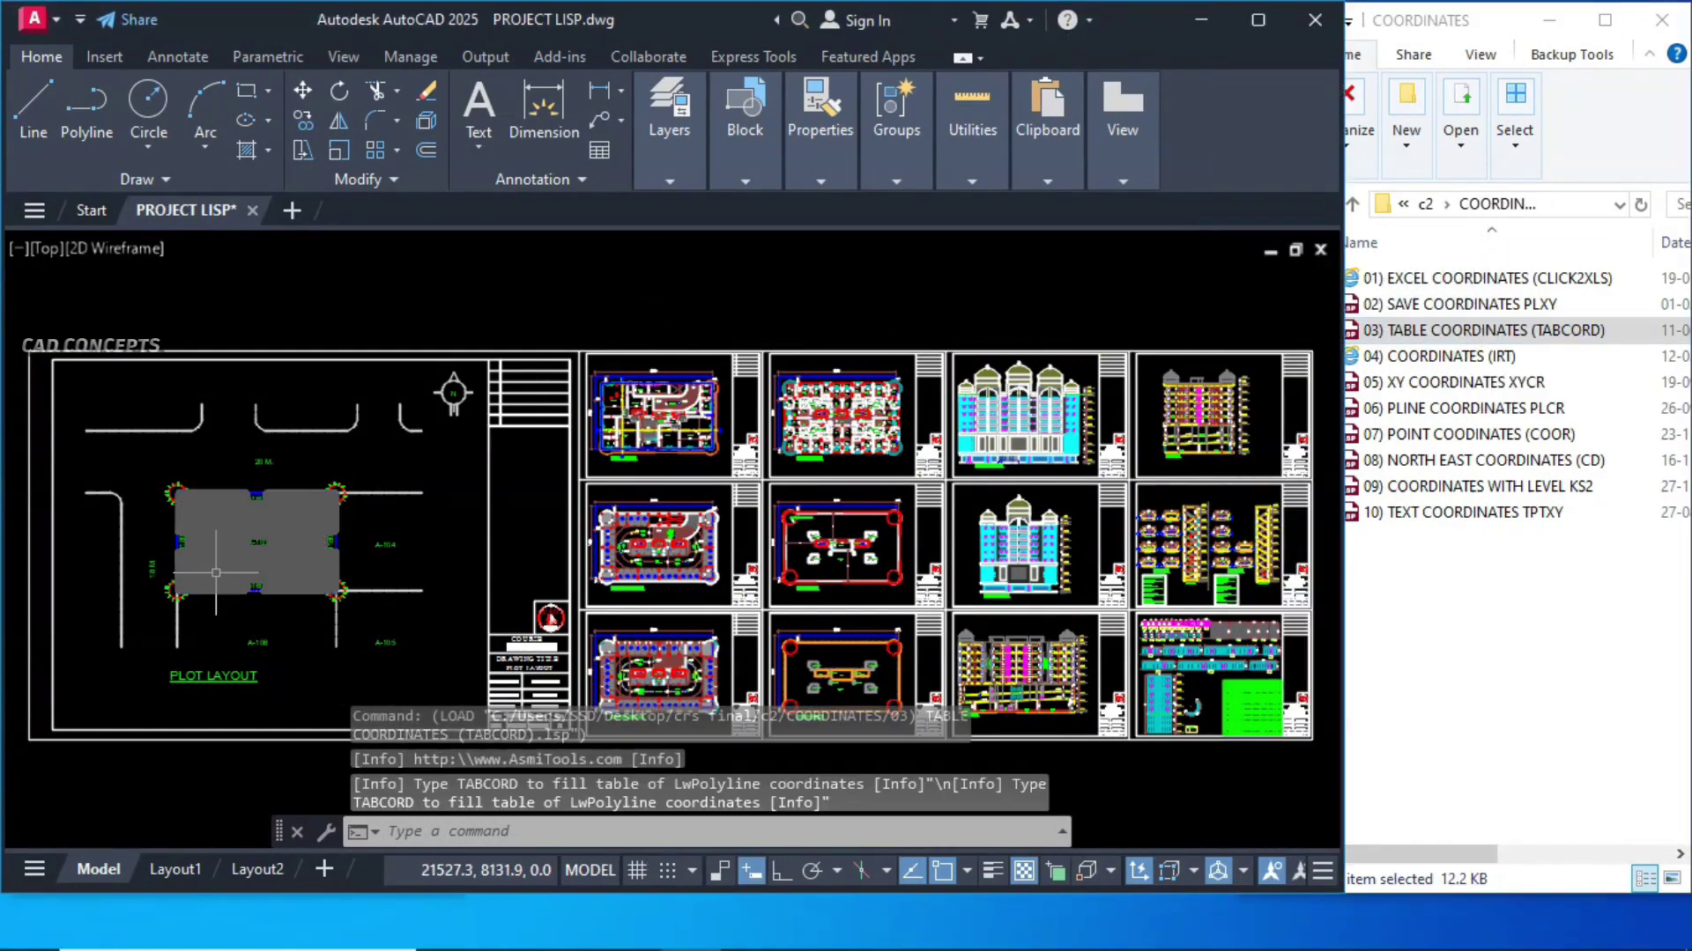
scroll(256, 542, "up", 5)
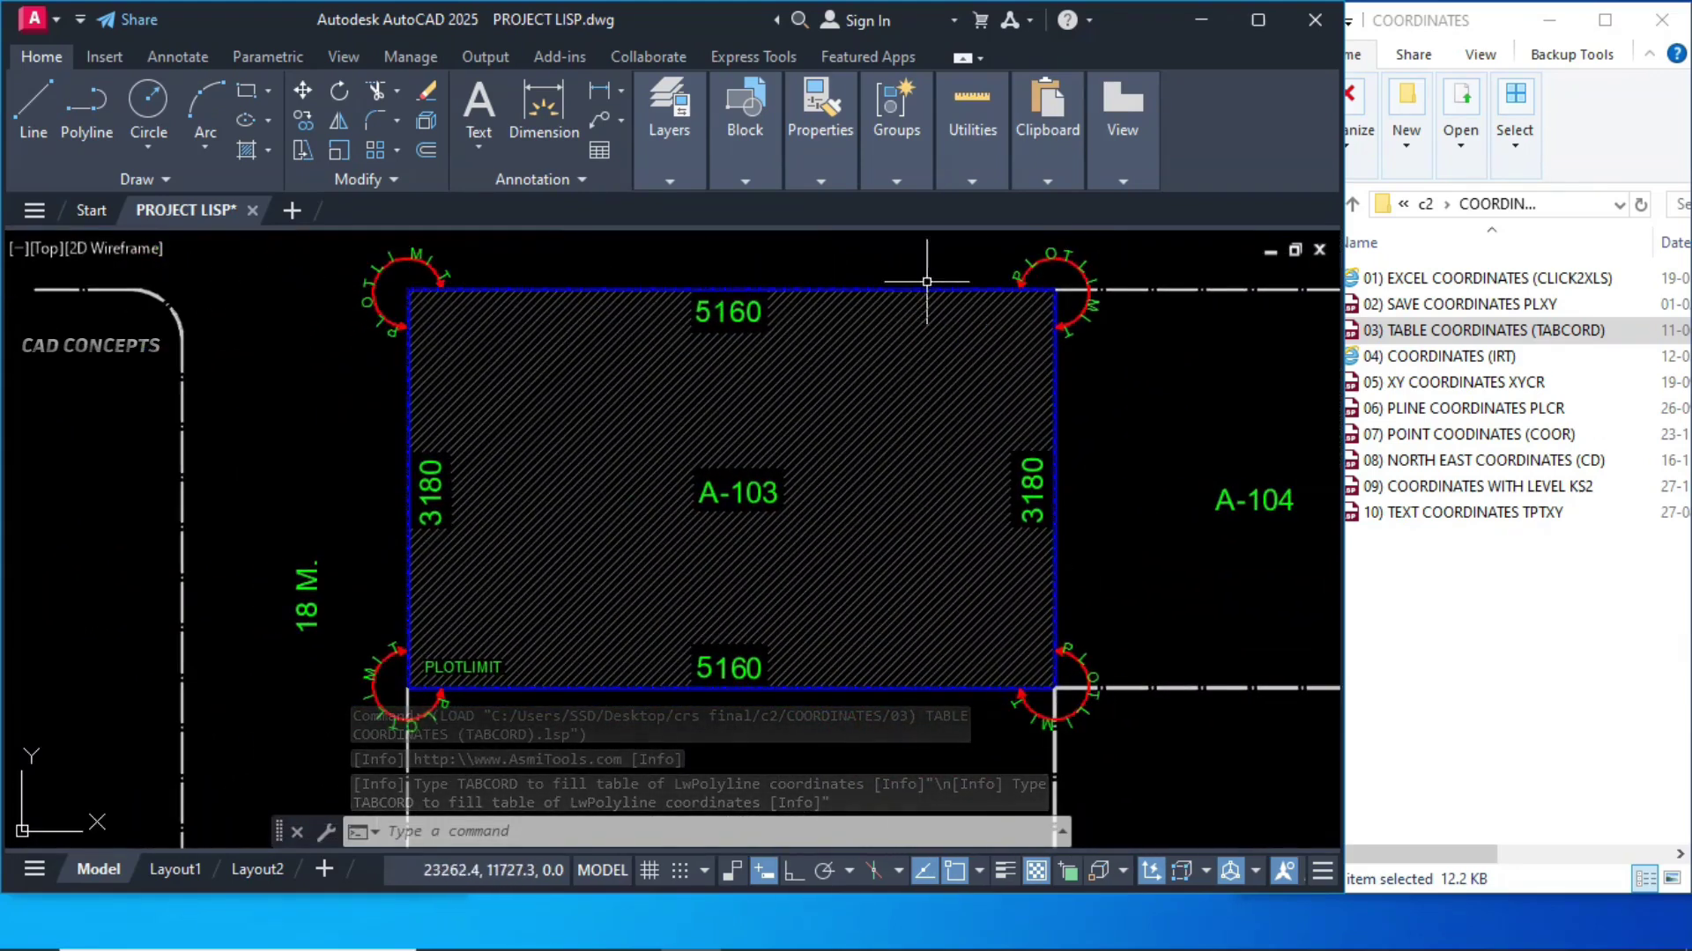
type("TABCORD")
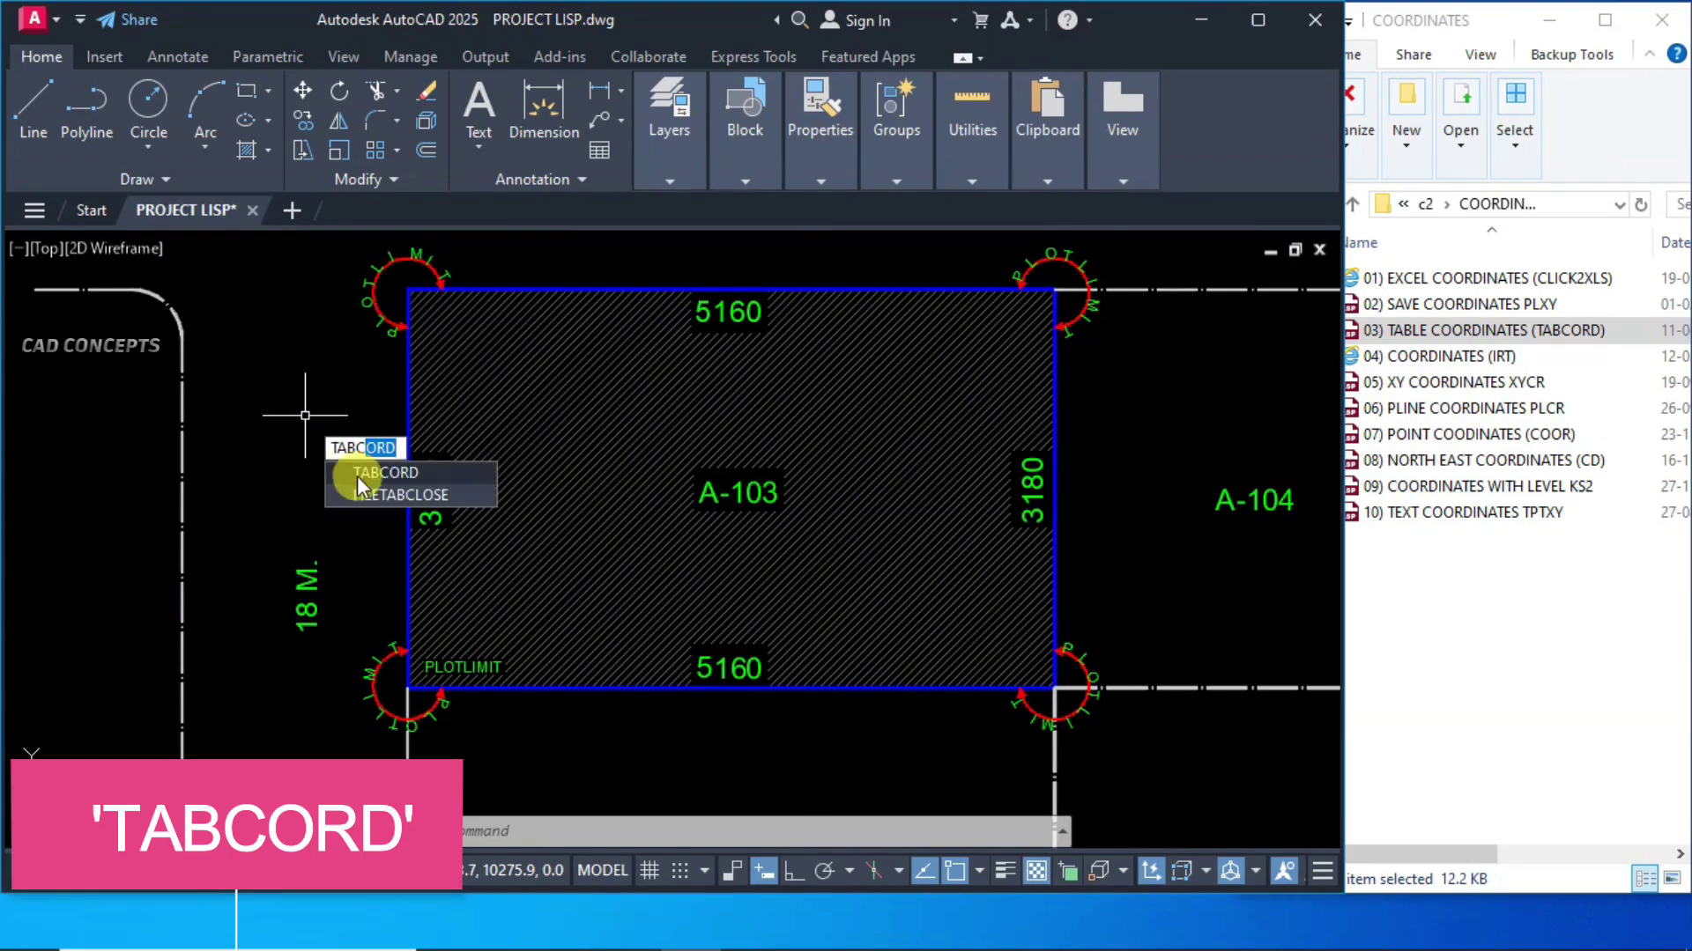
left_click(403, 473)
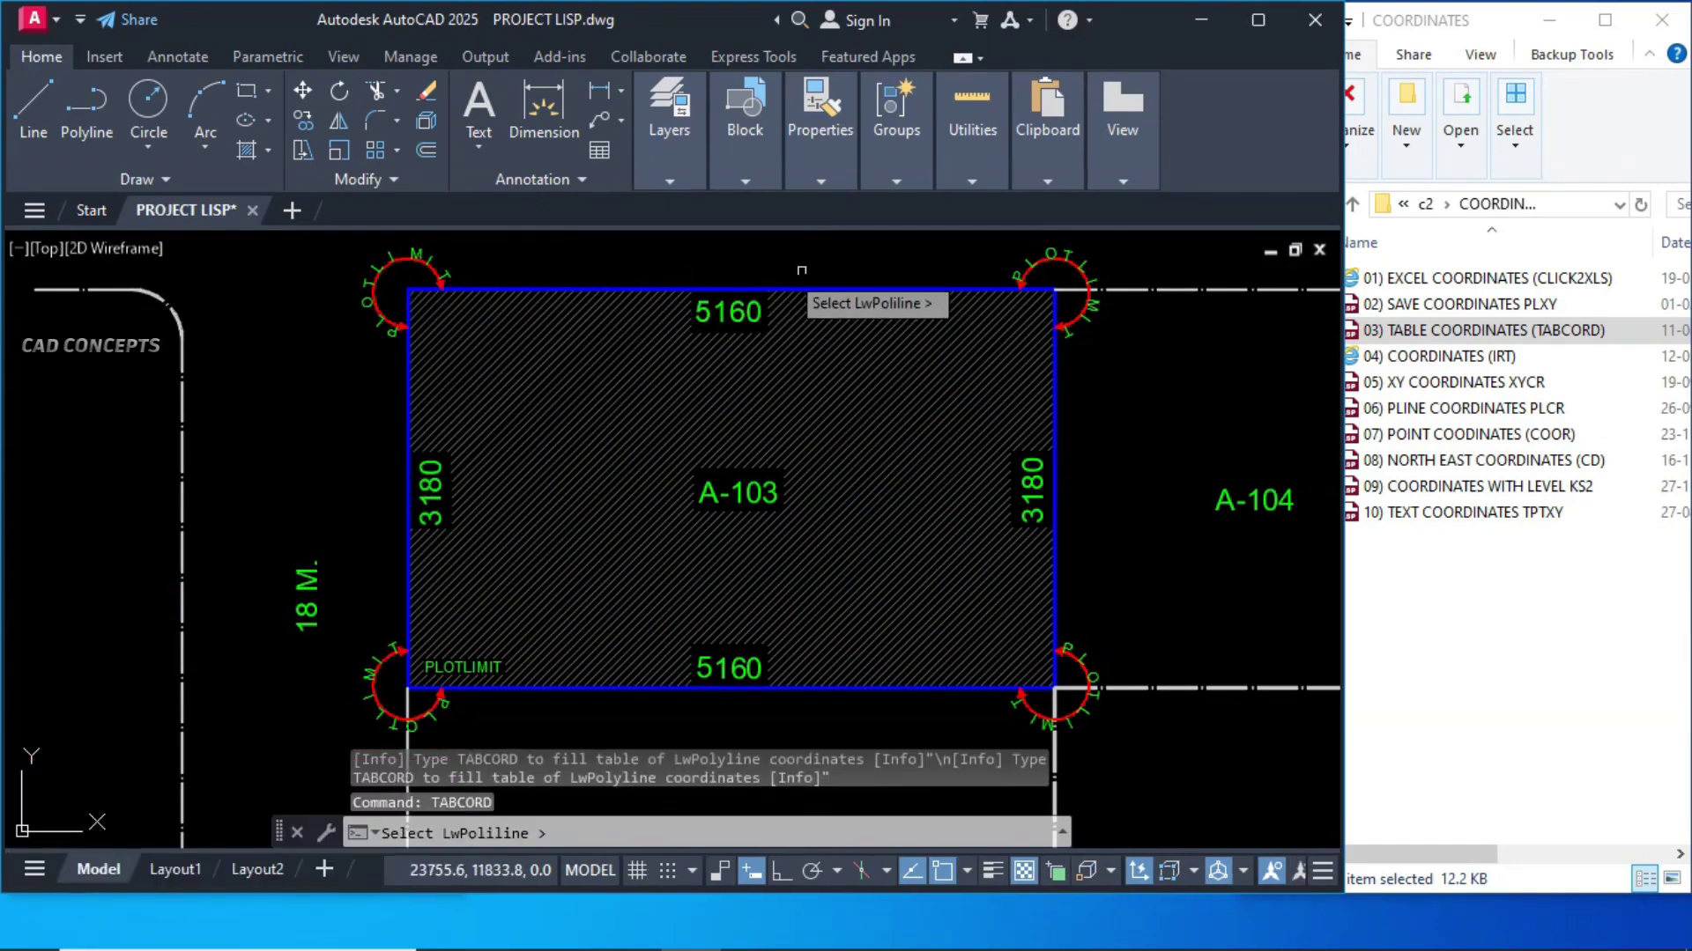
left_click(1055, 380)
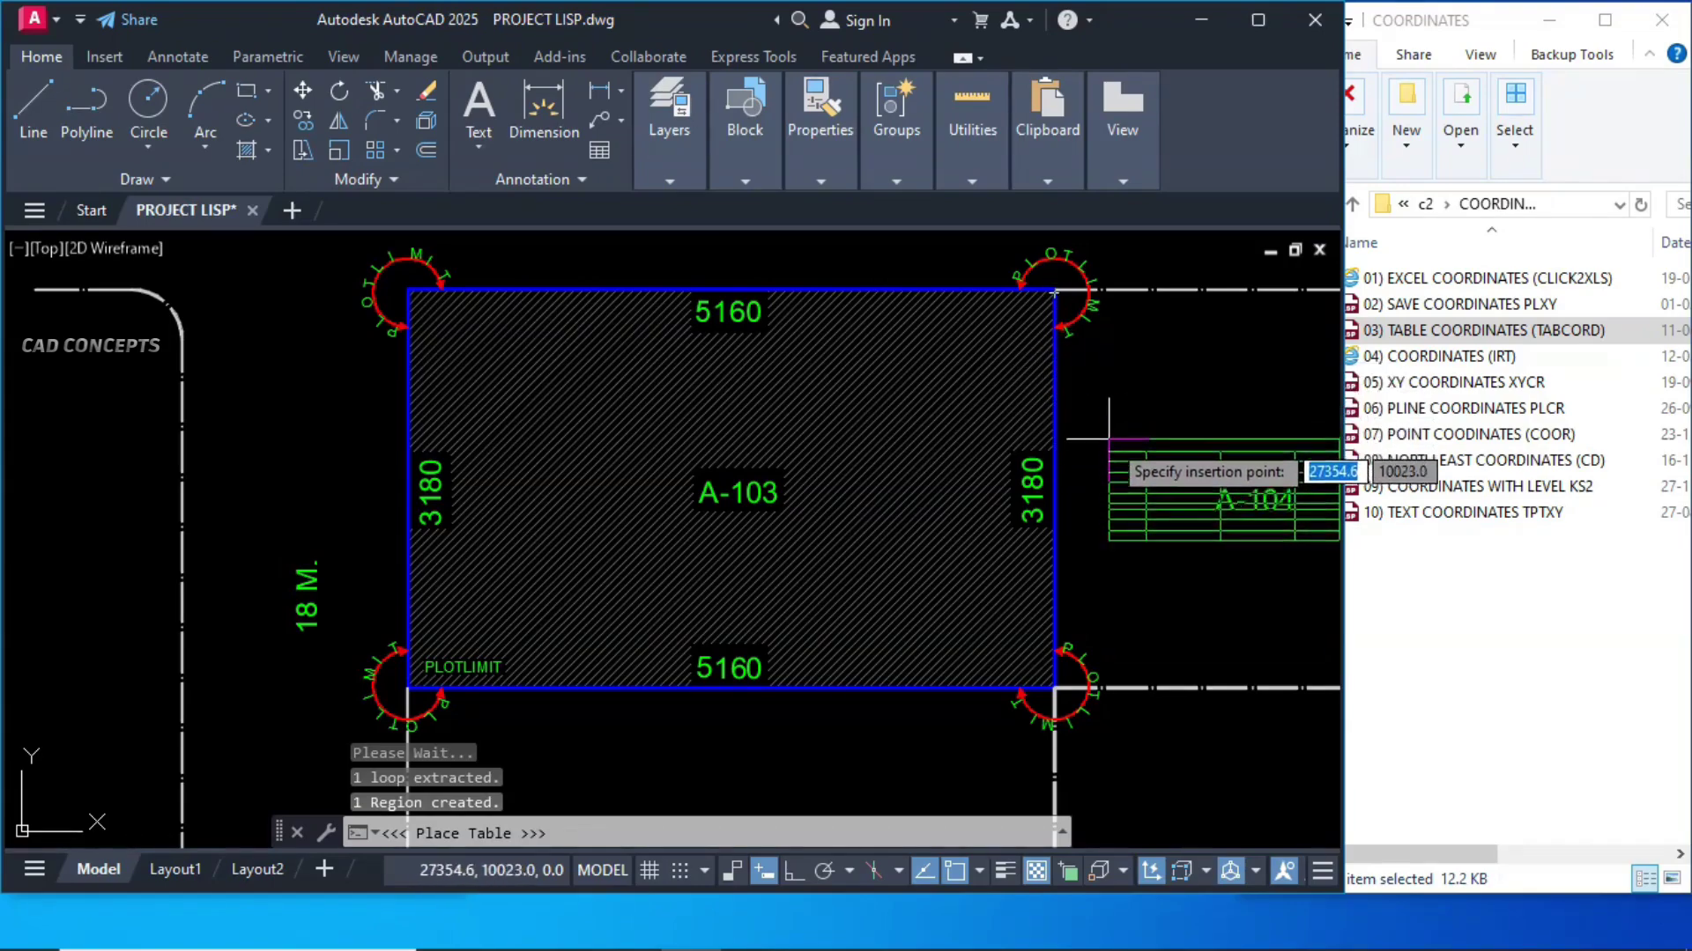
scroll(313, 405, "down", 4)
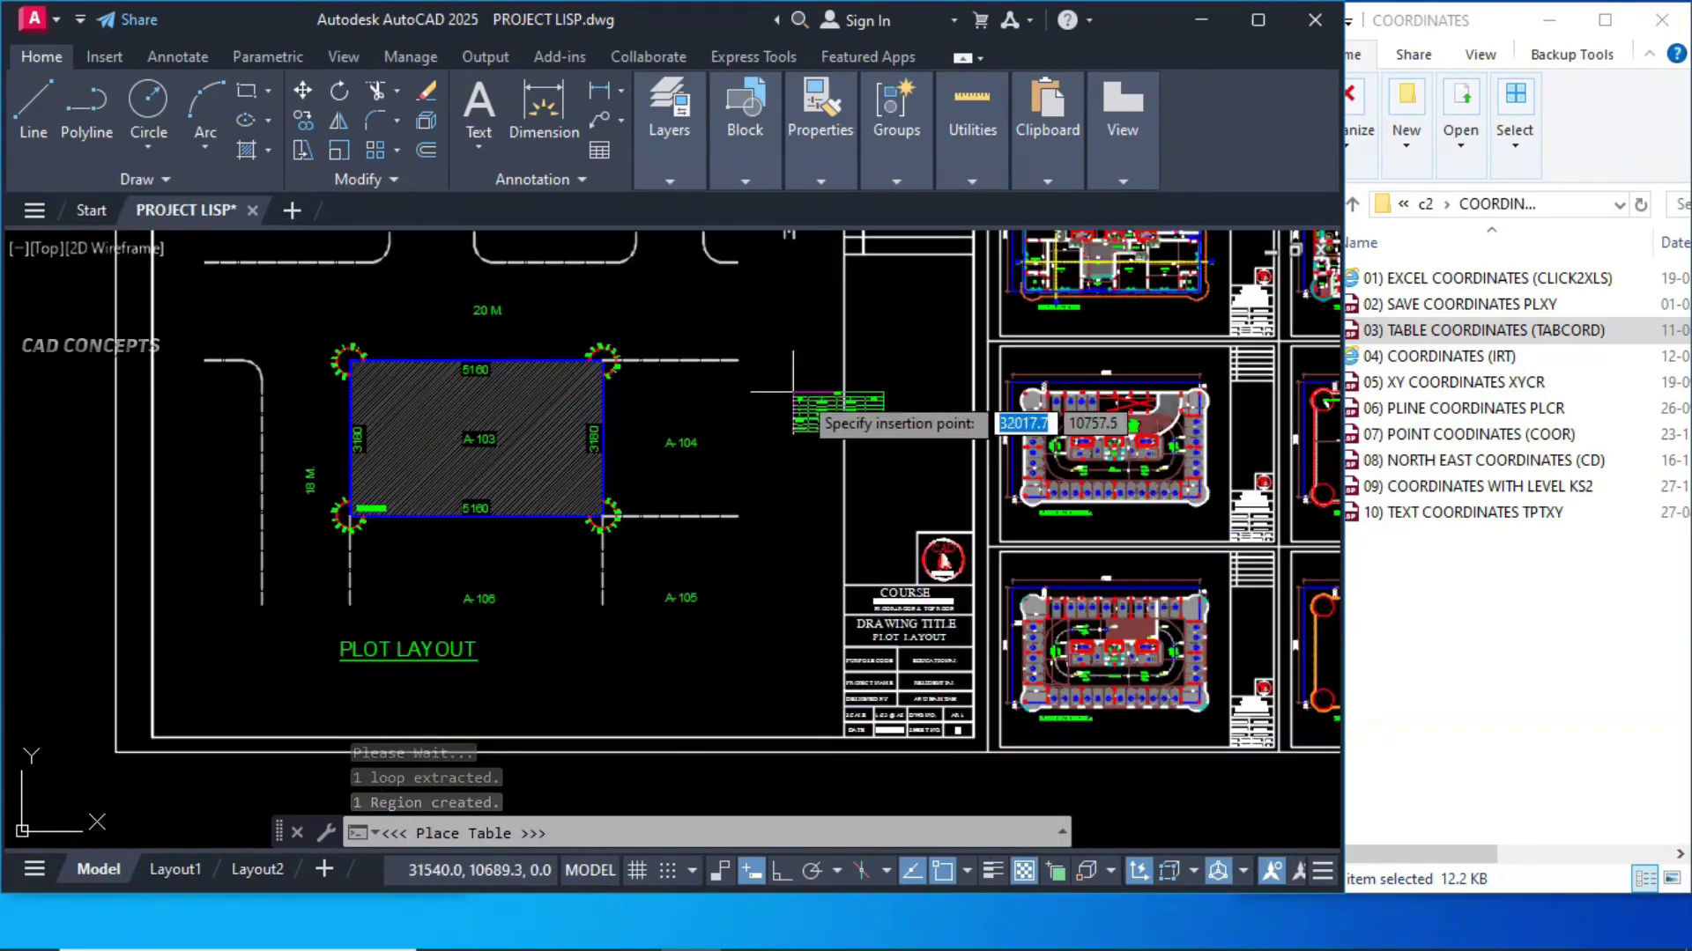
scroll(846, 384, "up", 2)
left_click(847, 380)
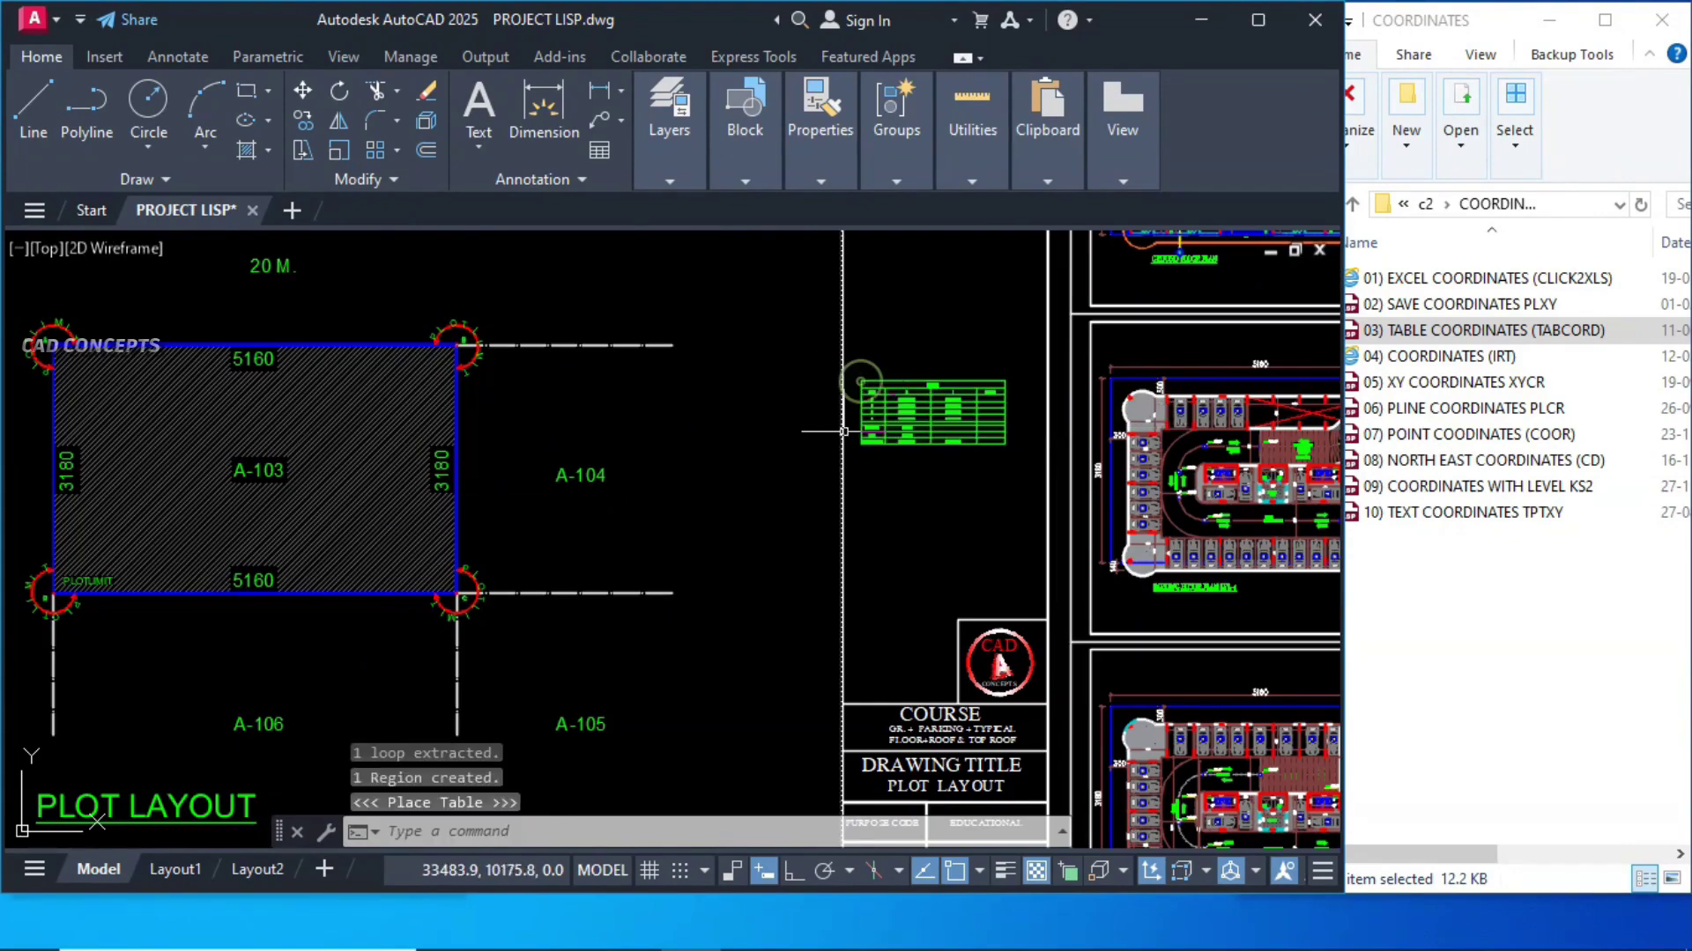
- Examine the point labels and markers that TABCORD placed at the four corners of plot A-103
scroll(60, 353, "up", 8)
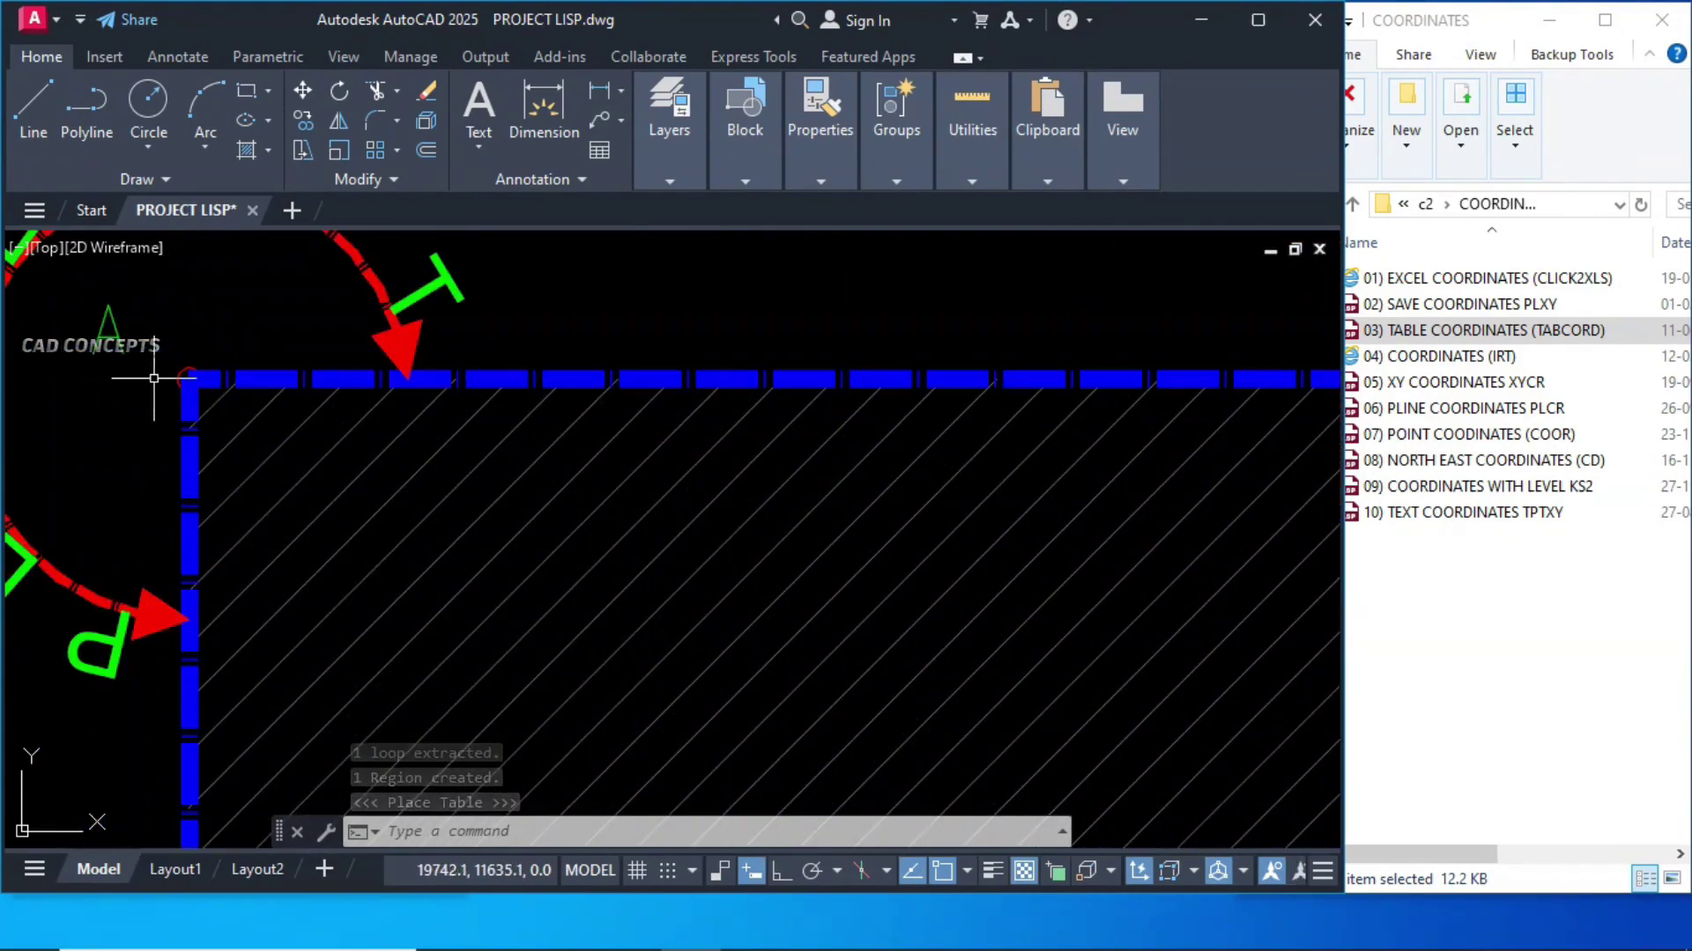
scroll(60, 353, "down", 6)
scroll(1199, 365, "up", 6)
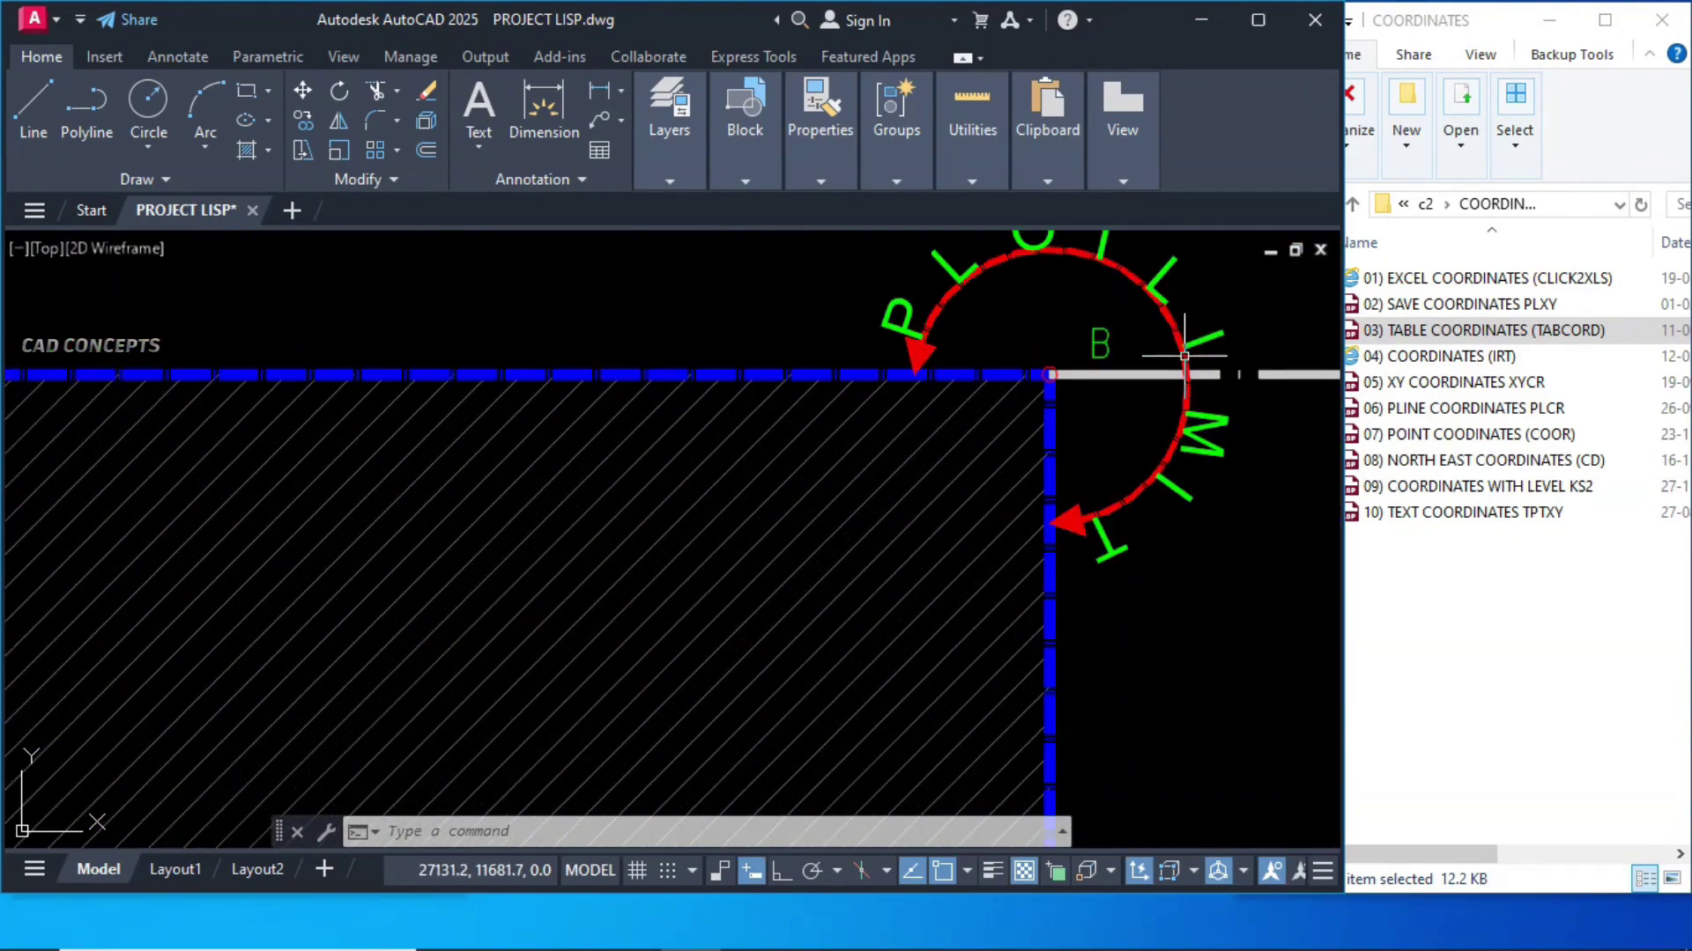
scroll(1014, 256, "down", 5)
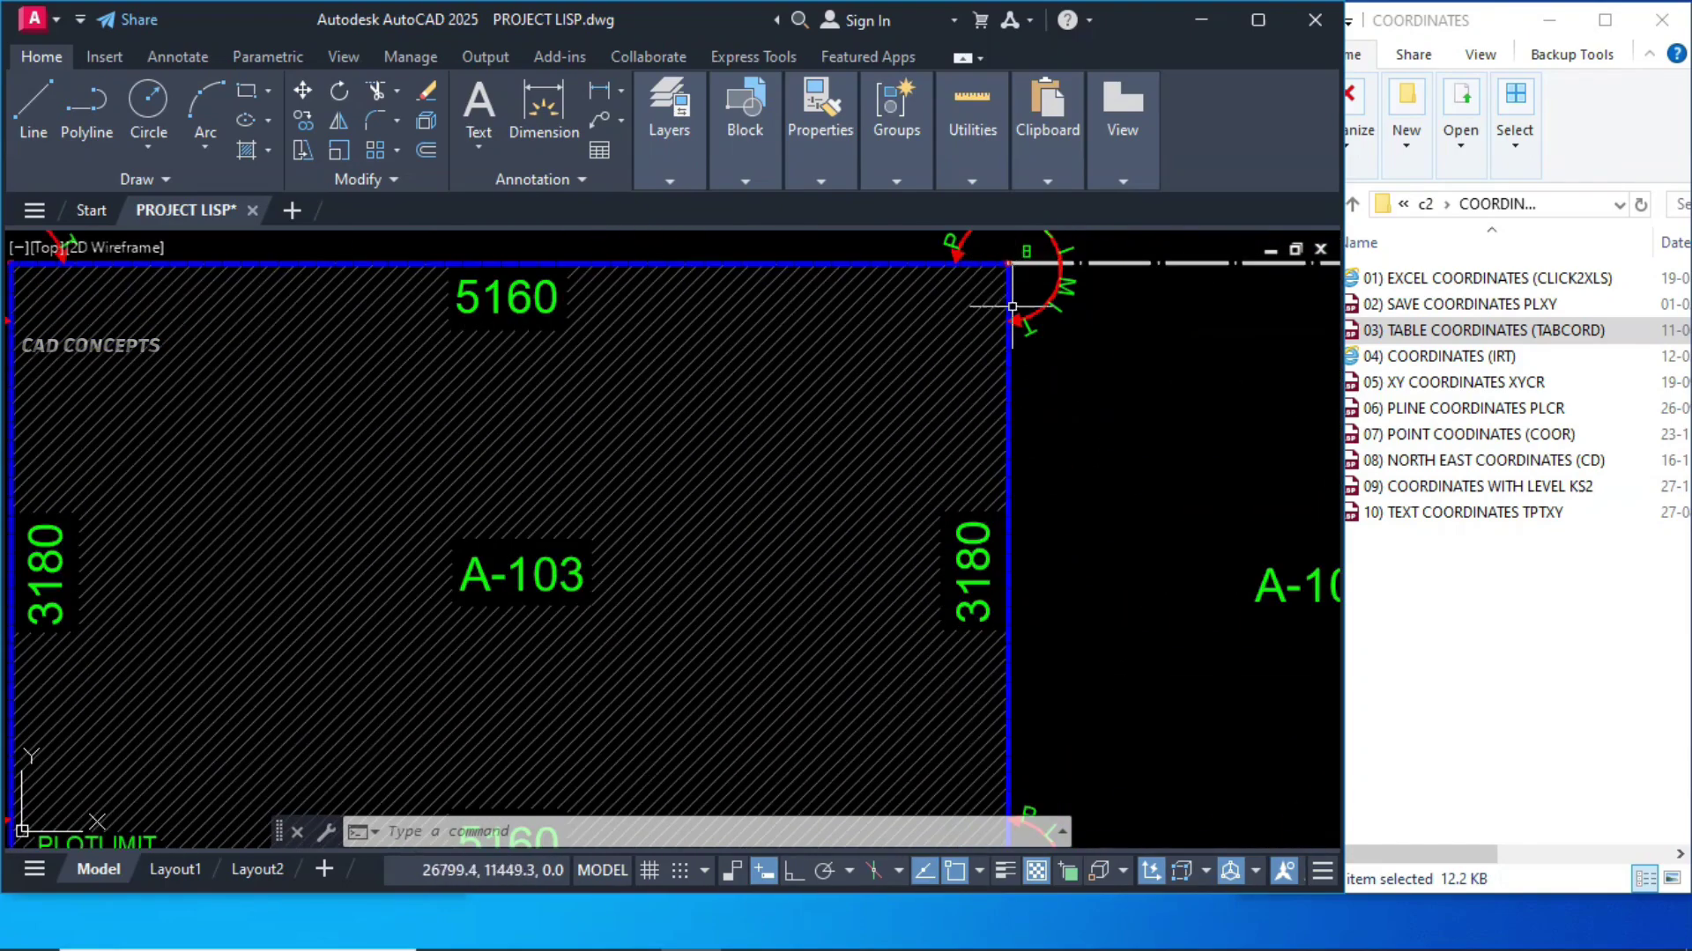
middle_click_drag(1035, 845, 1039, 550)
scroll(1132, 381, "up", 5)
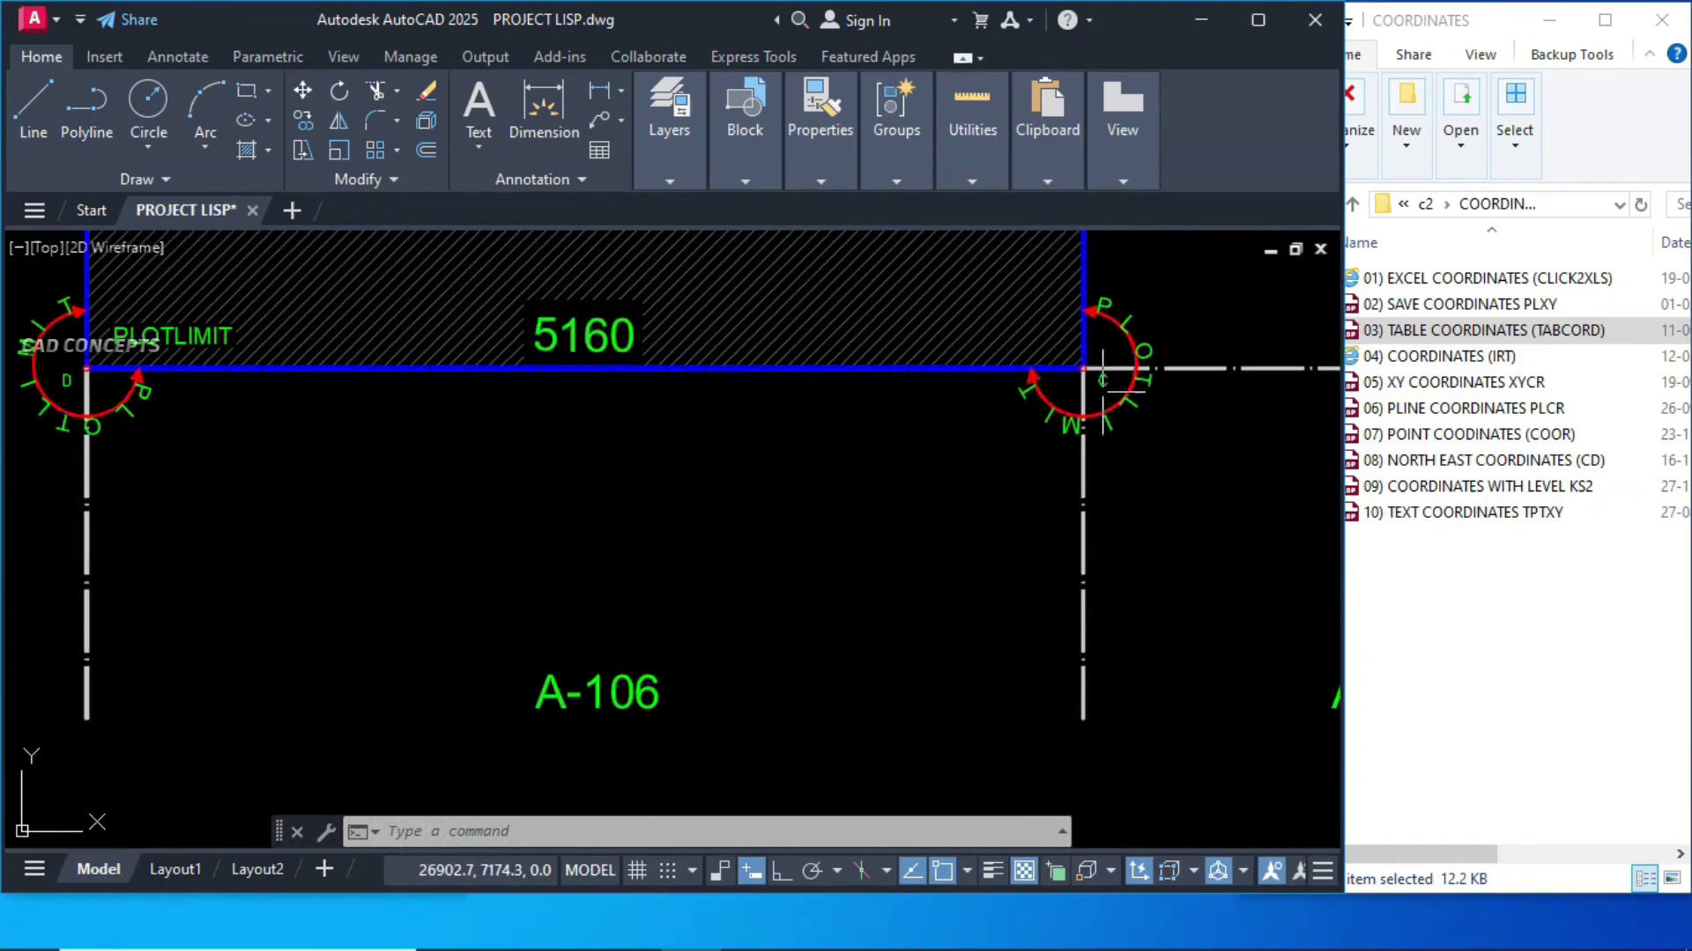
scroll(1102, 397, "up", 4)
scroll(1137, 453, "down", 6)
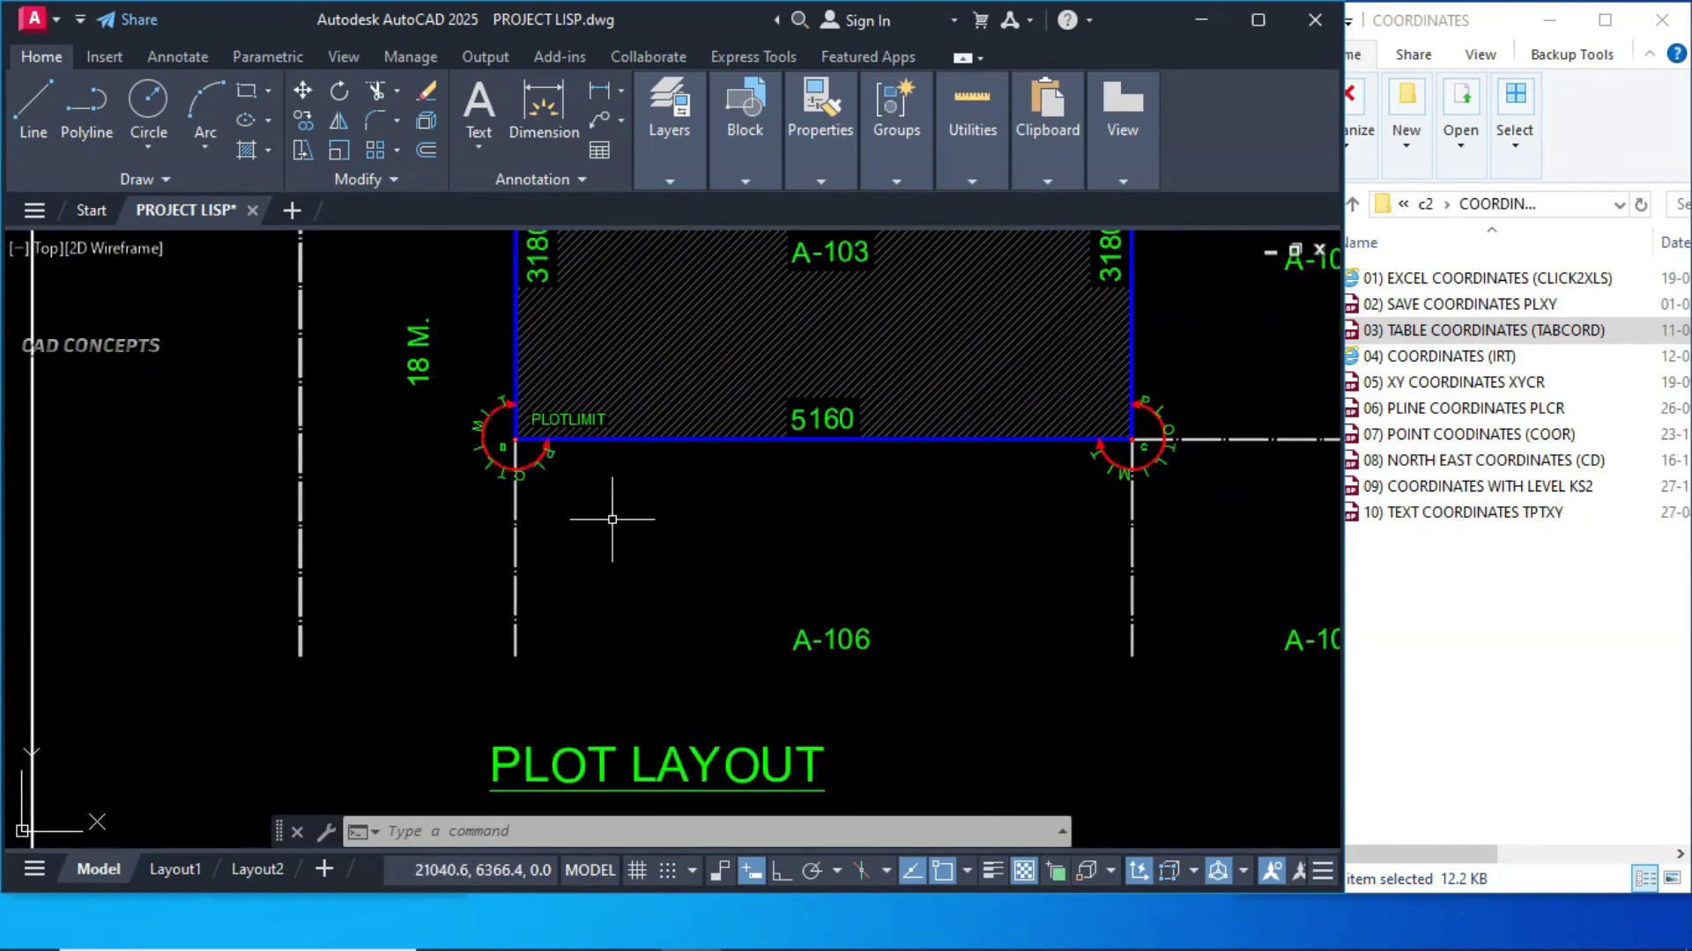
scroll(507, 454, "up", 5)
middle_click_drag(540, 366, 487, 467)
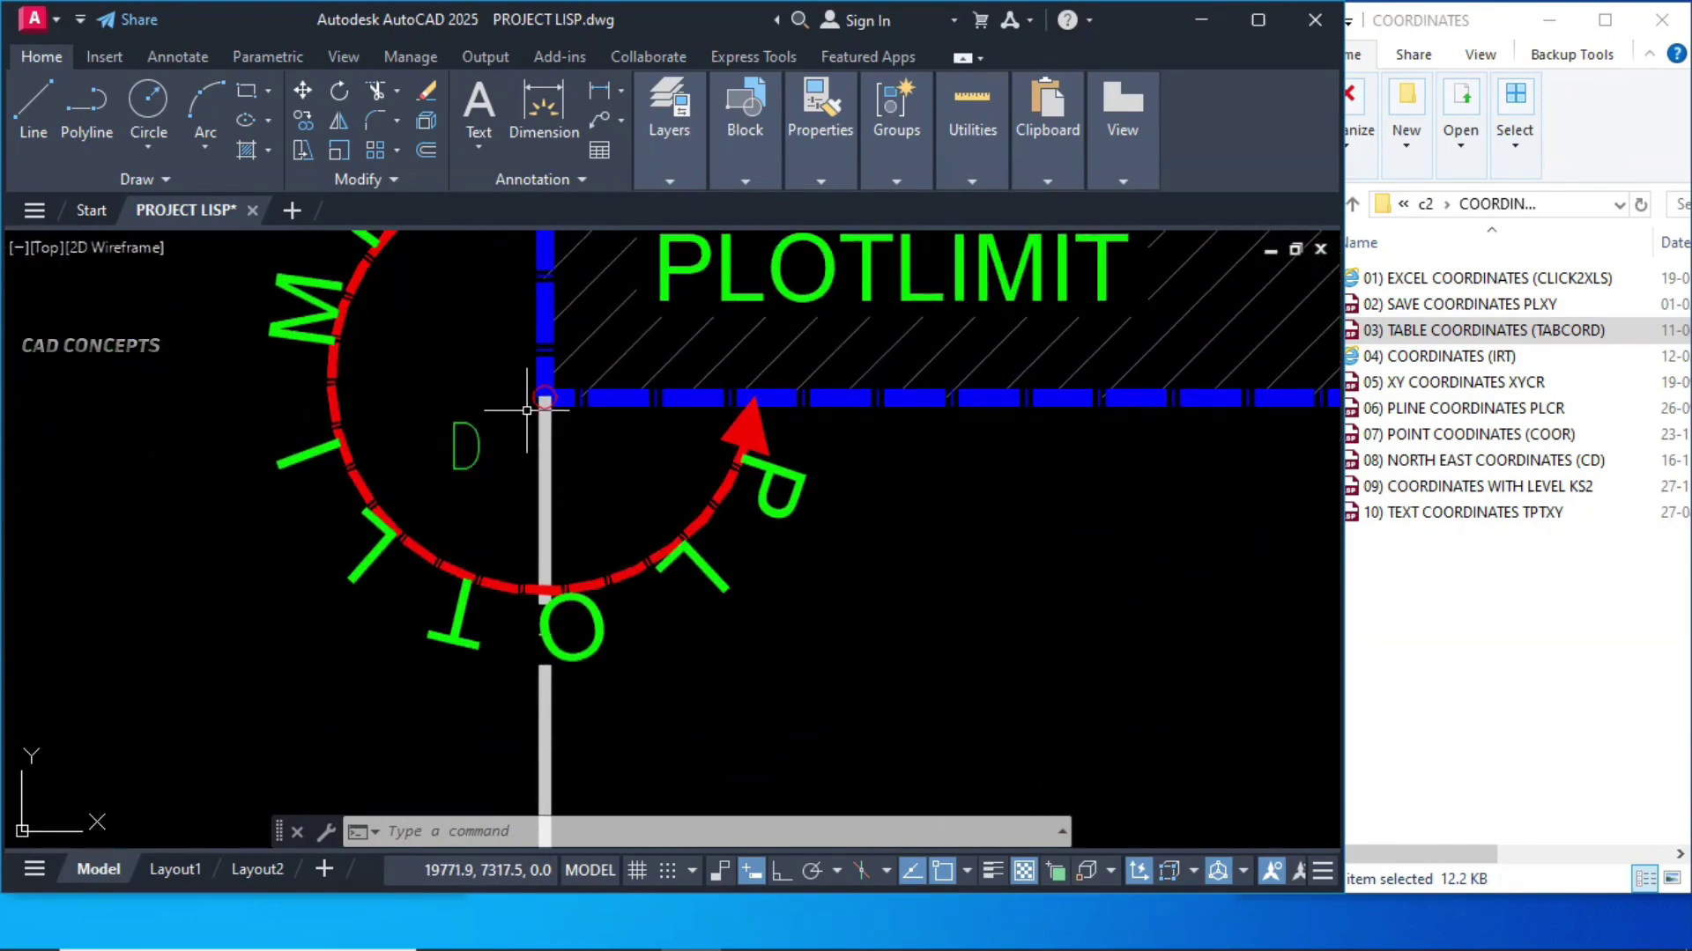
scroll(433, 497, "down", 6)
- Examine the Land # table's point coordinates, perimeter, area and gravity center rows
scroll(1012, 442, "up", 2)
middle_click_drag(1013, 442, 796, 600)
scroll(986, 478, "up", 6)
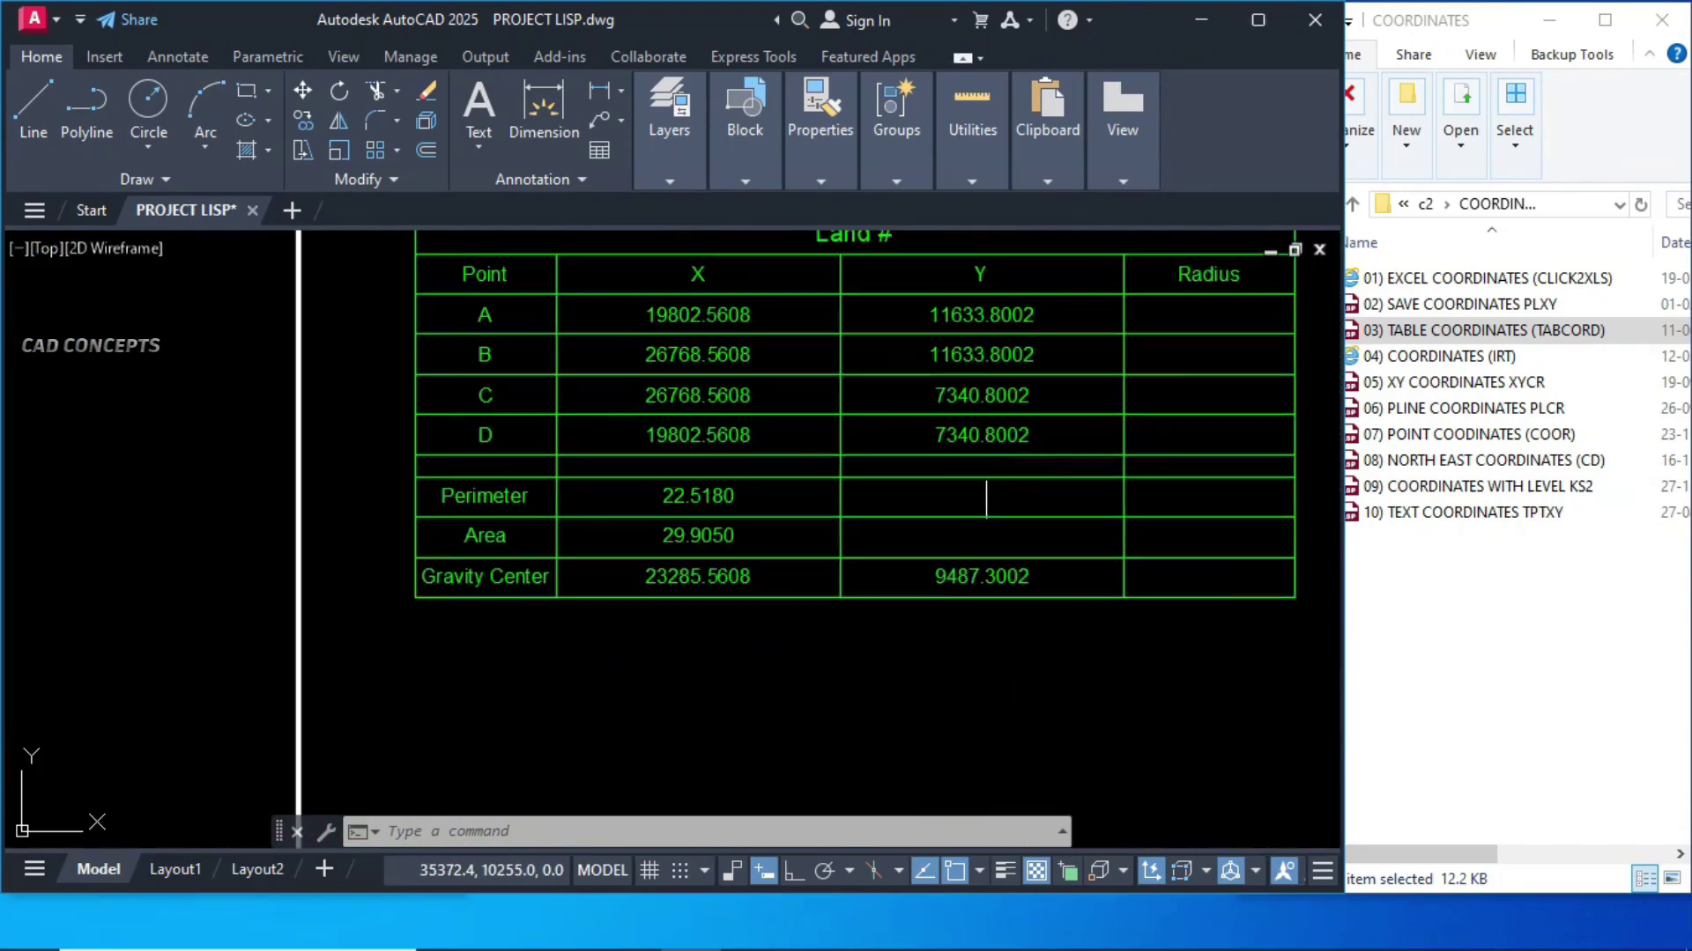
middle_click_drag(986, 498, 937, 557)
left_click(660, 408)
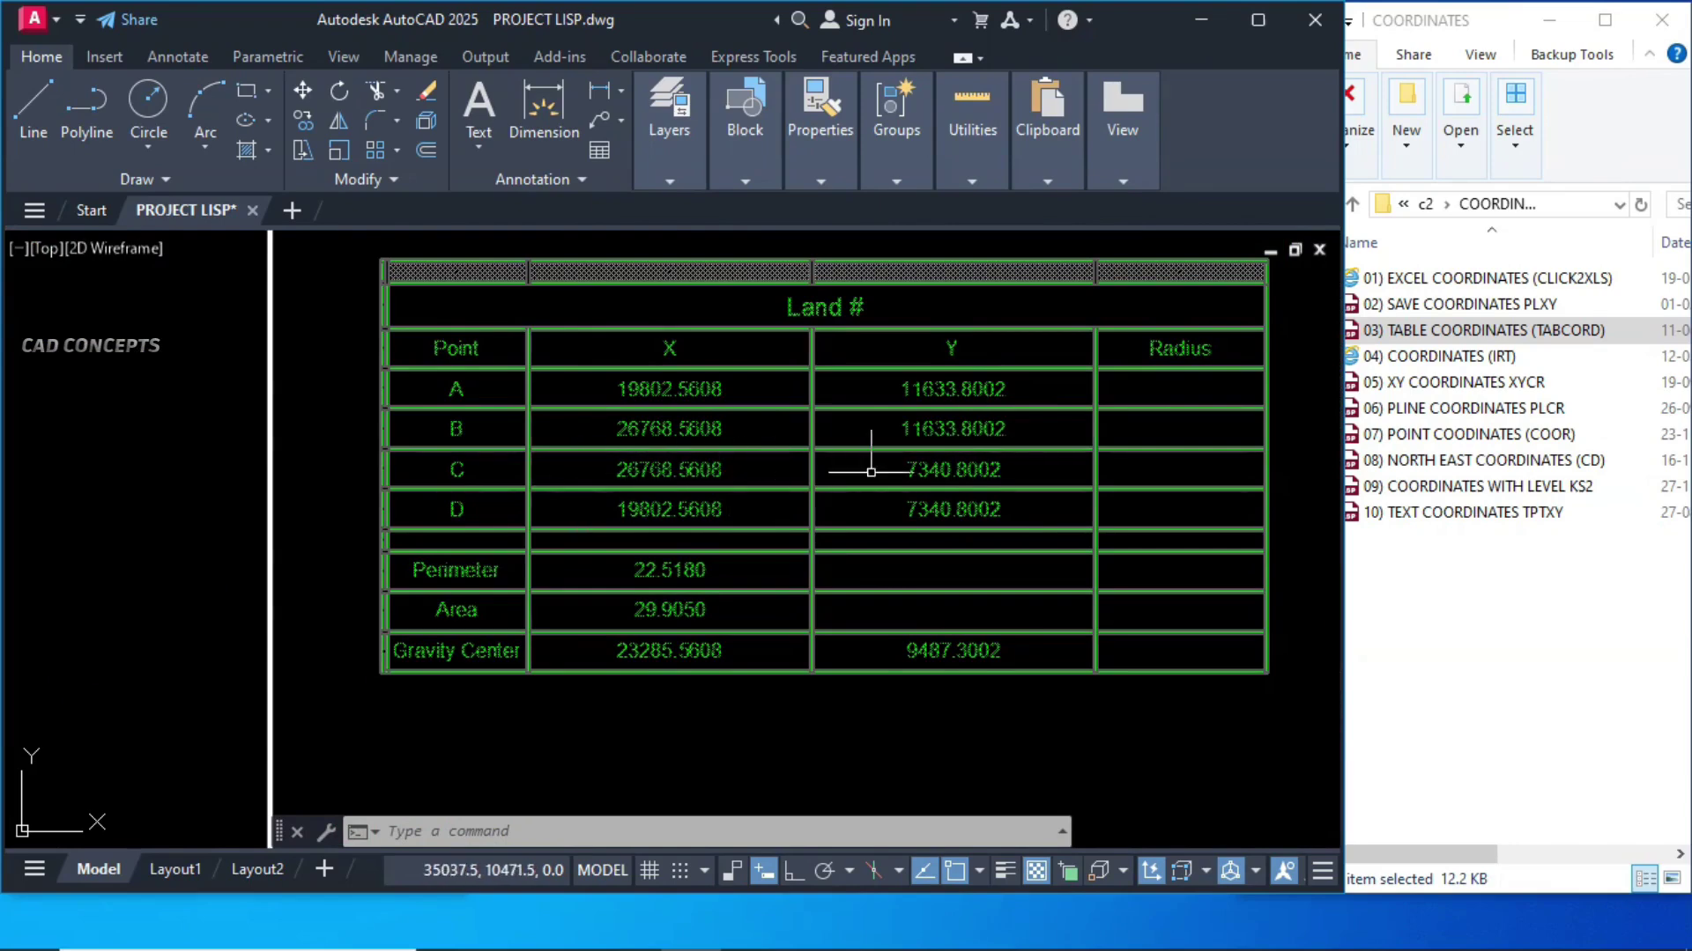
key("Escape")
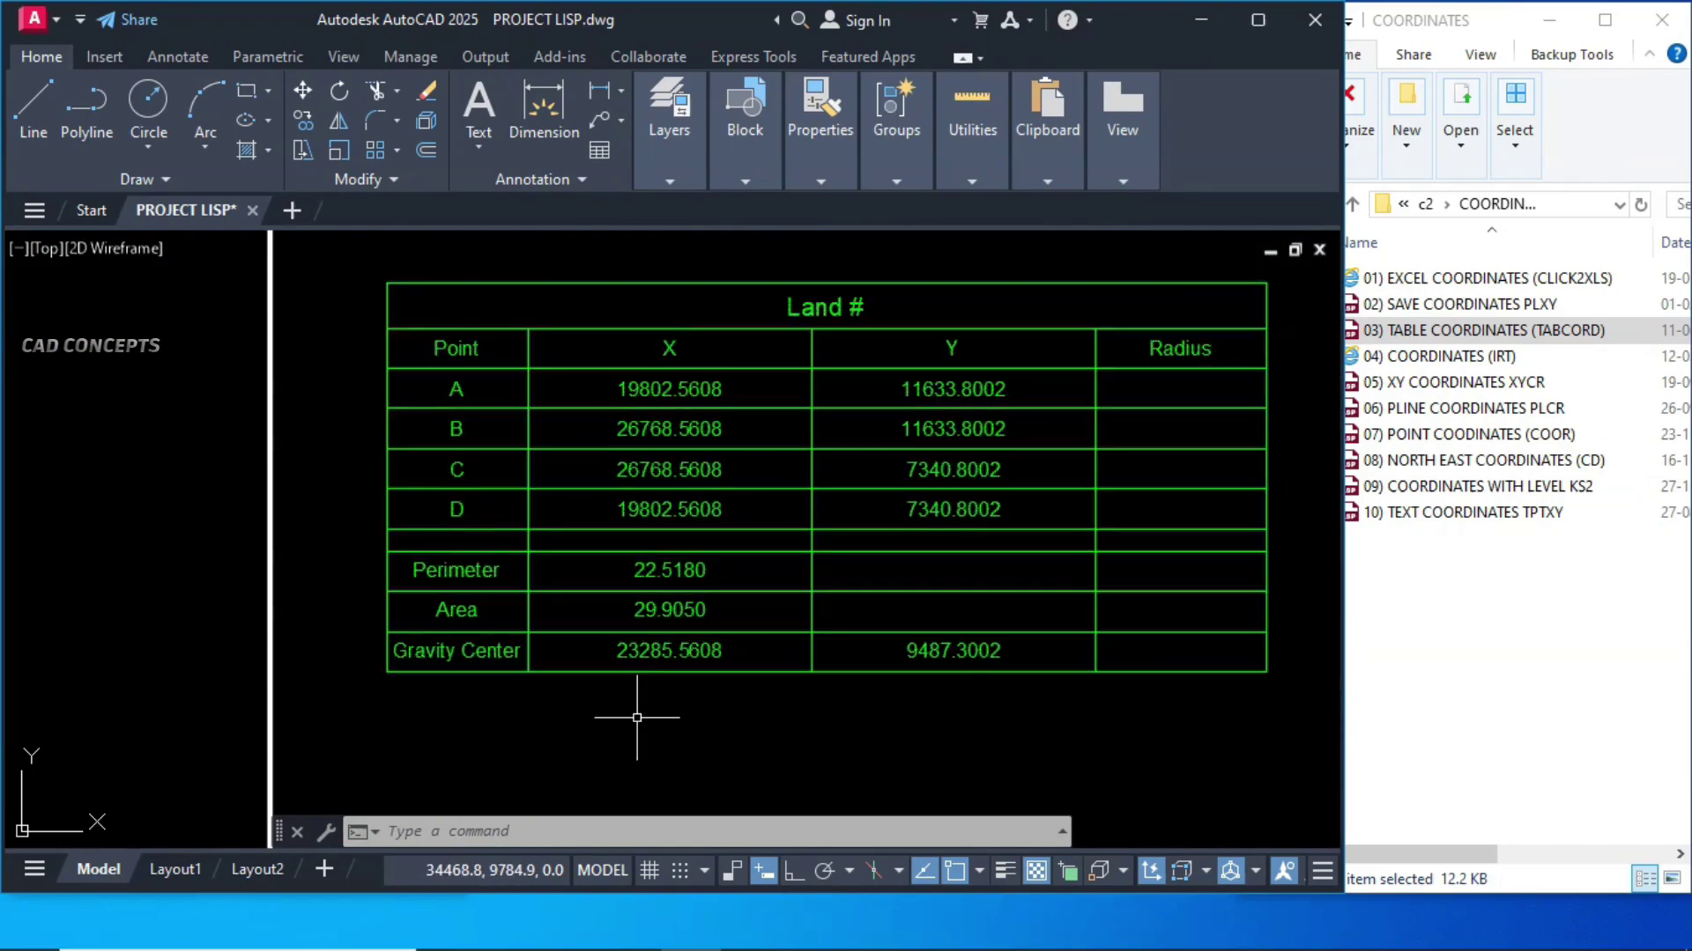
left_click(644, 588)
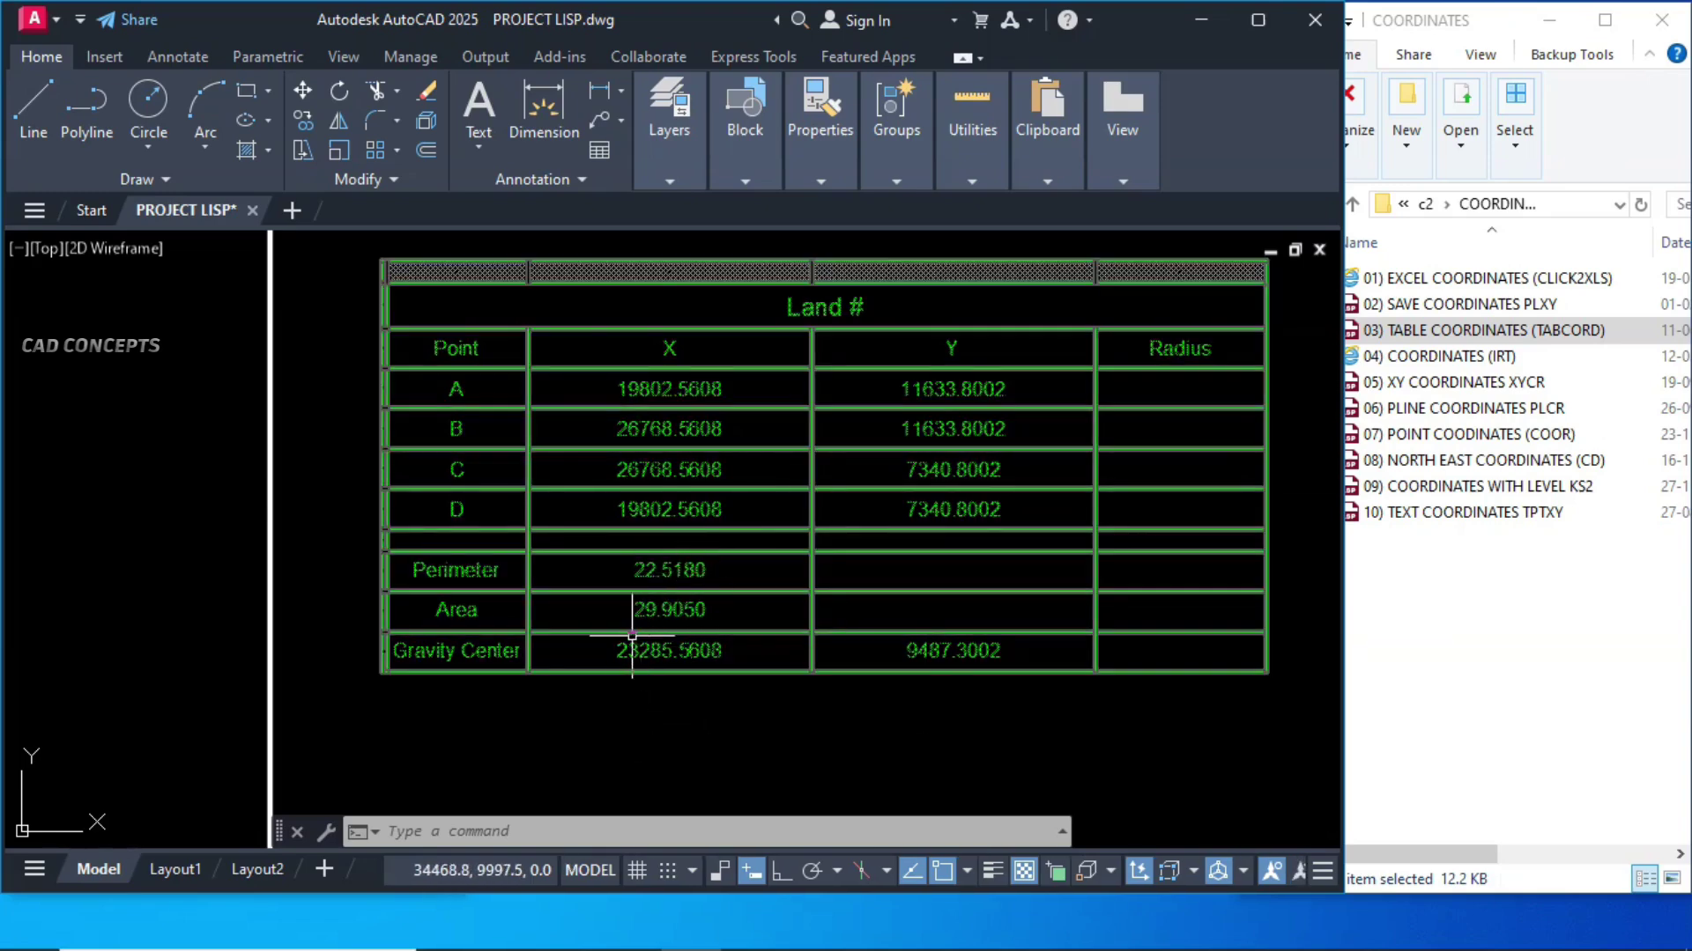
key("Escape")
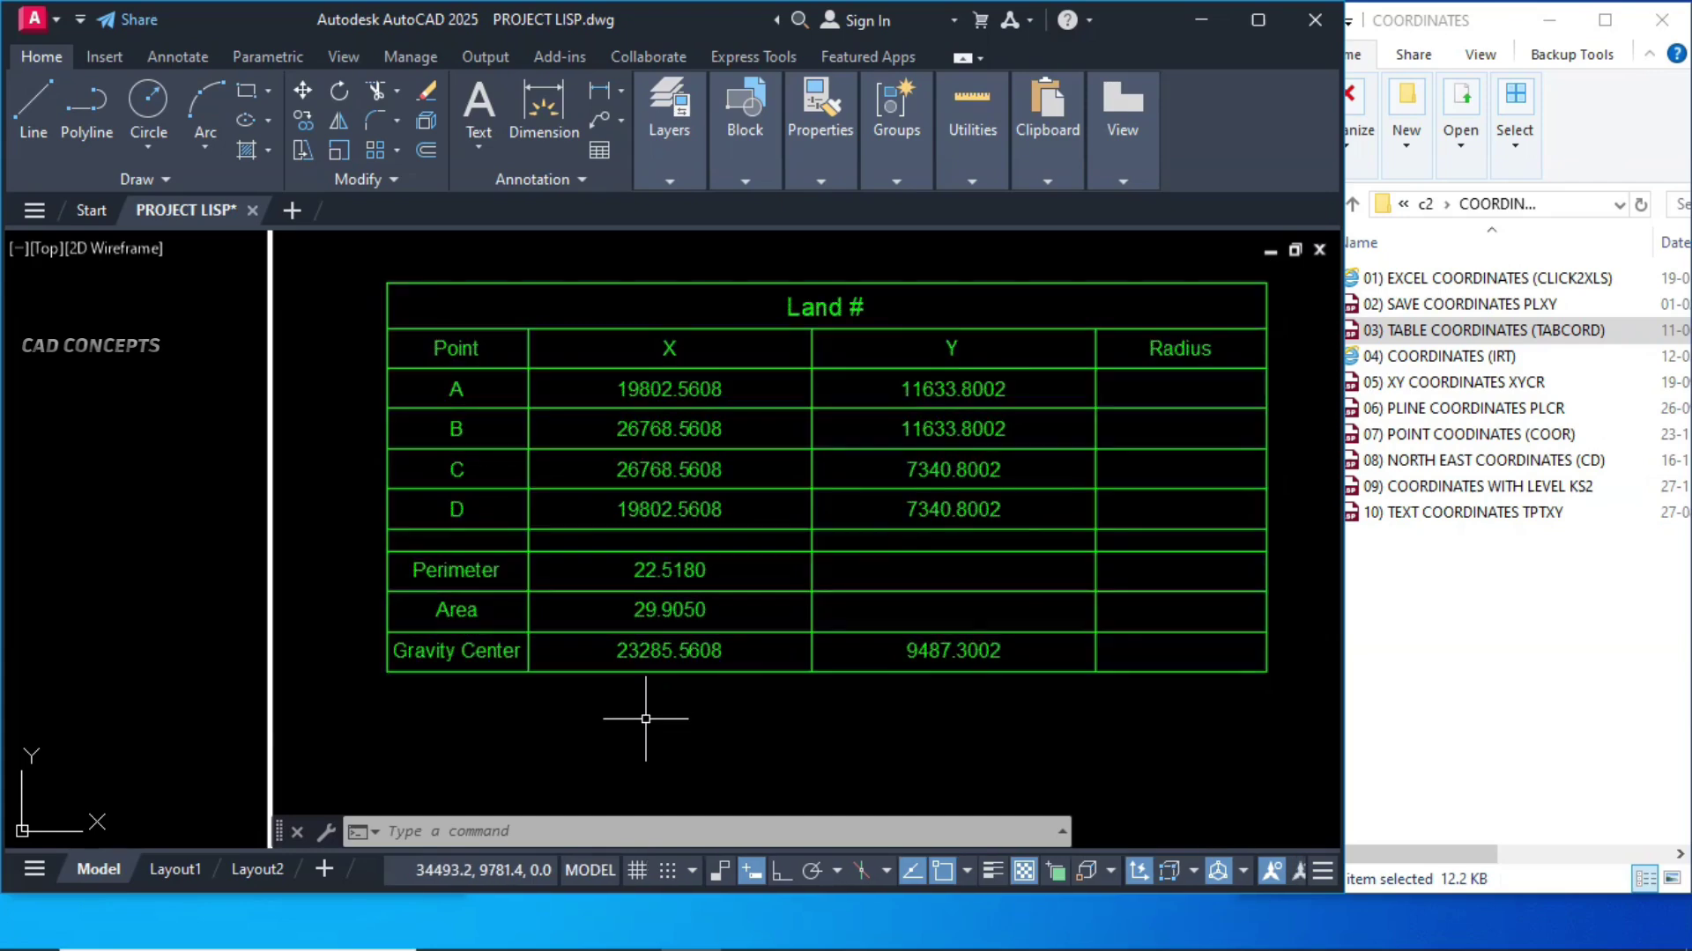
left_click(667, 656)
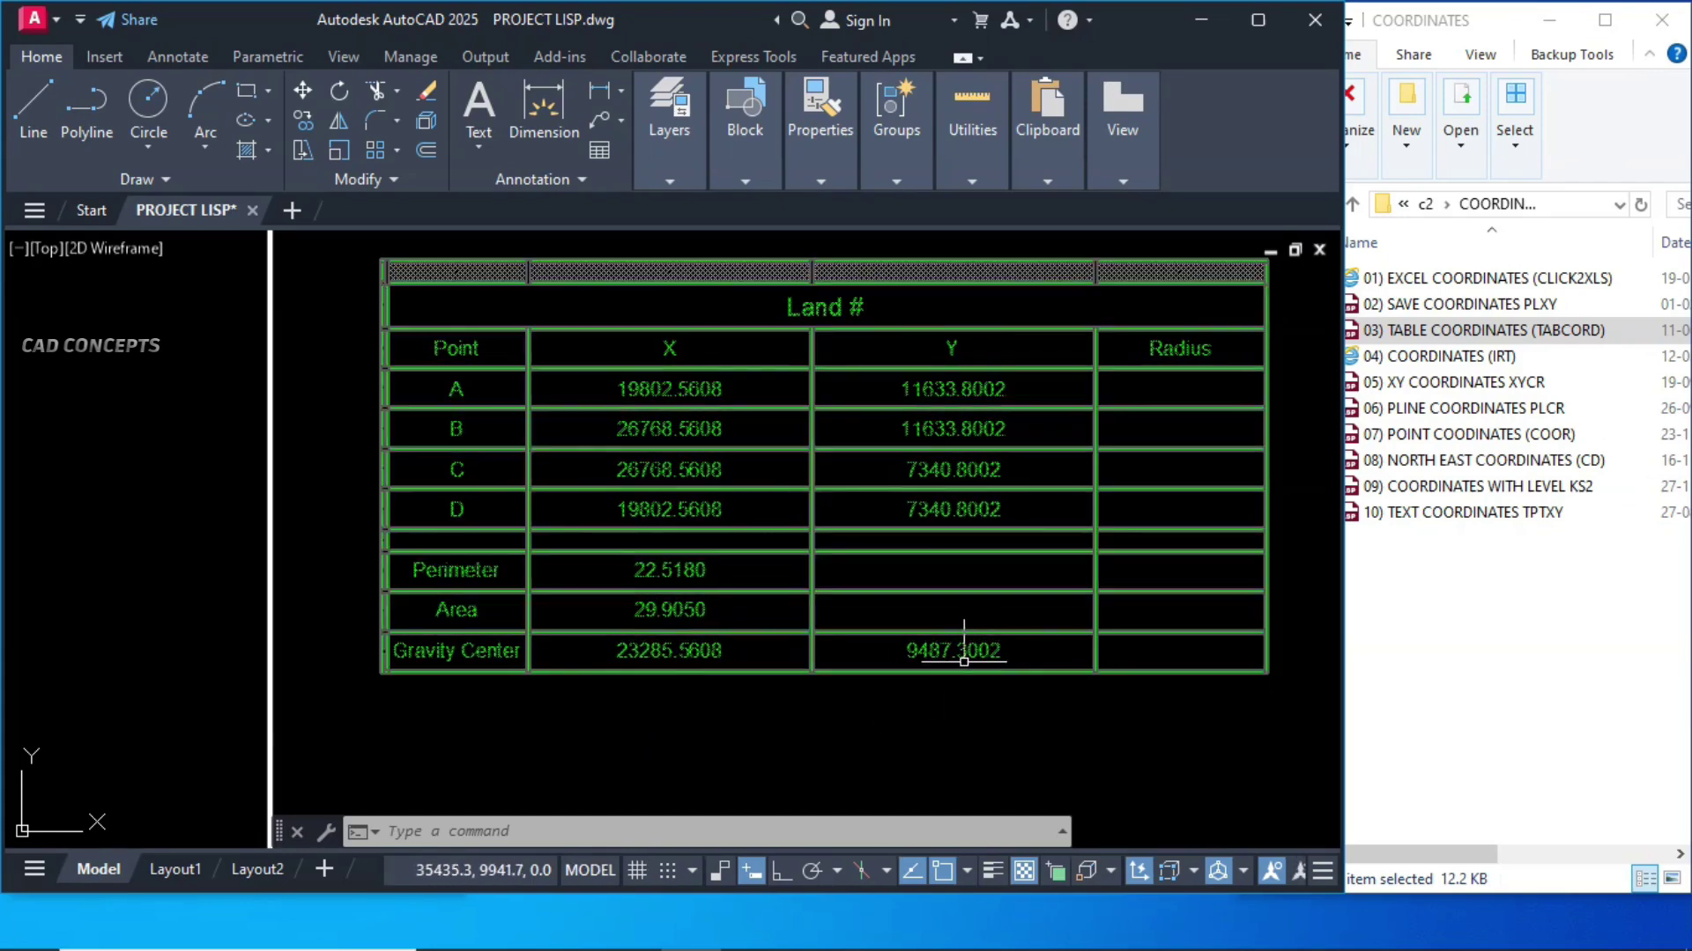
- Run TABCORD on the irregular blue polyline, place the coordinate table inside its outline and examine the table's rows
key("Escape")
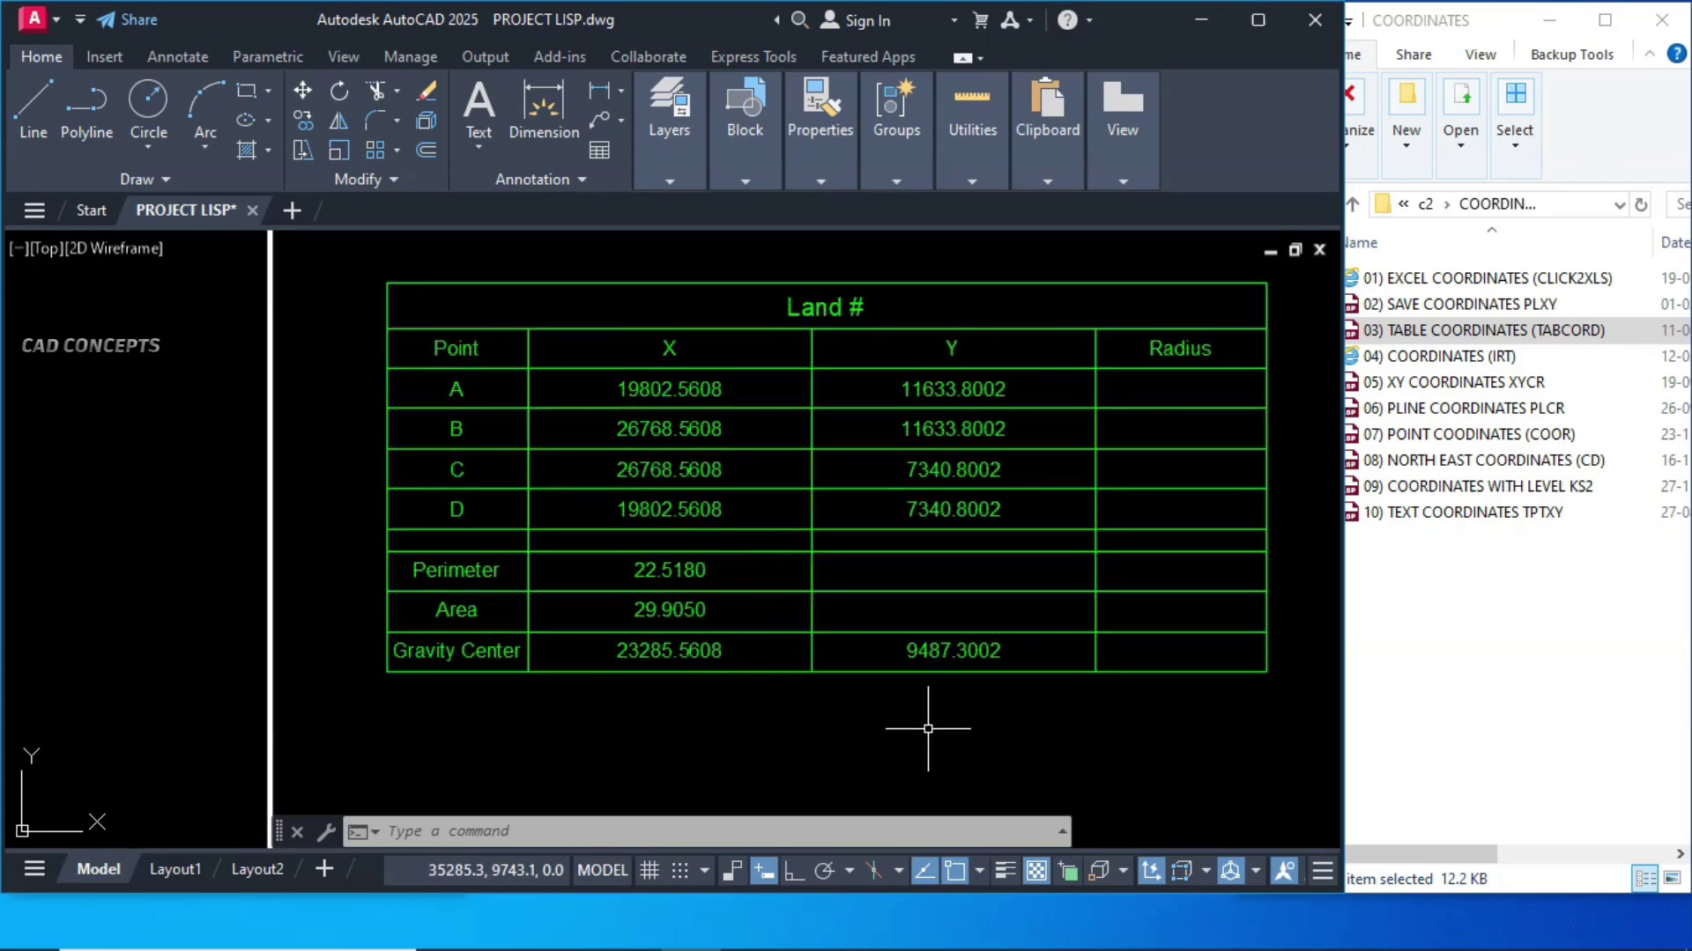
left_click(900, 461)
scroll(900, 461, "down", 5)
type("TABCORD")
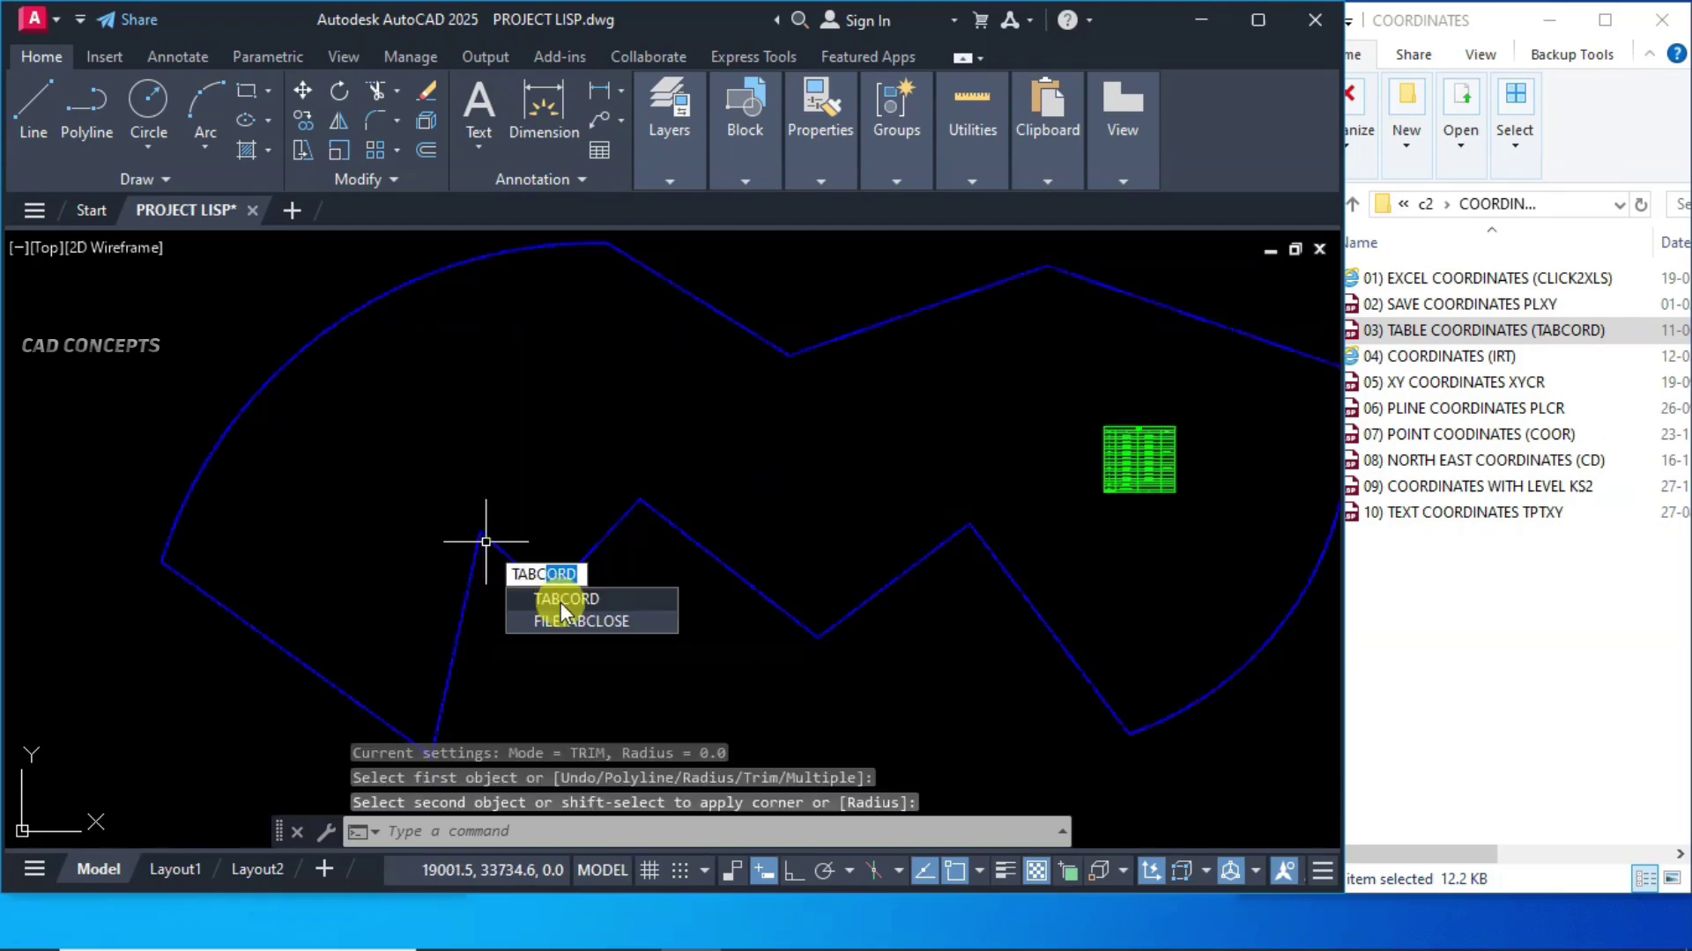
key("Return")
left_click(598, 543)
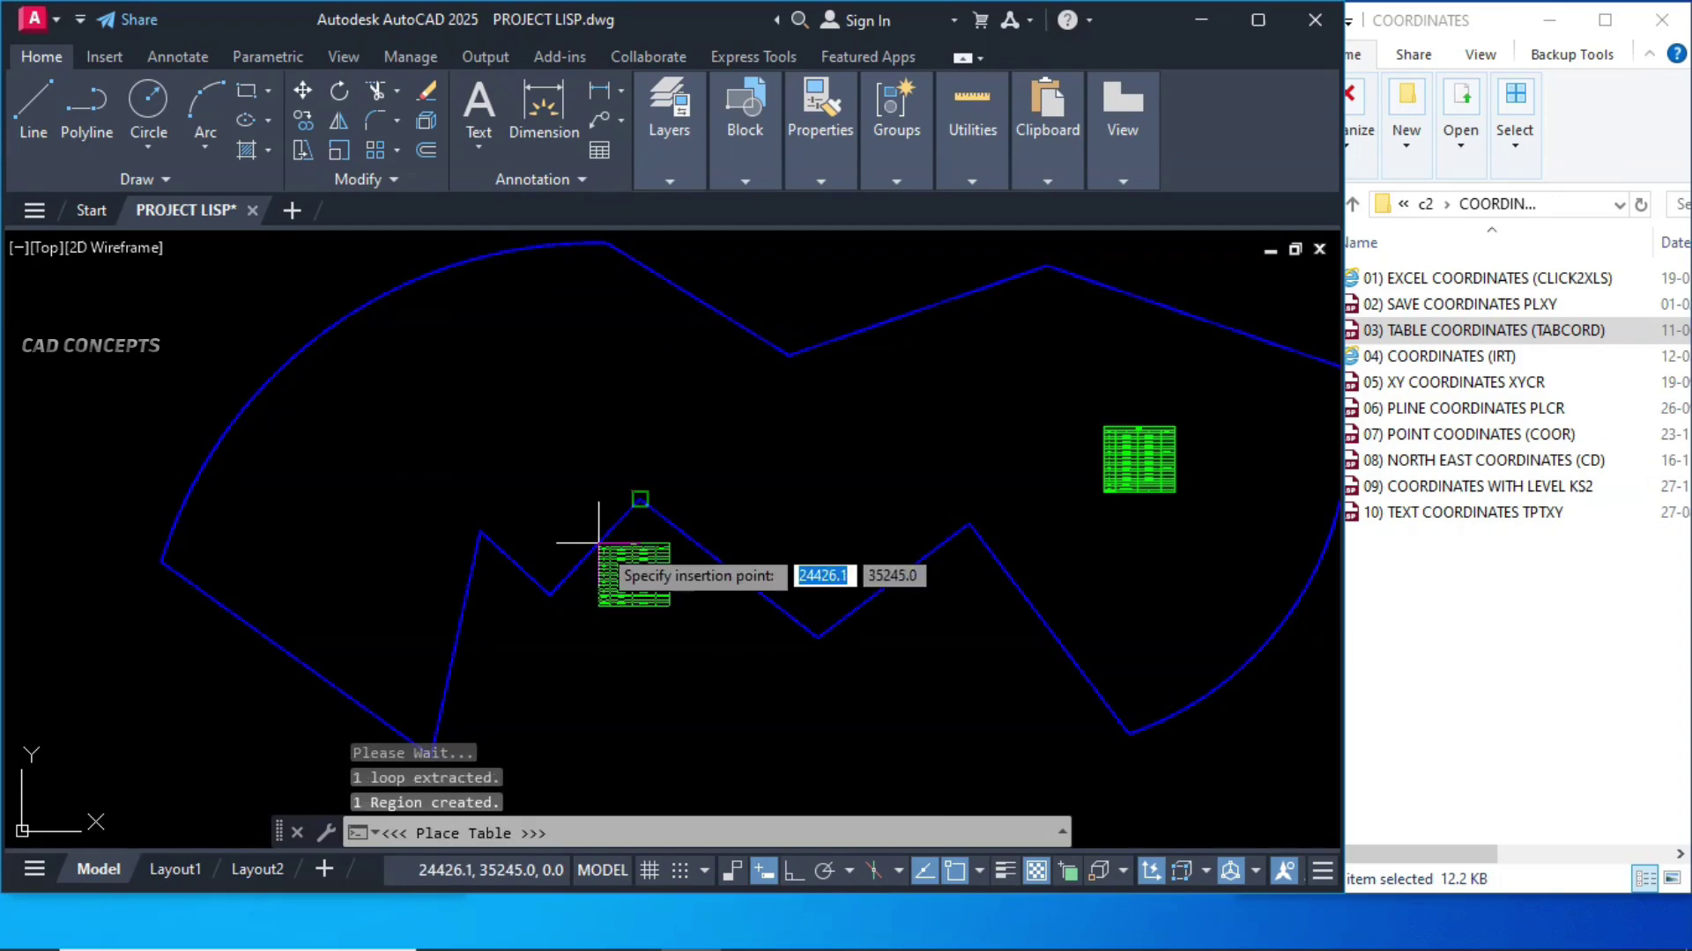
left_click(769, 468)
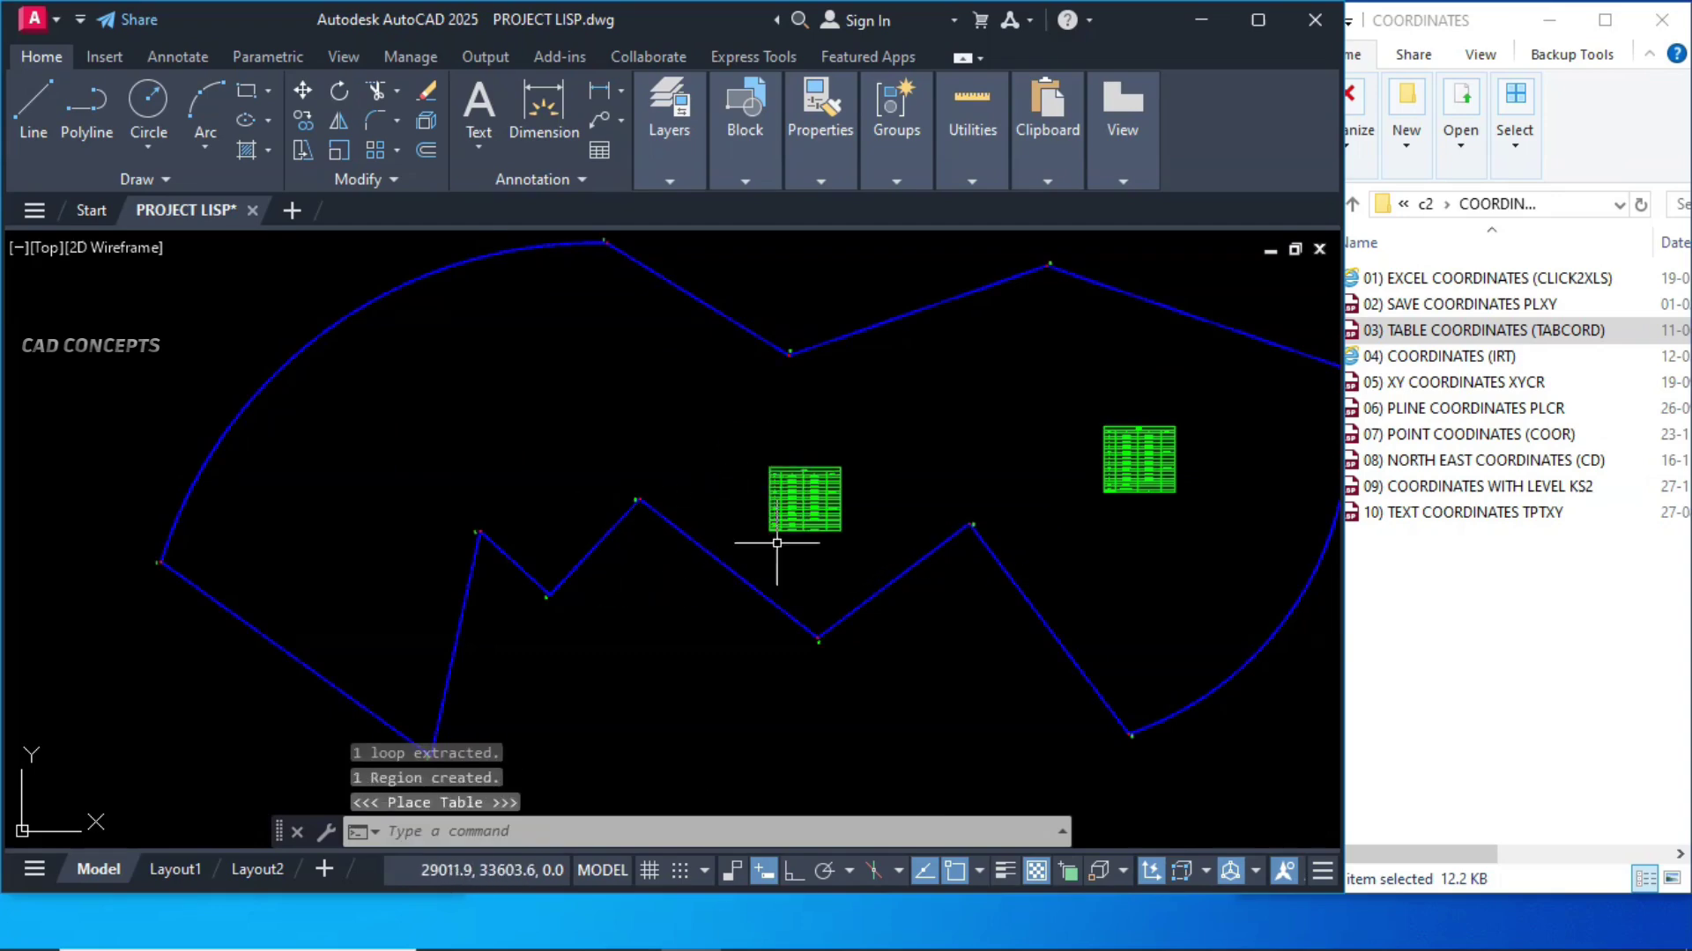
scroll(793, 520, "up", 10)
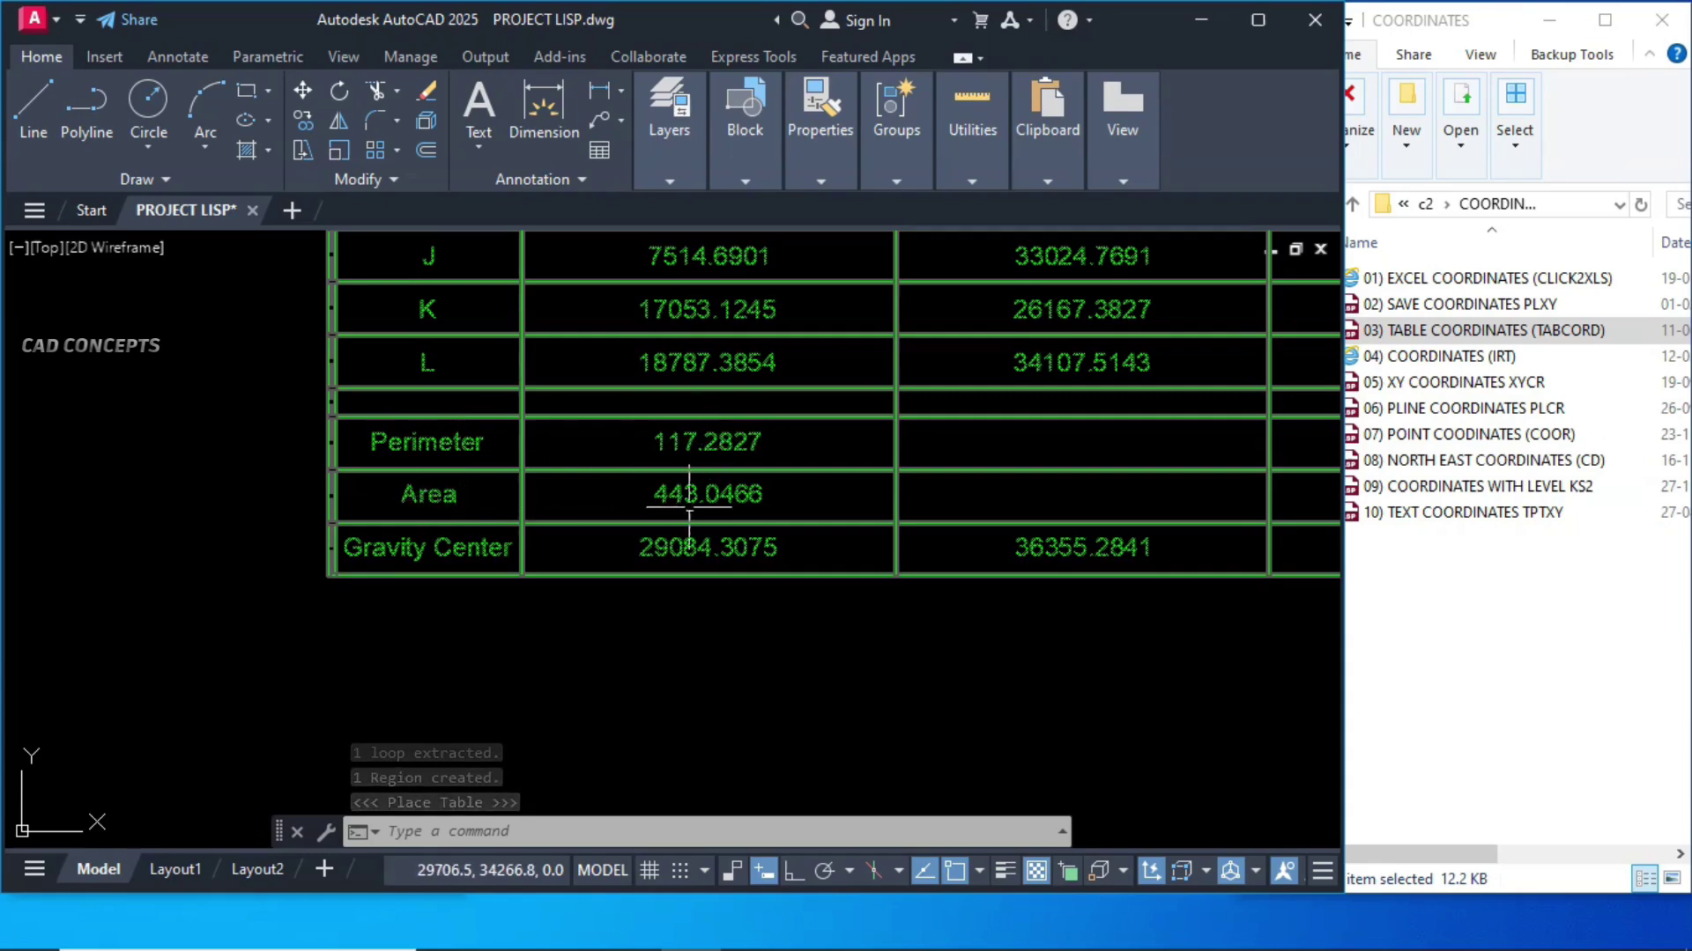
scroll(682, 533, "down", 5)
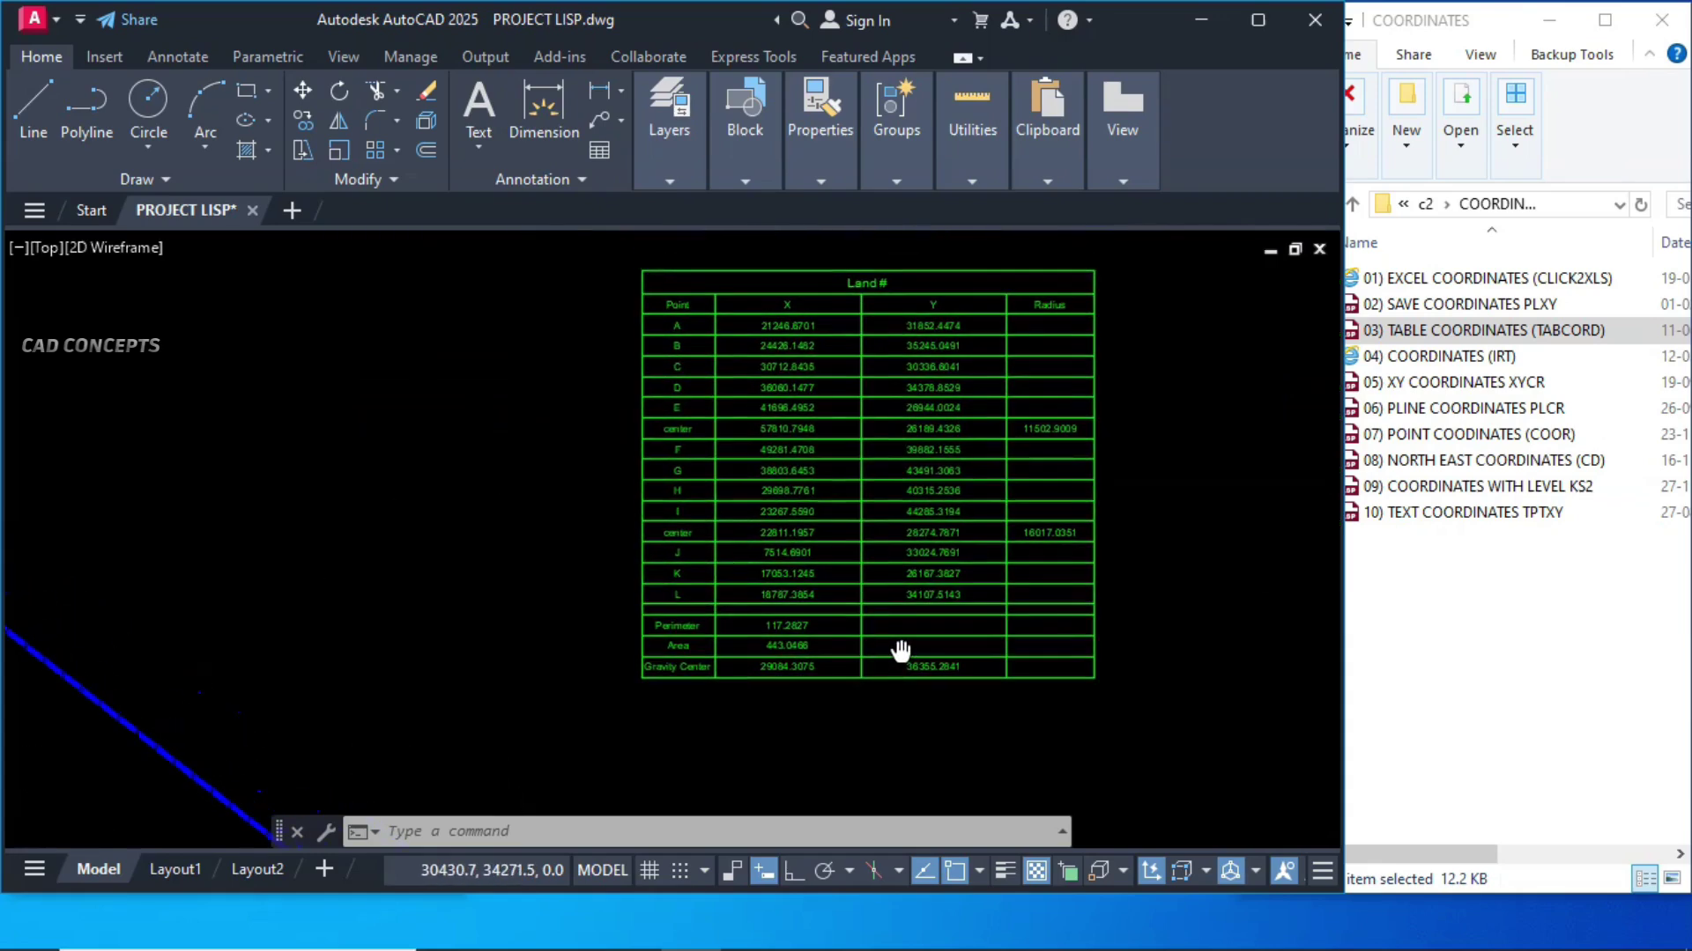
middle_click_drag(899, 489, 909, 519)
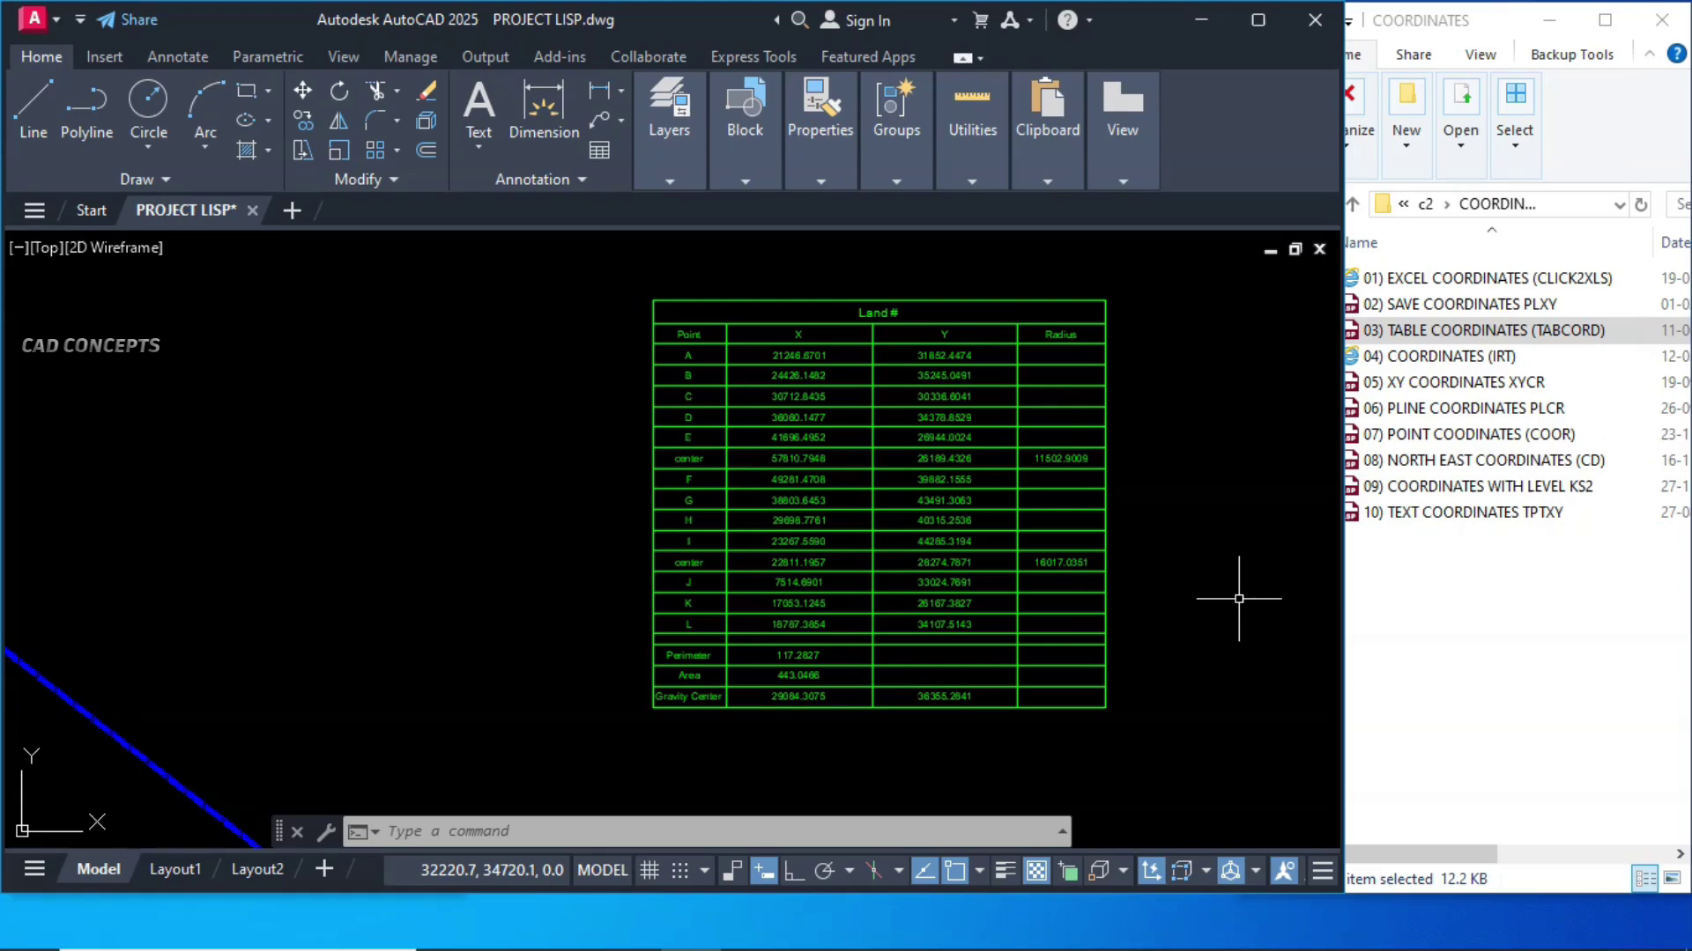
- Load "04) COORDINATES (IRT)" into the drawing and start the IRT command
left_click(1415, 329)
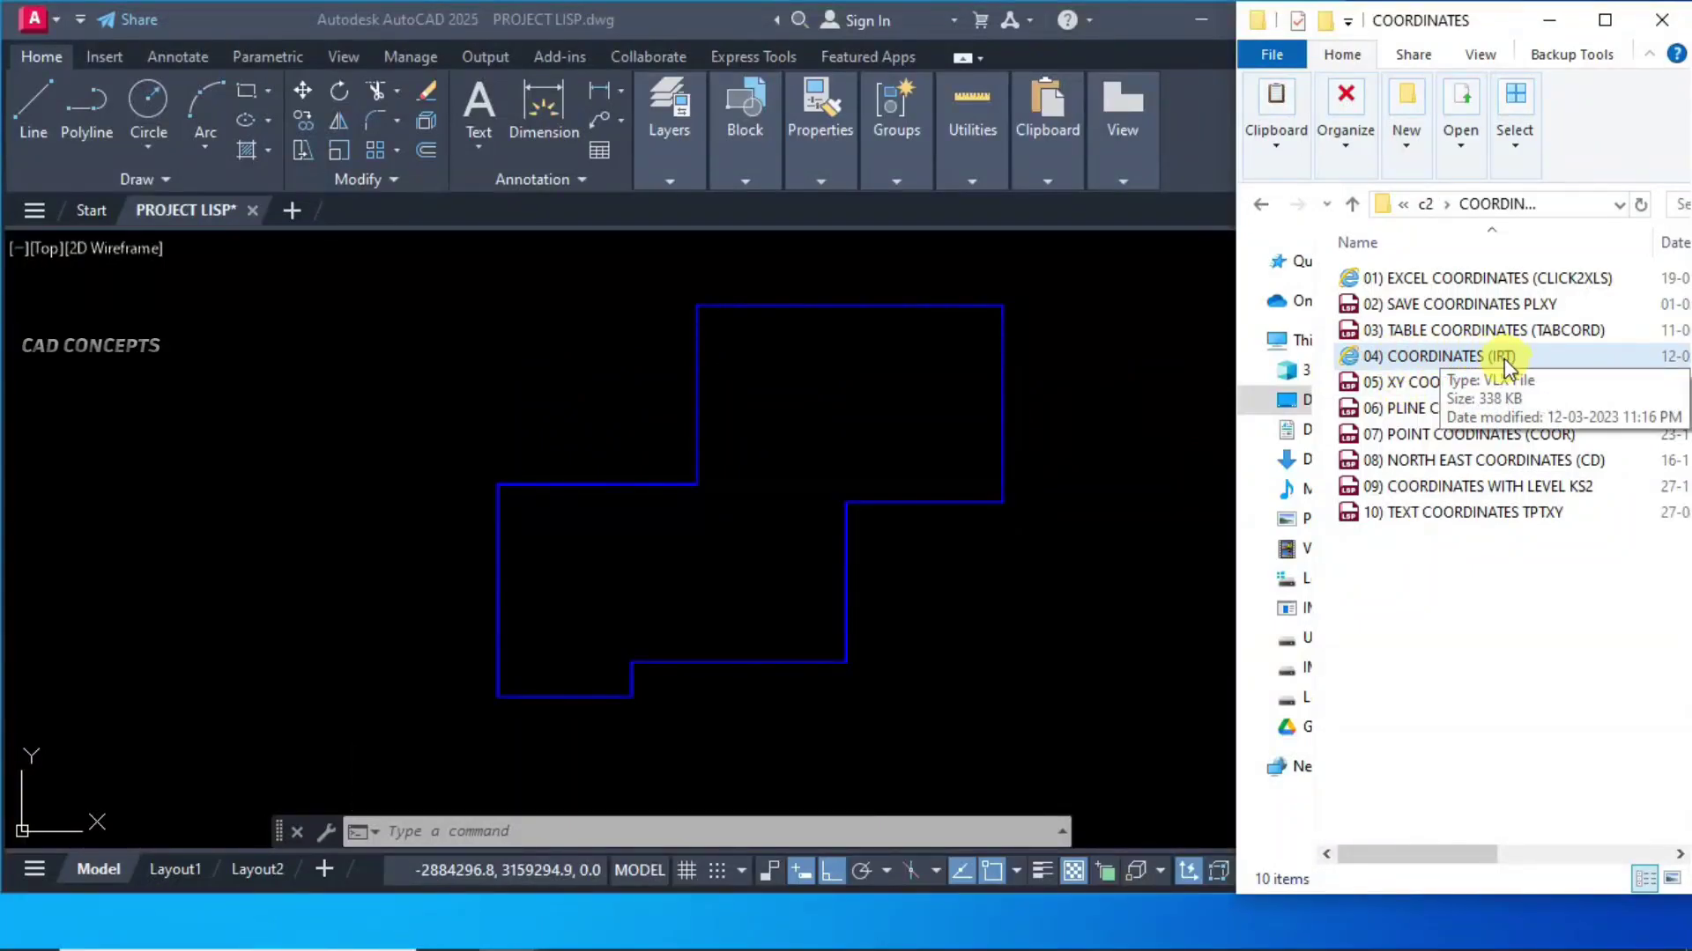
left_click(1411, 361)
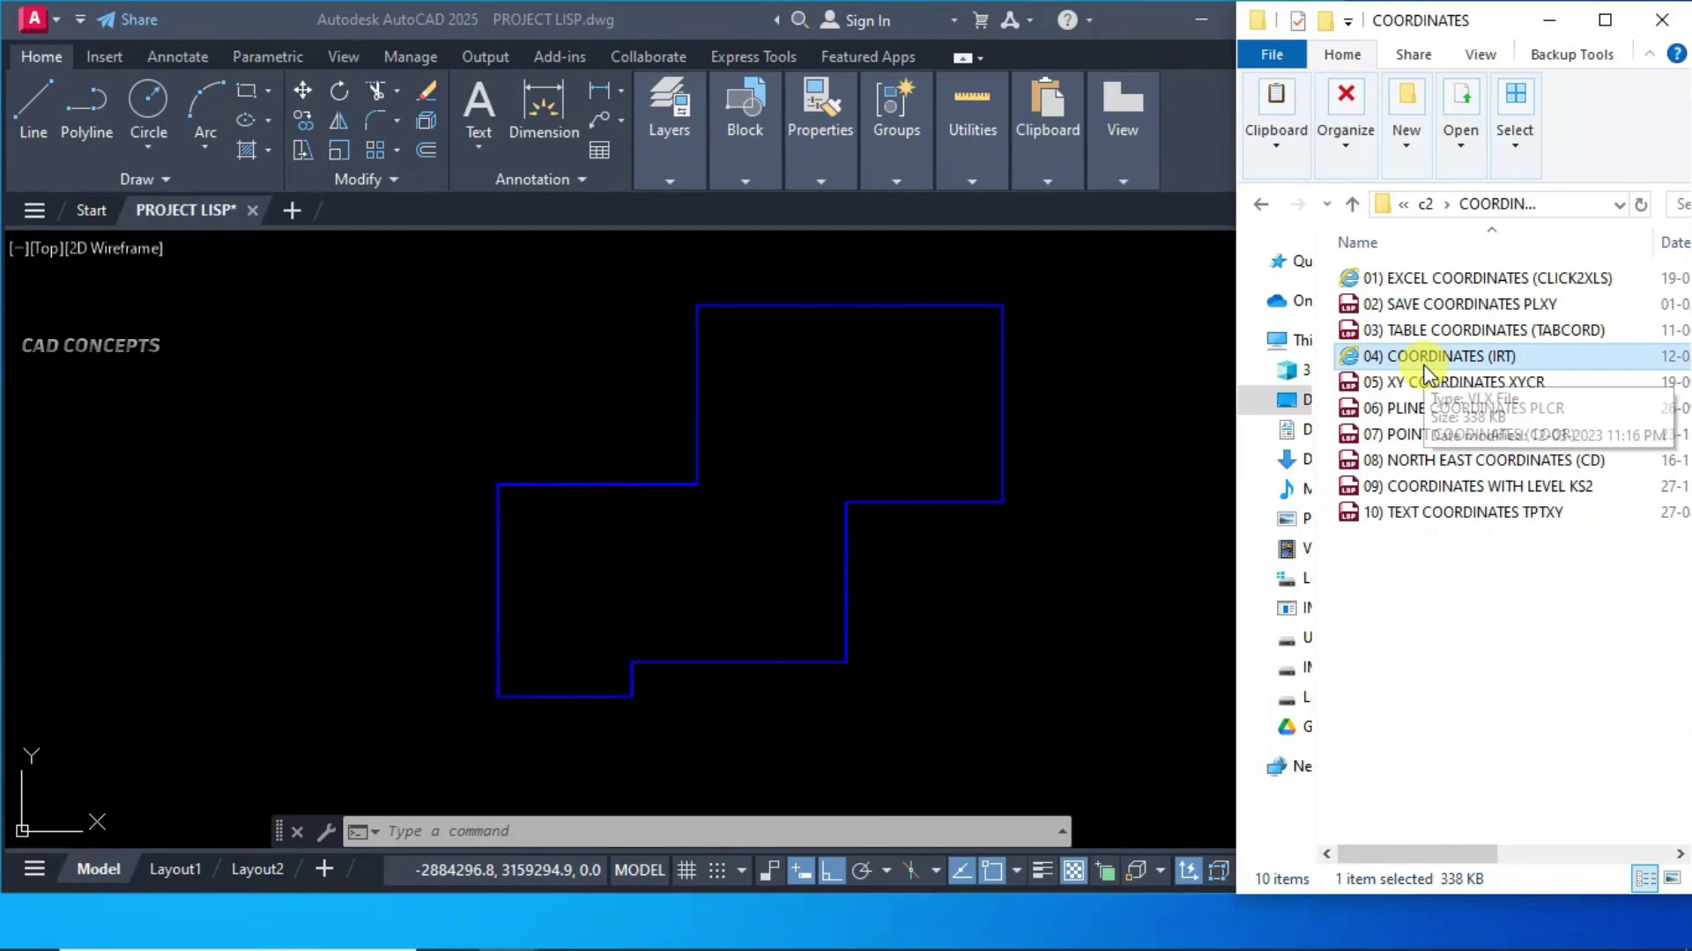
left_click(800, 529)
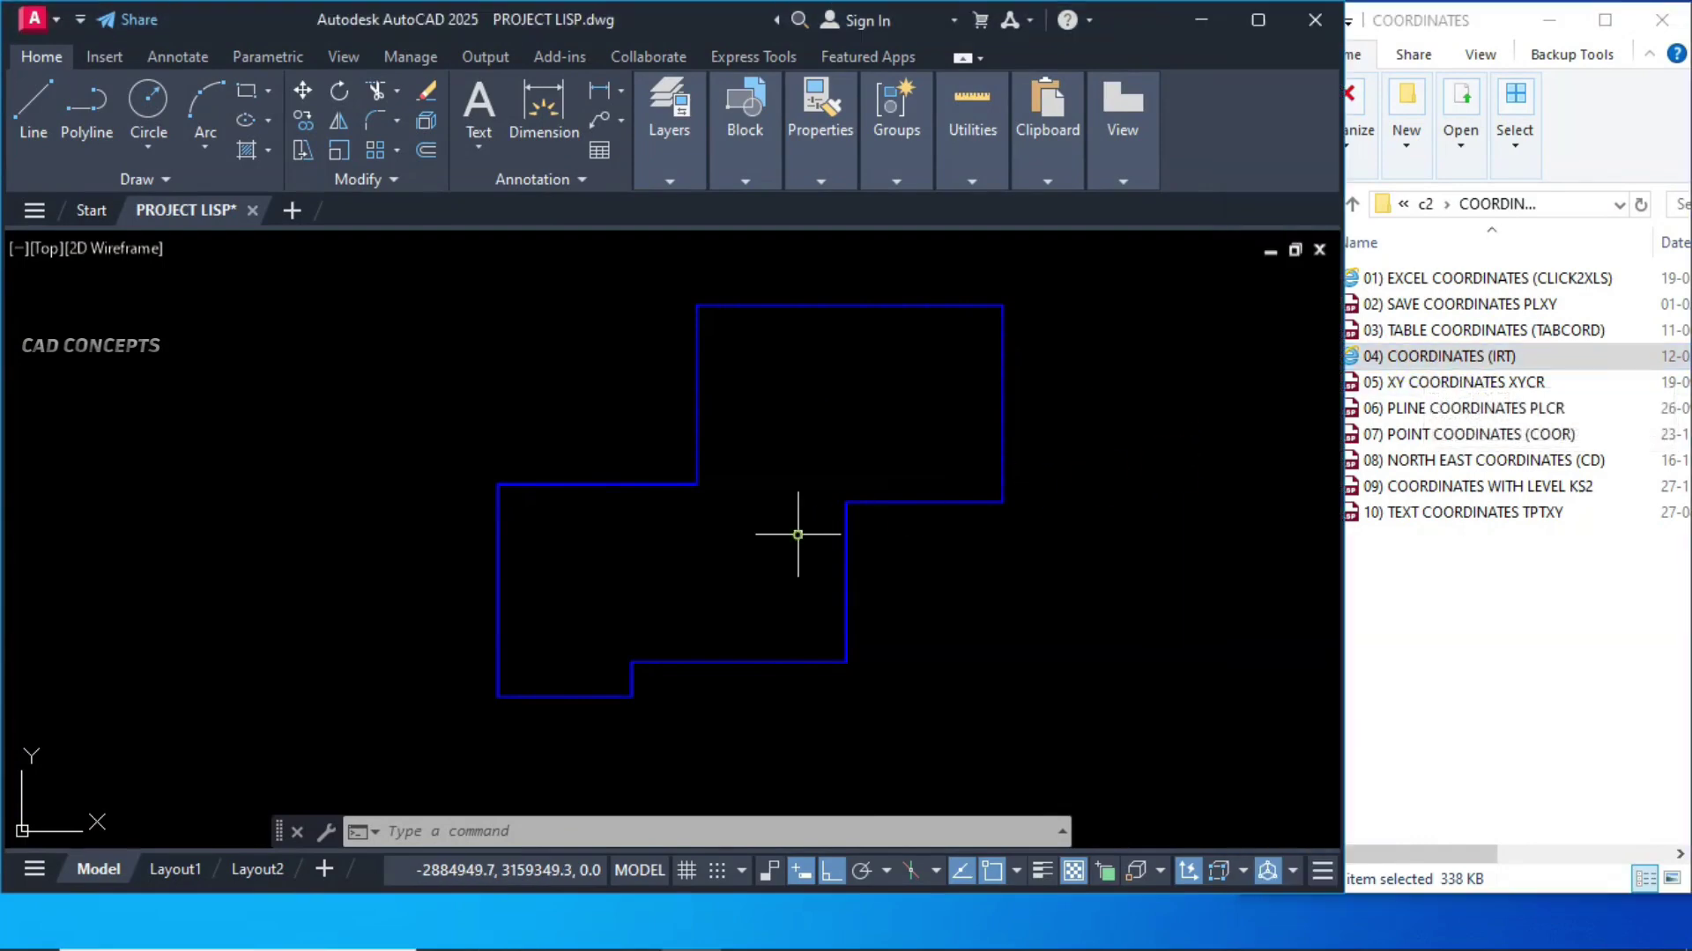
type("IRT")
key("Return")
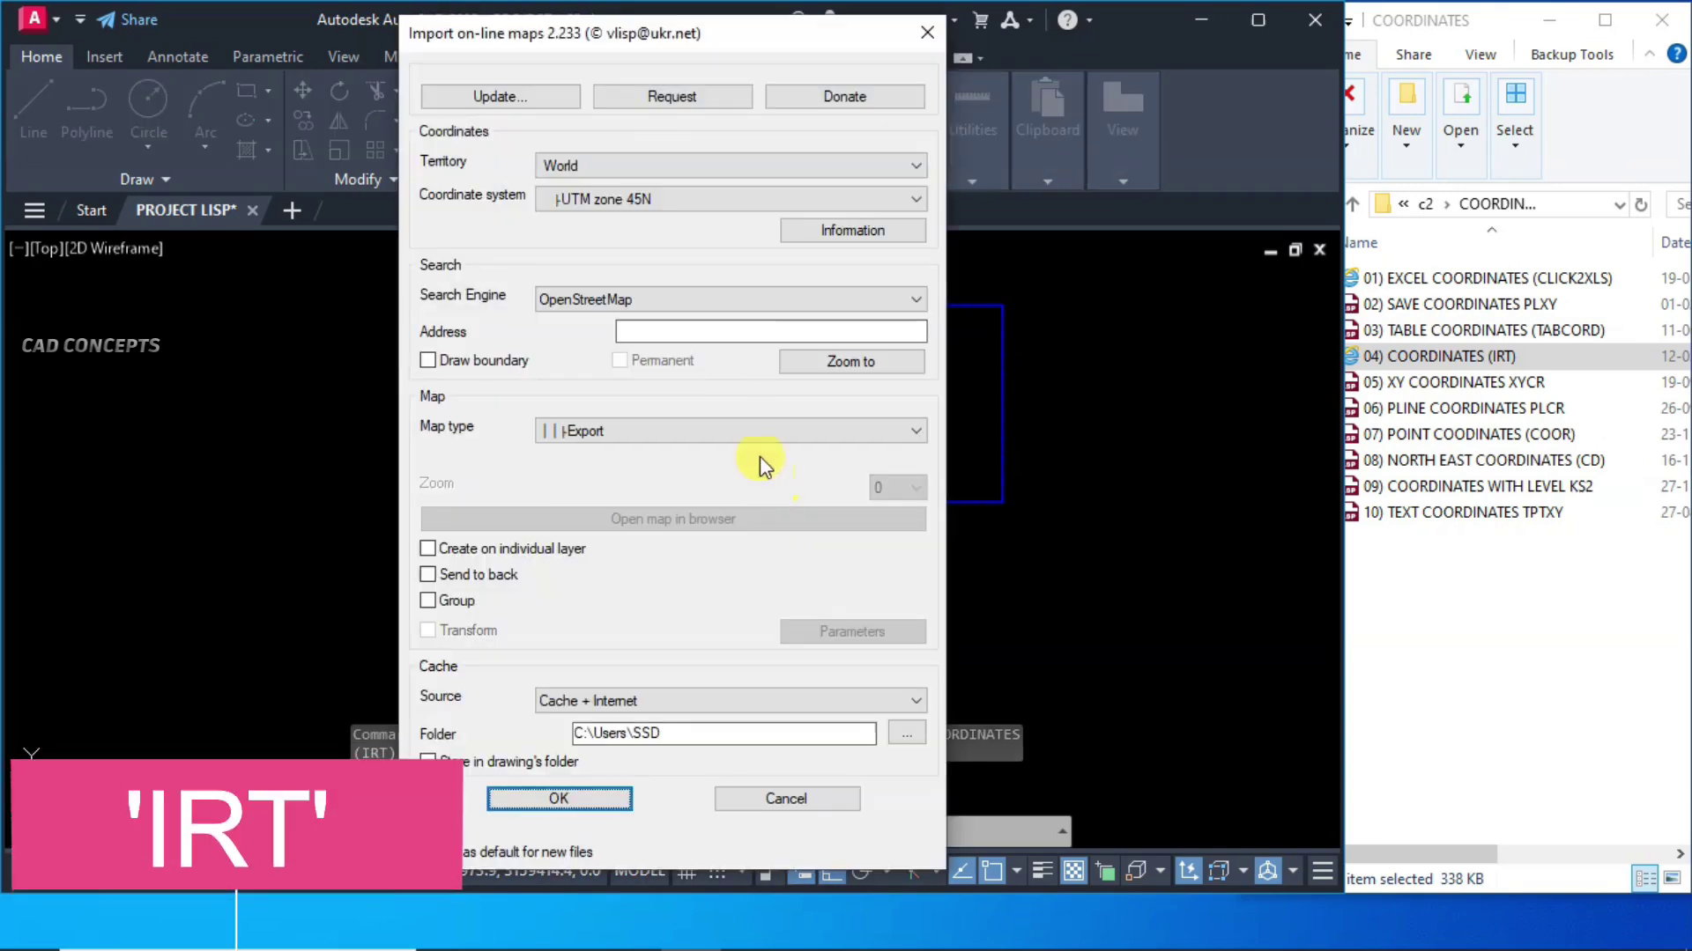
- Set the map import territory to World and the coordinate system to UTM zone 45N
left_click(677, 165)
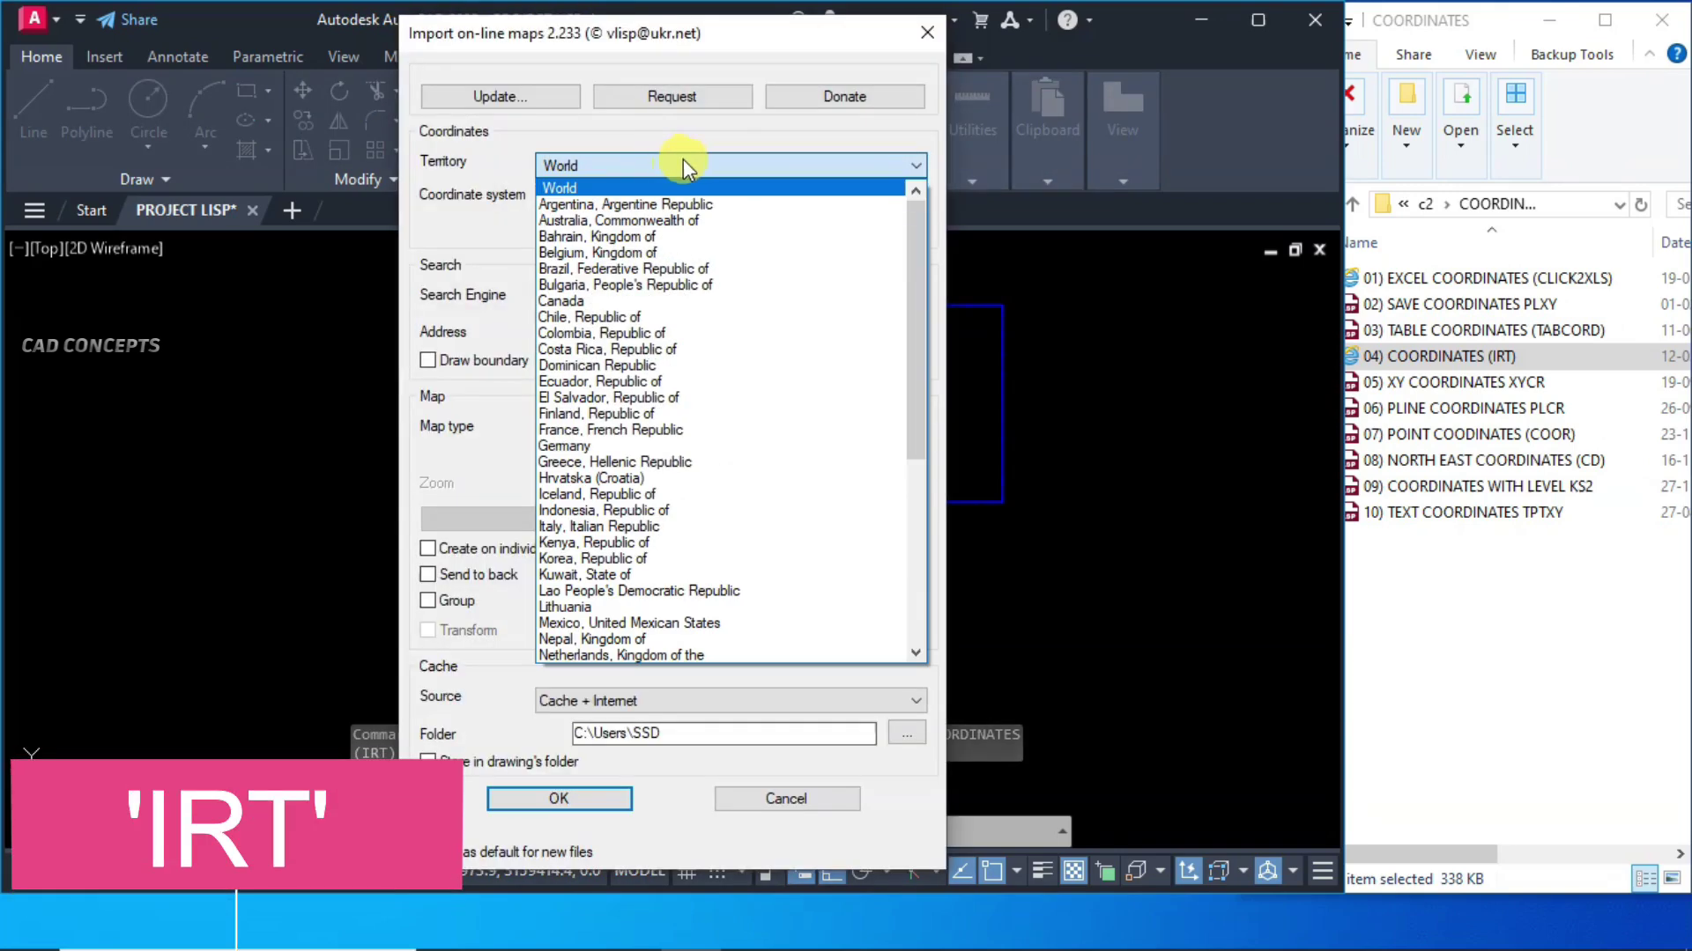
mouse_move(914, 208)
left_mouse_down()
mouse_move(927, 454)
mouse_move(918, 220)
left_mouse_up()
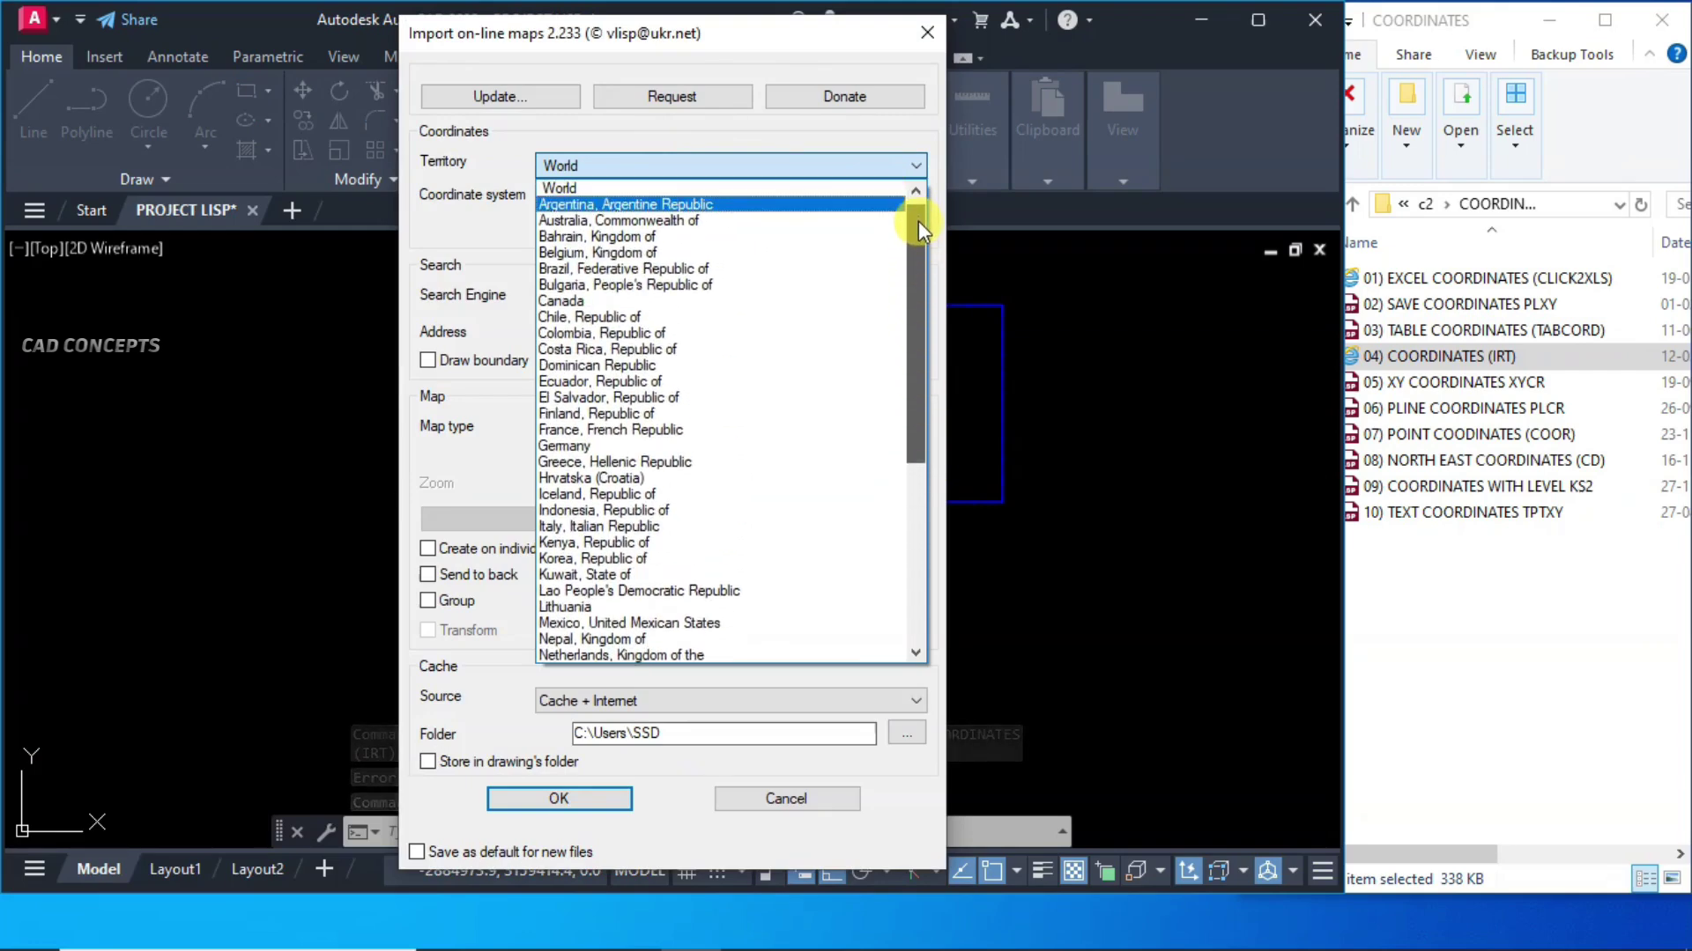
left_click(562, 188)
left_click(640, 200)
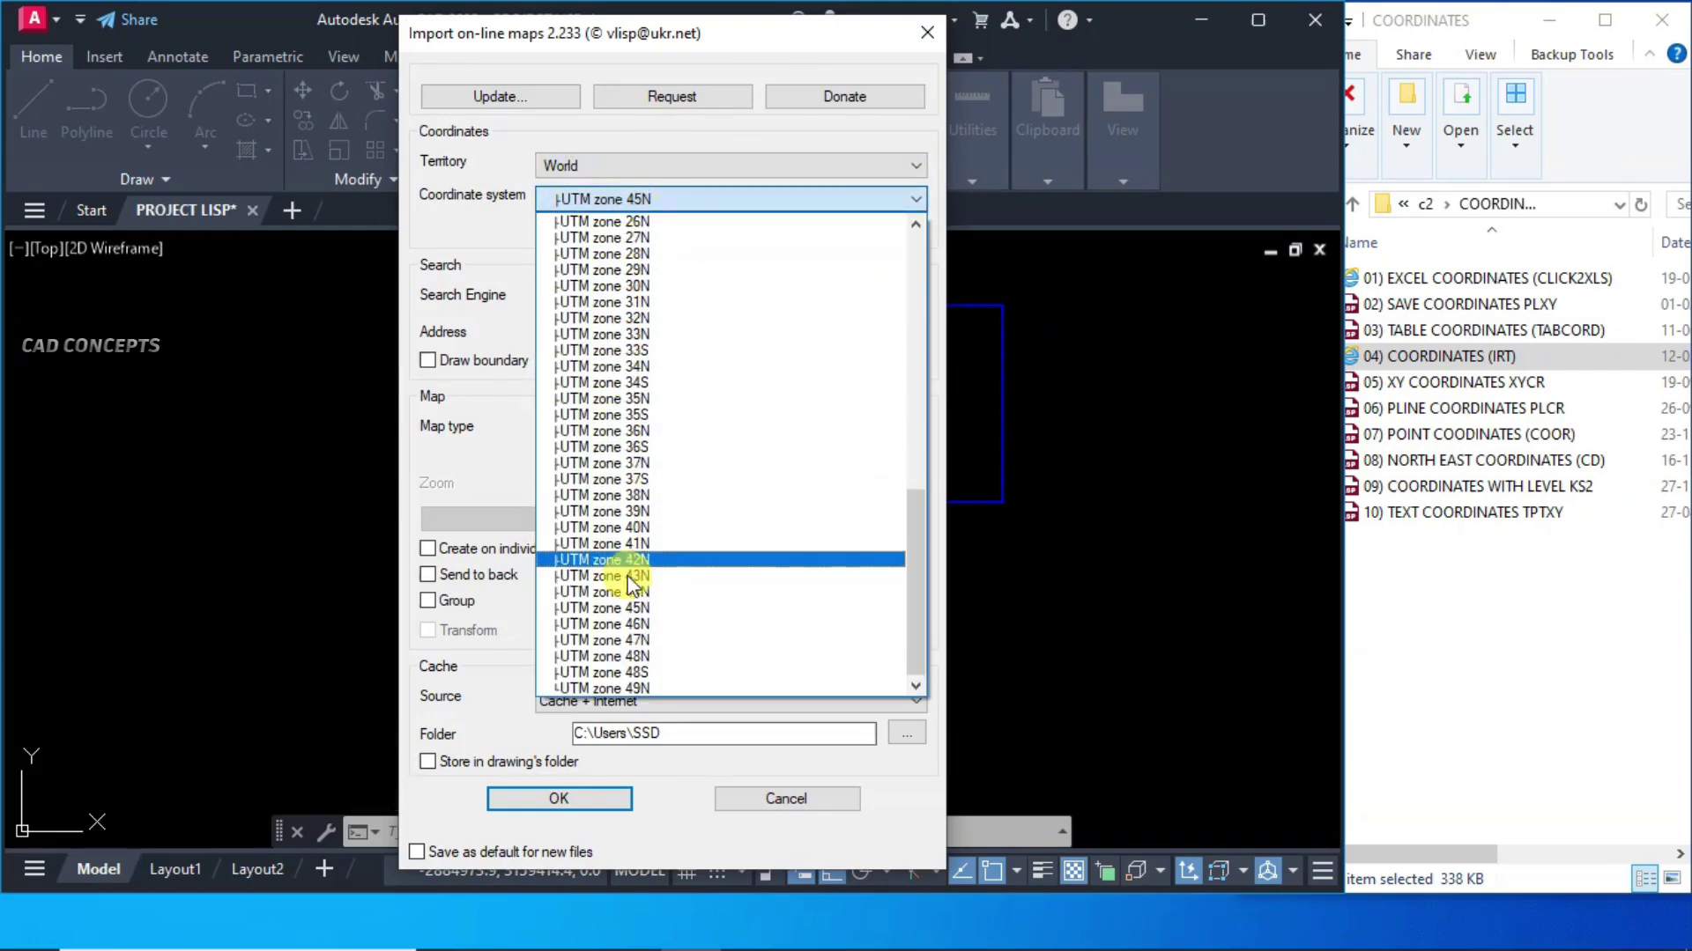
left_click_drag(909, 642, 923, 716)
scroll(636, 616, "down", 1)
left_click(637, 609)
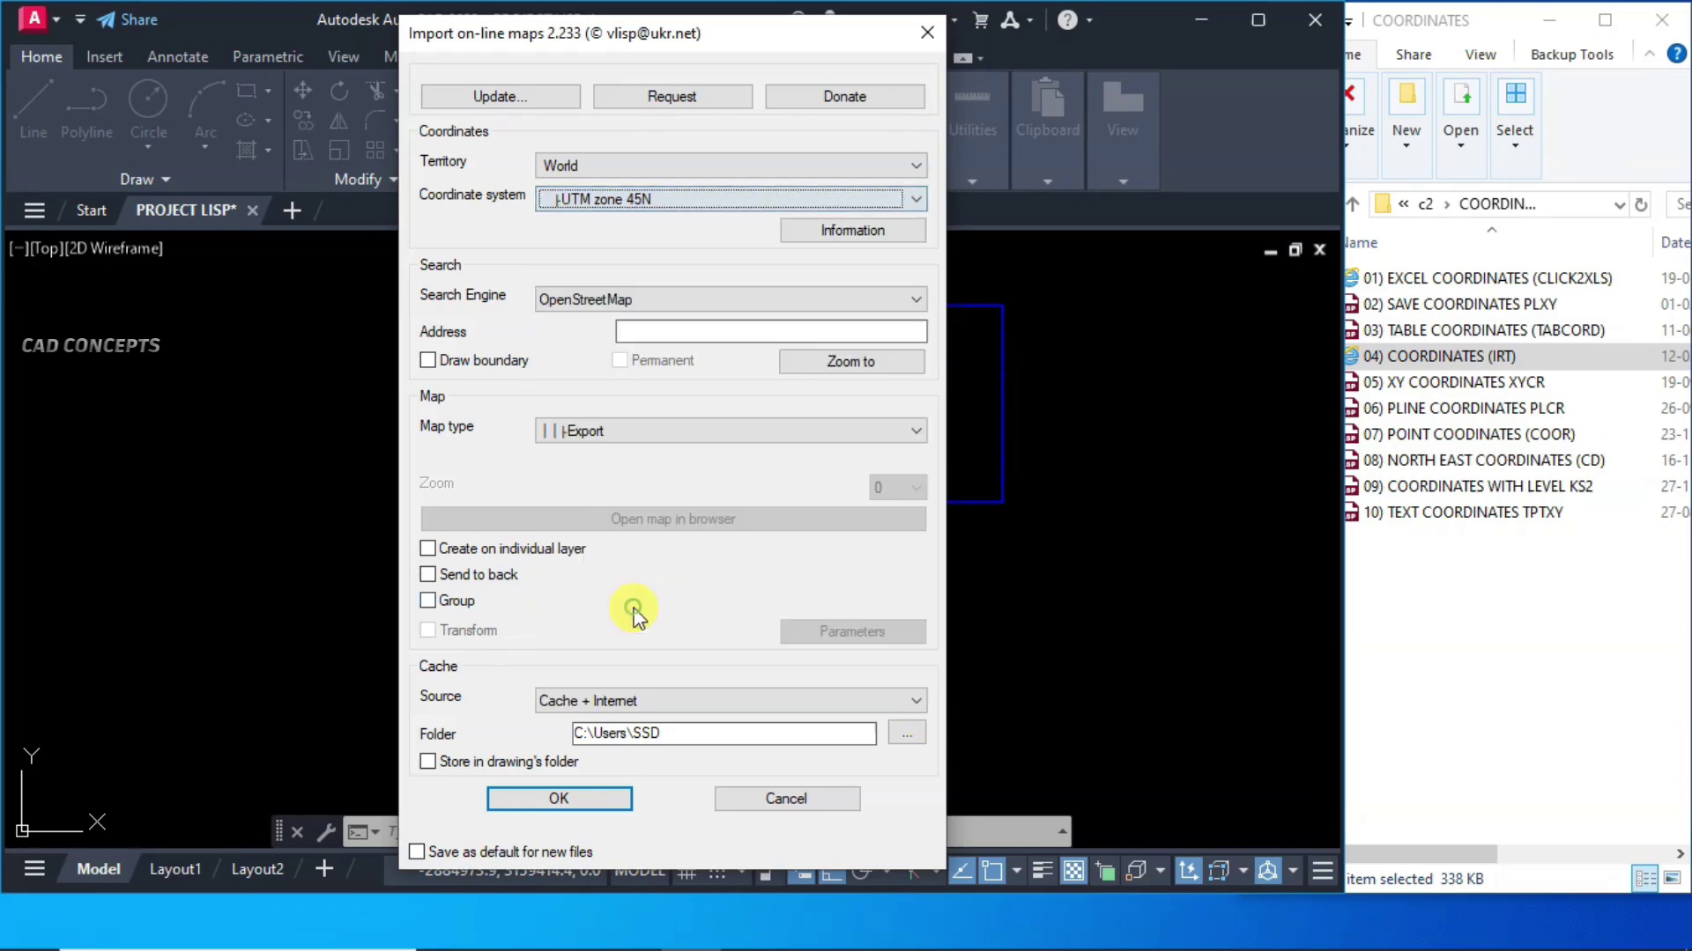
- Choose Export under the KML local files as the map type
left_click(632, 440)
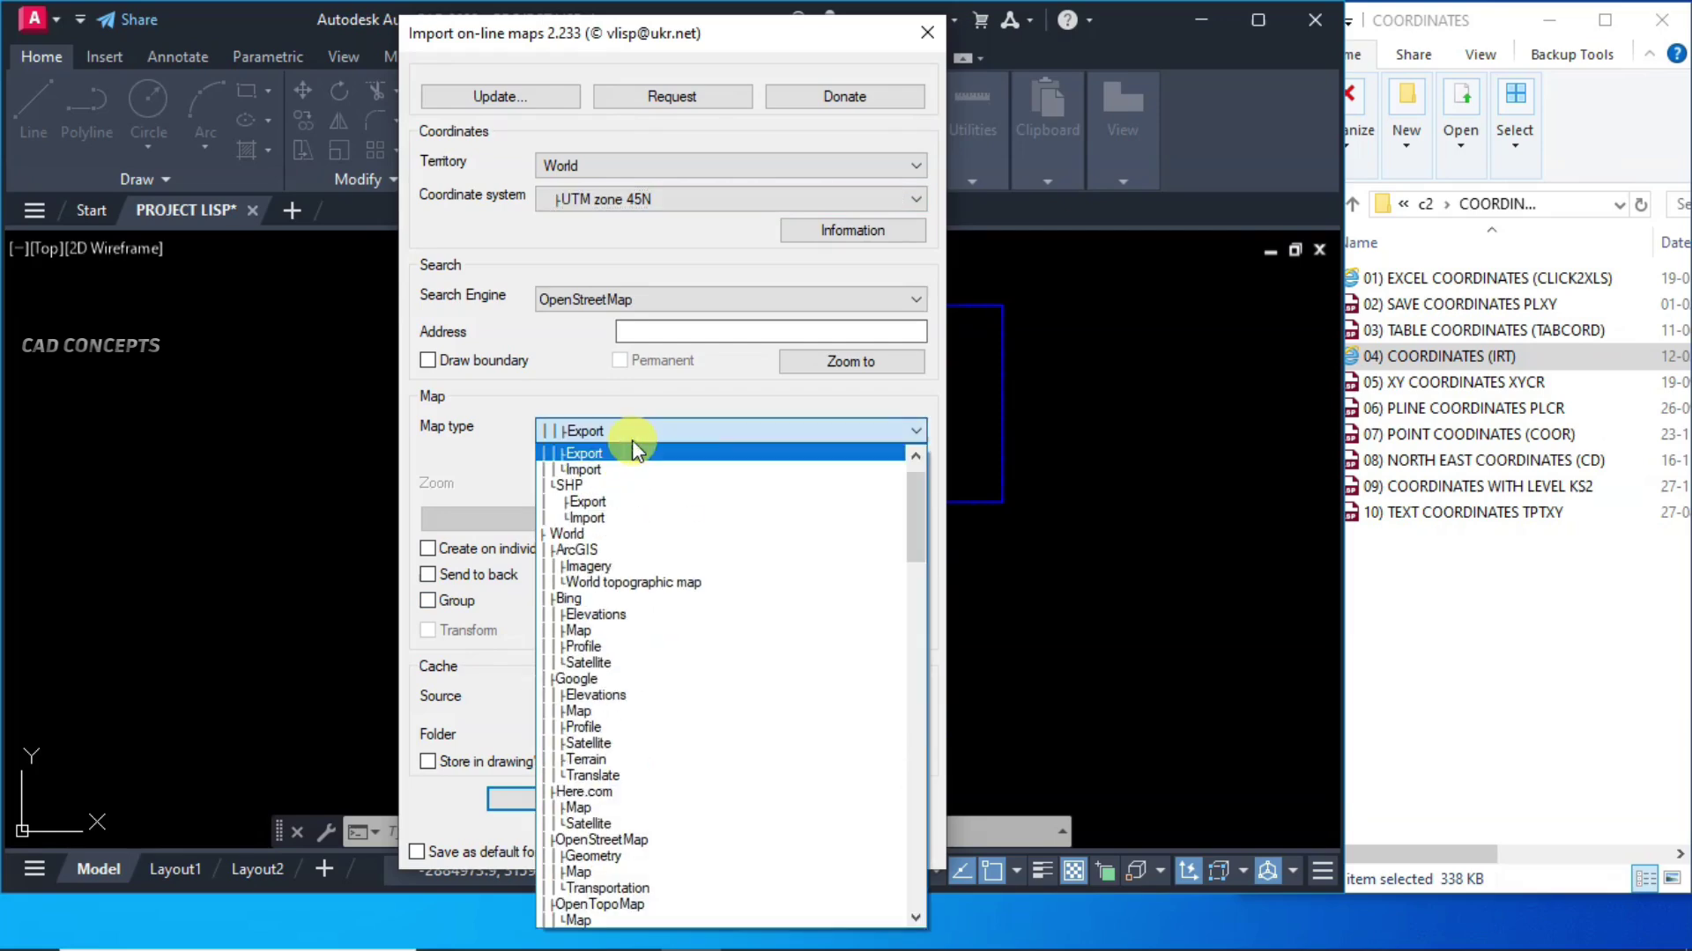
scroll(917, 475, "up", 1)
scroll(917, 476, "up", 1)
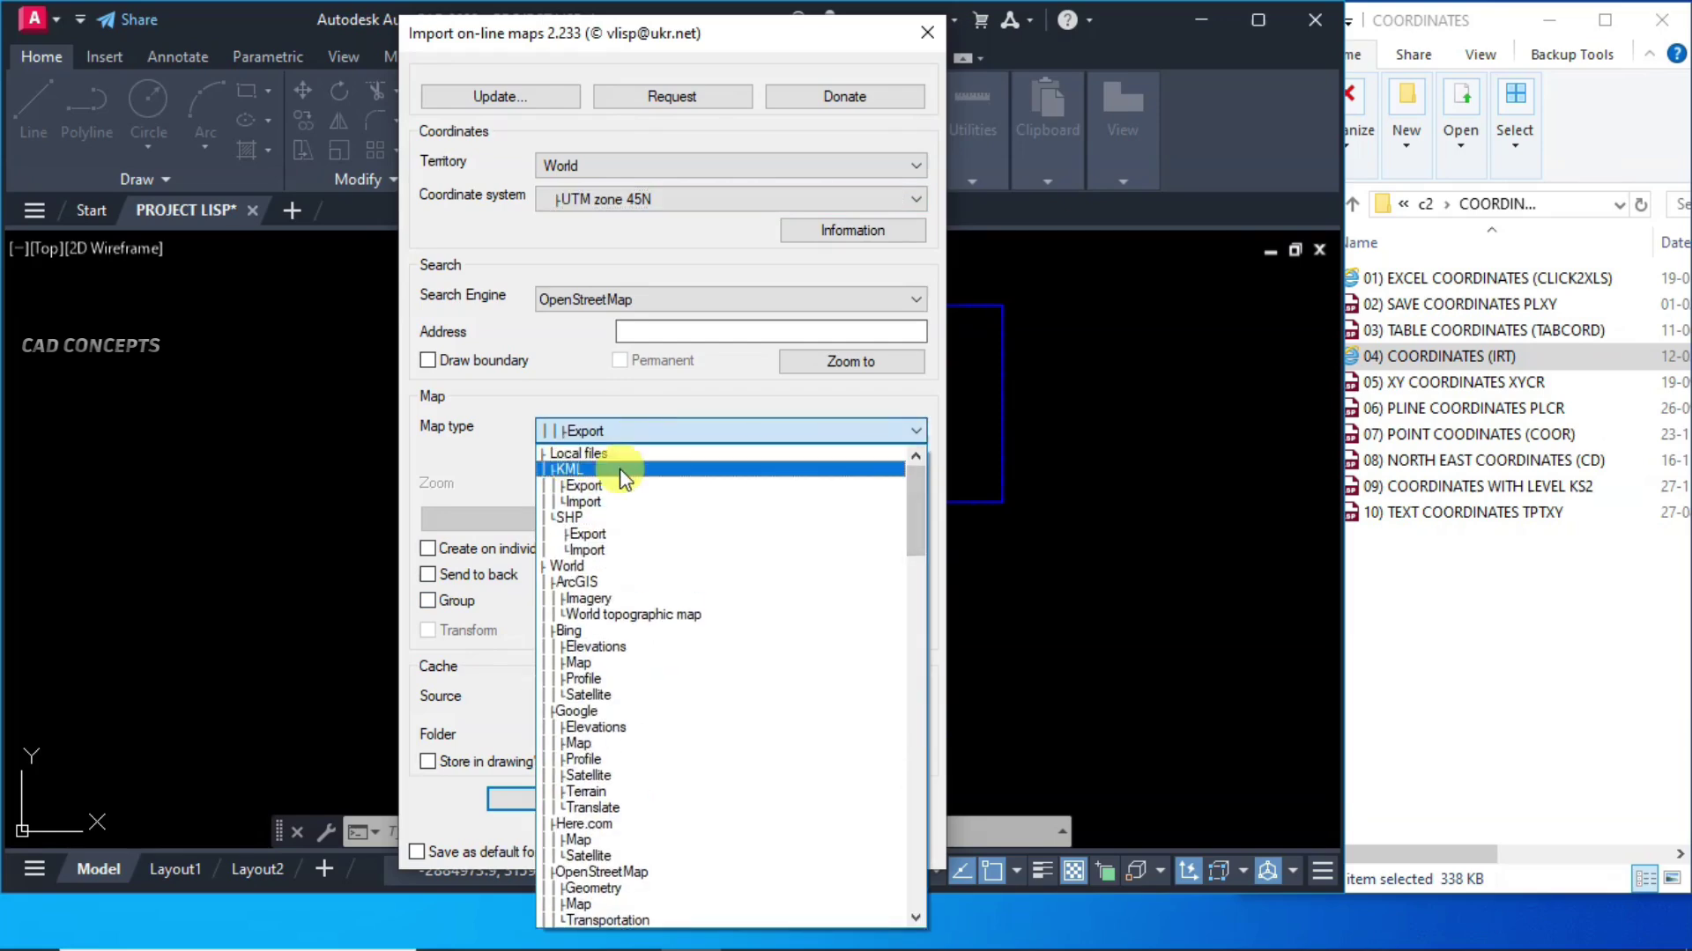
left_click(580, 480)
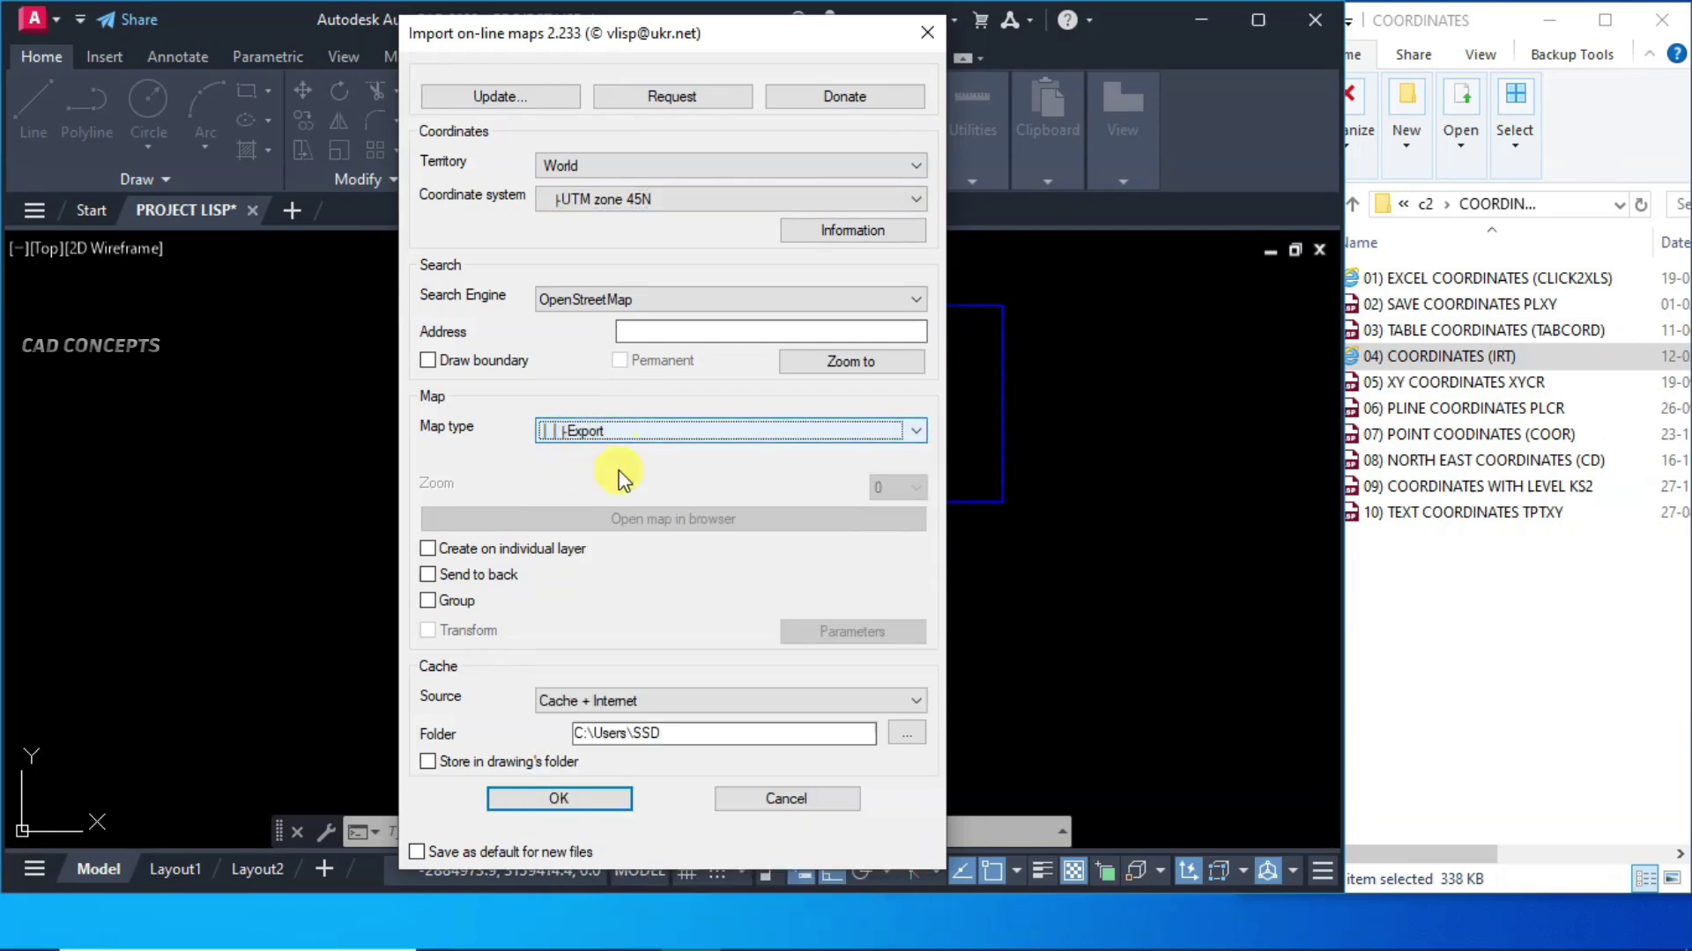
- Choose a folder on the desktop as the cache folder and accept the map import settings
left_click(908, 736)
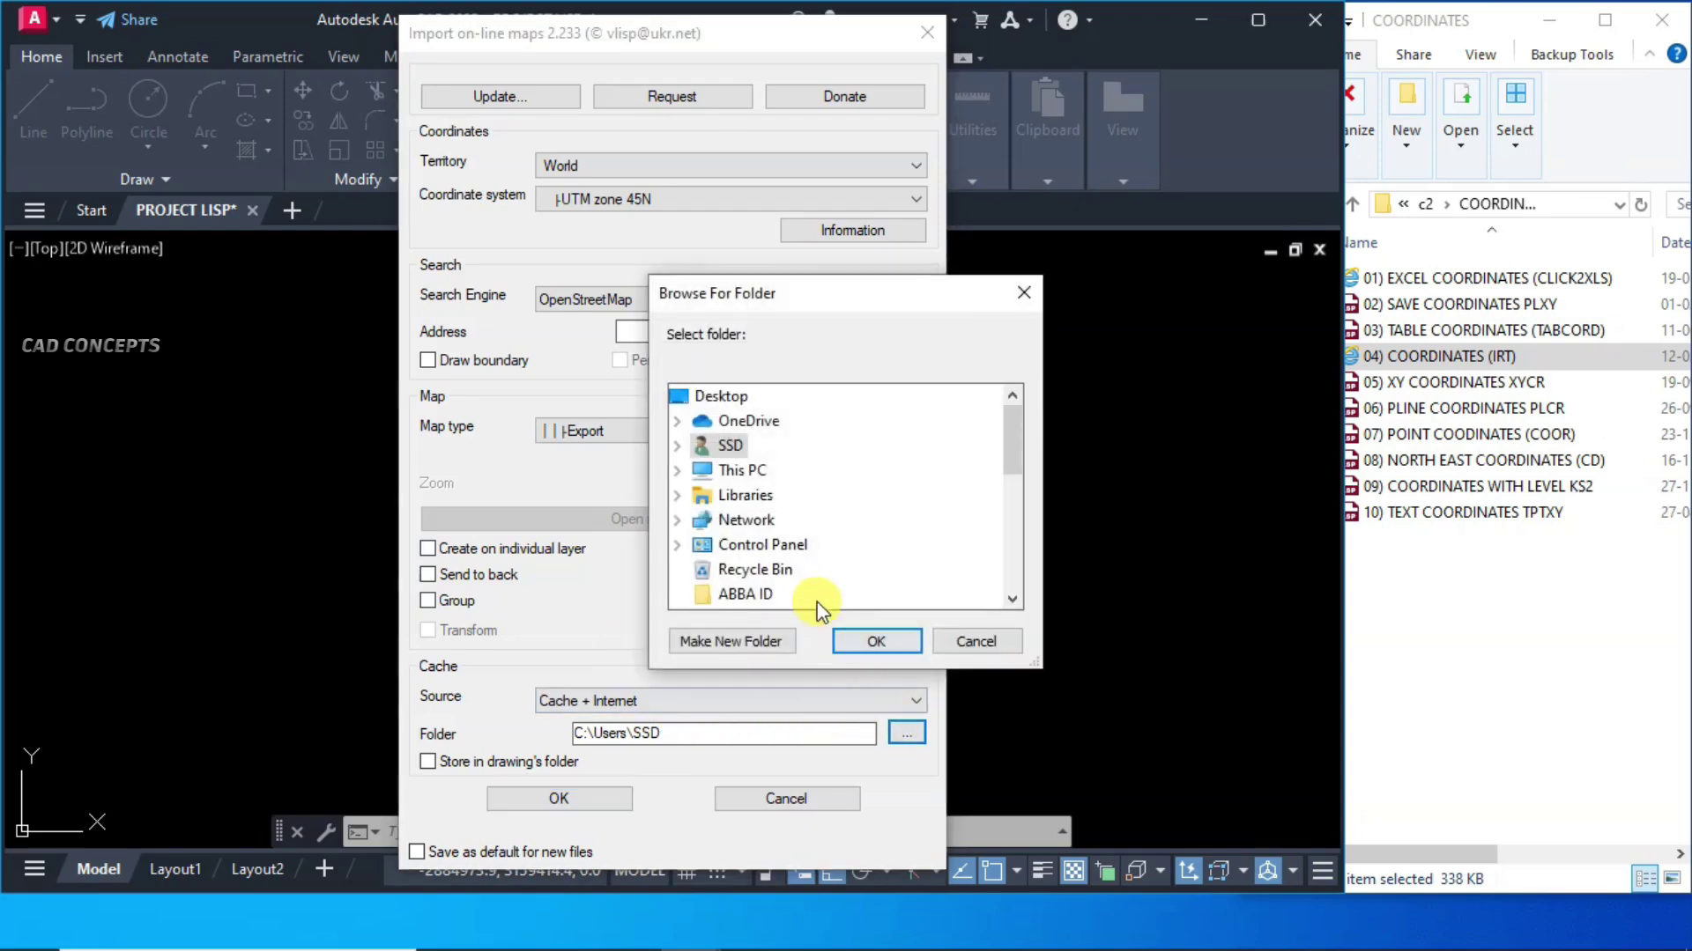
scroll(1002, 573, "down", 3)
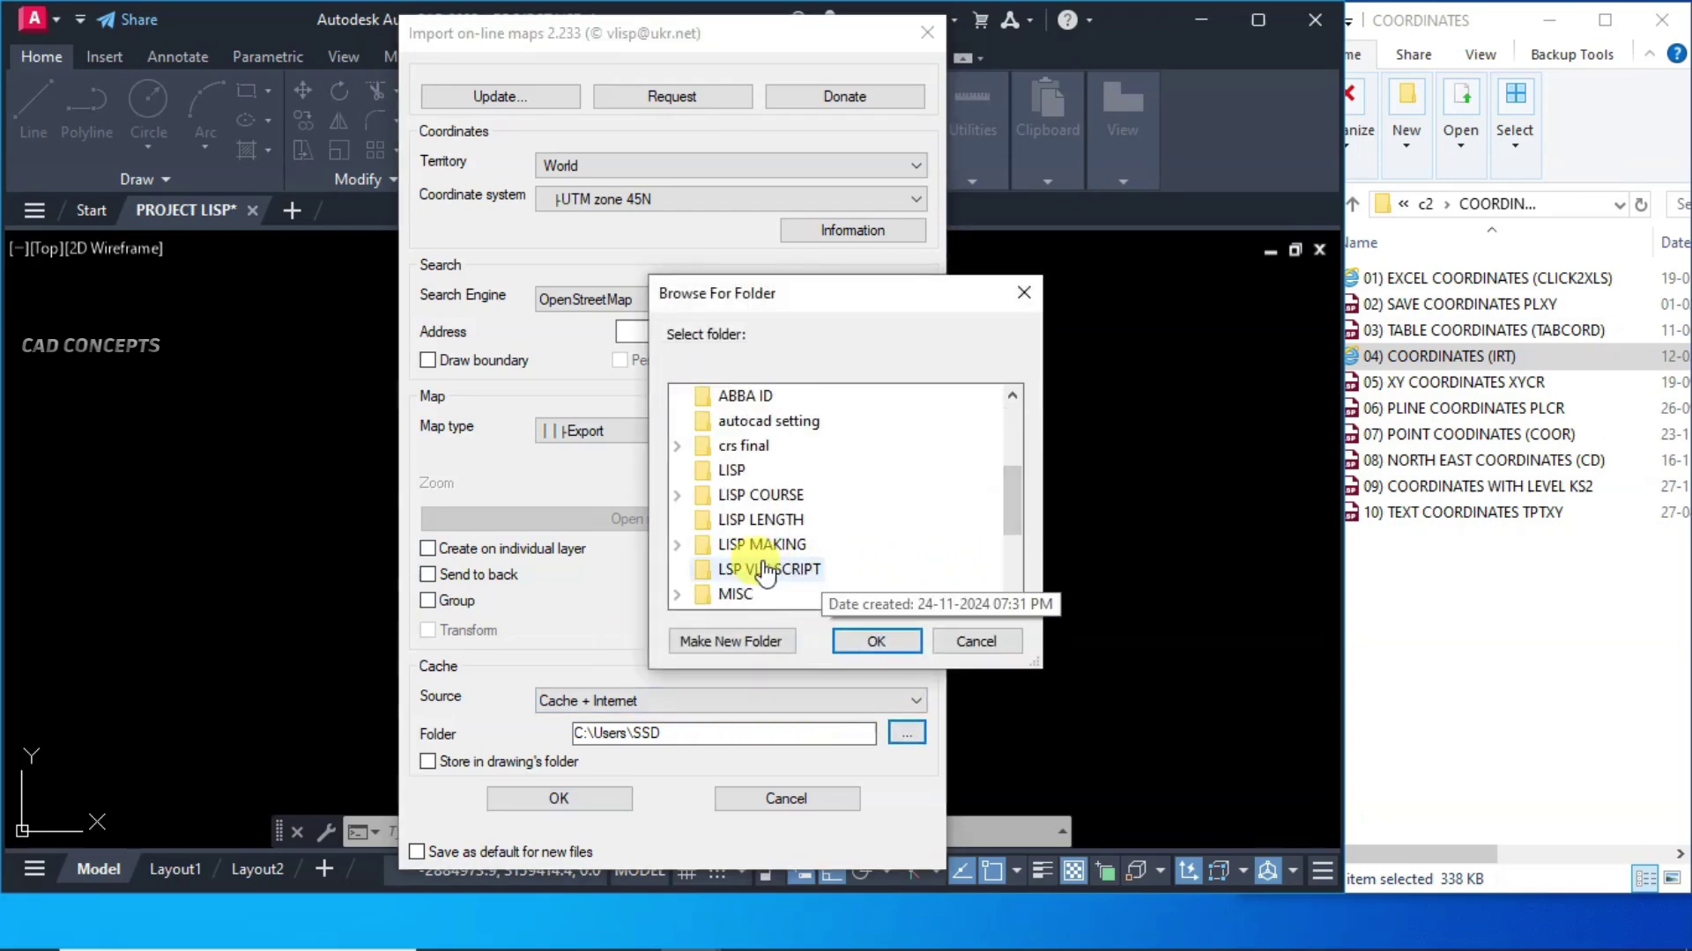
scroll(776, 573, "down", 3)
left_click(759, 519)
left_click(877, 641)
key("Return")
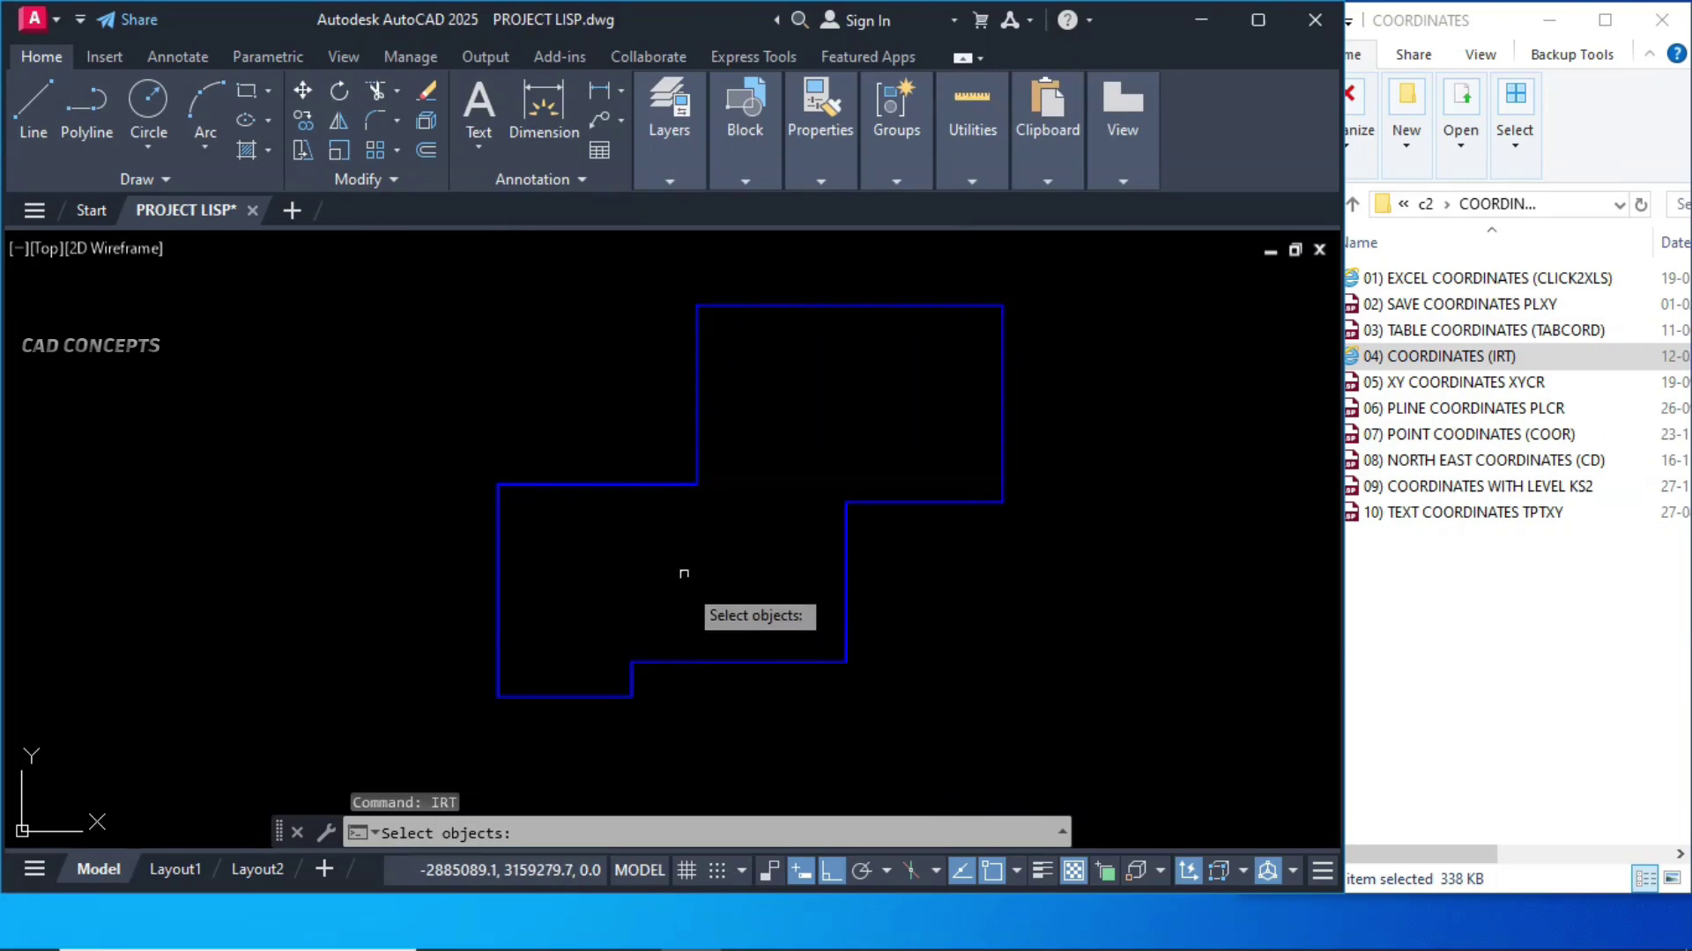
- Export the stepped blue polyline as a KML file named KML in New folder (3) and open it in Google Earth Pro
left_click(696, 390)
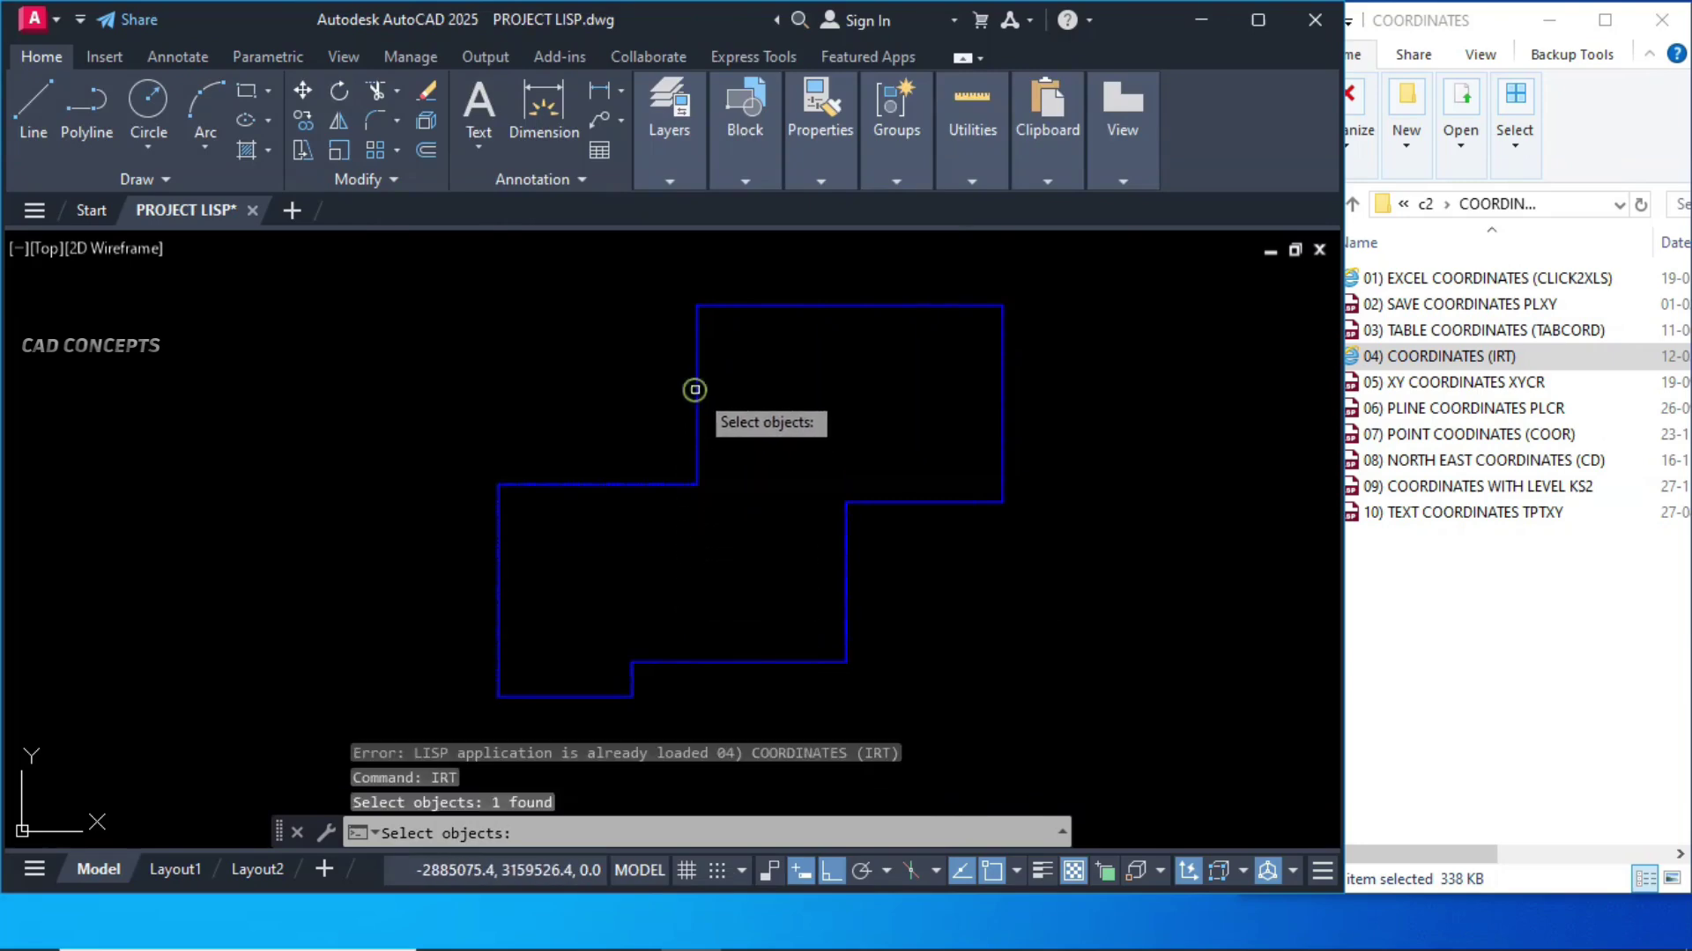
key("Return")
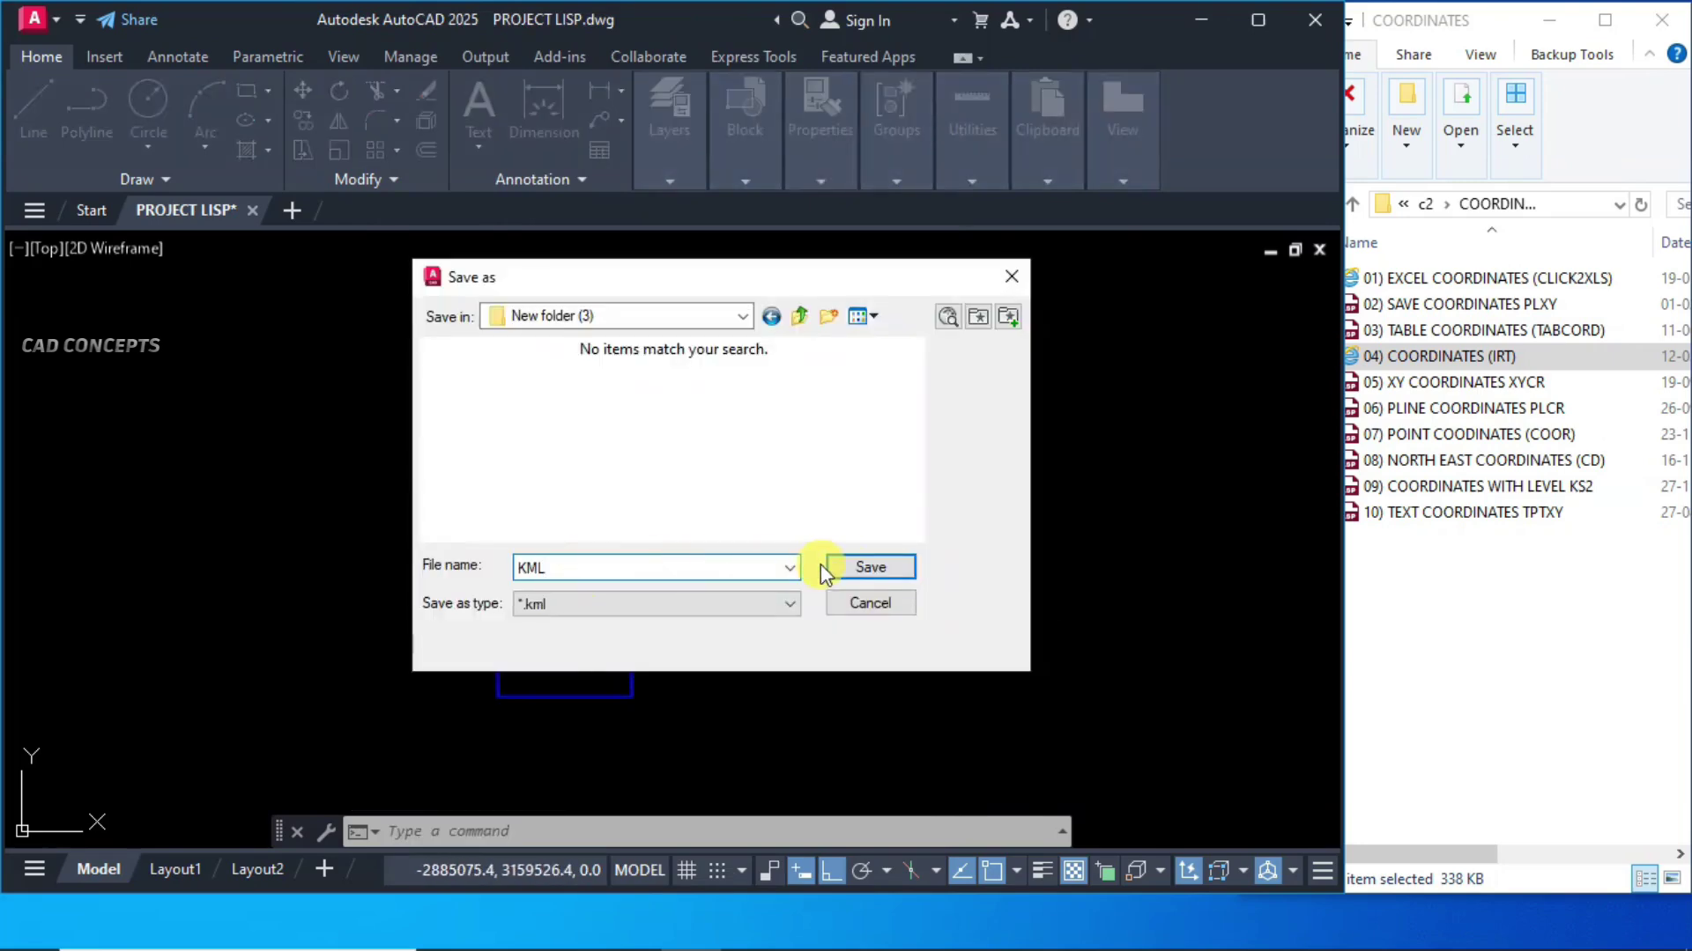
left_click(871, 568)
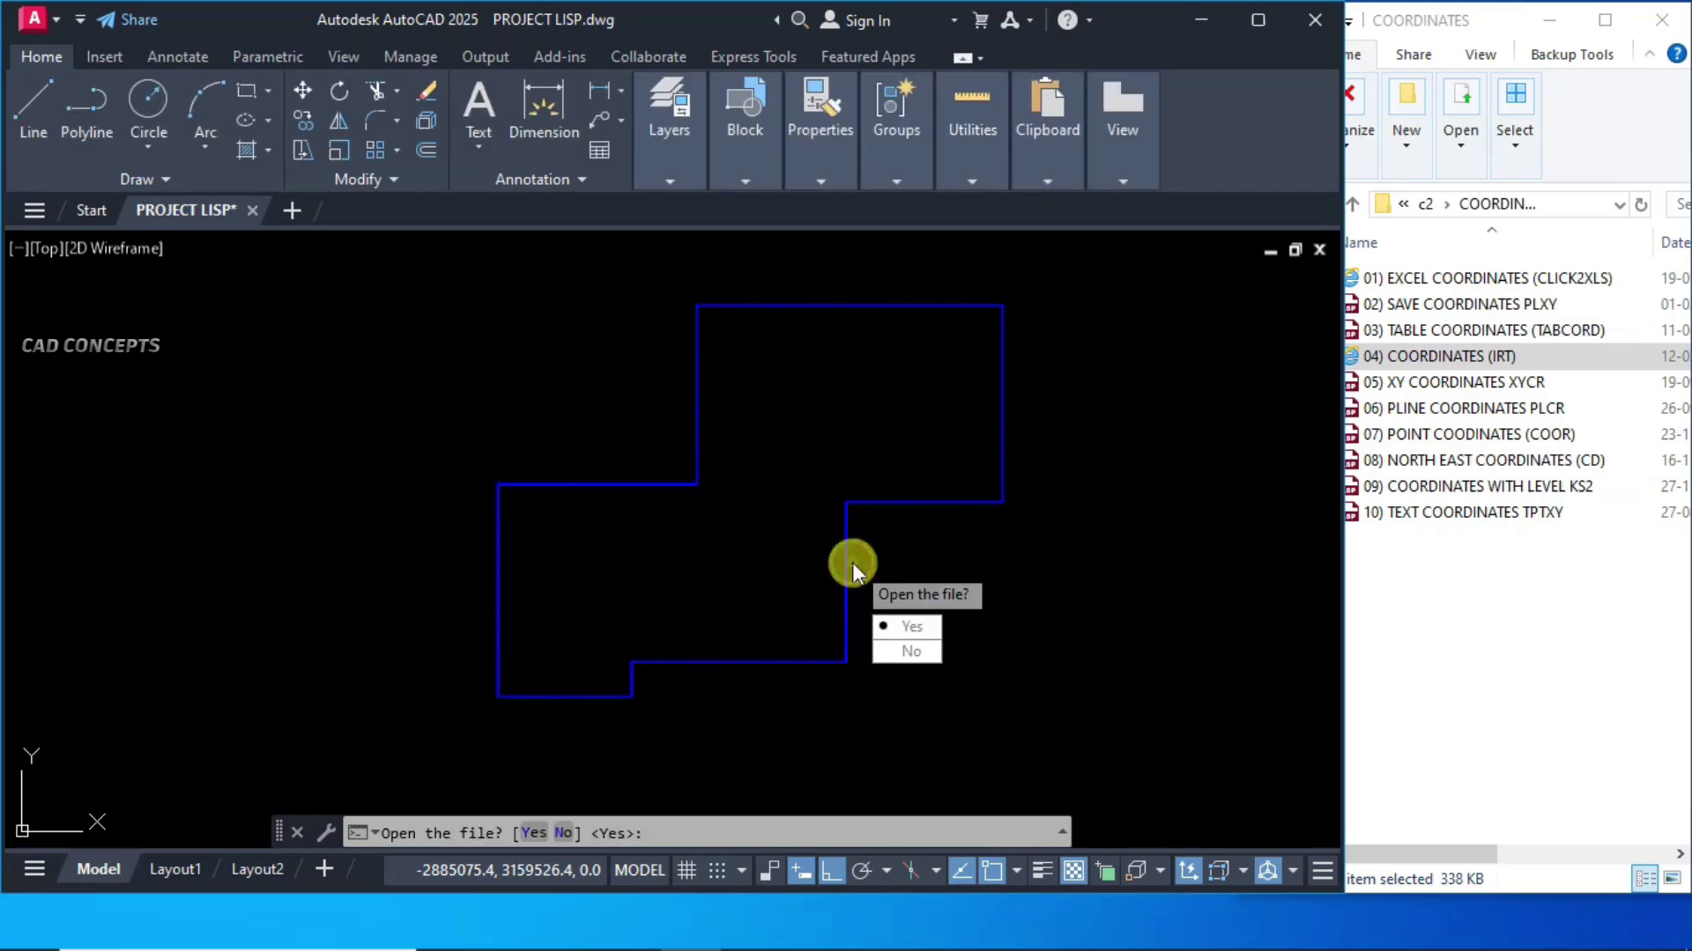
left_click(910, 621)
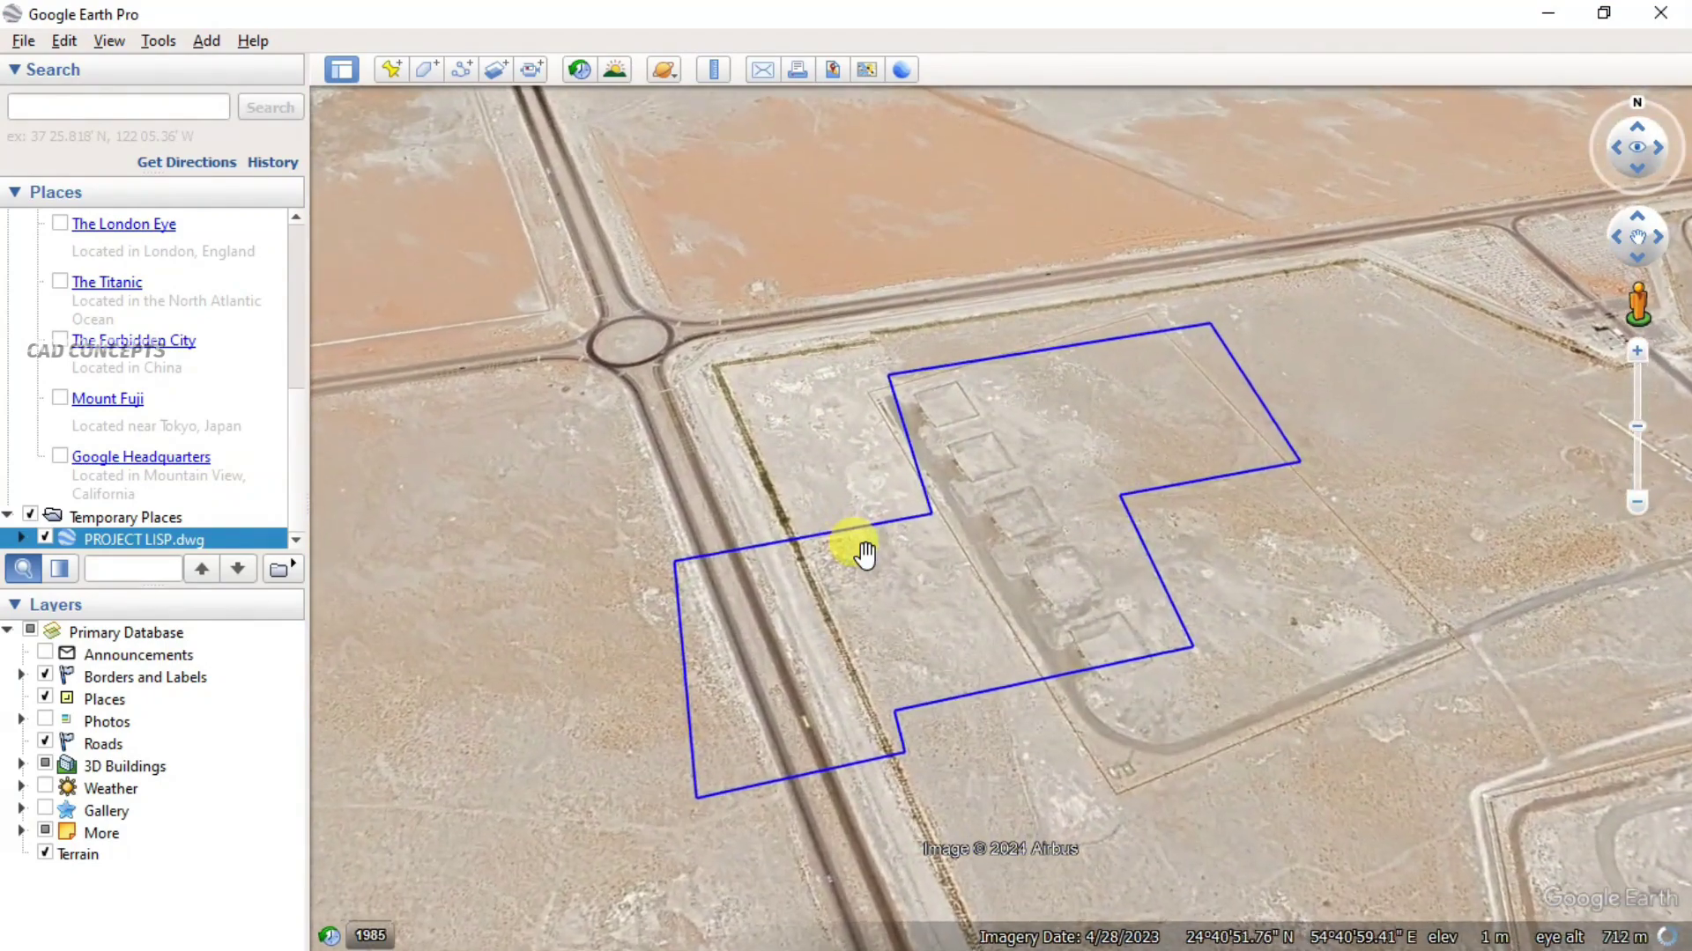
- Examine the exported outline on the Google Earth imagery, then close Google Earth and return to the AutoCAD drawing
middle_click_drag(871, 608, 656, 751)
scroll(818, 681, "up", 1)
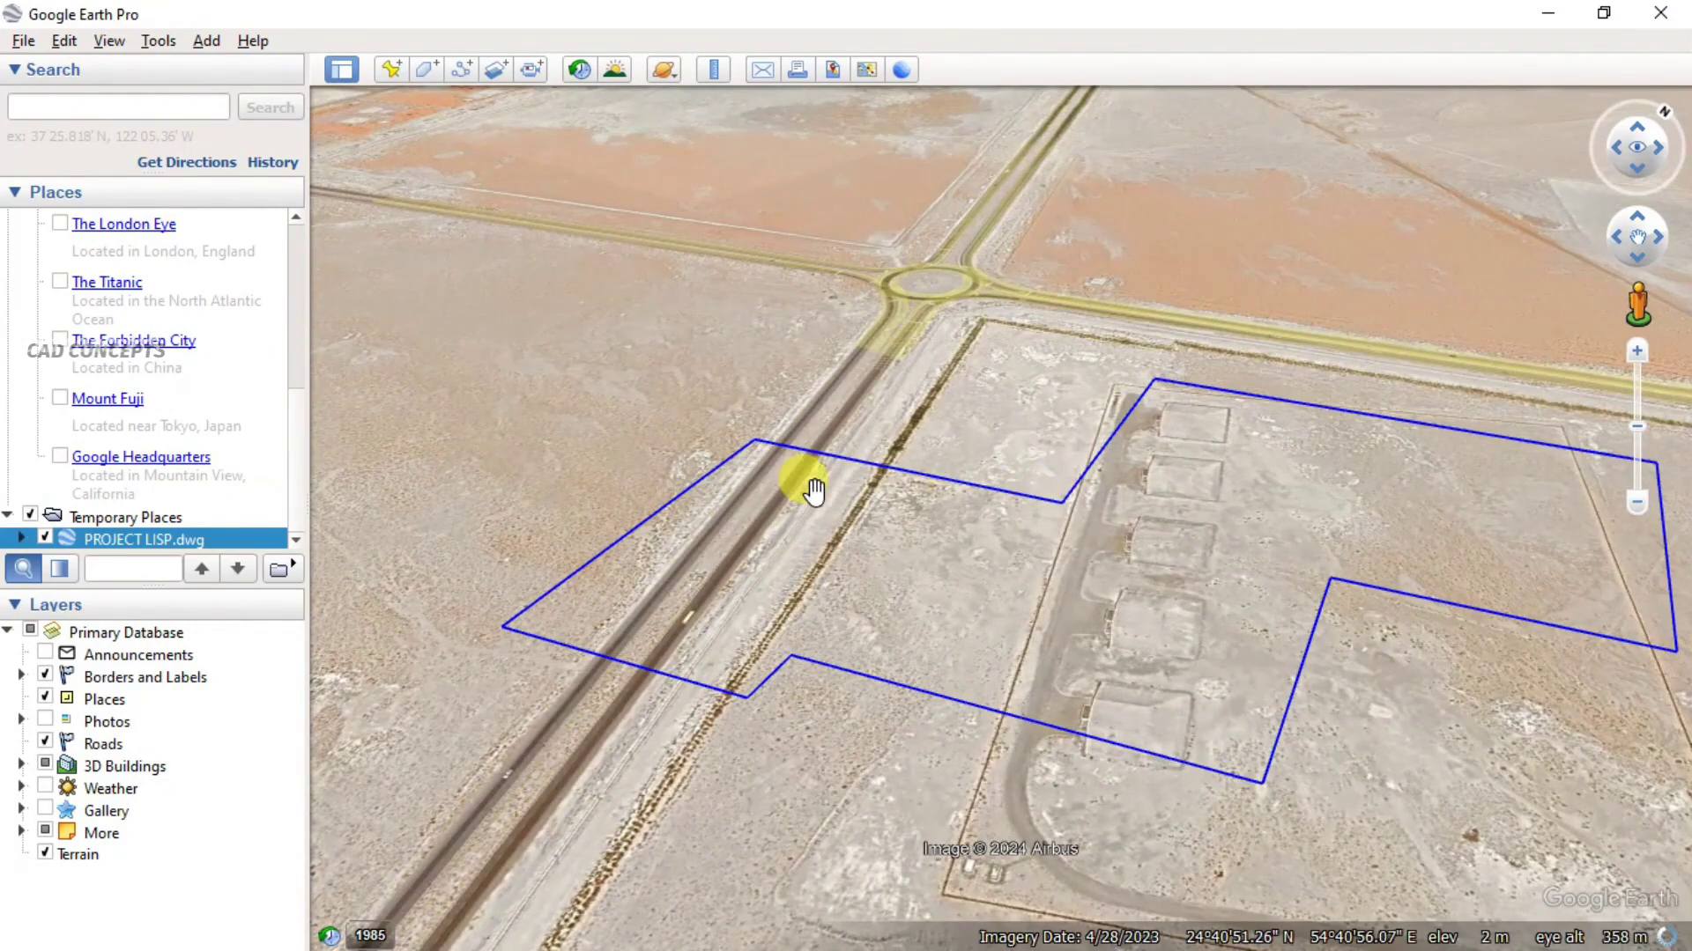
scroll(821, 644, "down", 2)
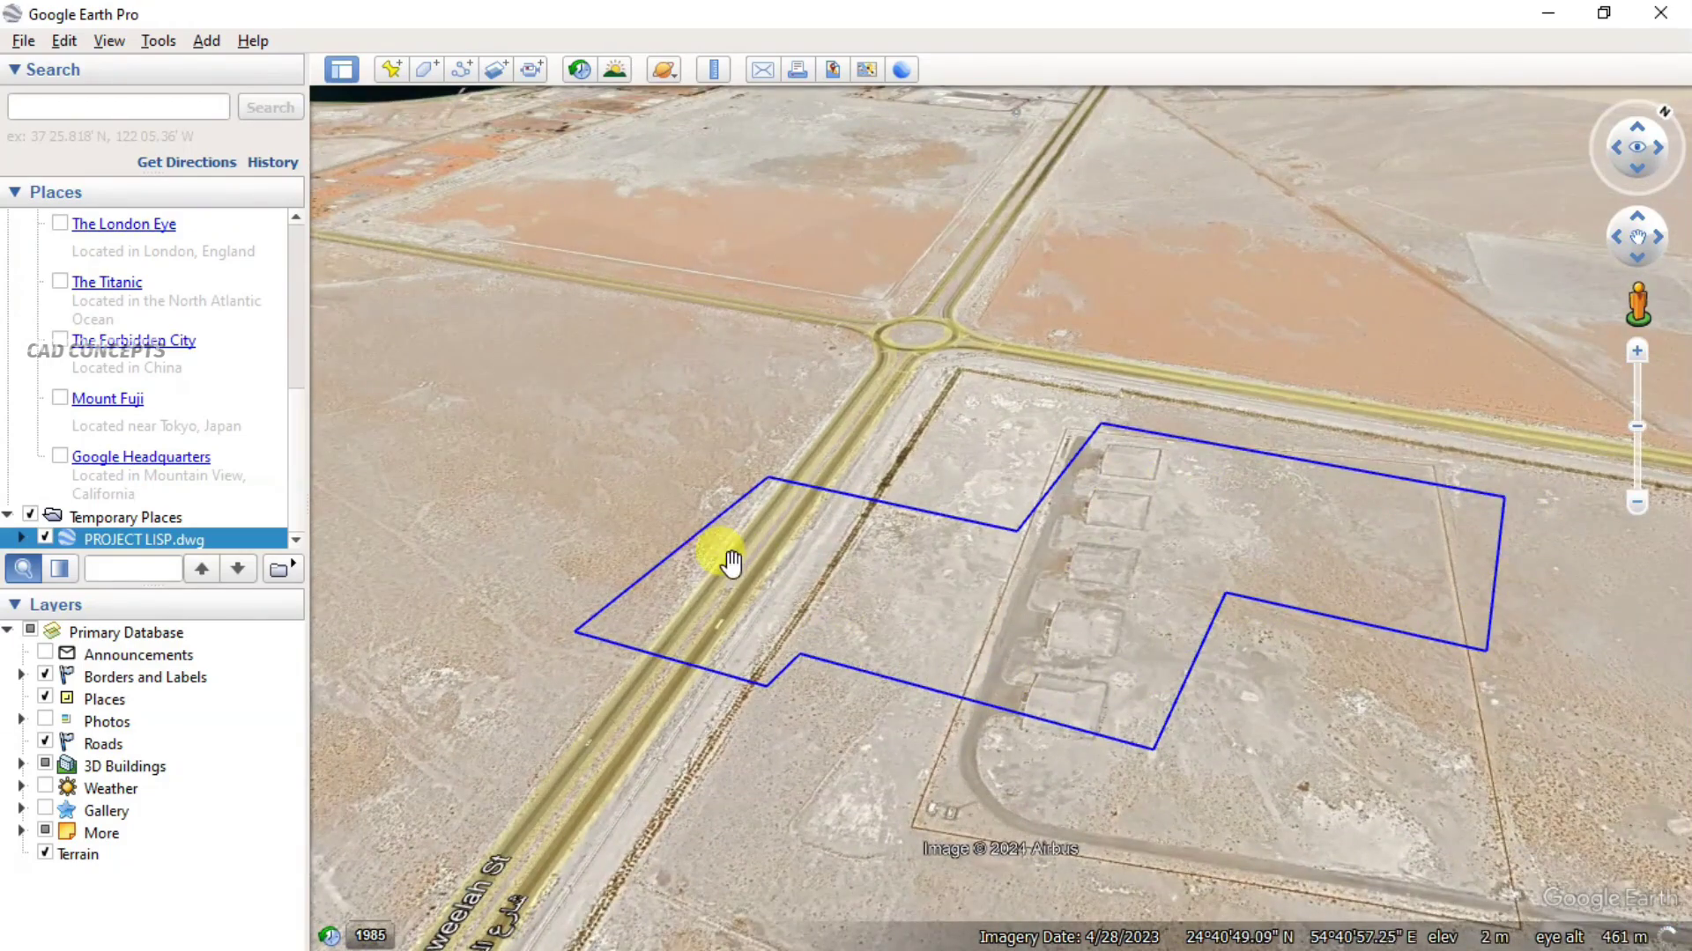
left_click(1605, 12)
left_click(1607, 16)
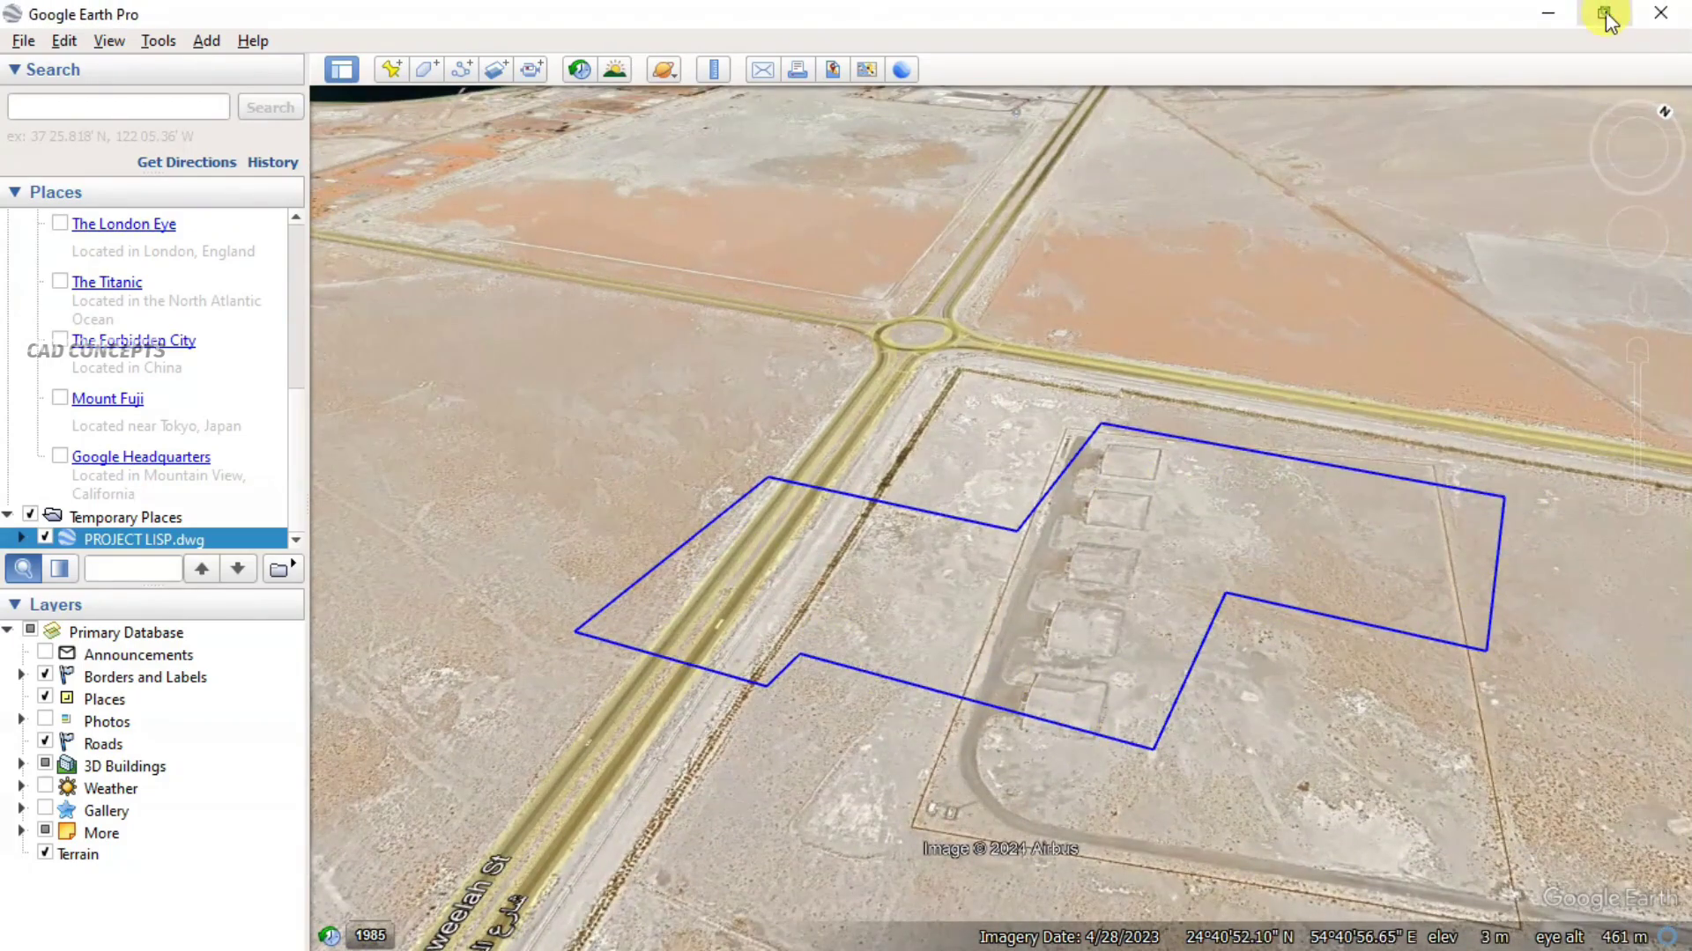
left_click(1660, 15)
left_click(985, 516)
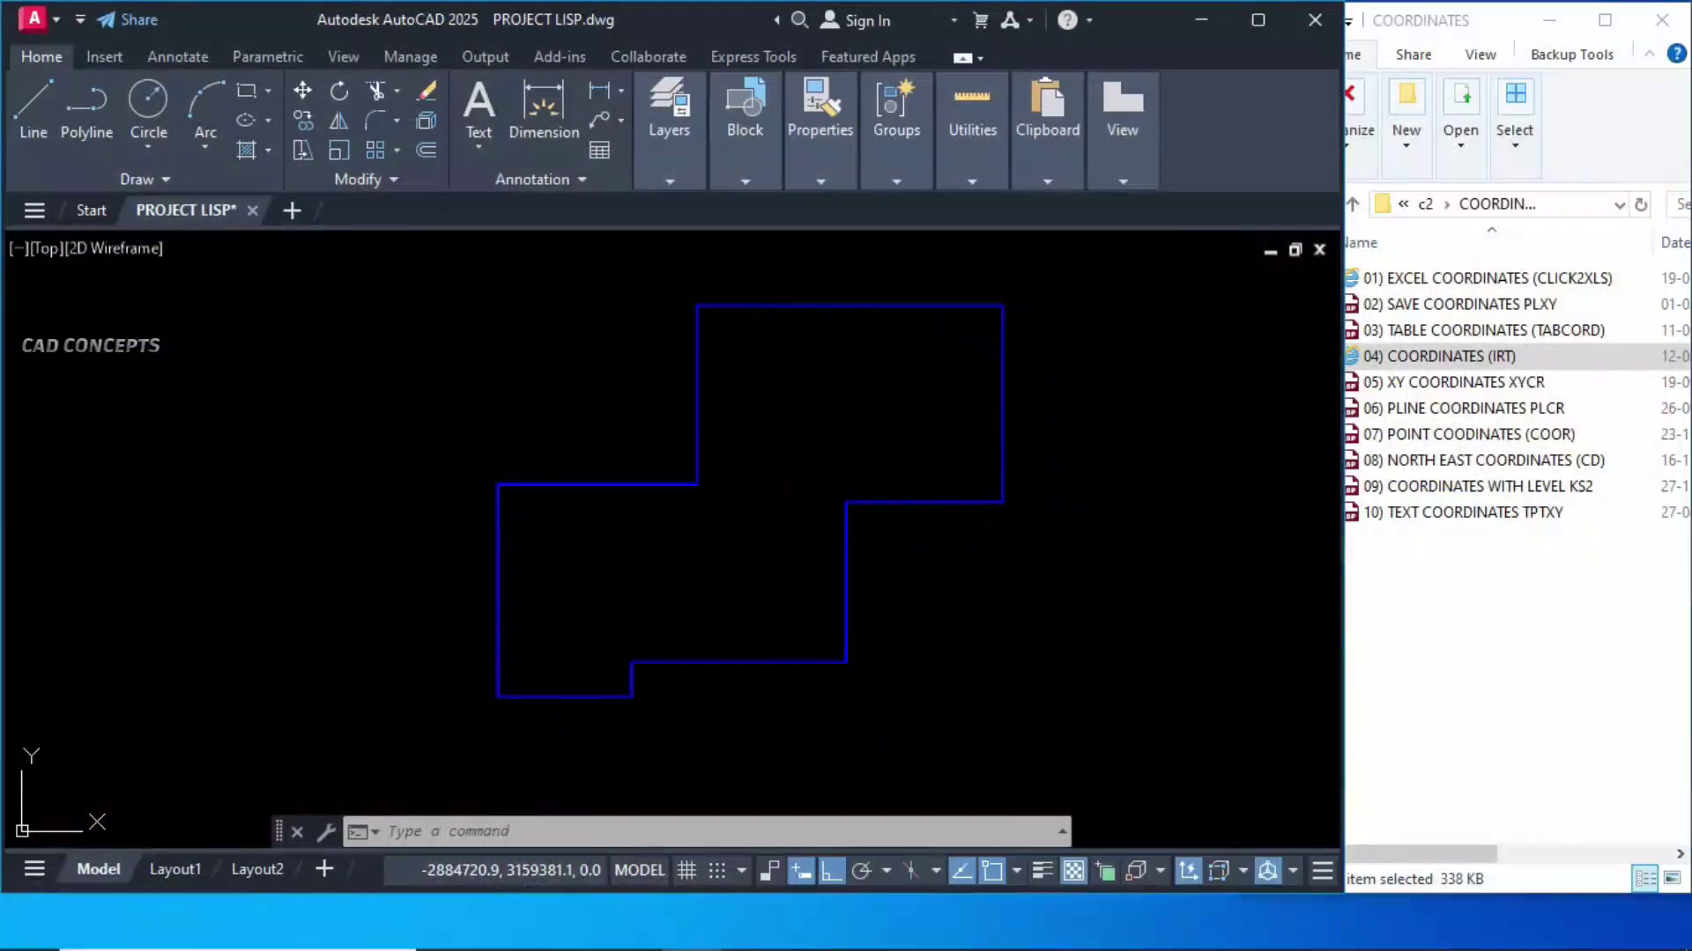
- Load "05) XY COORDINATES XYCR" and run XYCR to label the lower-right corner of the stepped outline's lower block
left_click(1447, 356)
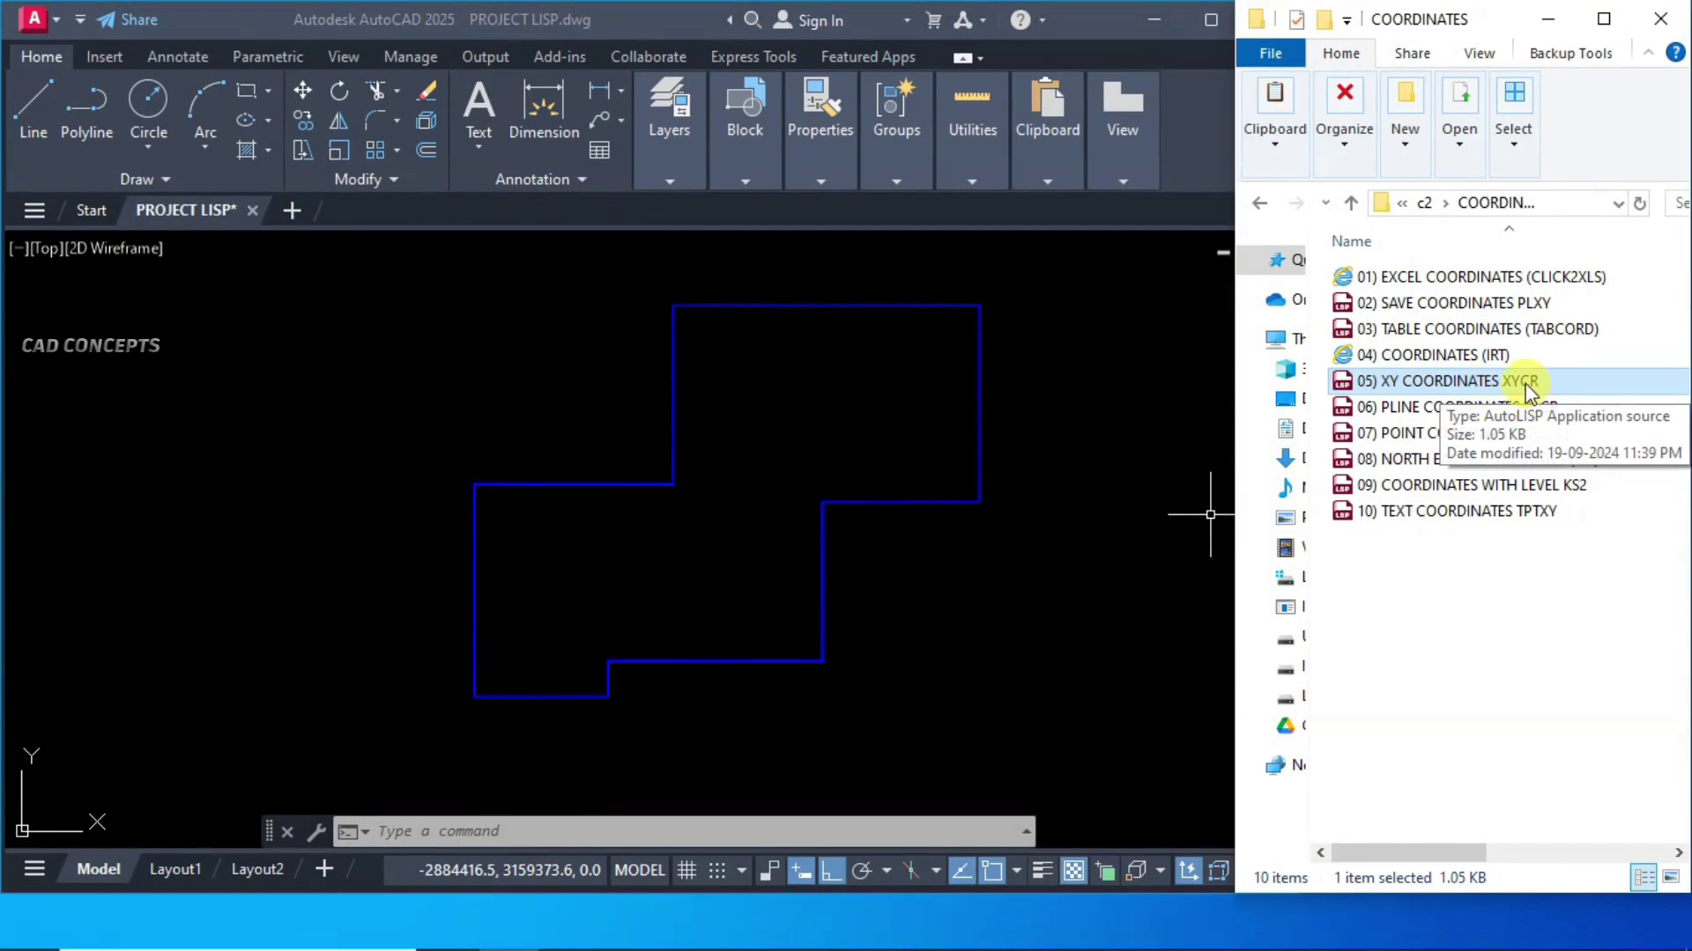
left_click_drag(1431, 384, 772, 486)
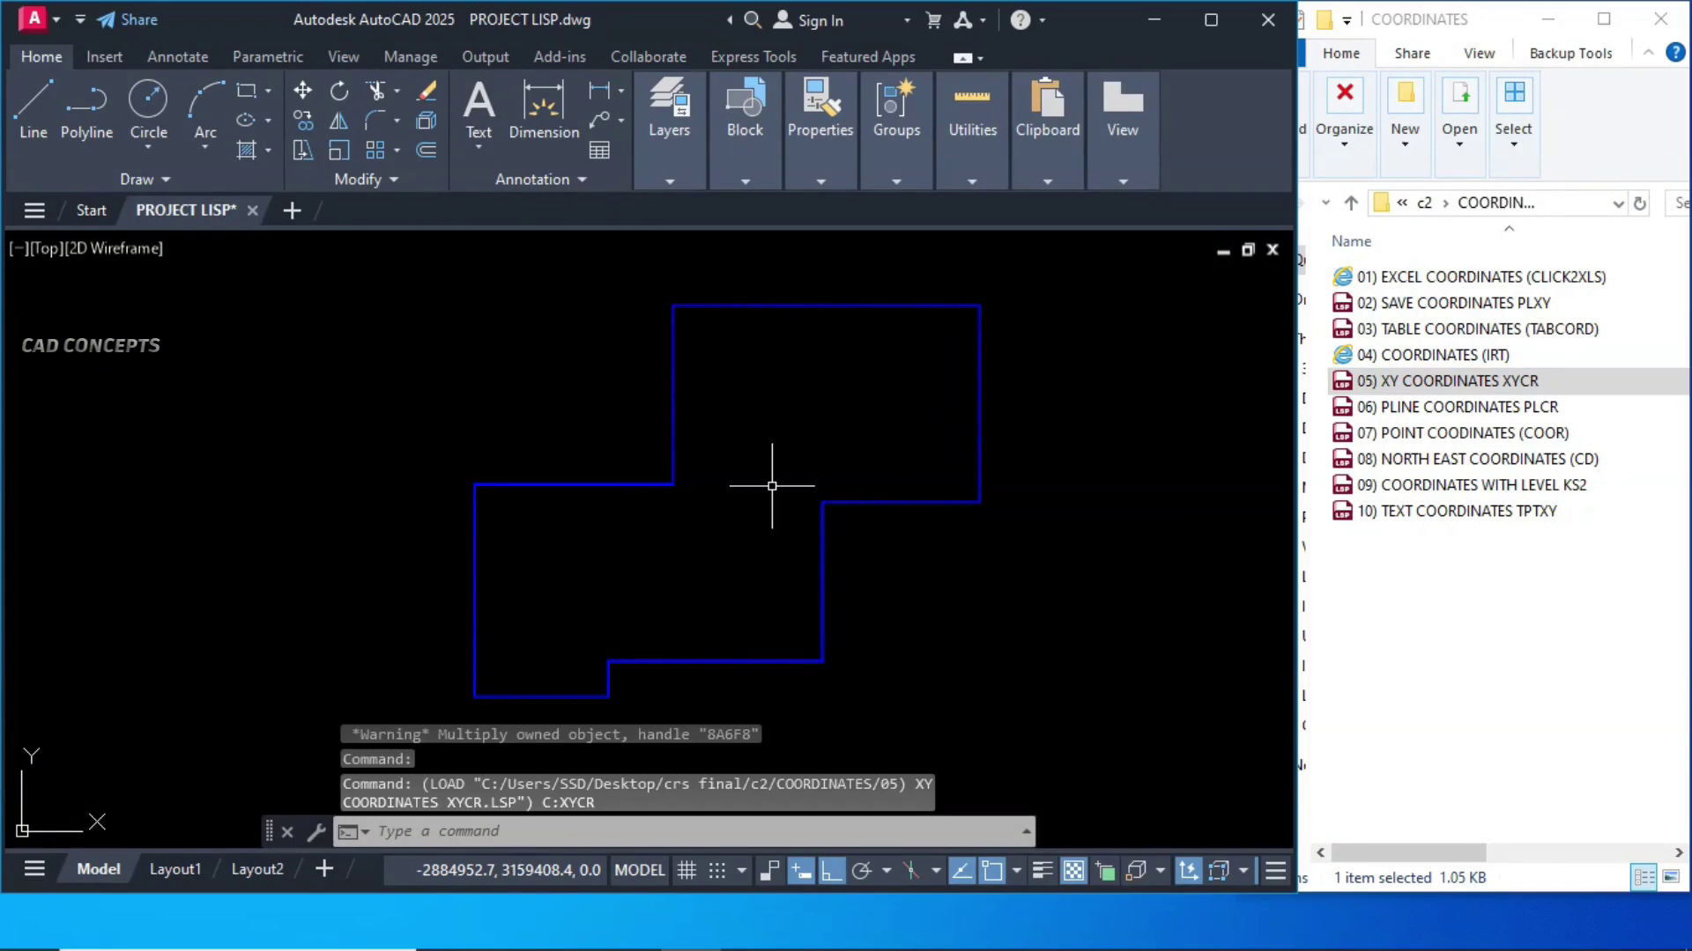
type("XYCR")
key("Return")
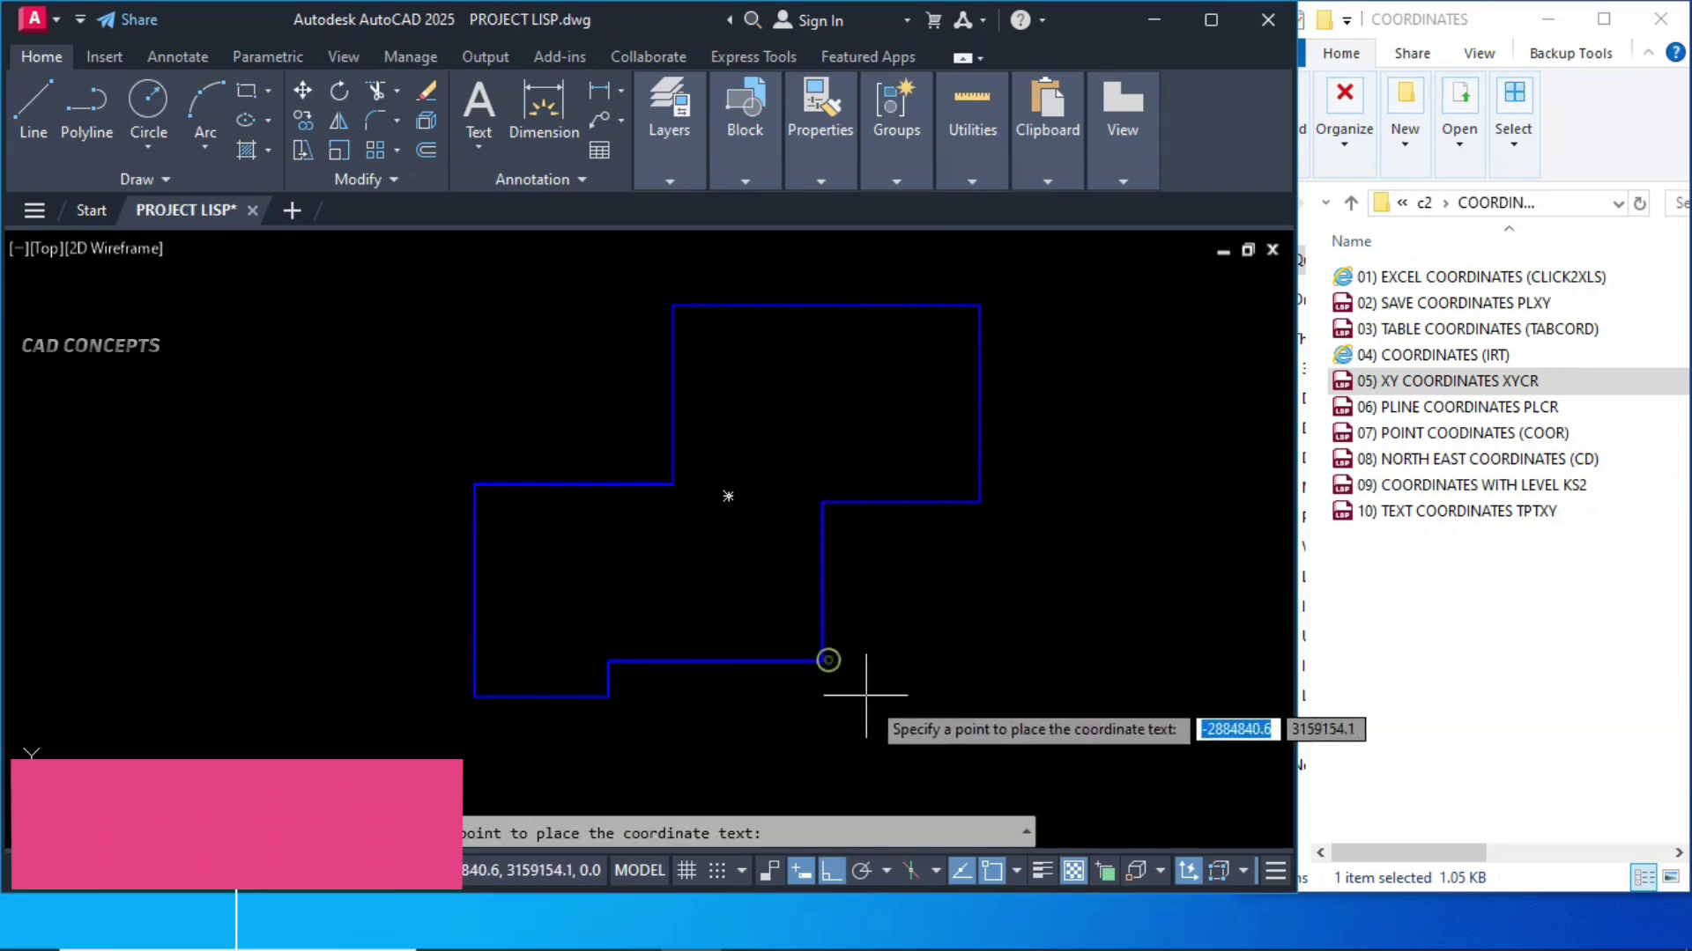
left_click(885, 710)
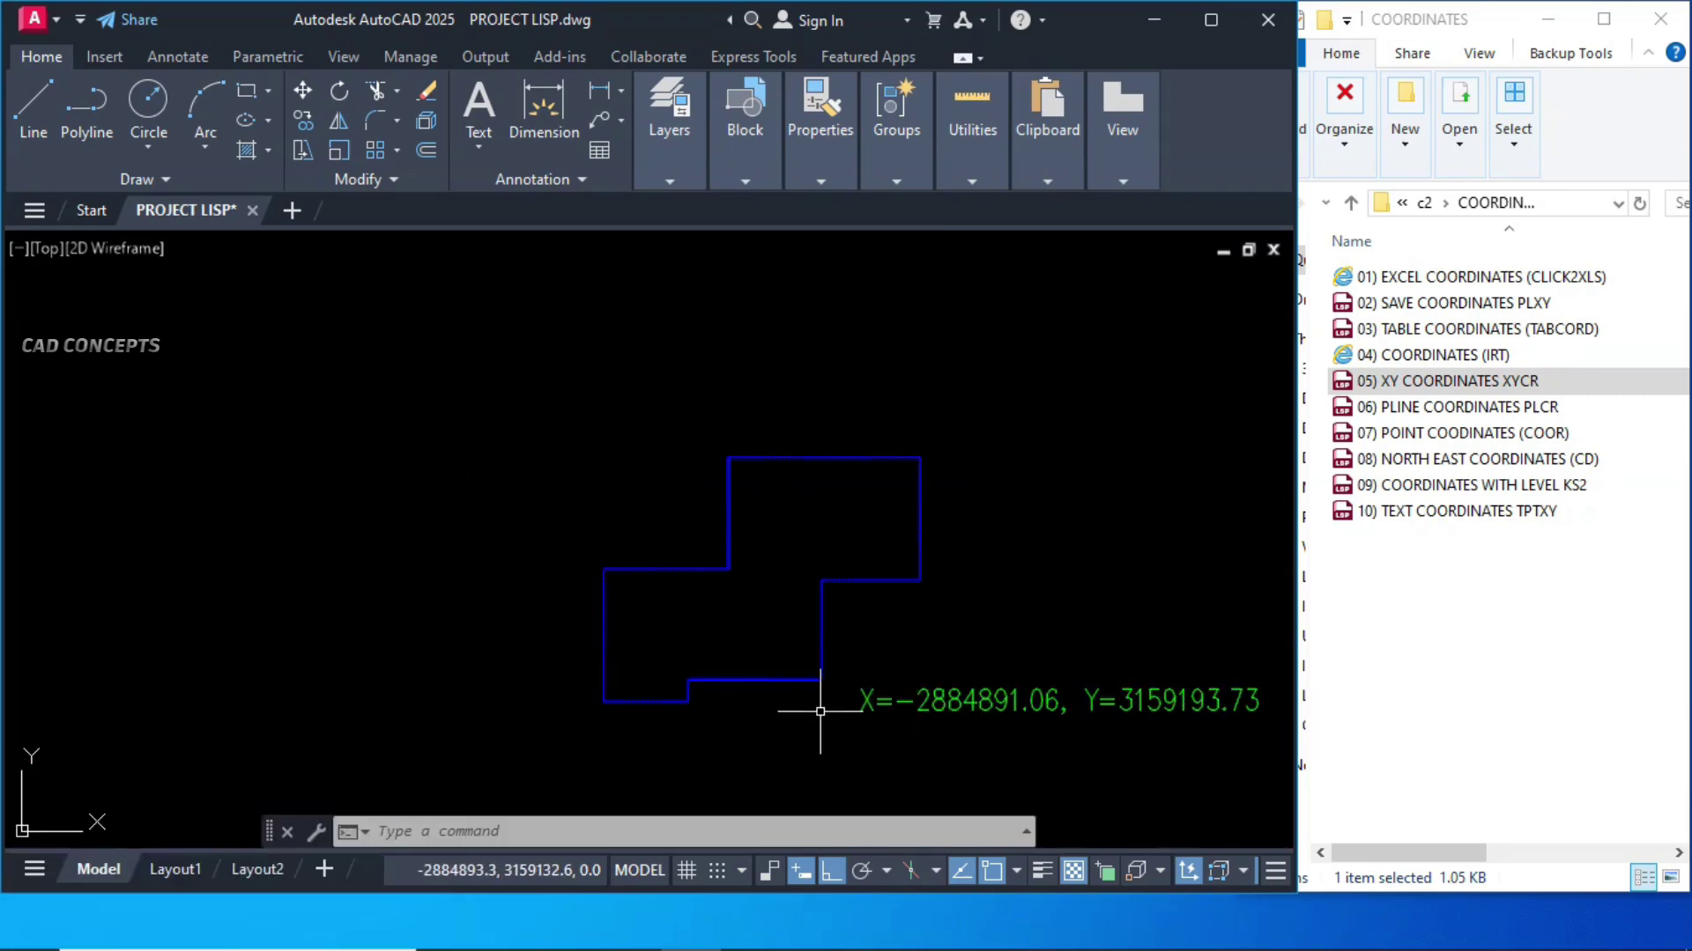
- Repeat XYCR on the stepped outline's top-right corner, placing the coordinate text above and to the right of it
key("Return")
left_click(920, 457)
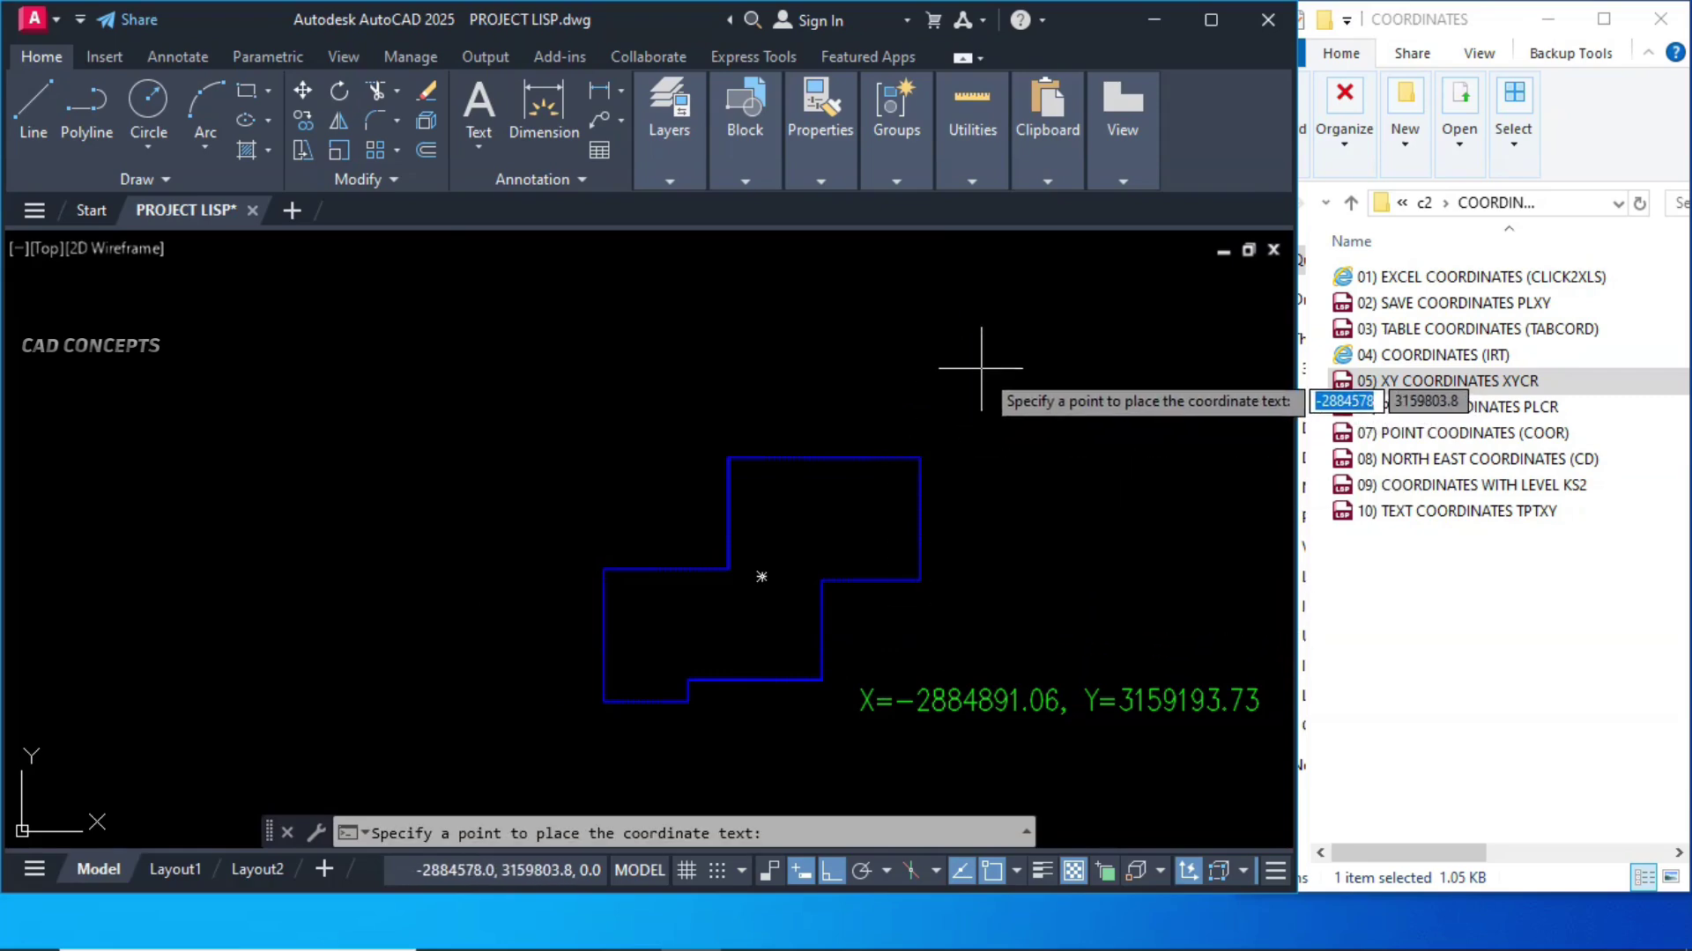
middle_click_drag(981, 368, 697, 392)
left_click(831, 342)
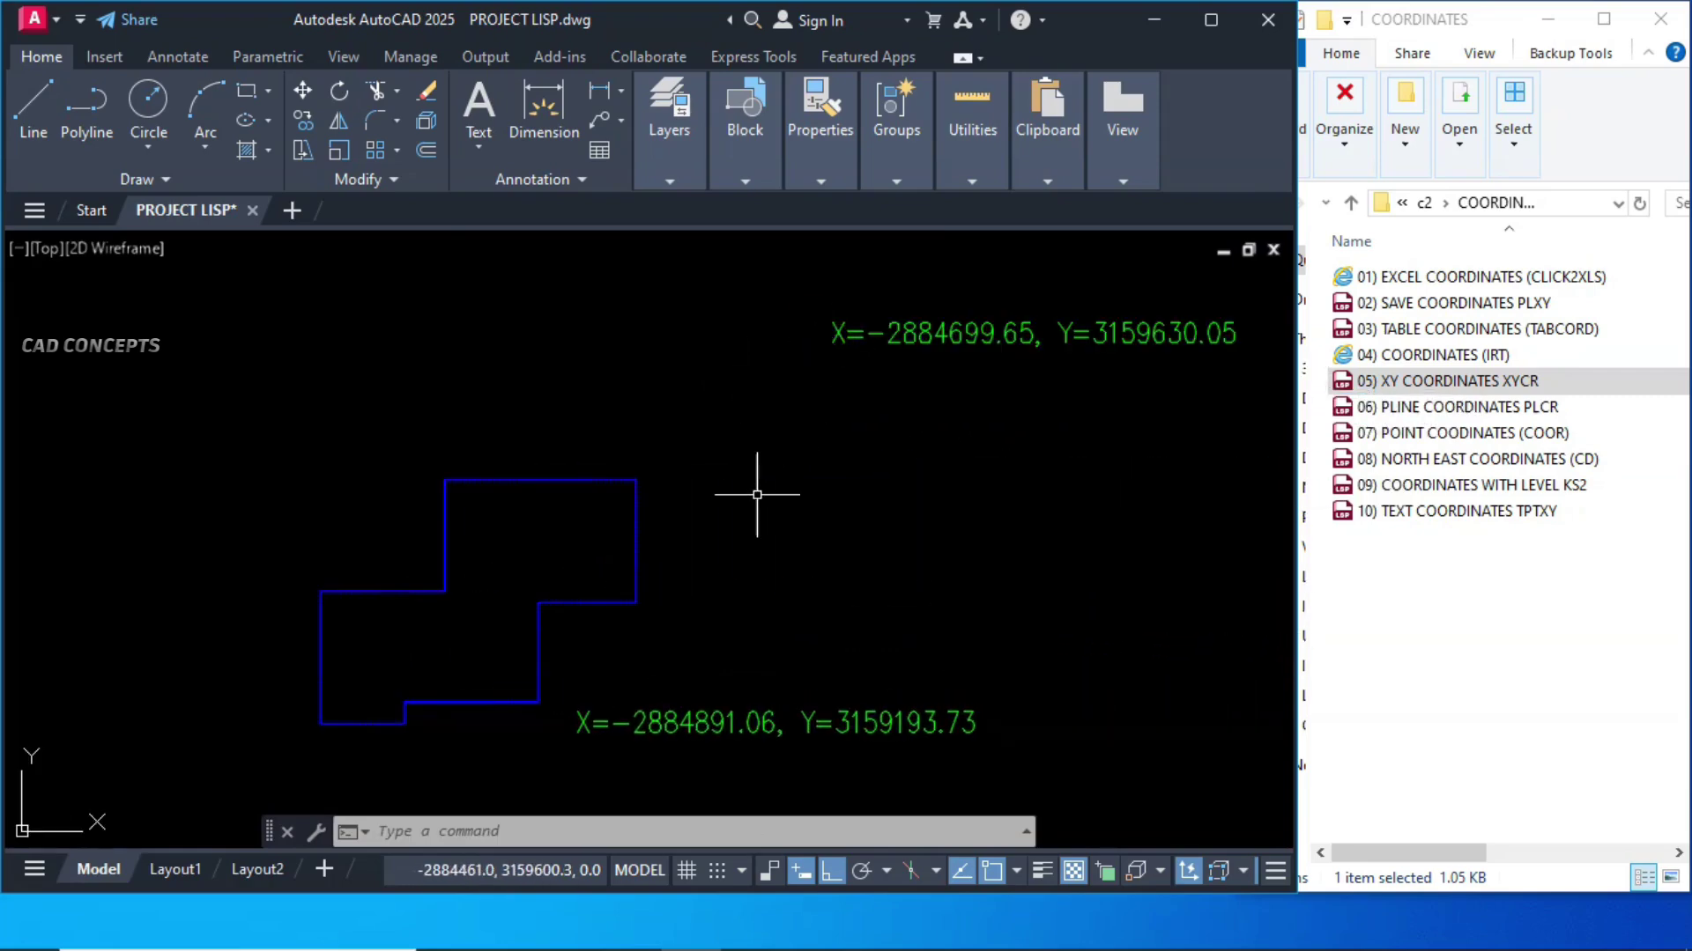
- Label the lower-right and top-left corners of the stepped outline's upper block with XYCR, placing each coordinate text outside the outline
key("Return")
left_click(635, 602)
left_click(746, 582)
key("Return")
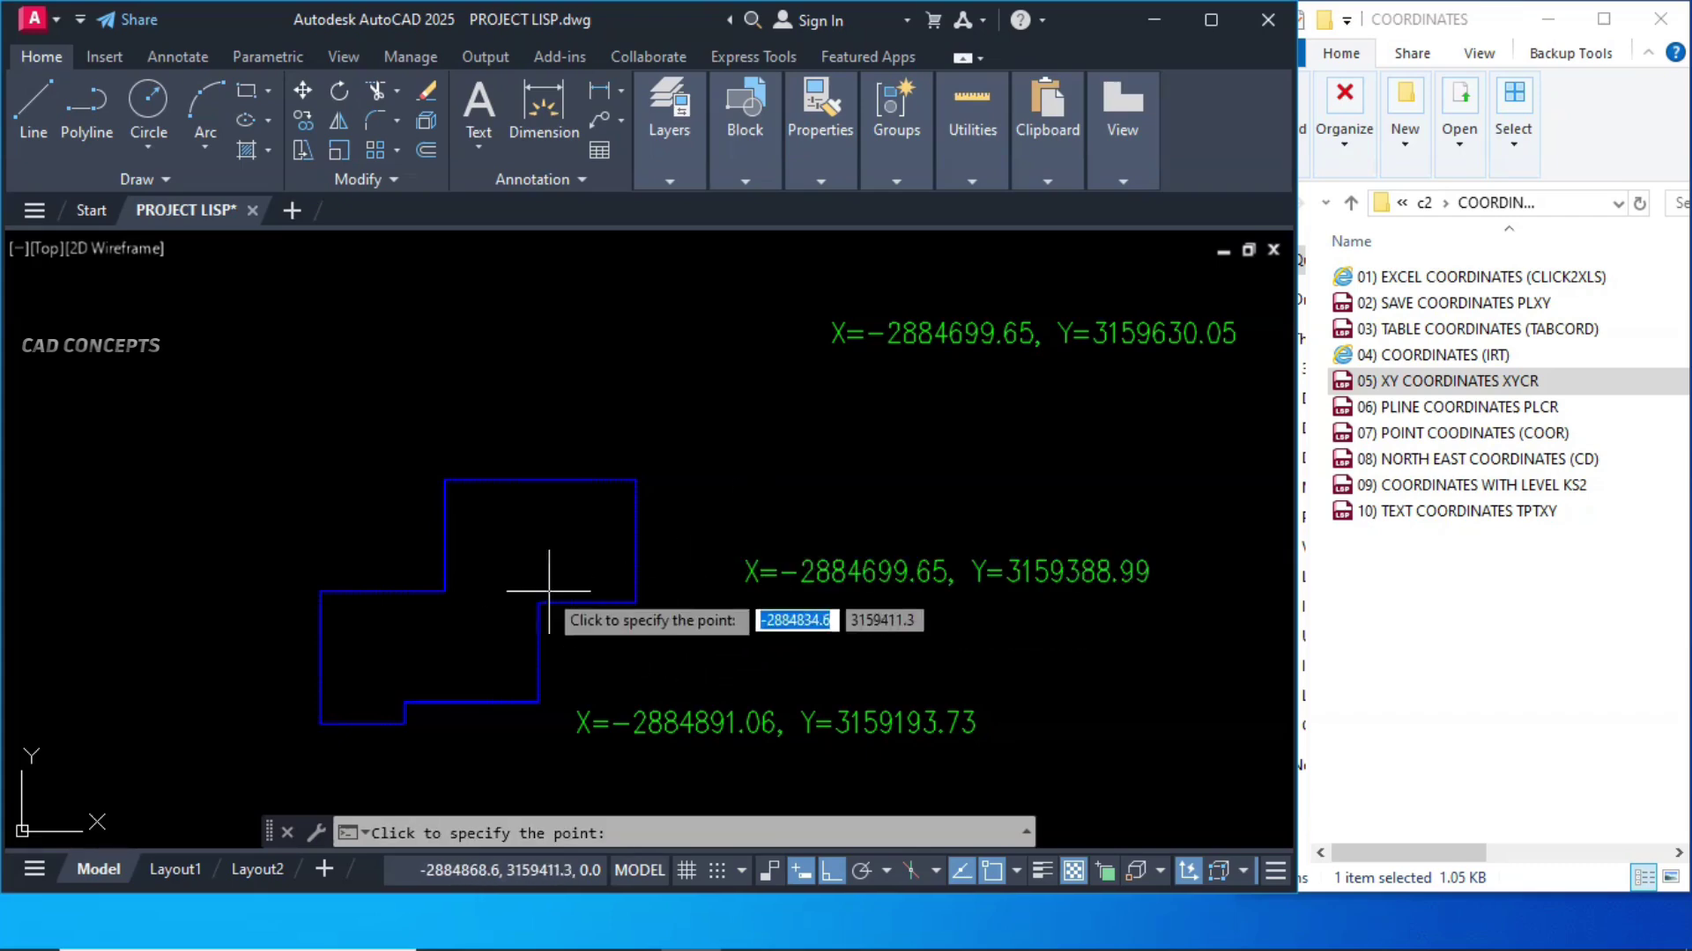
left_click(446, 481)
left_click(363, 393)
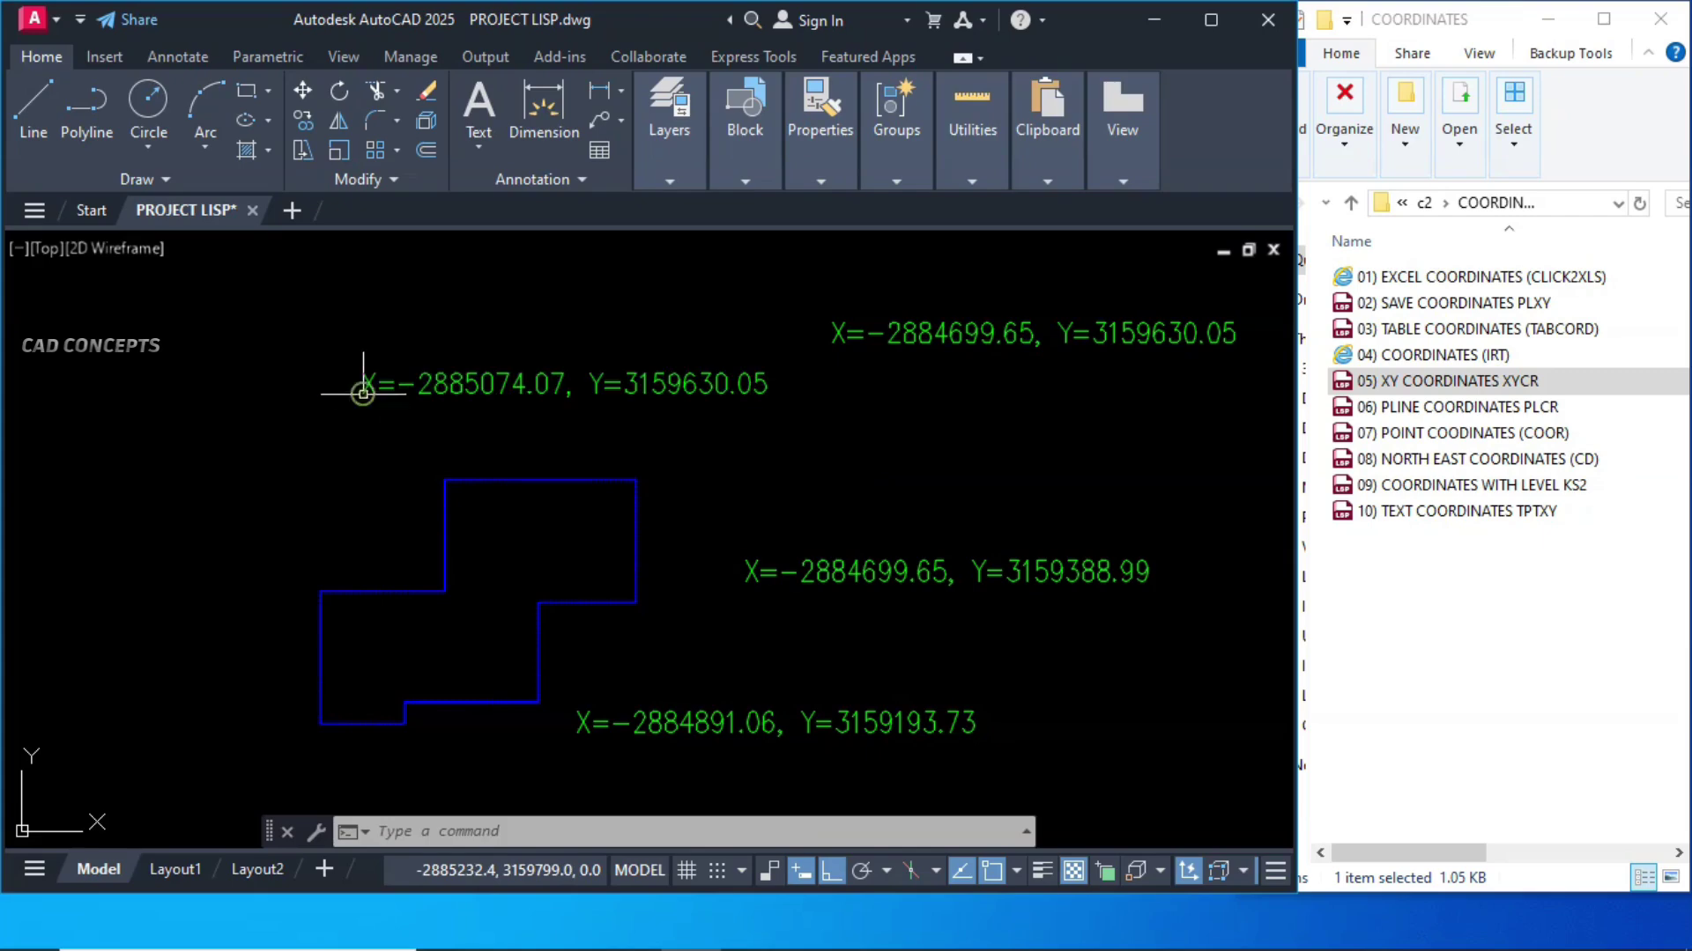
- Label the upper-left and lower-left corners of the stepped outline's lower block using XYCR
key("Return")
left_click(320, 592)
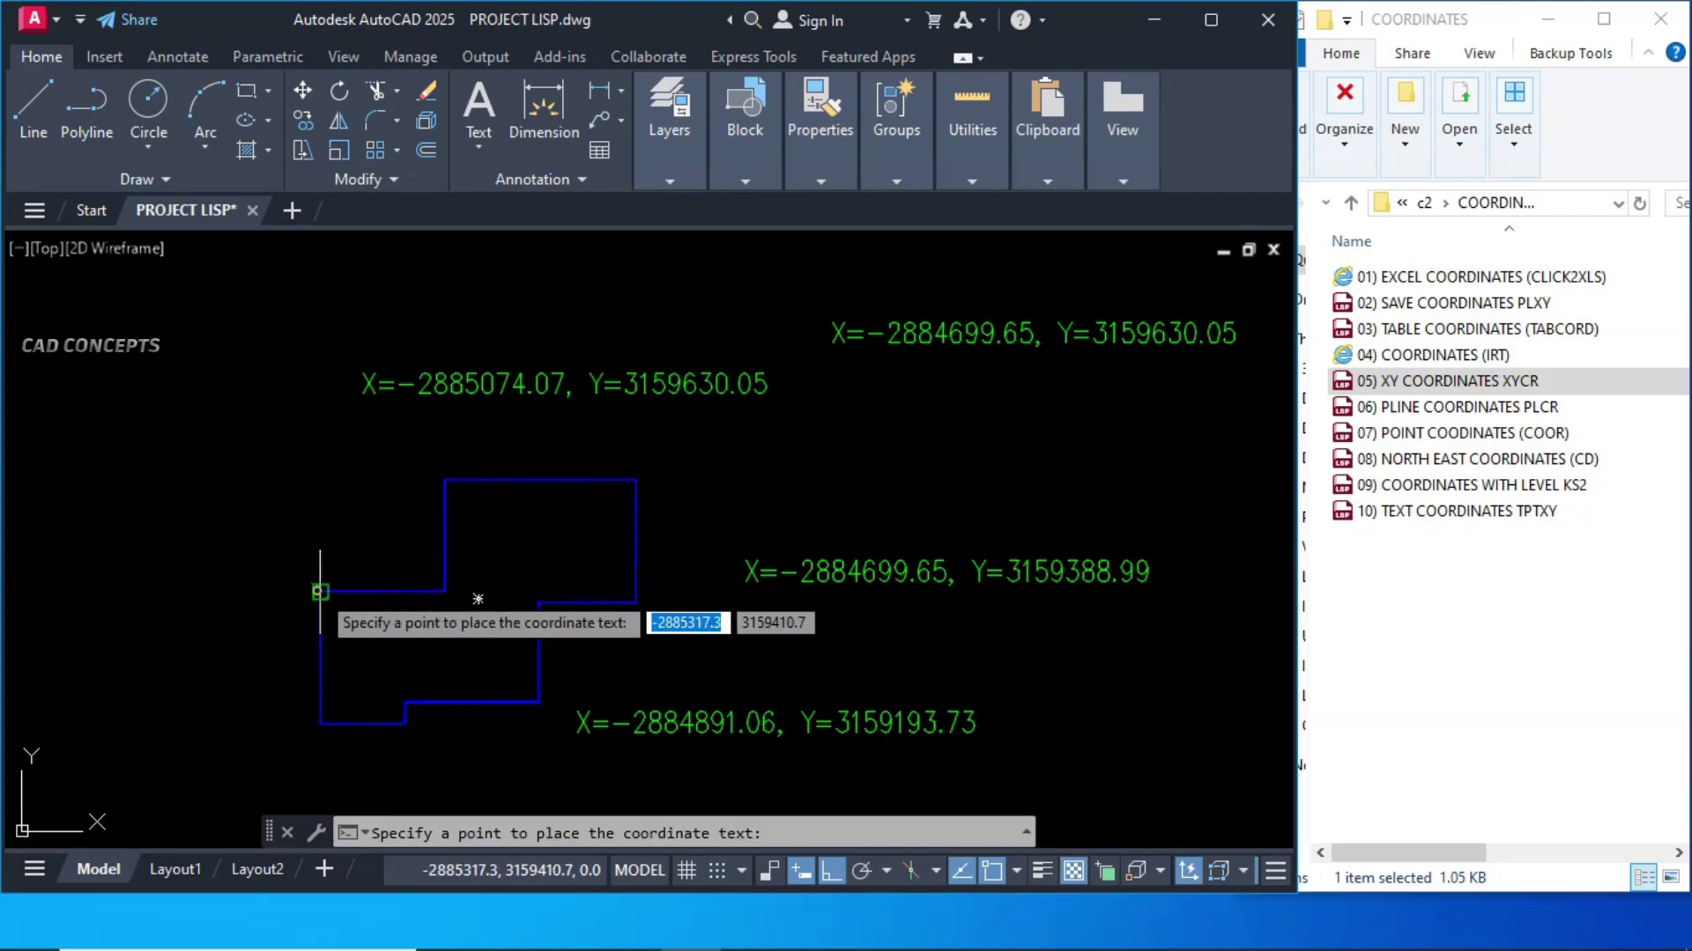
left_click(82, 522)
key("Return")
left_click(320, 724)
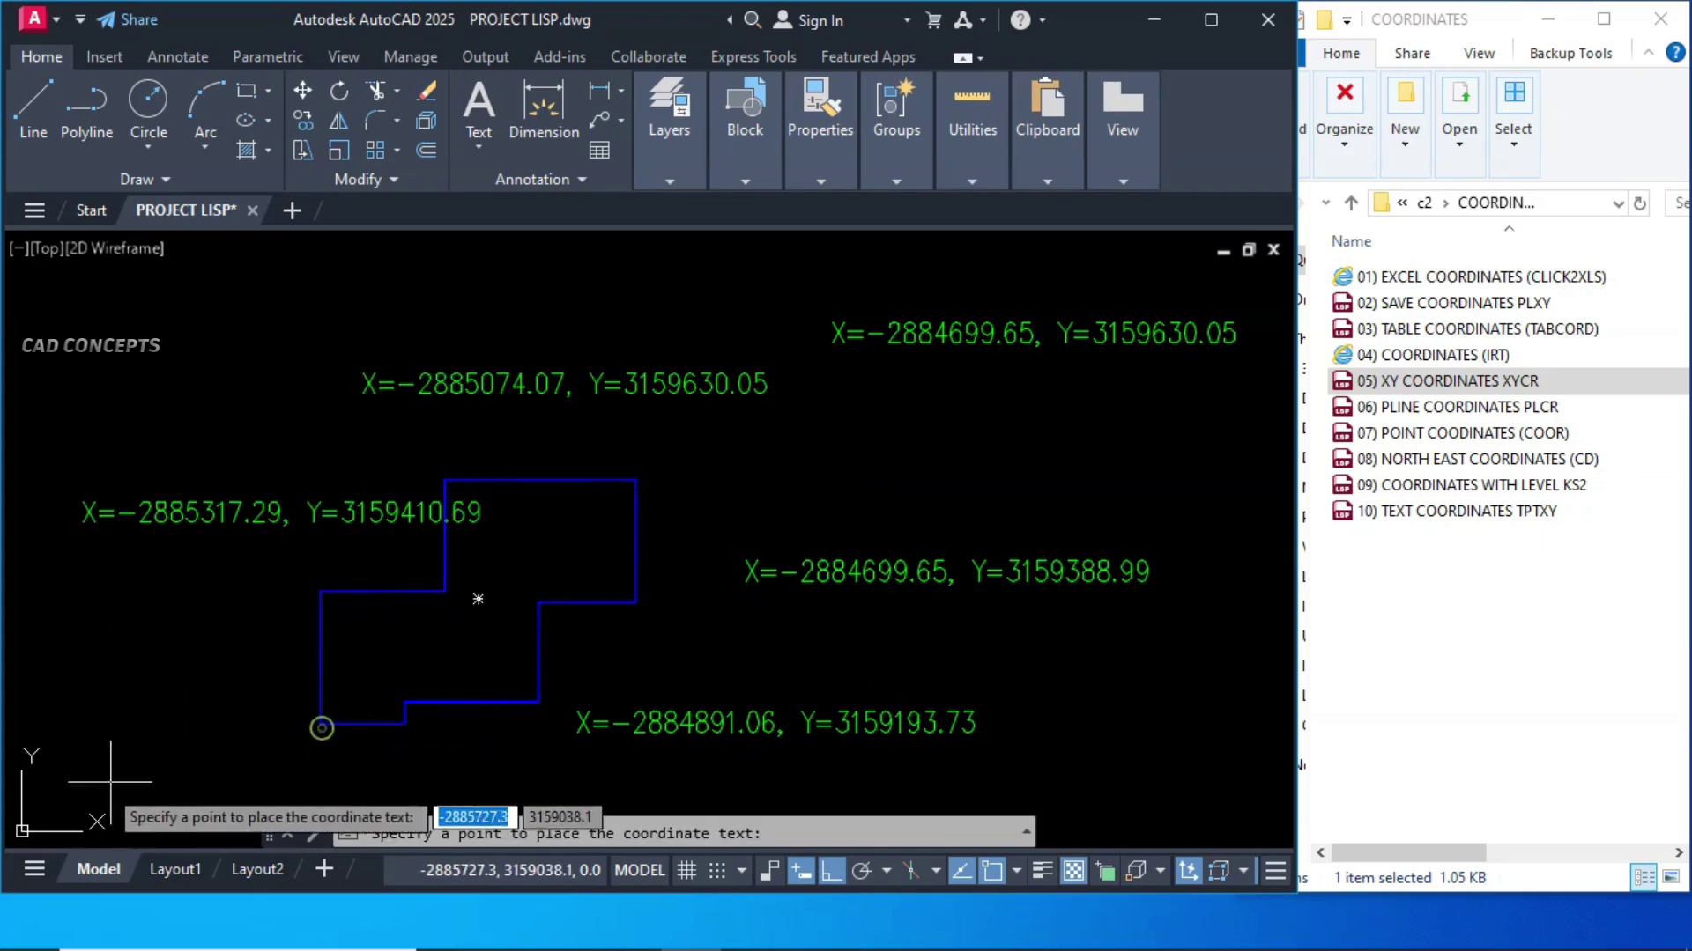
left_click(61, 797)
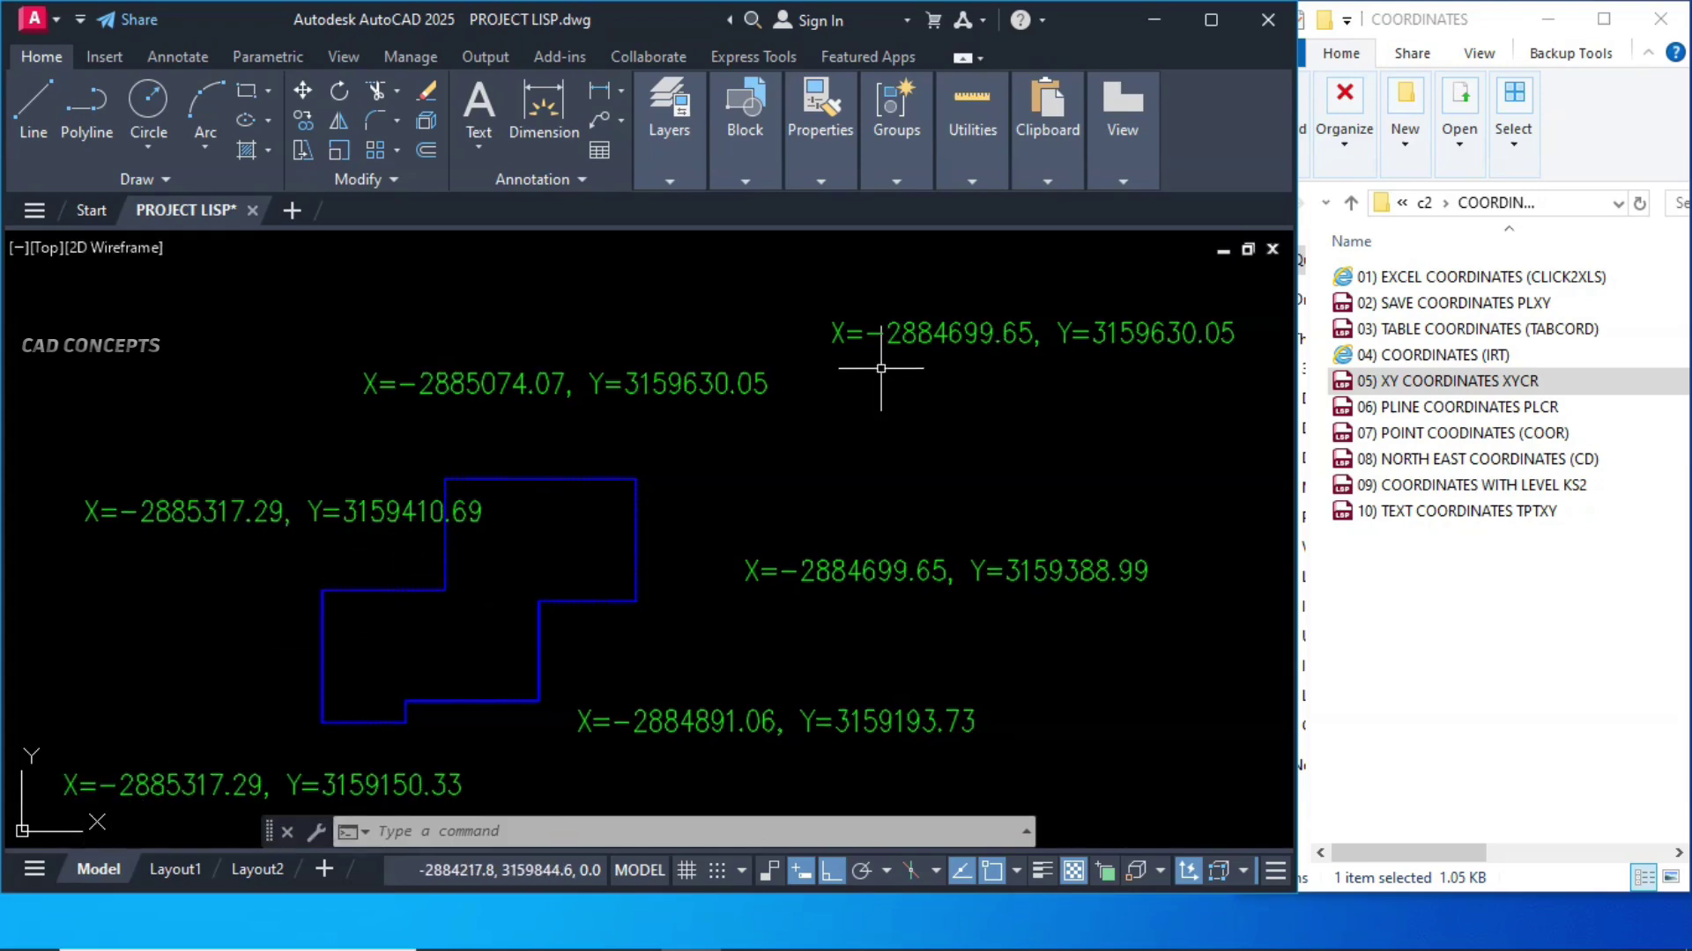
- Delete the stepped outline together with all its coordinate labels
scroll(881, 366, "down", 5)
left_click(946, 329)
left_click(728, 499)
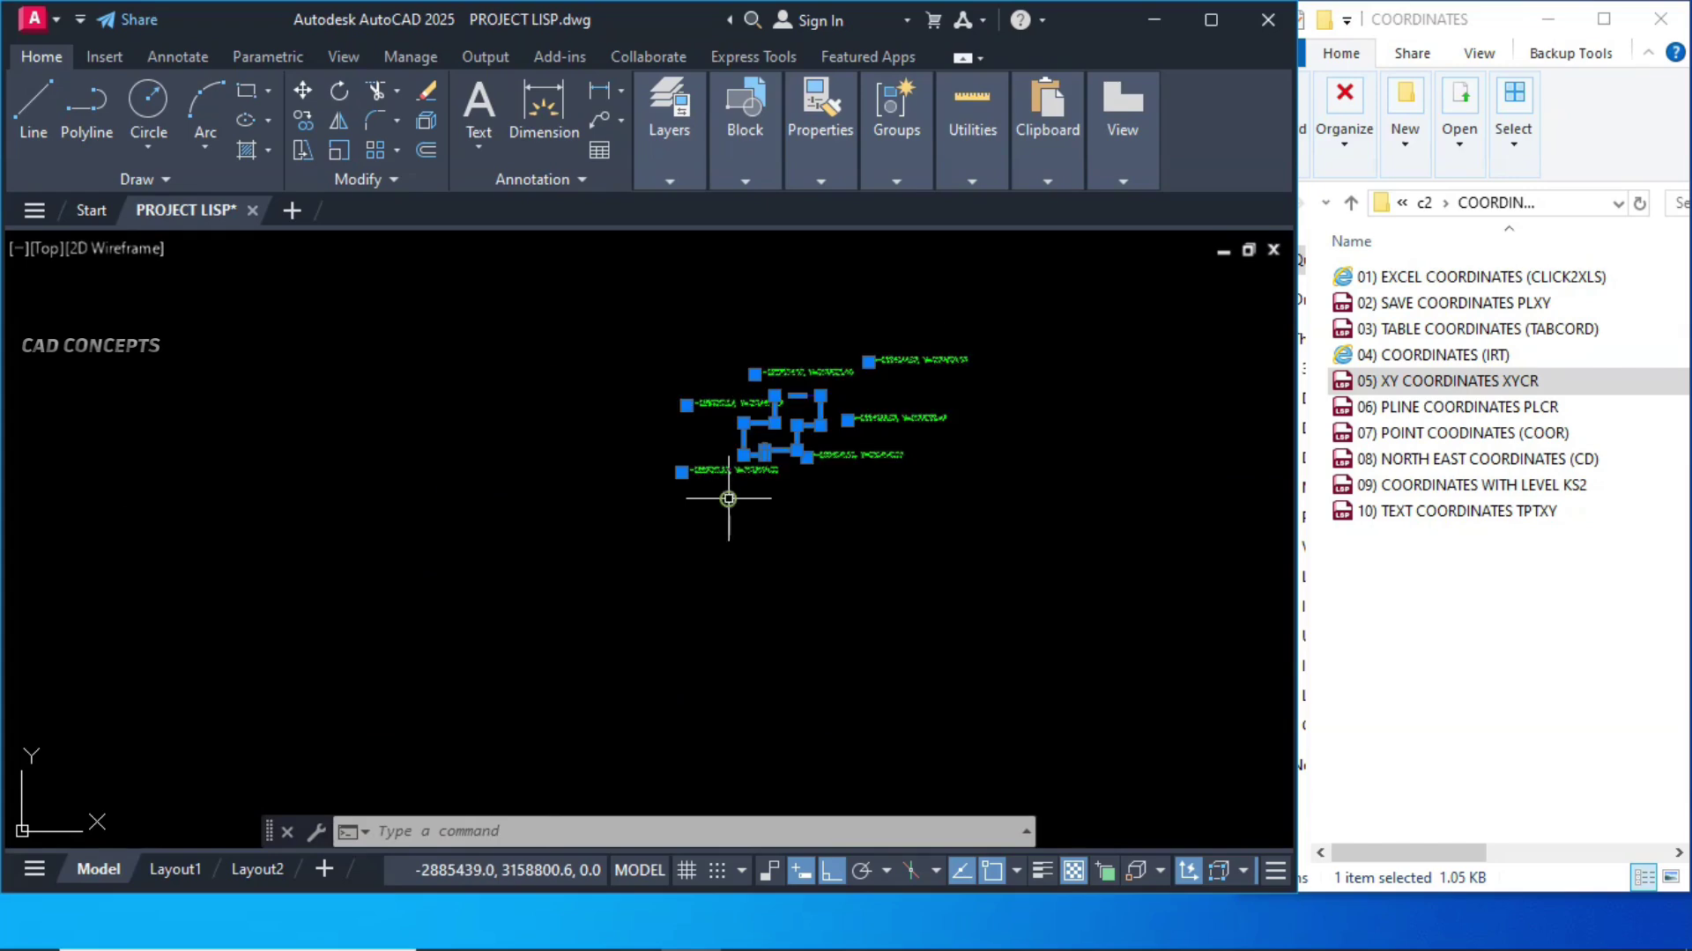
key("Delete")
- Zoom to the drawing extents and run XYCR on plot A-103's top-left corner, placing the text in the Plot Layout title block's blank area
key("Return")
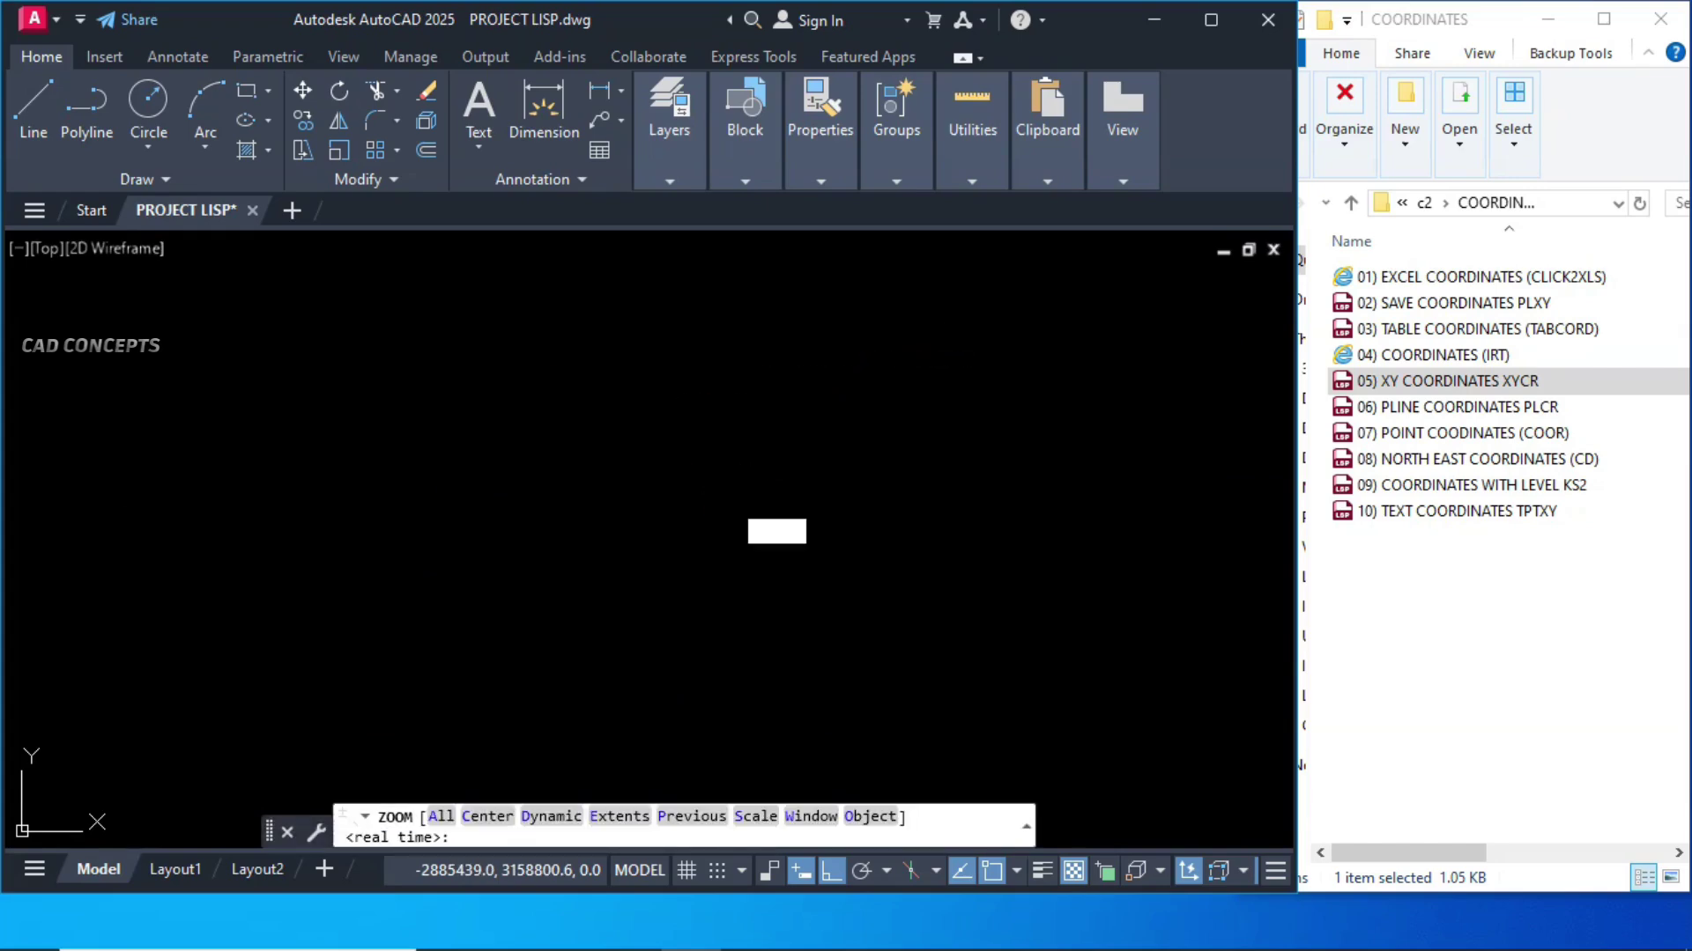
type("E")
key("Return")
scroll(484, 536, "up", 6)
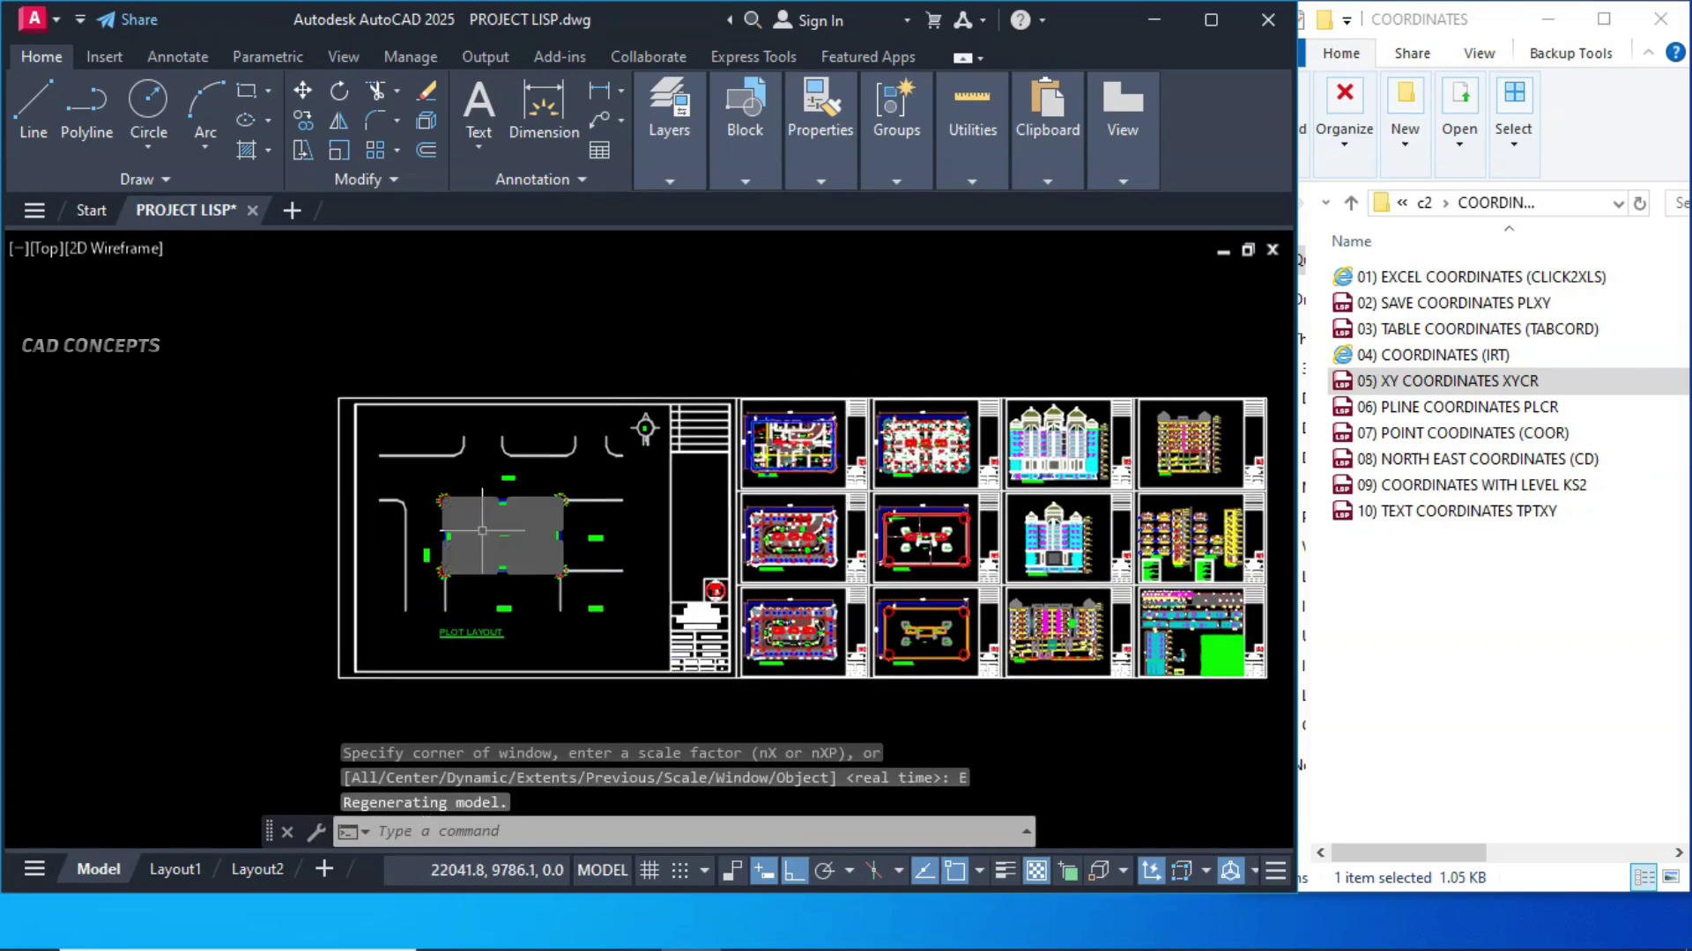
middle_click_drag(485, 536, 488, 513)
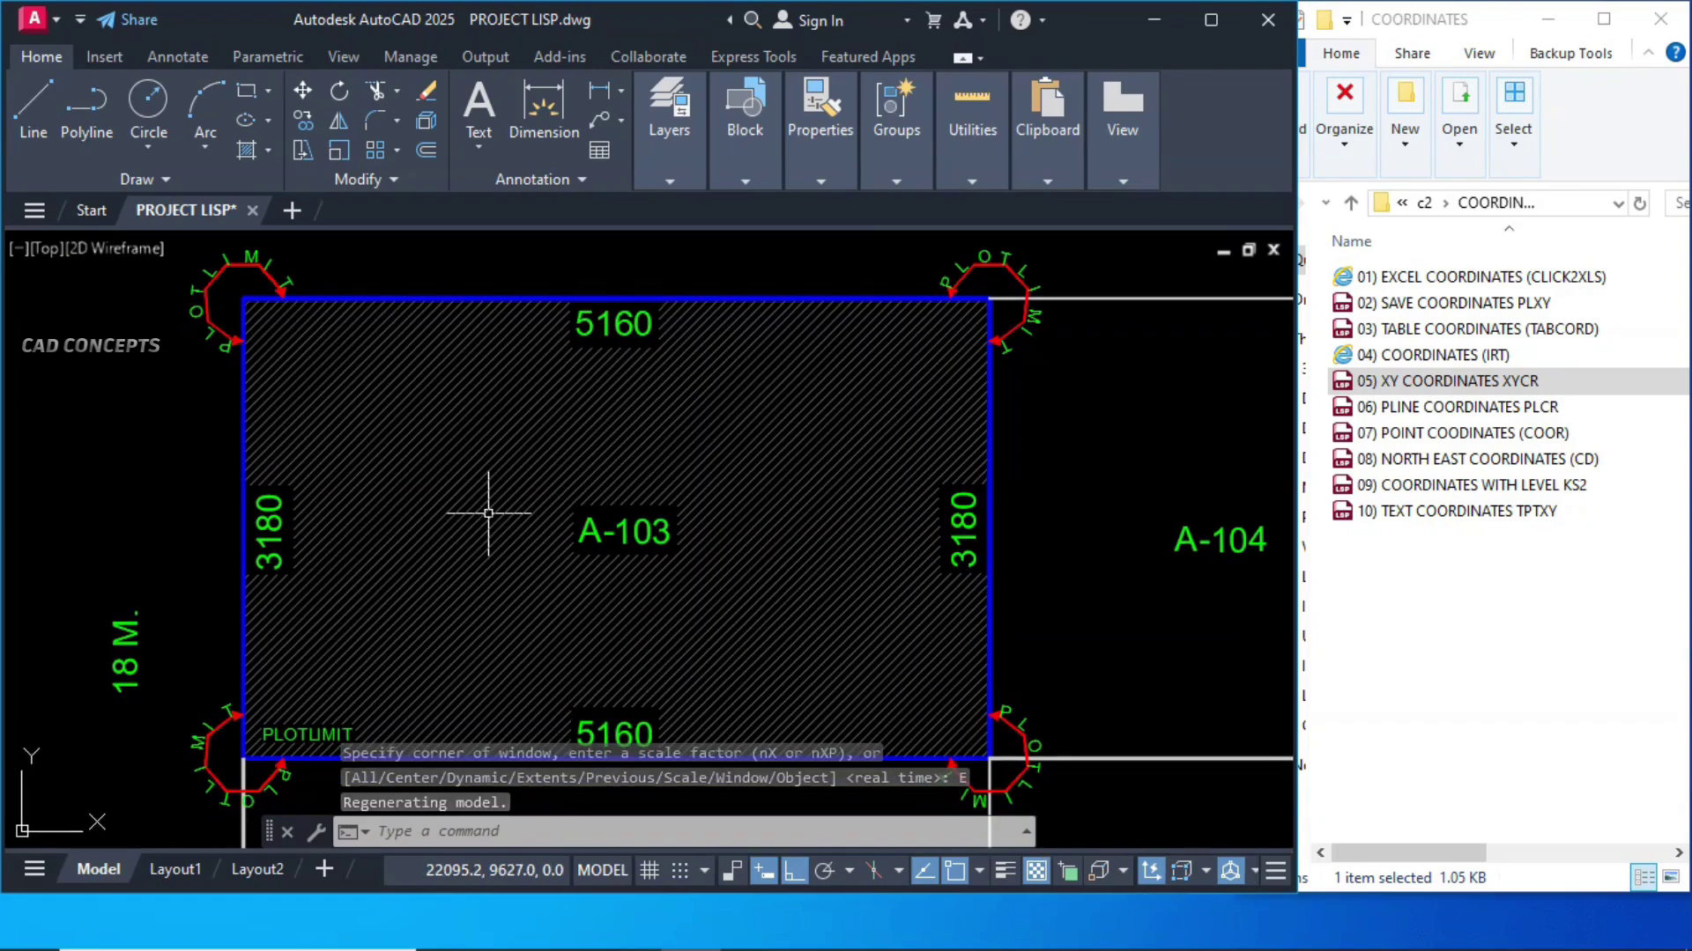
left_click(242, 300)
scroll(242, 300, "down", 6)
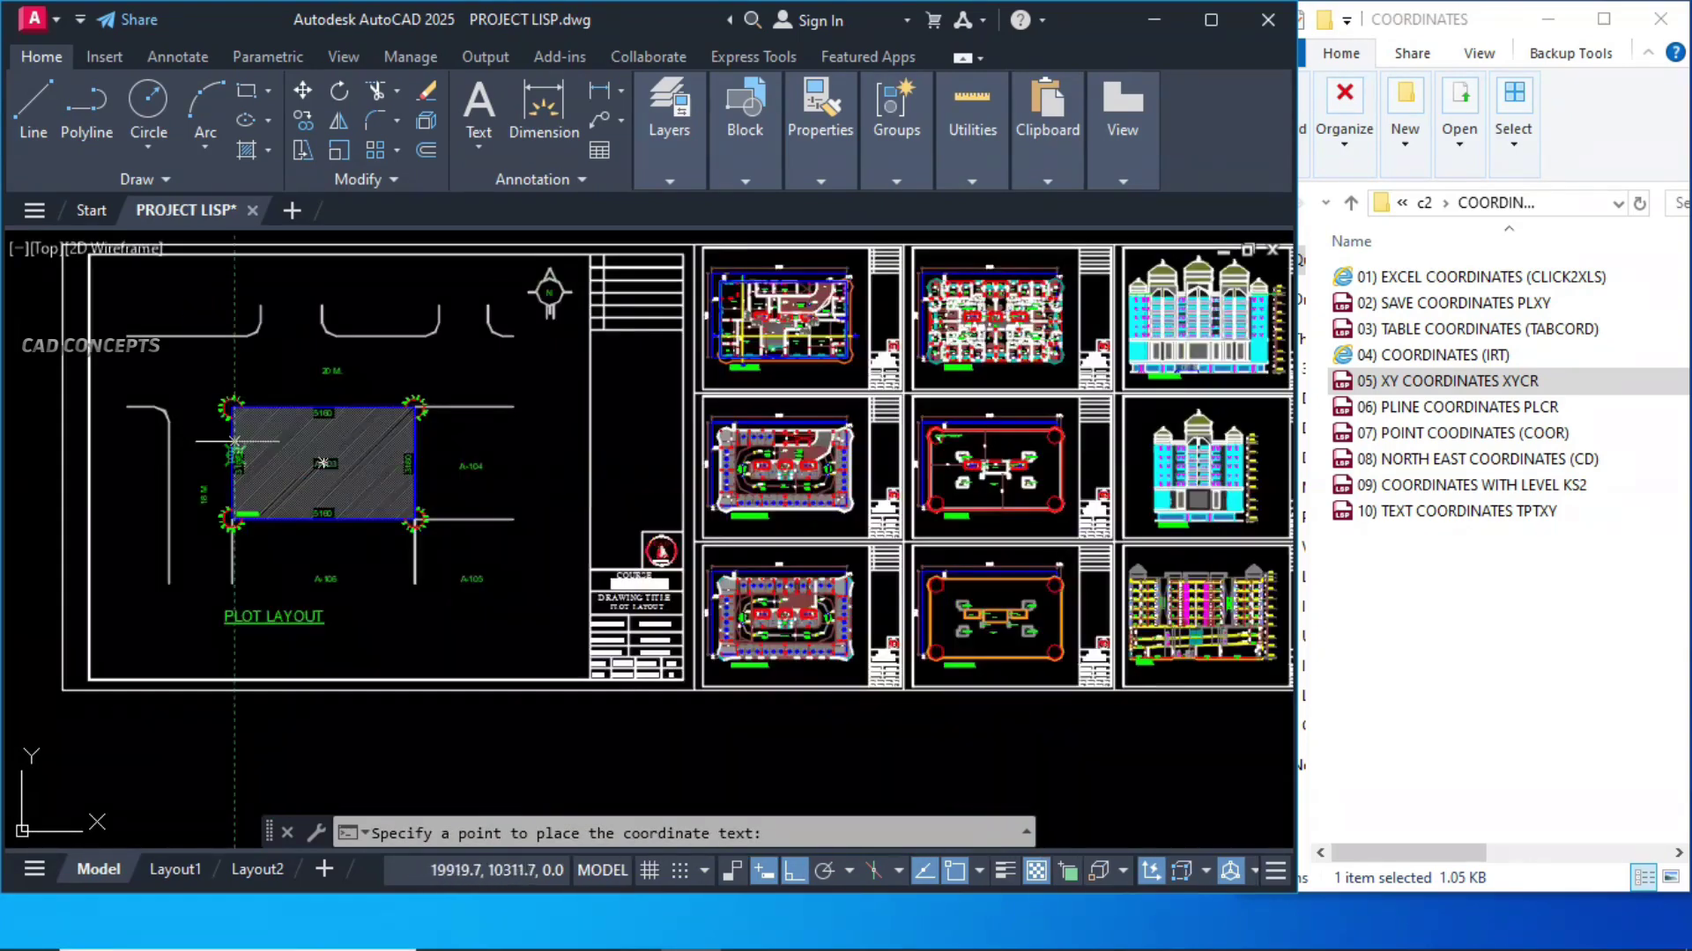
scroll(472, 431, "up", 3)
left_click(675, 360)
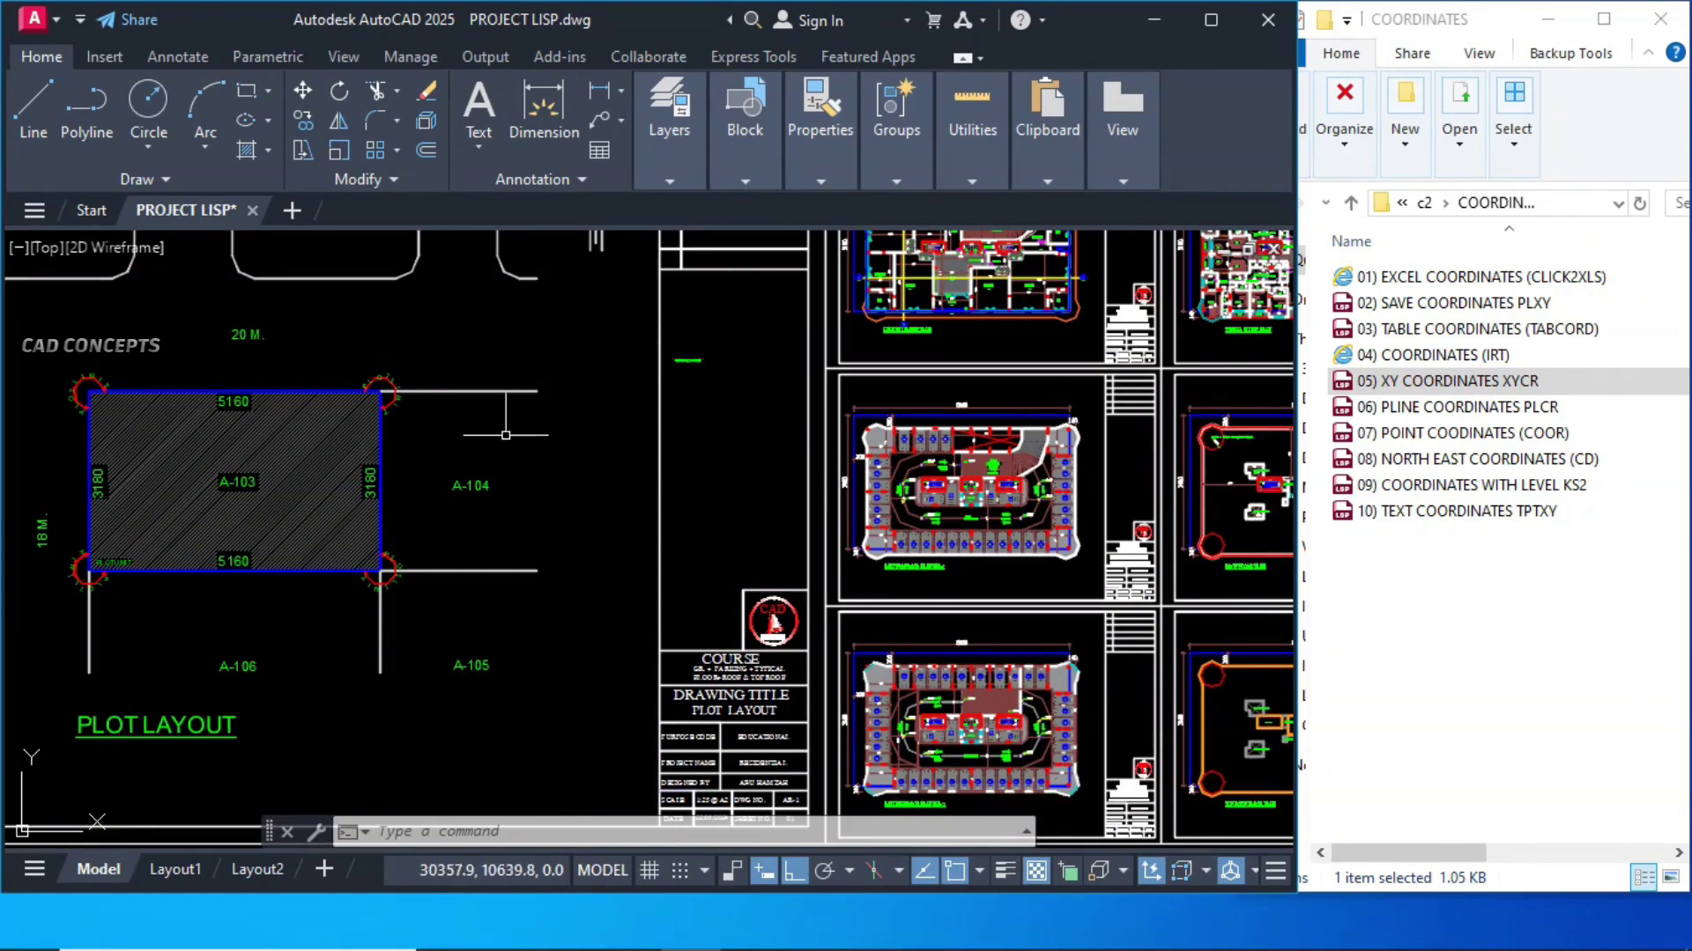
- Run XYCR on plot A-103's top-right corner, placing the coordinate text directly below the first one in the title block
key("Return")
left_click(381, 392)
scroll(674, 378, "up", 6)
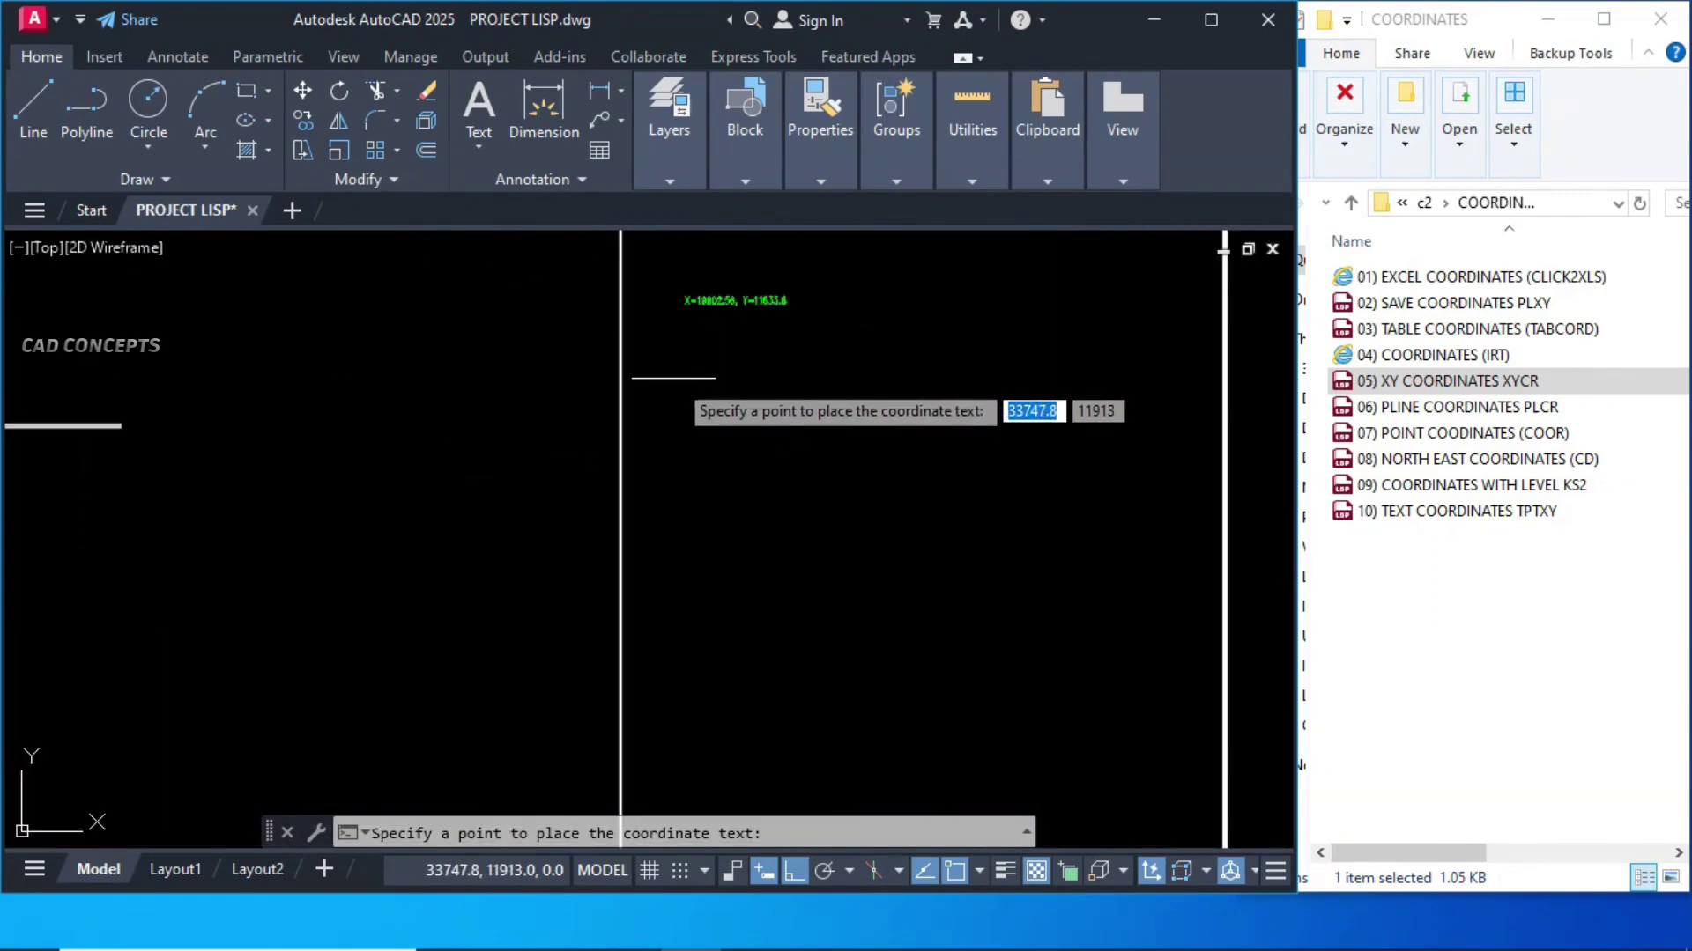
left_click(672, 368)
scroll(617, 440, "down", 5)
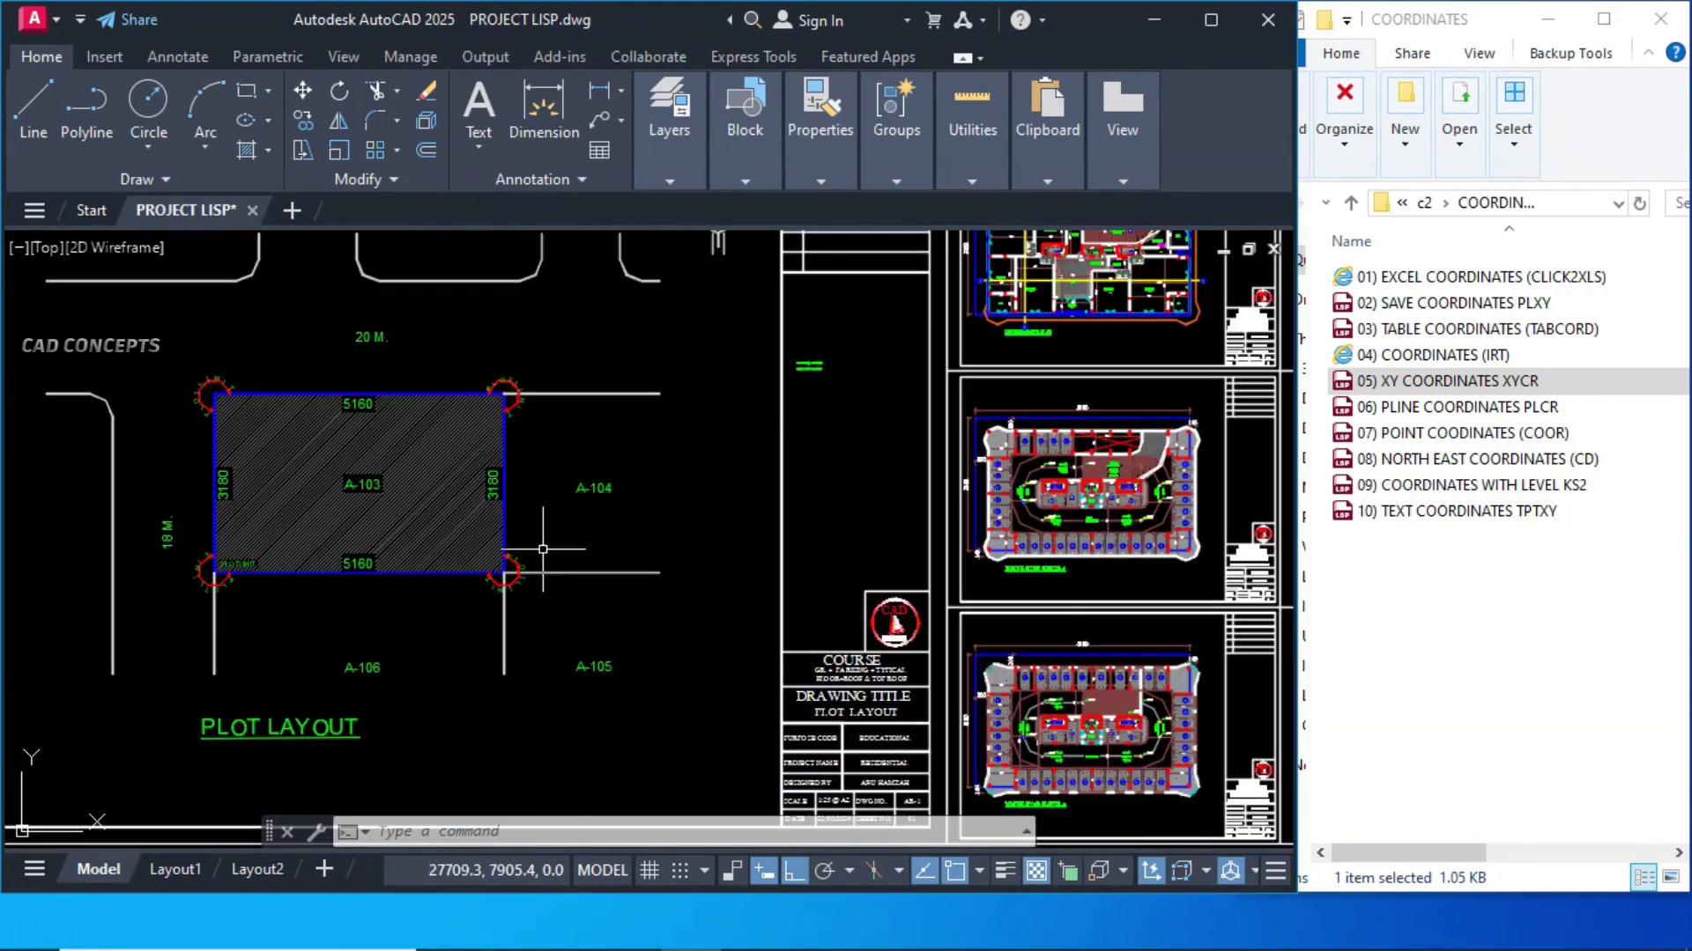
- Run XYCR on plot A-103's bottom-right and bottom-left corners, stacking their coordinate texts below the others in the title block
key("Return")
scroll(504, 571, "up", 6)
scroll(465, 573, "down", 3)
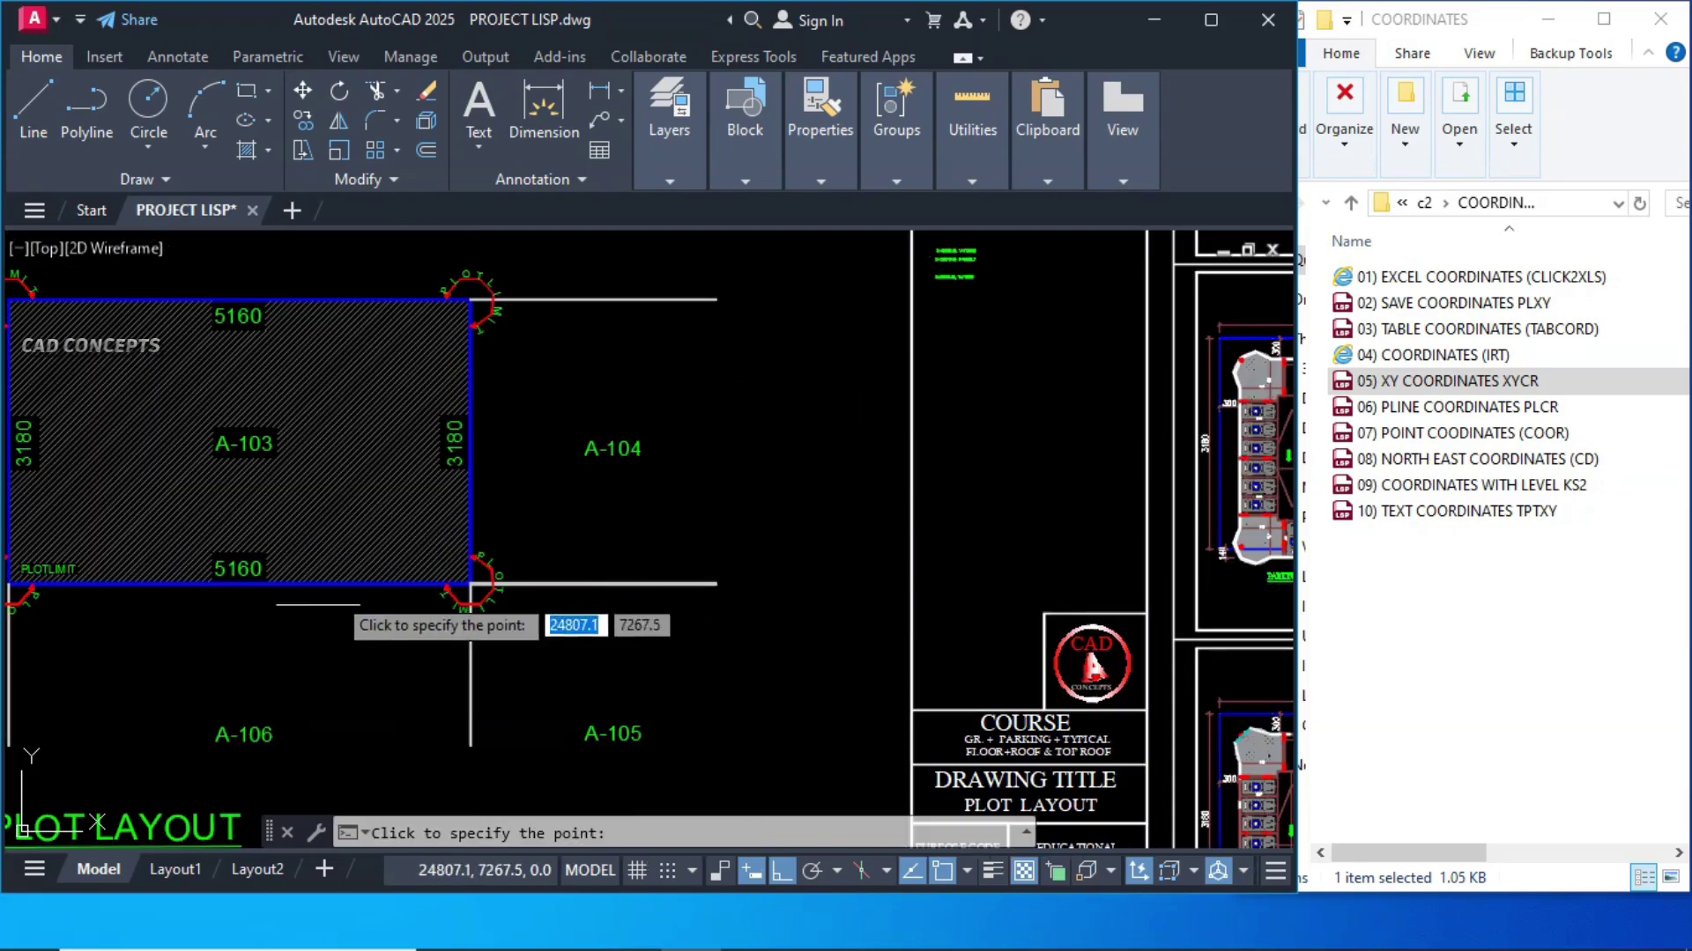
middle_click_drag(339, 588, 511, 568)
left_click(182, 568)
scroll(811, 381, "up", 5)
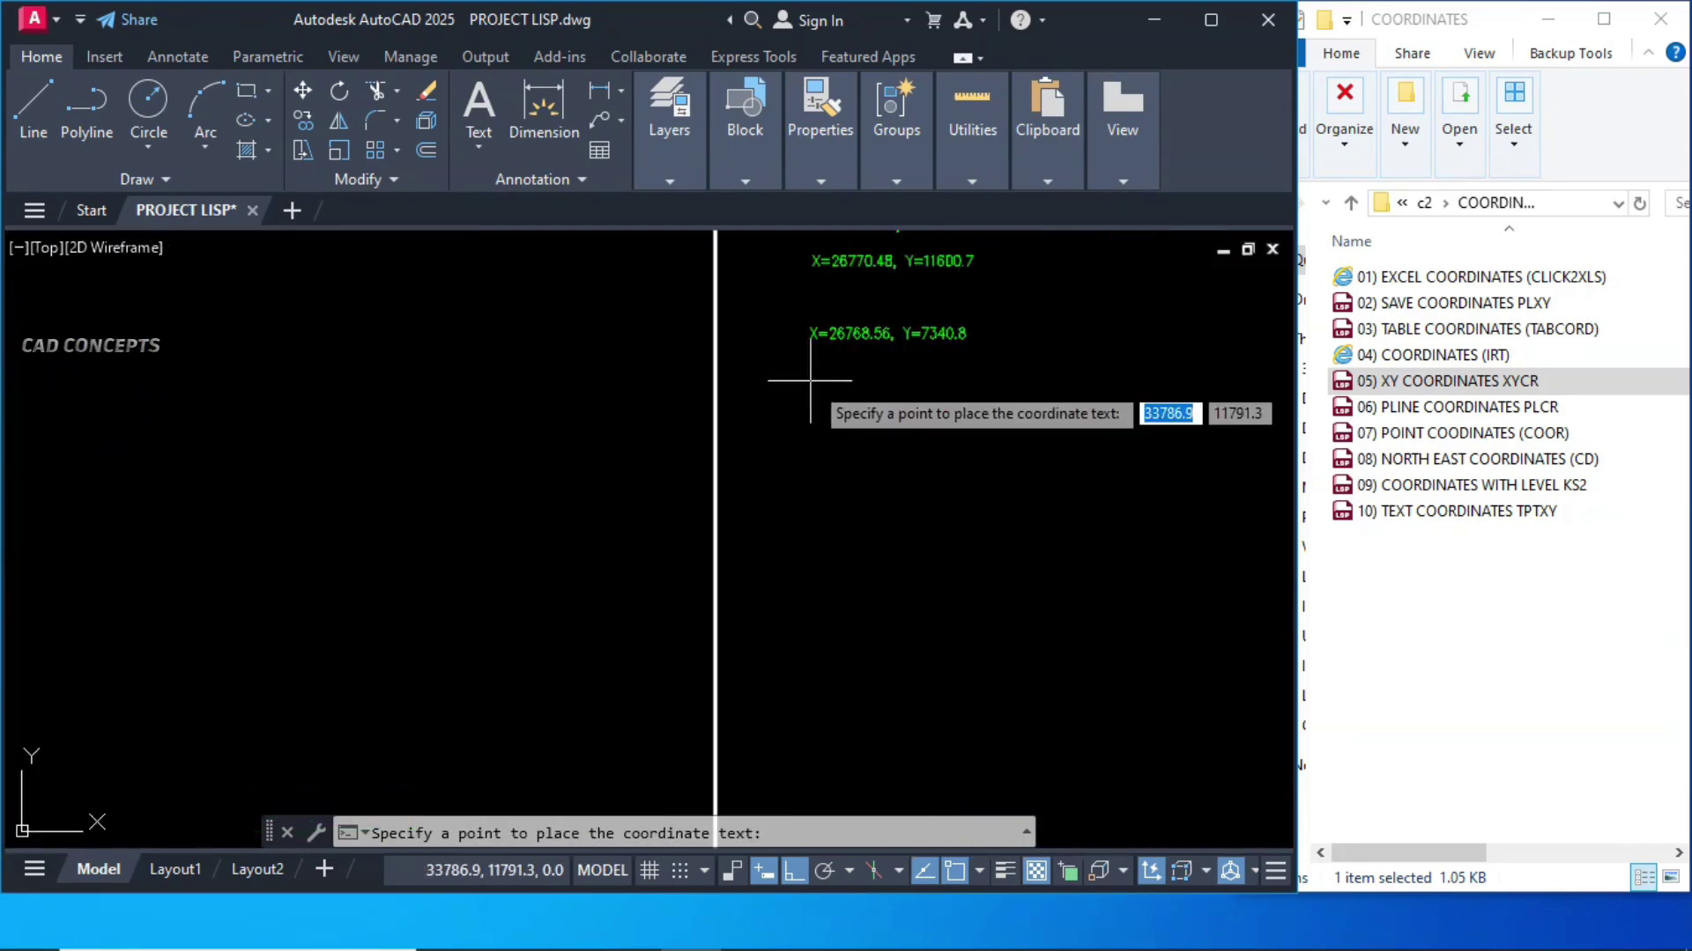
left_click(811, 380)
- Load "06) PLINE COORDINATES PLCR" and run PLCR on the blue polyline to label all its vertices with coordinates
left_click(1485, 388)
left_click(1053, 496)
left_click(1473, 391)
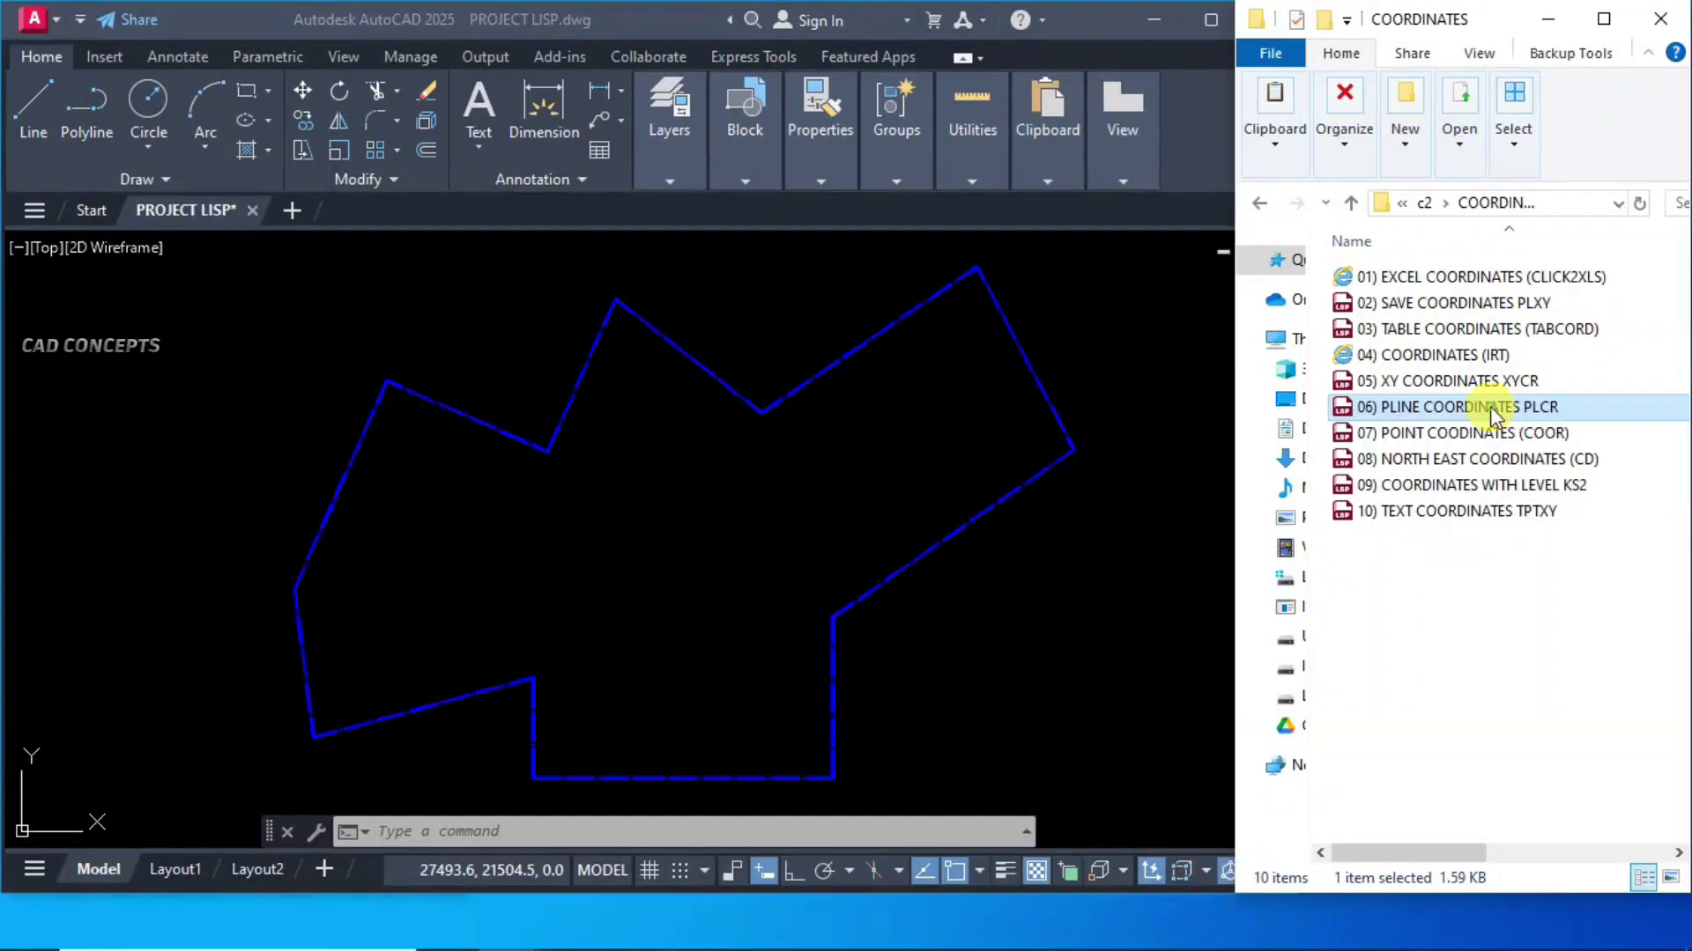
left_click_drag(1489, 405, 1060, 536)
left_click_drag(744, 569, 744, 569)
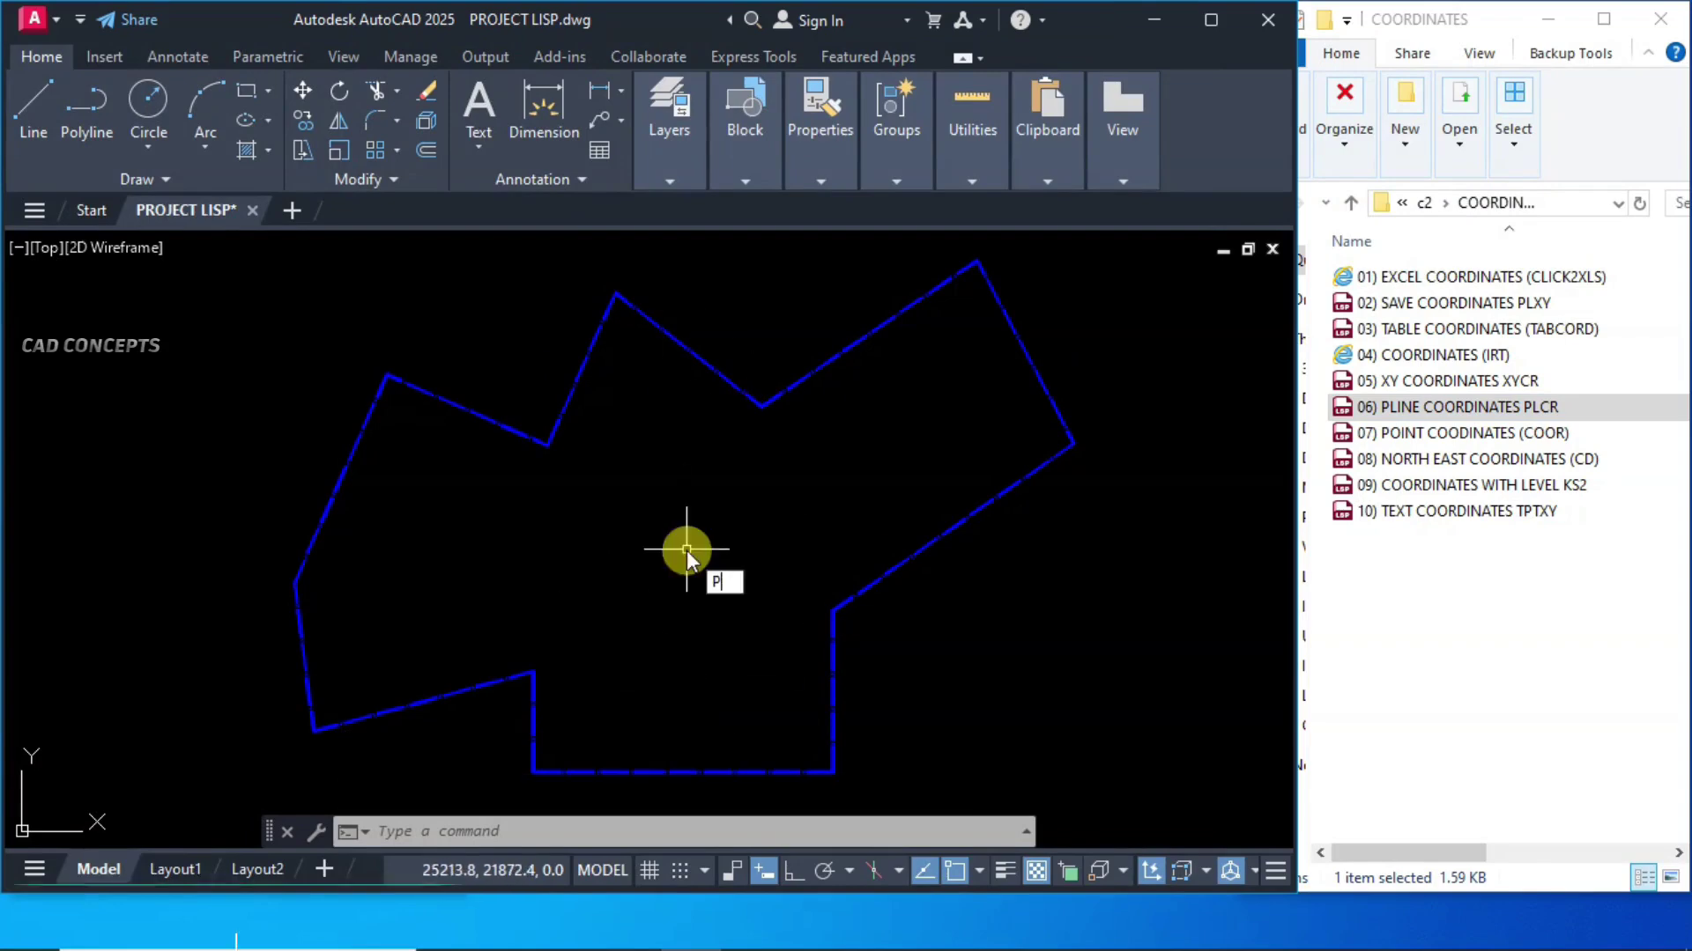
type("LCR")
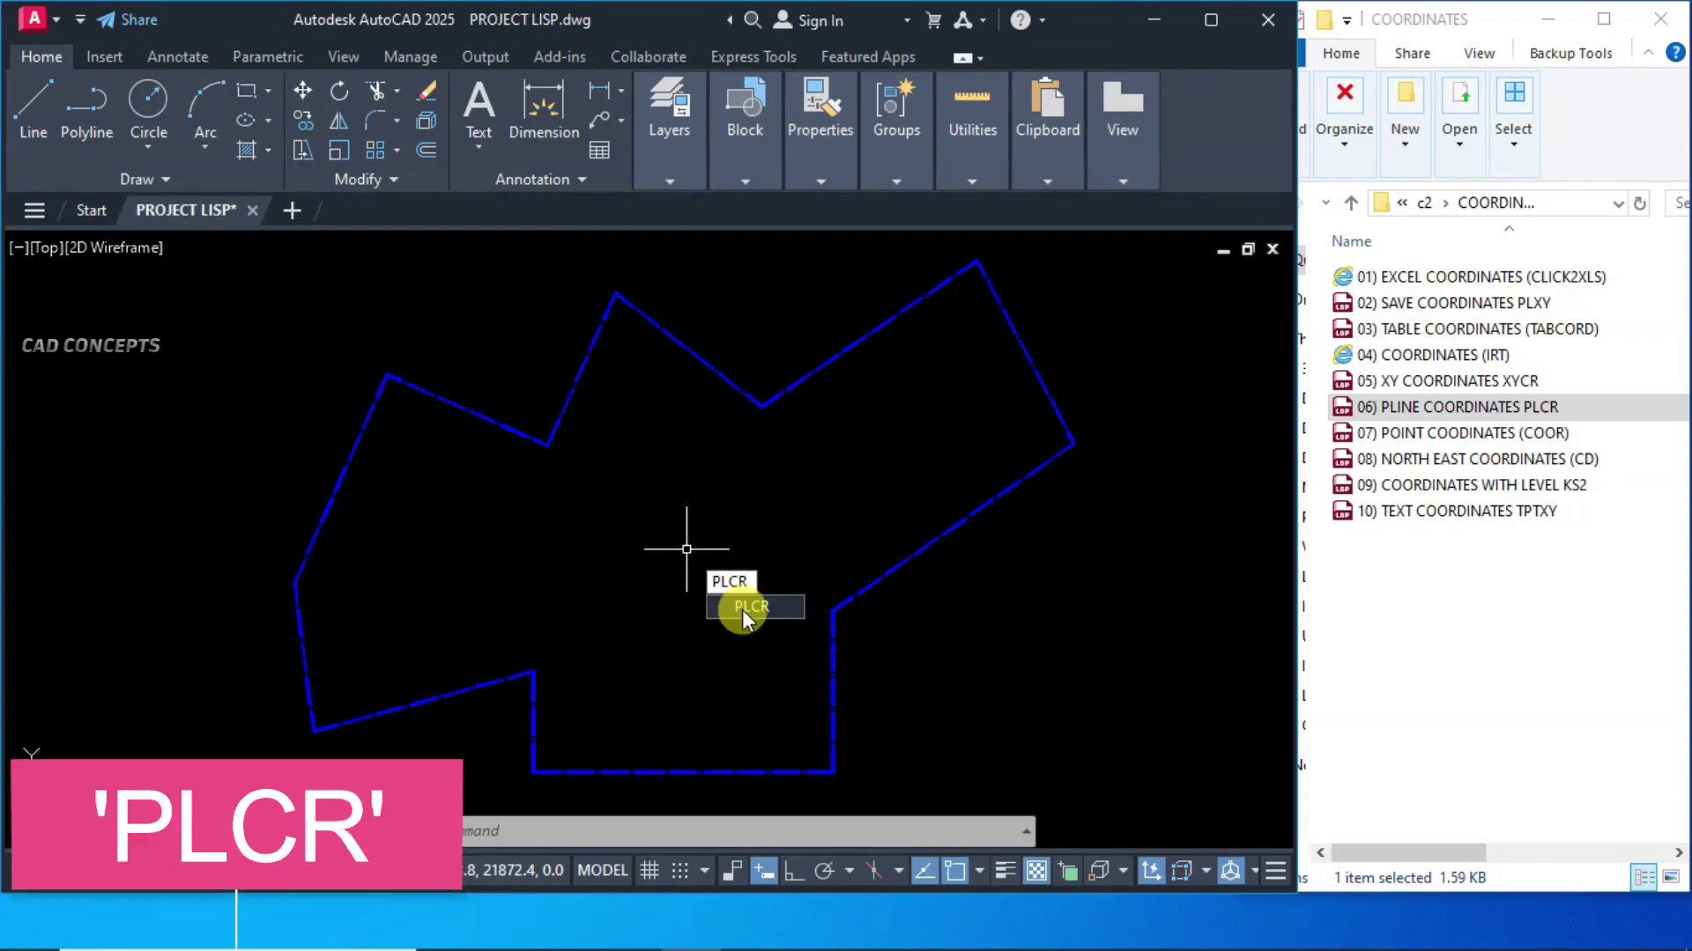
left_click(745, 607)
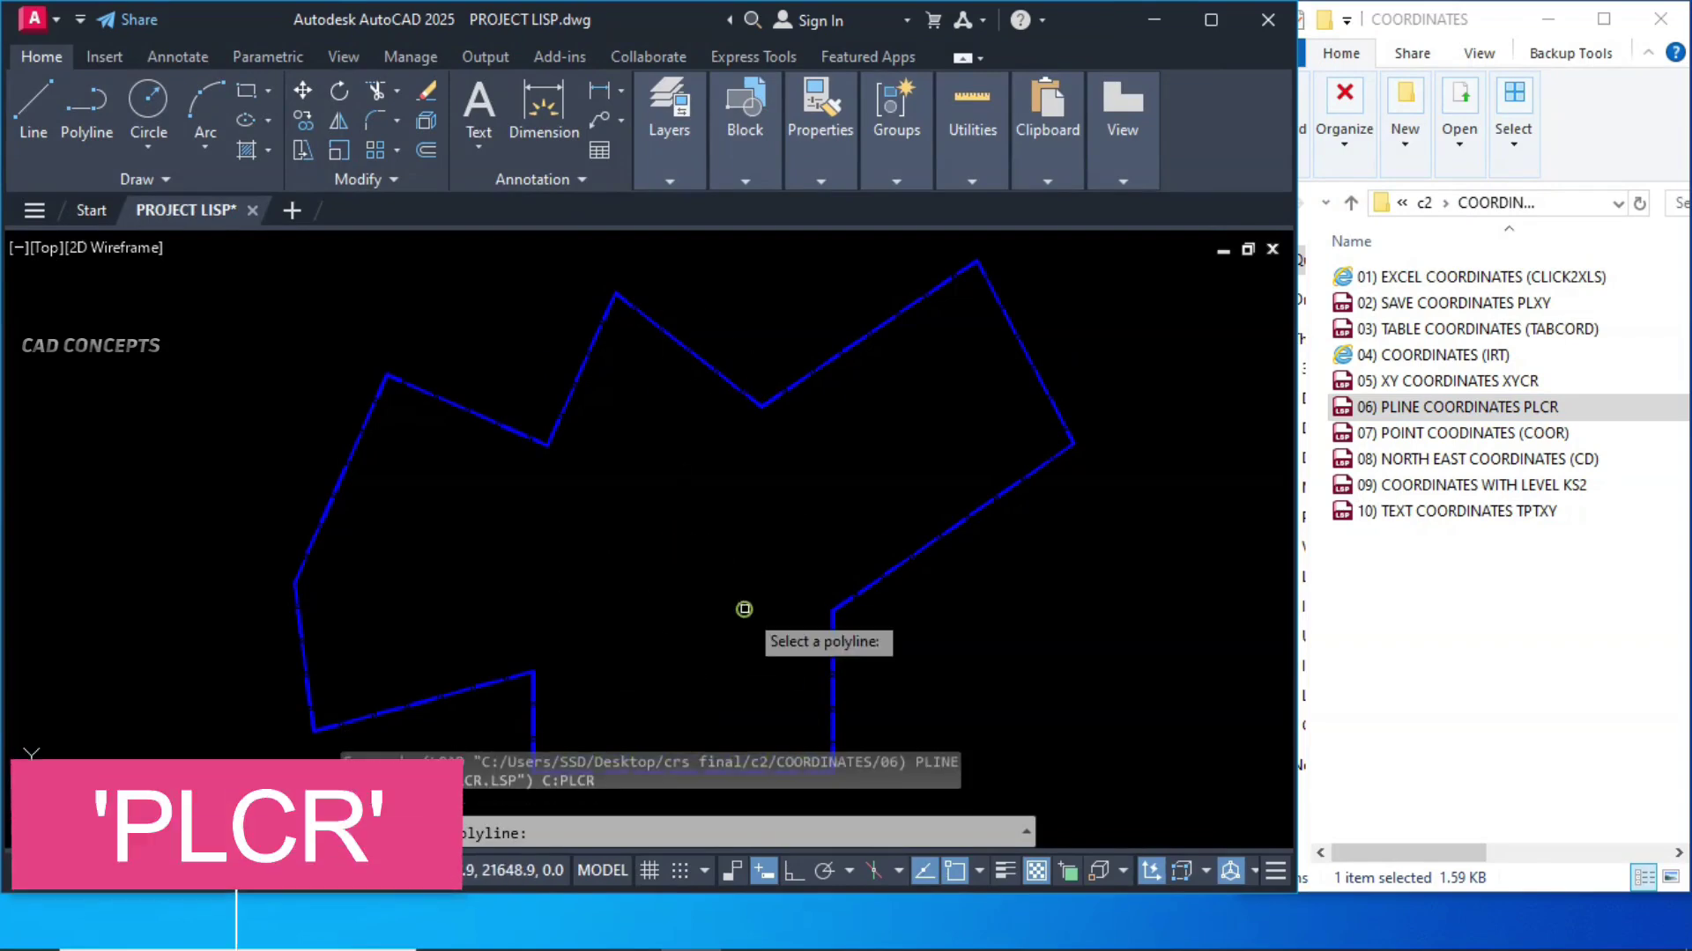
left_click(1072, 436)
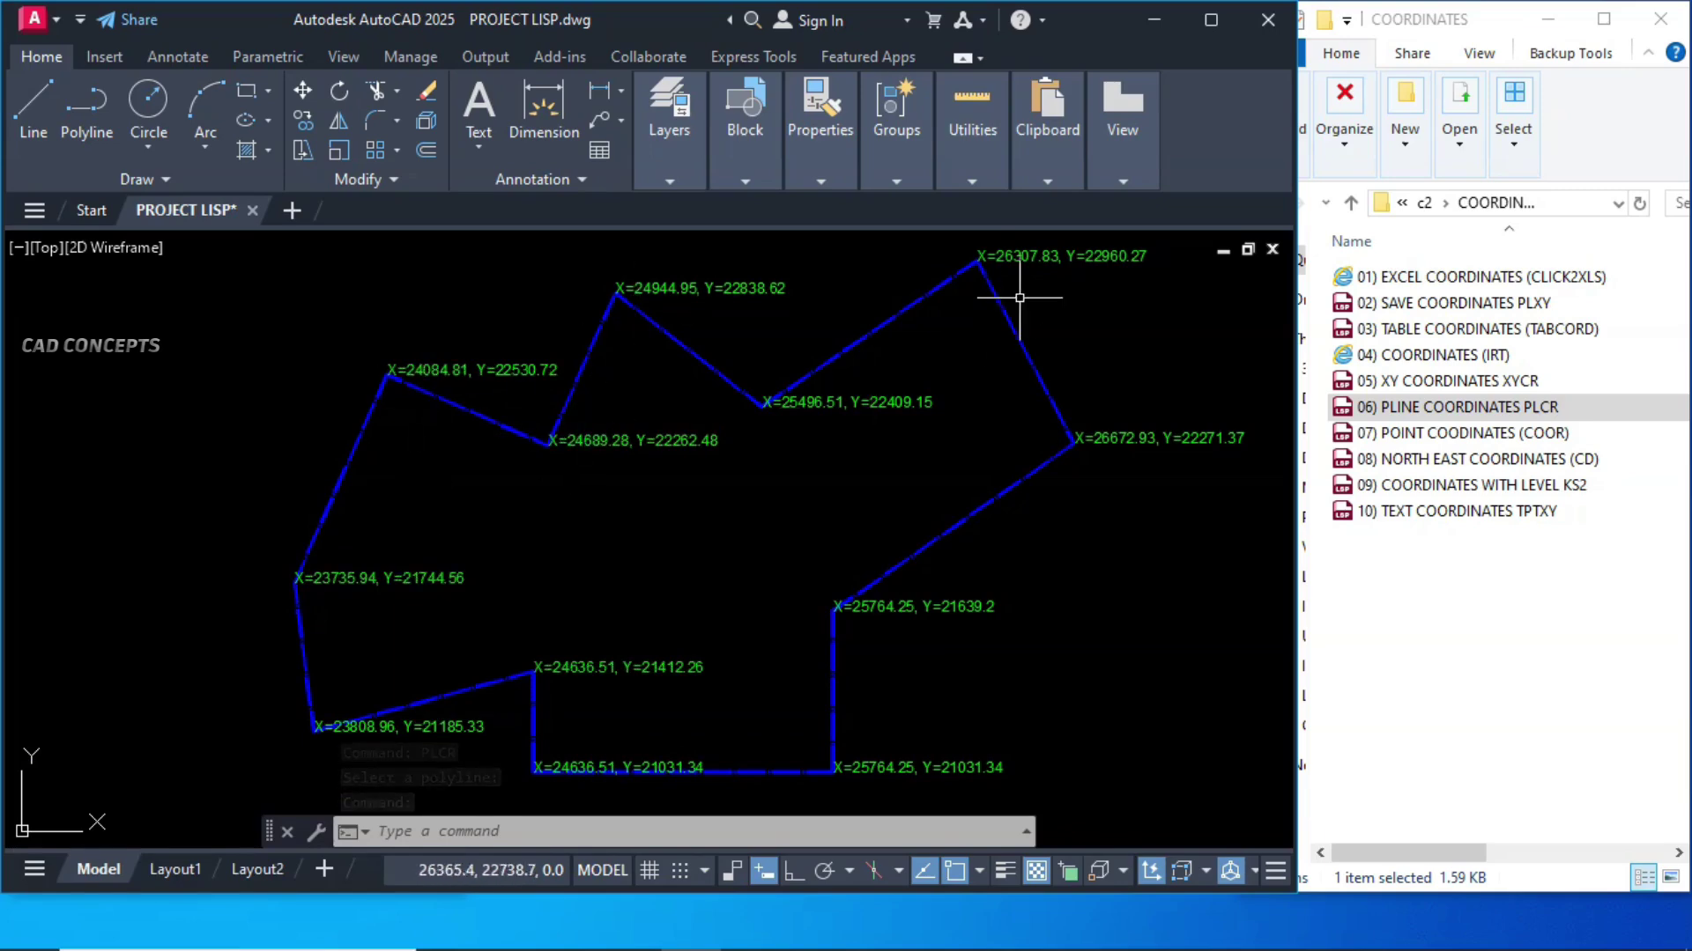
middle_click_drag(911, 712, 899, 725)
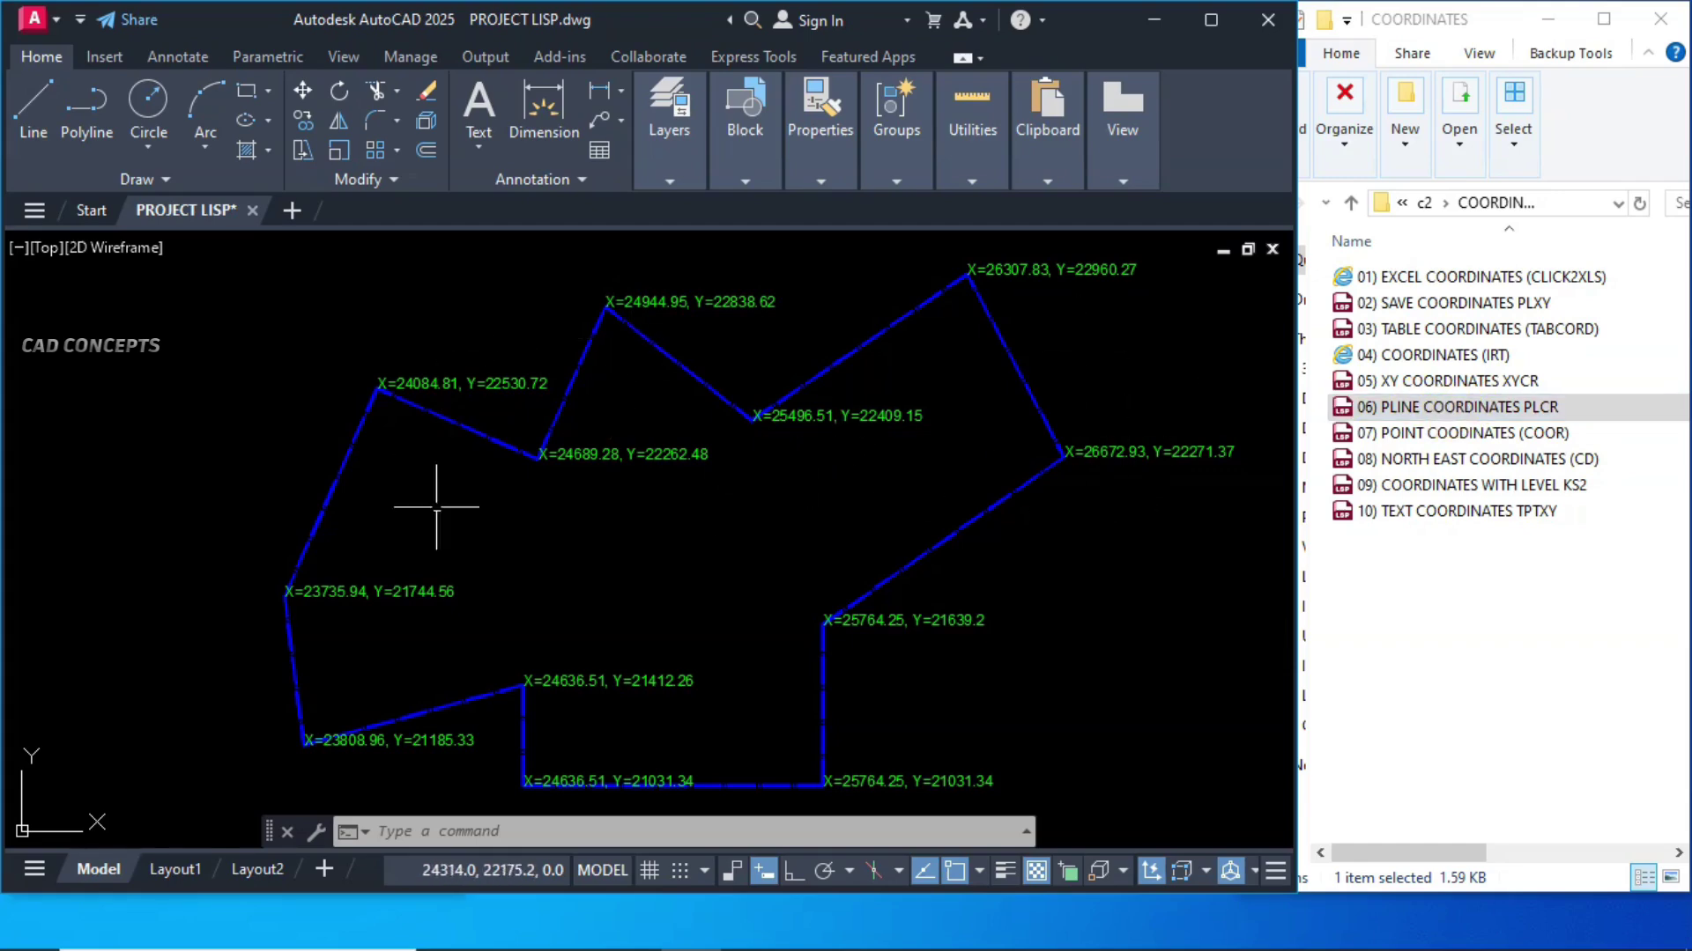
- Load "07) POINT COODINATES (COOR)" and run COOR from the outline's rightmost and topmost vertices, with start number 1 and the table to its right
left_click(1430, 405)
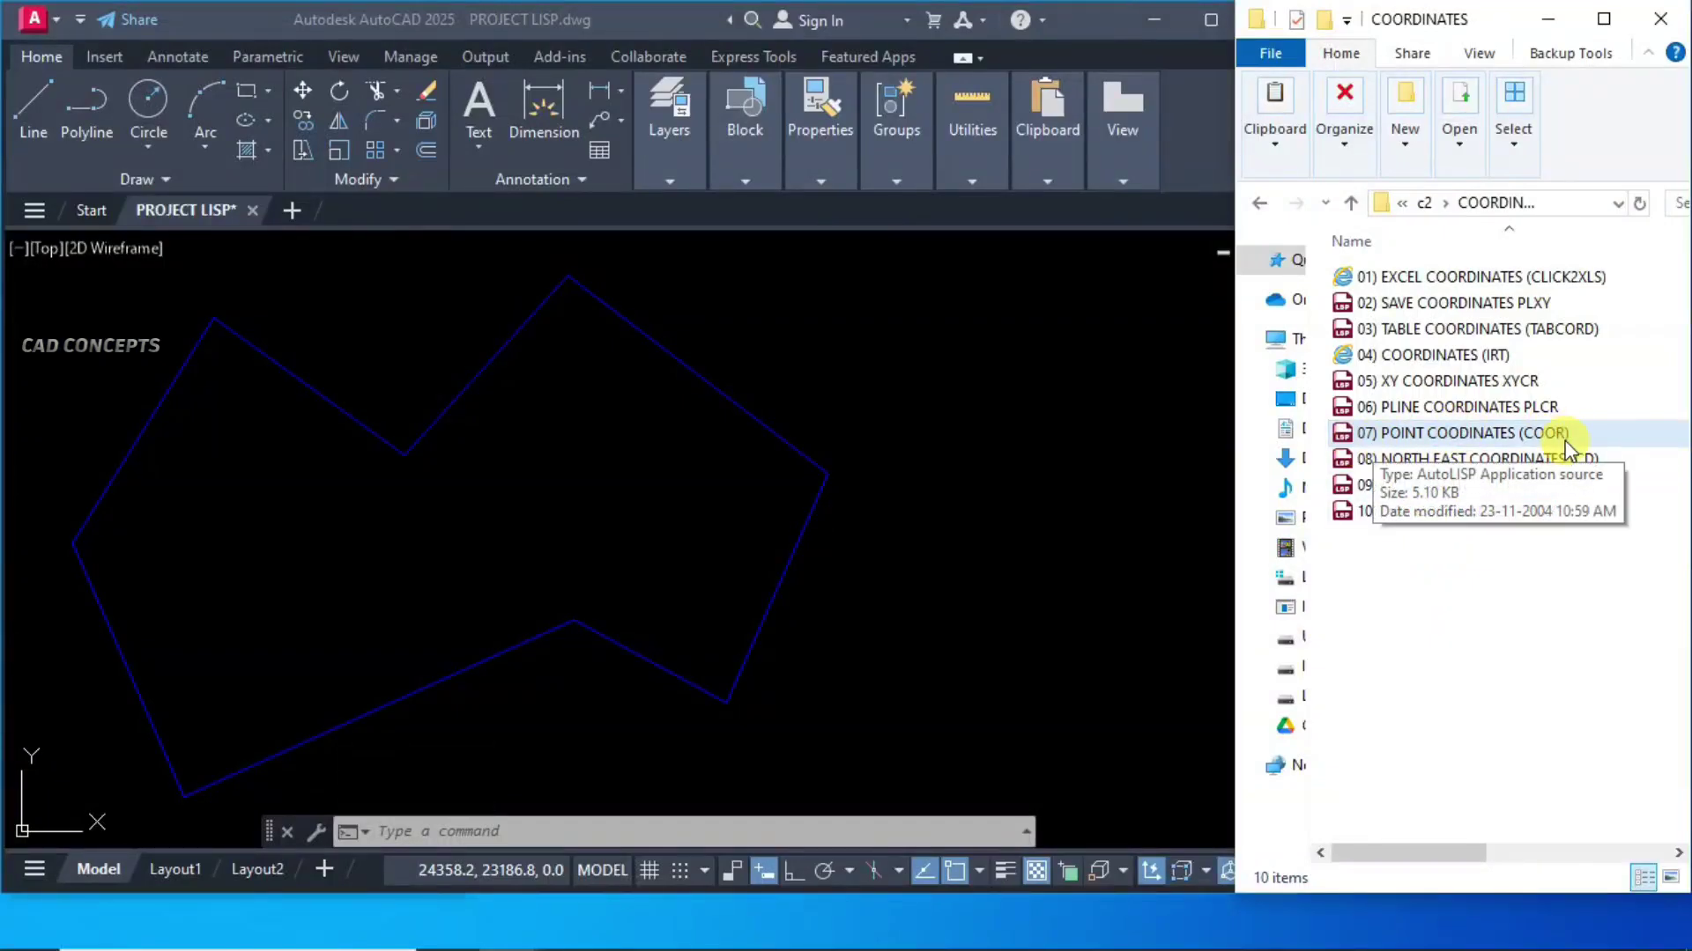
left_click_drag(1526, 438, 876, 566)
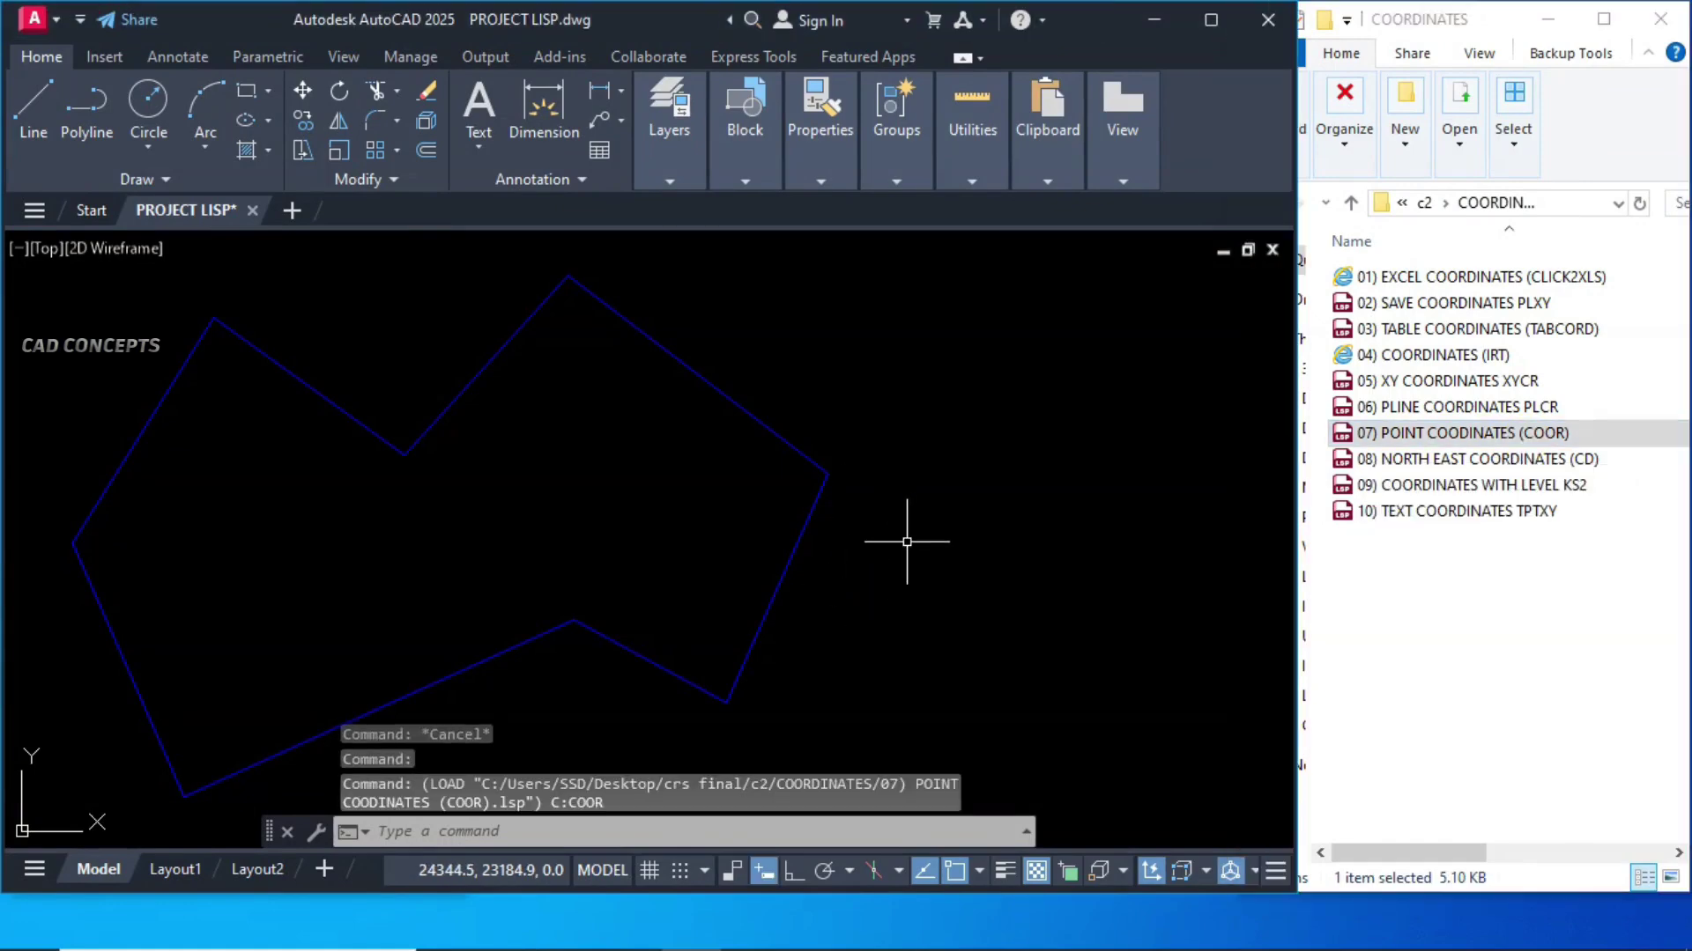
type("COOR")
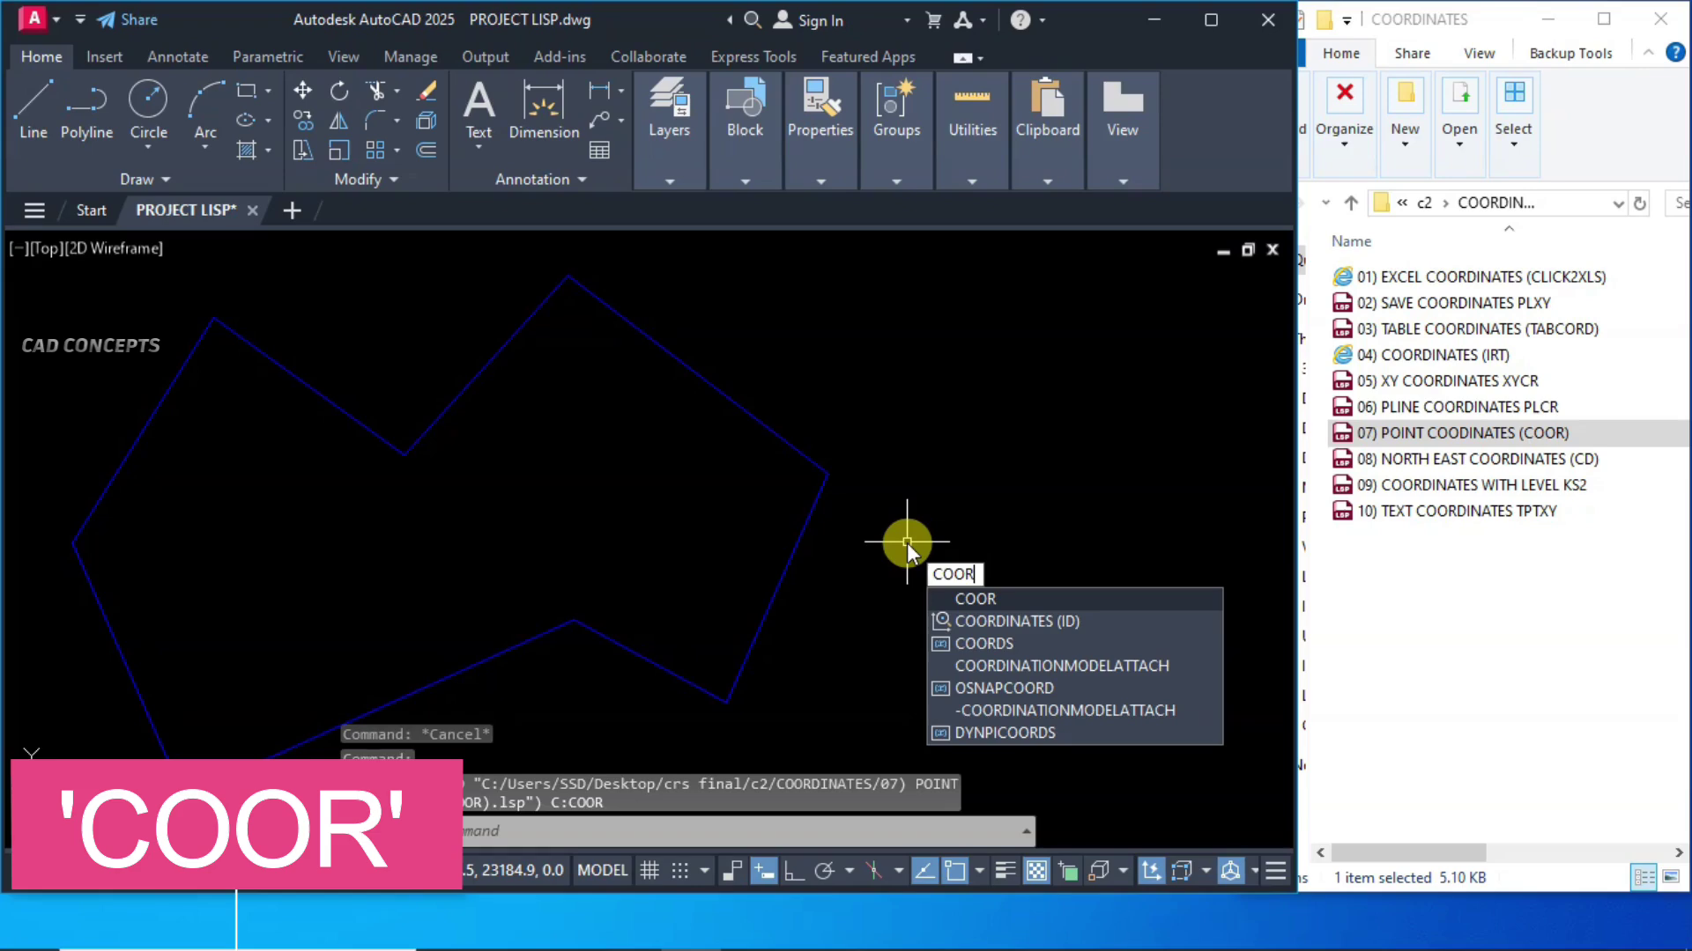
key("Return")
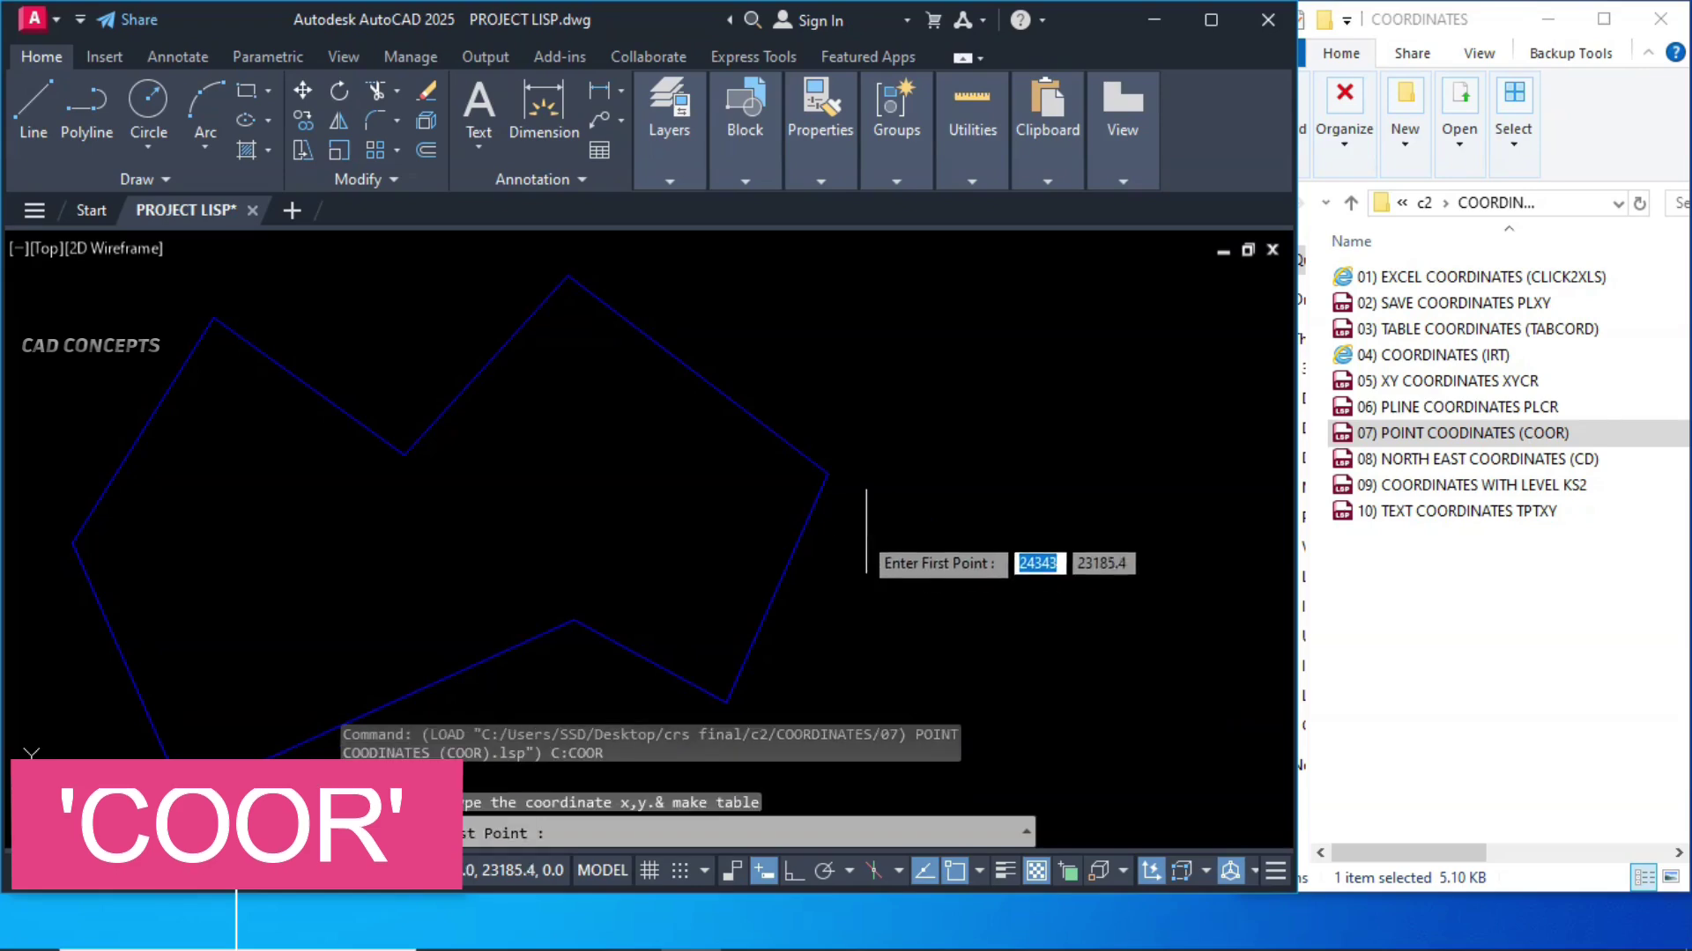
left_click(828, 476)
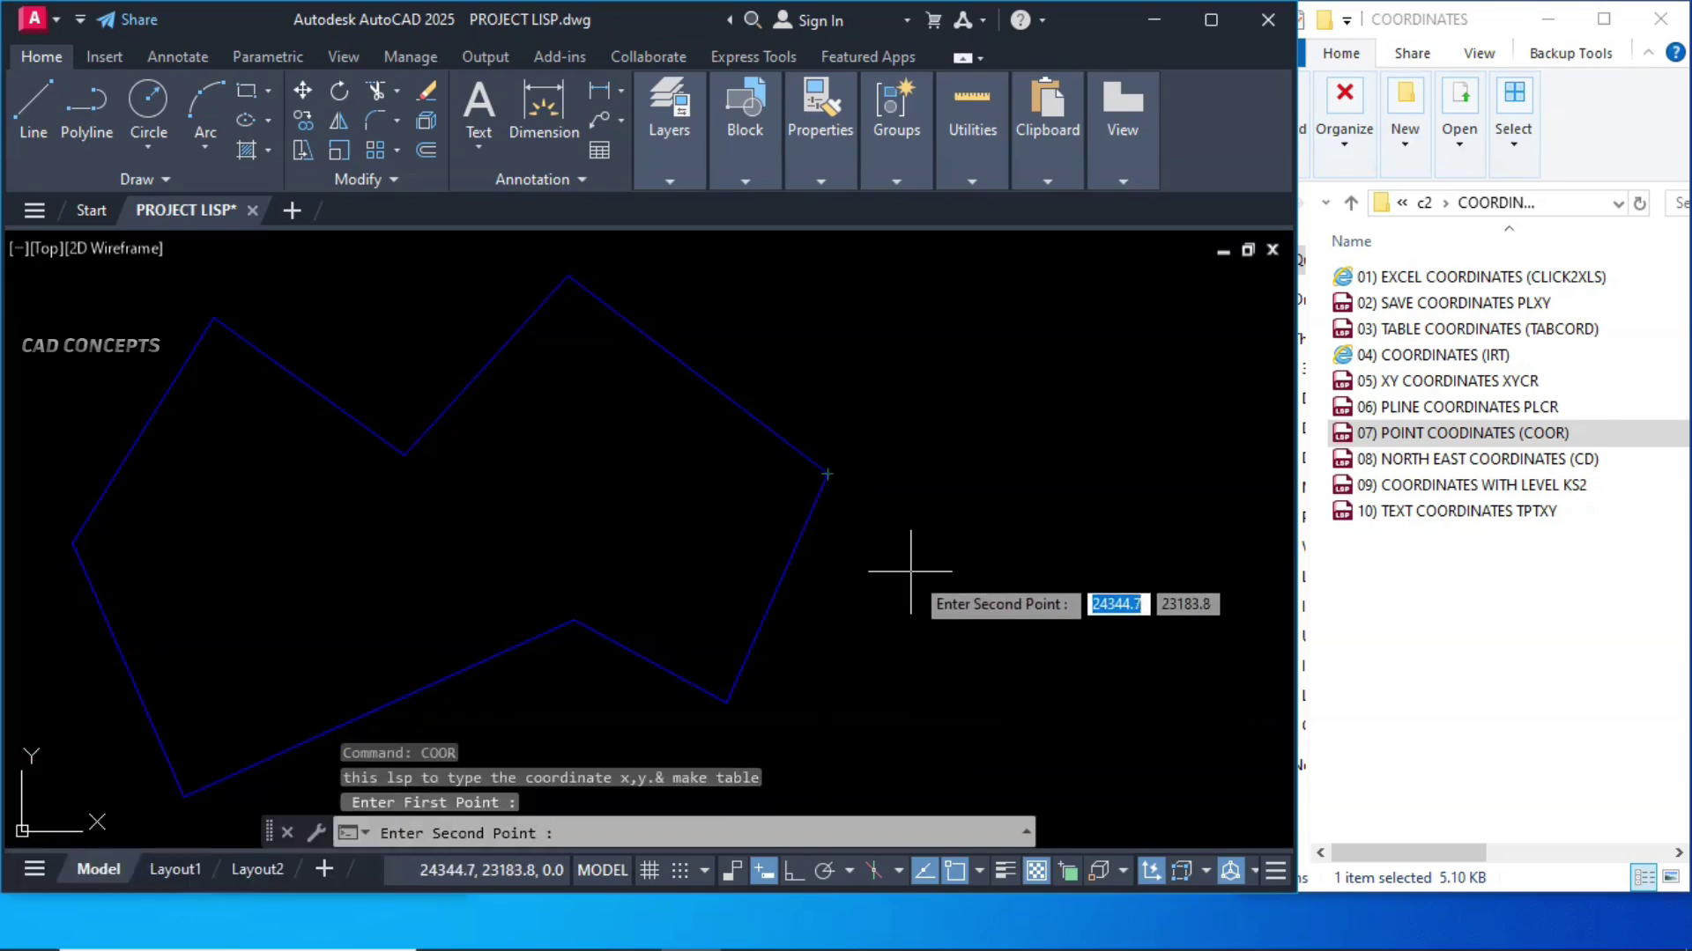
left_click(568, 278)
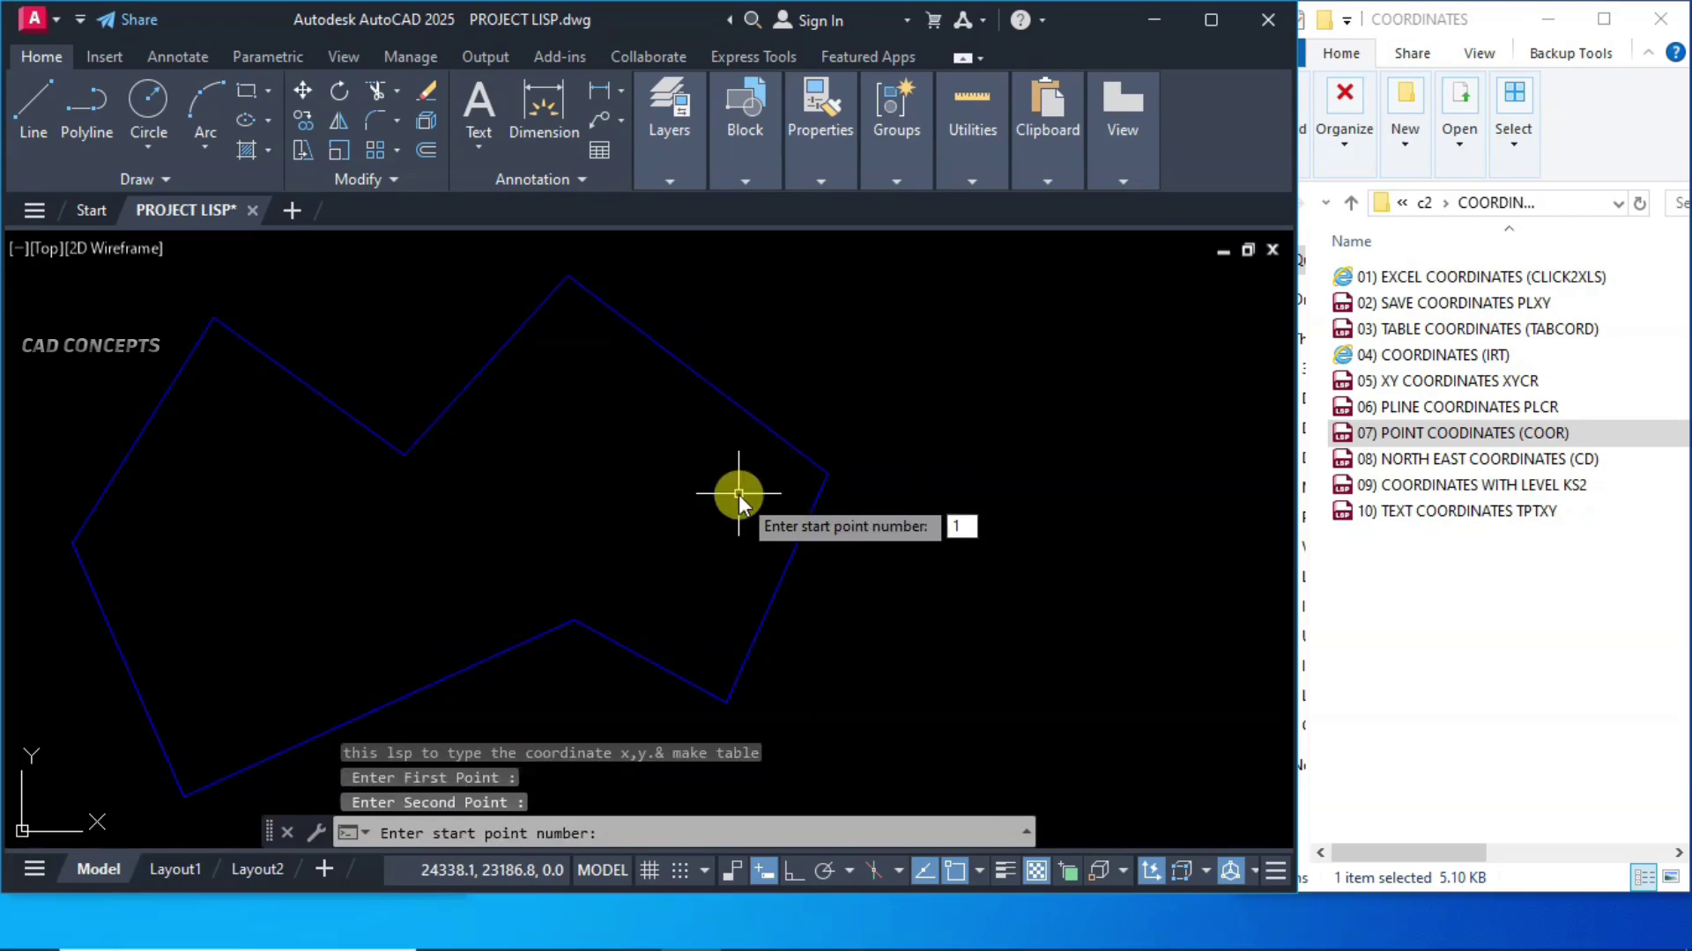
type("1")
key("Return")
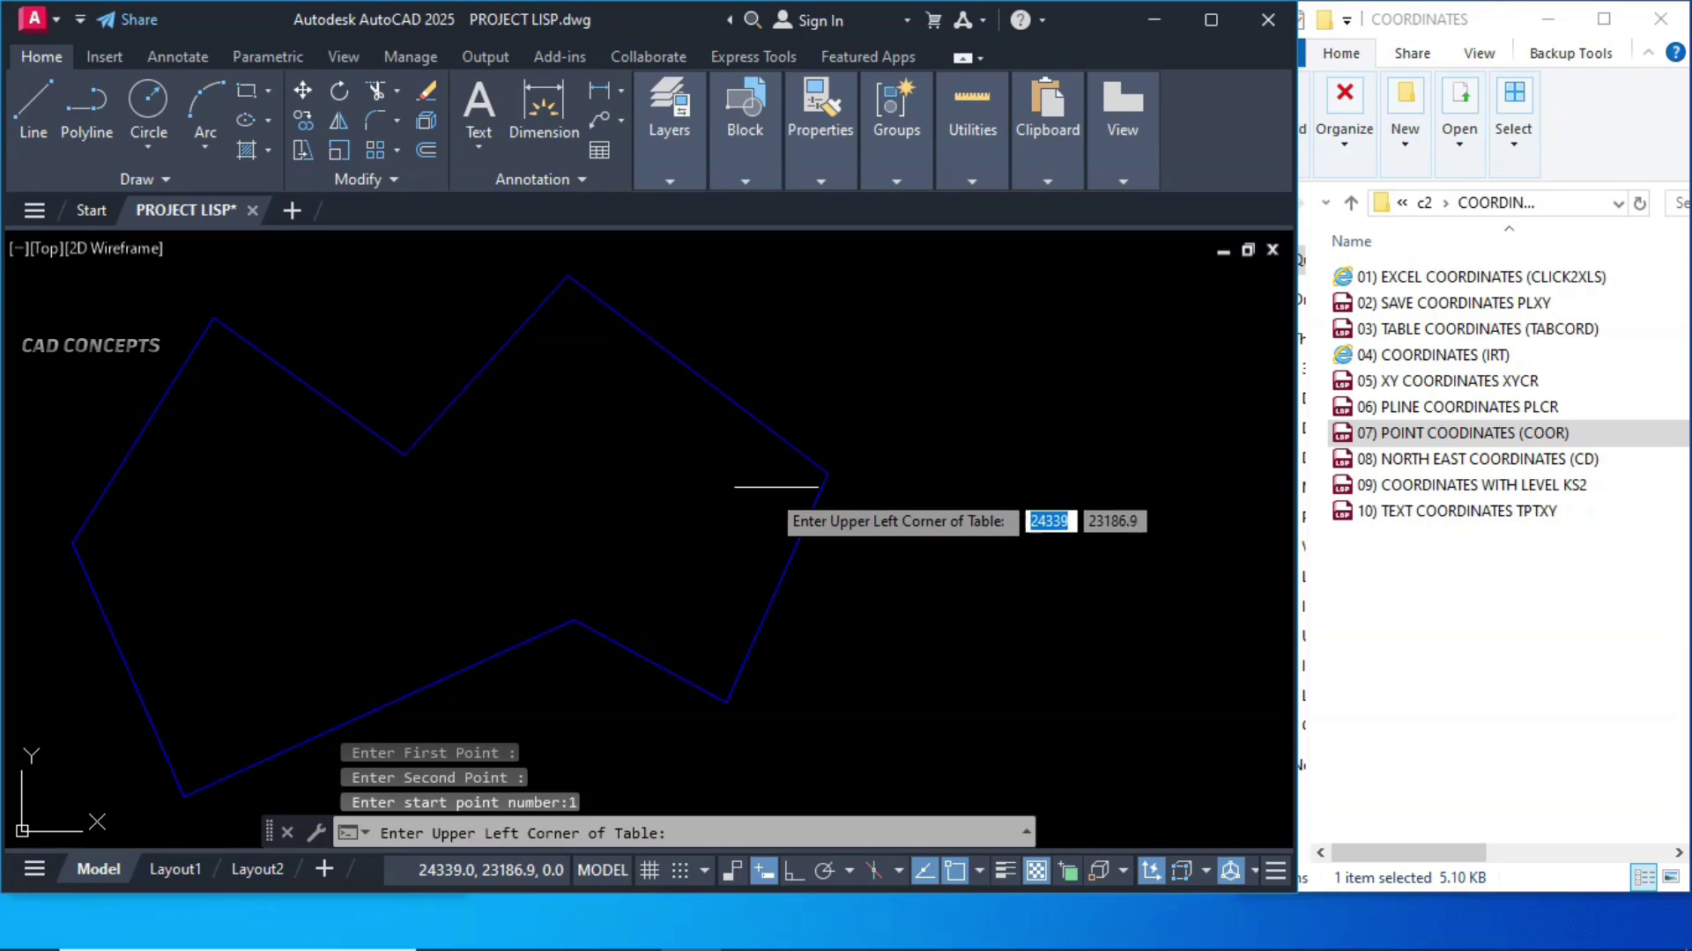
left_click(949, 377)
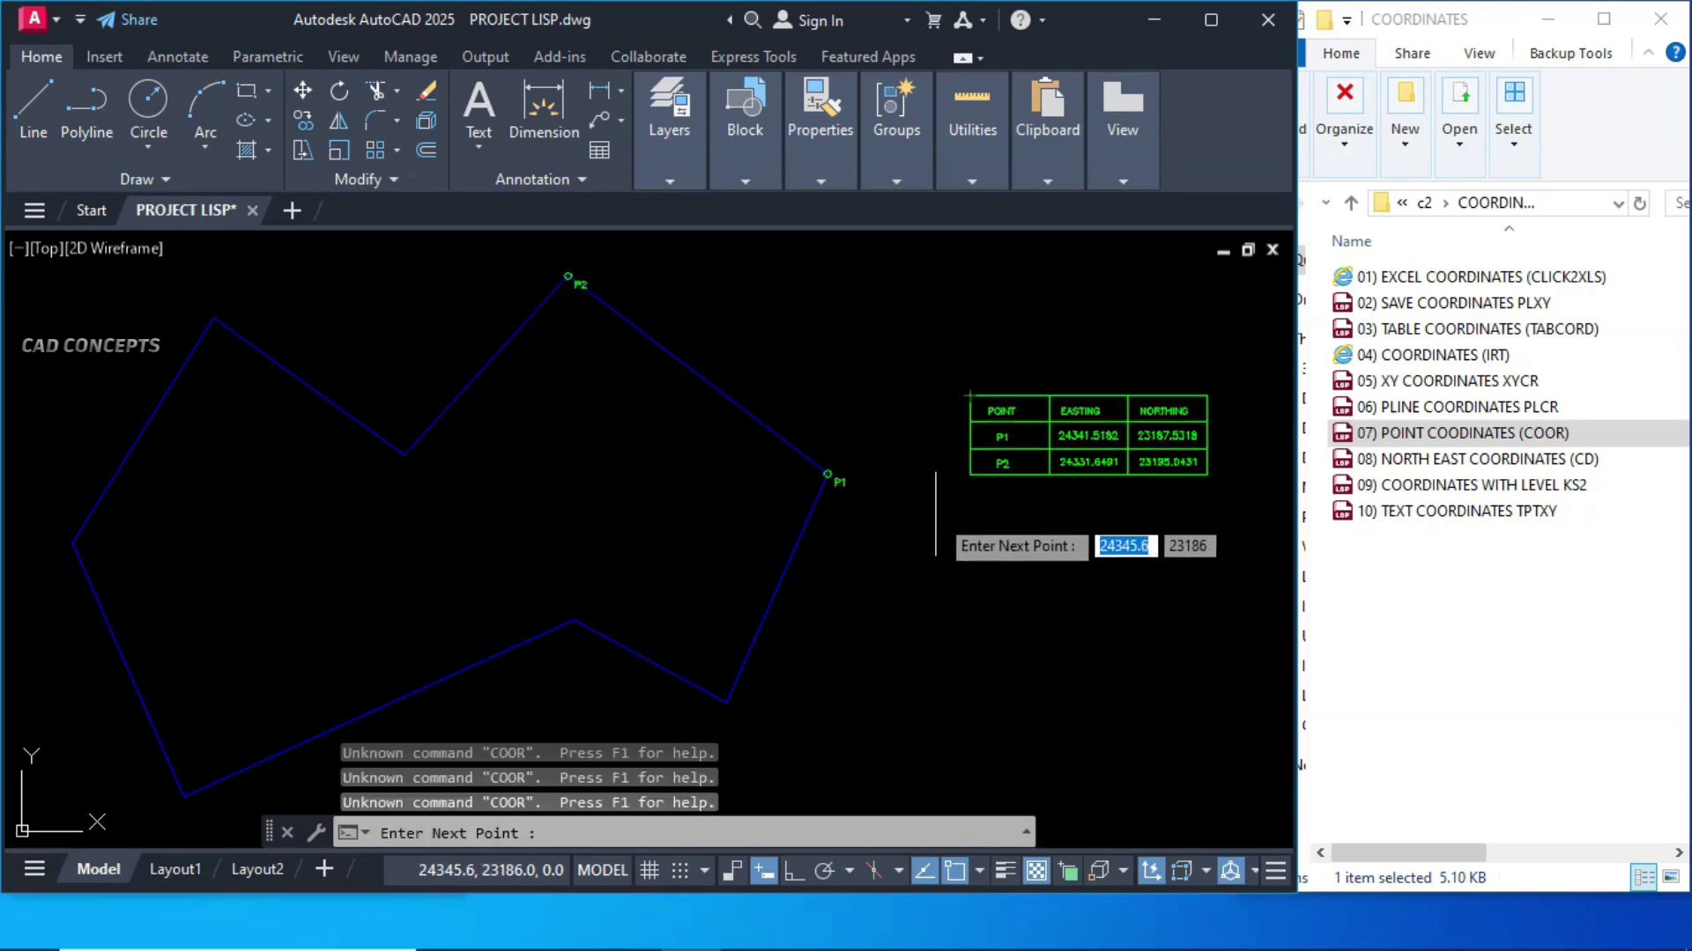
- Add the outline's remaining six vertices counterclockwise to the COOR table as points P3 to P8
left_click(404, 455)
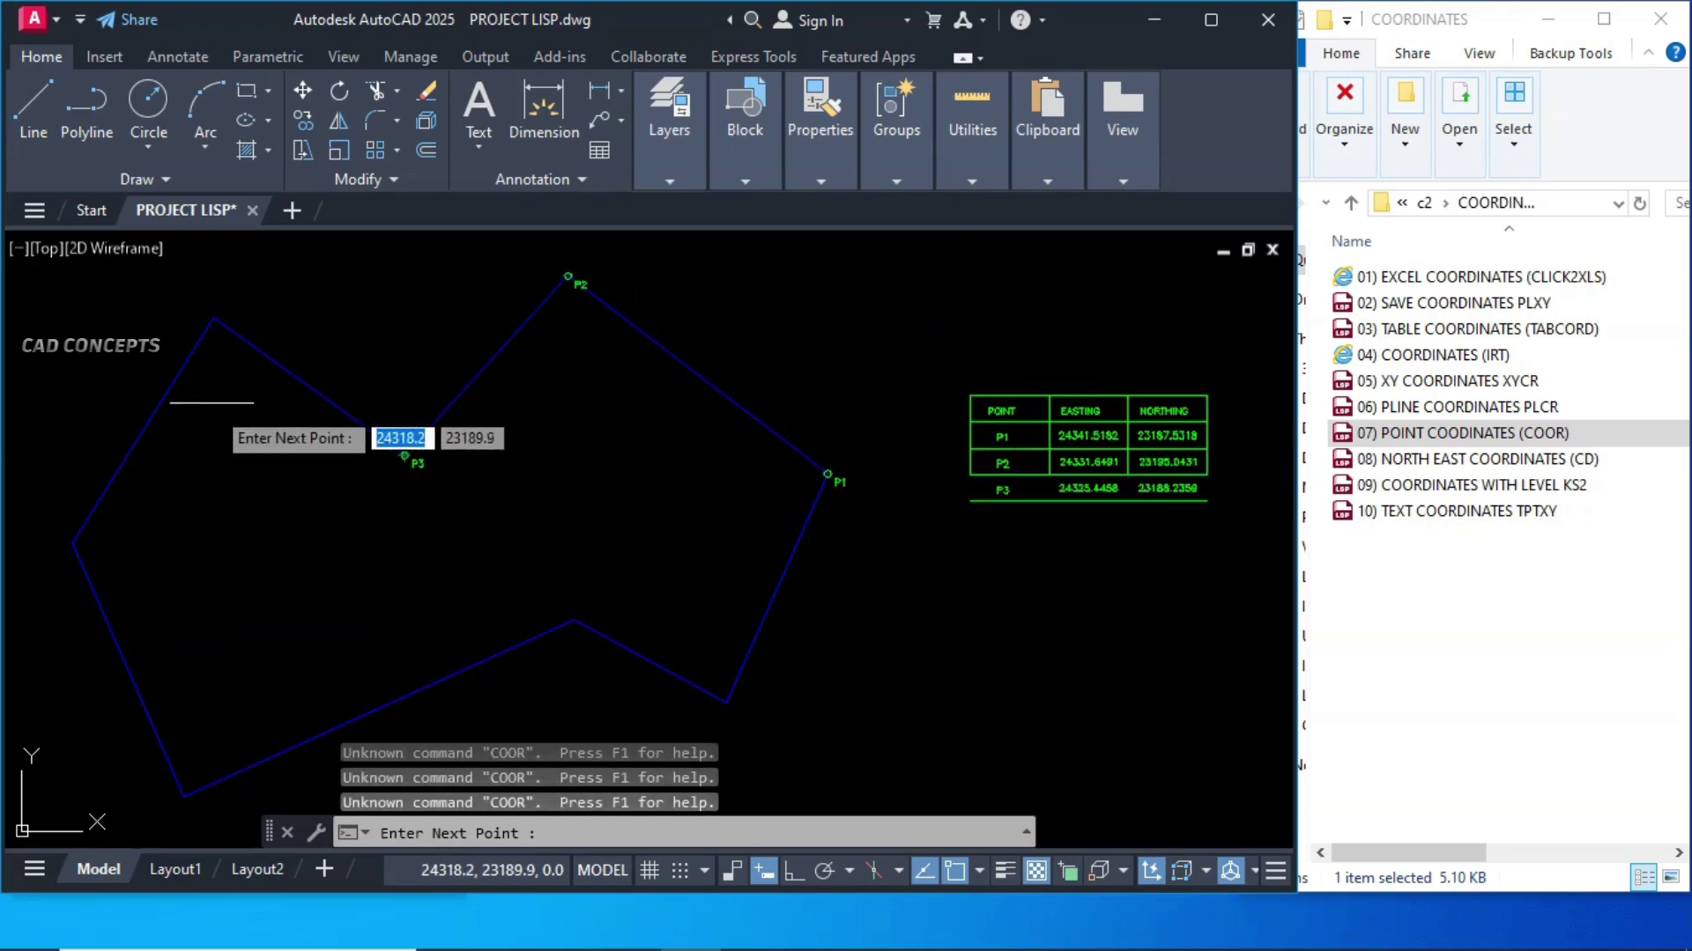
left_click(214, 319)
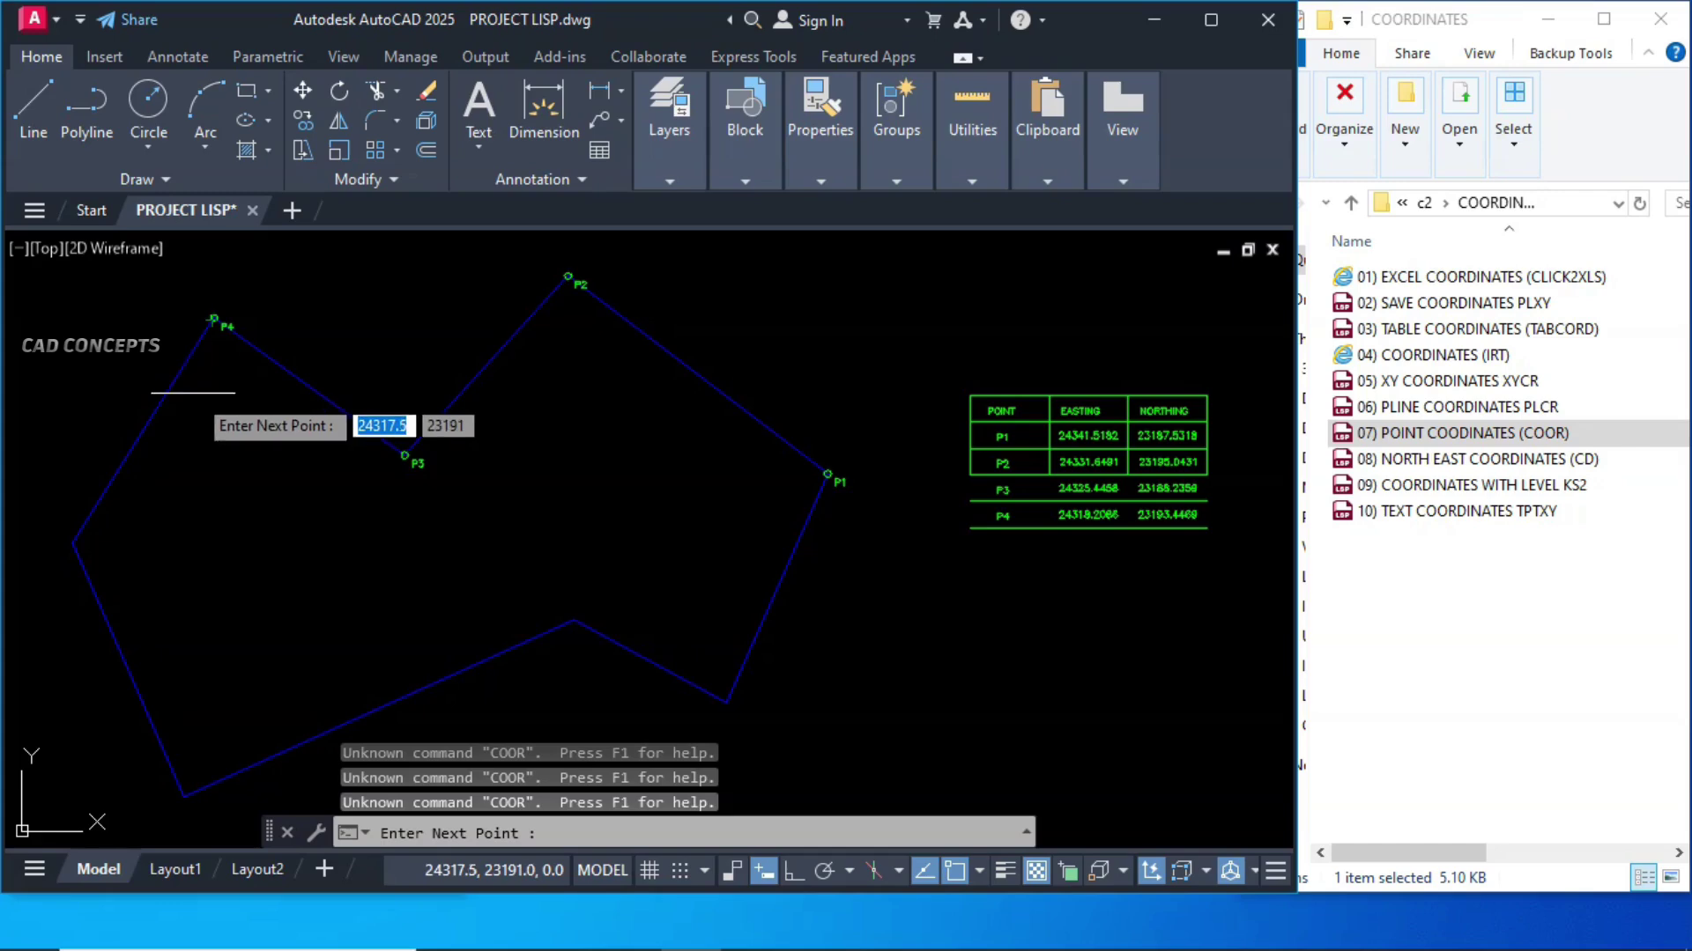
left_click(67, 543)
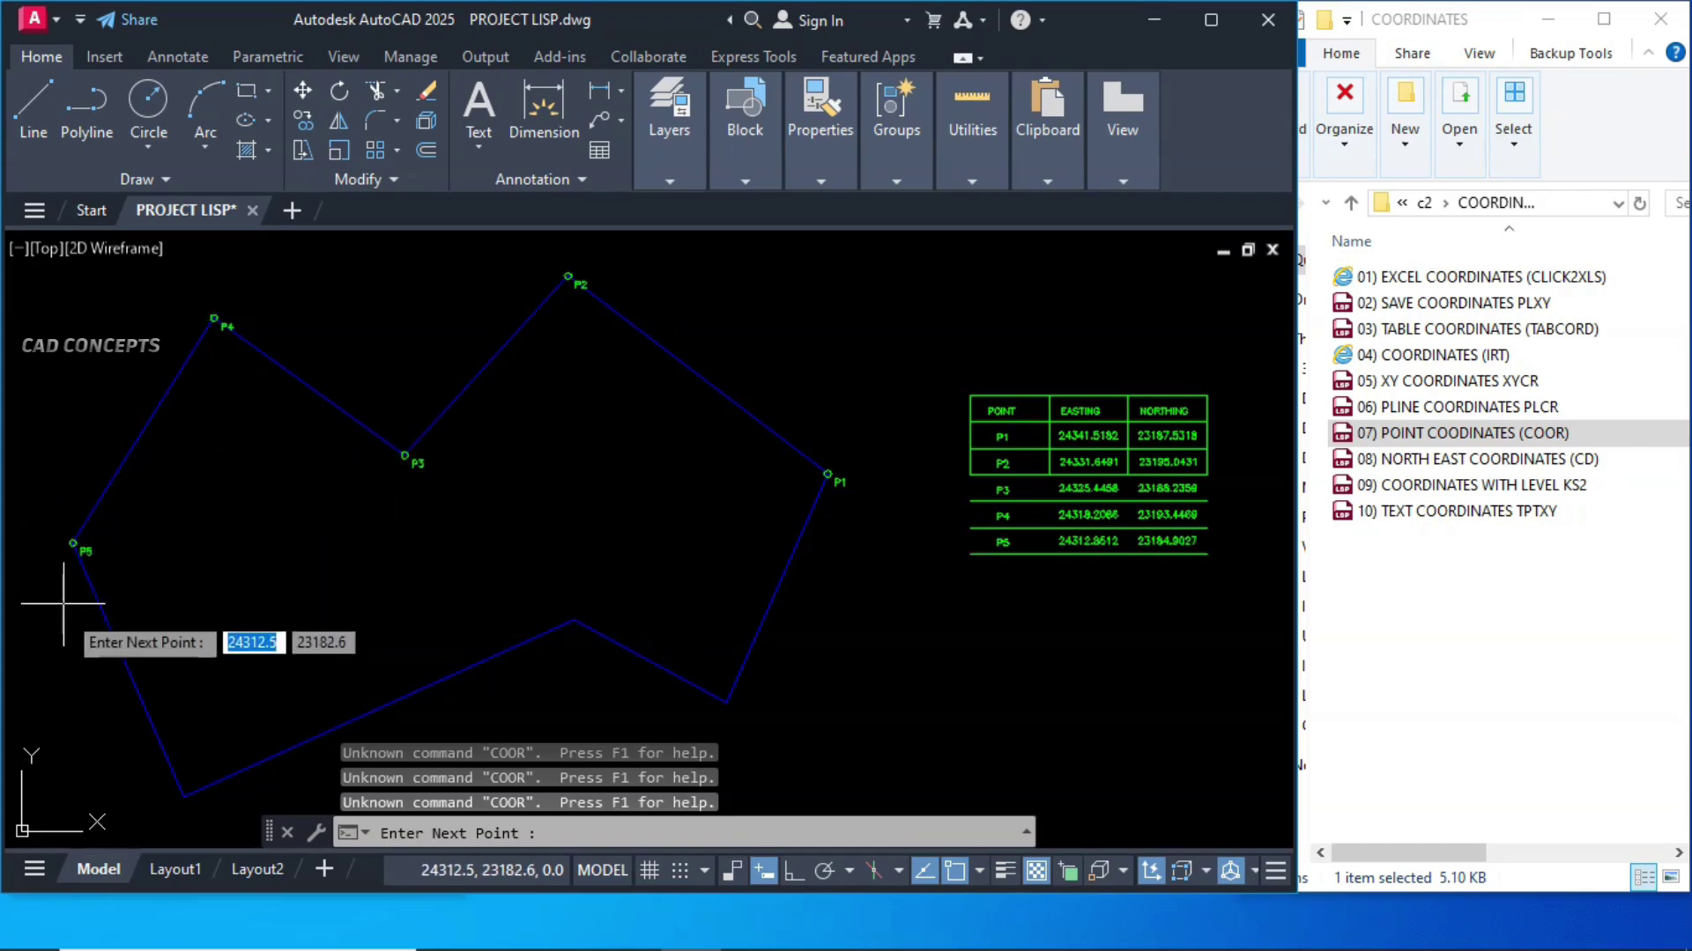
left_click(175, 796)
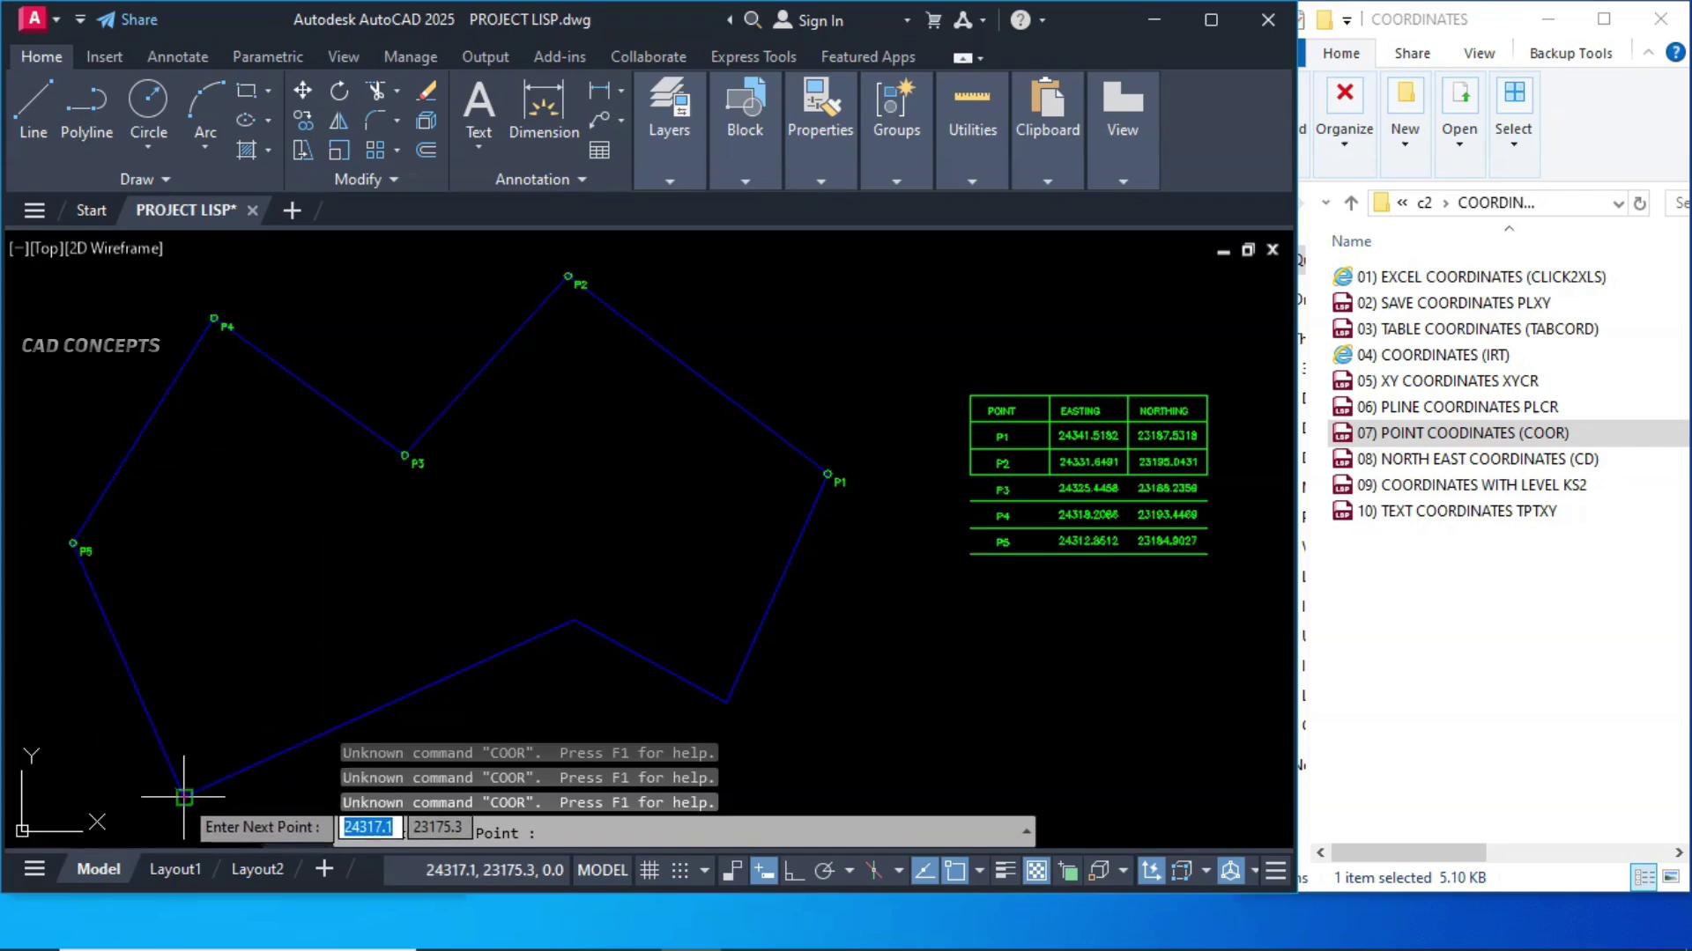
left_click(565, 625)
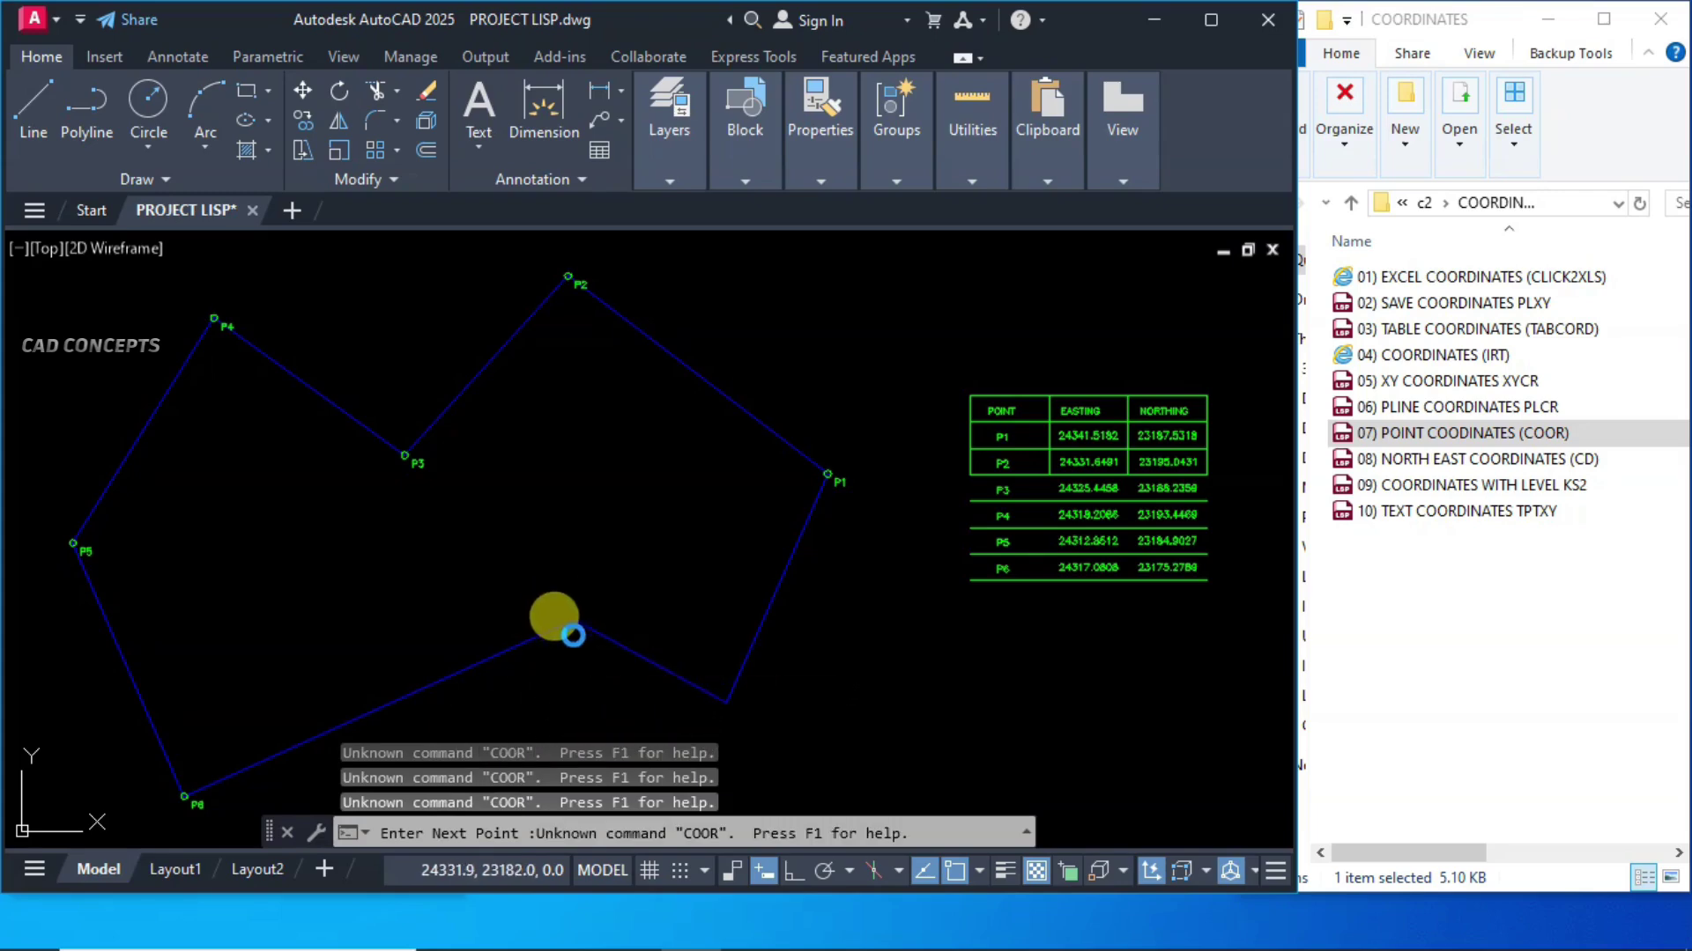
left_click(724, 703)
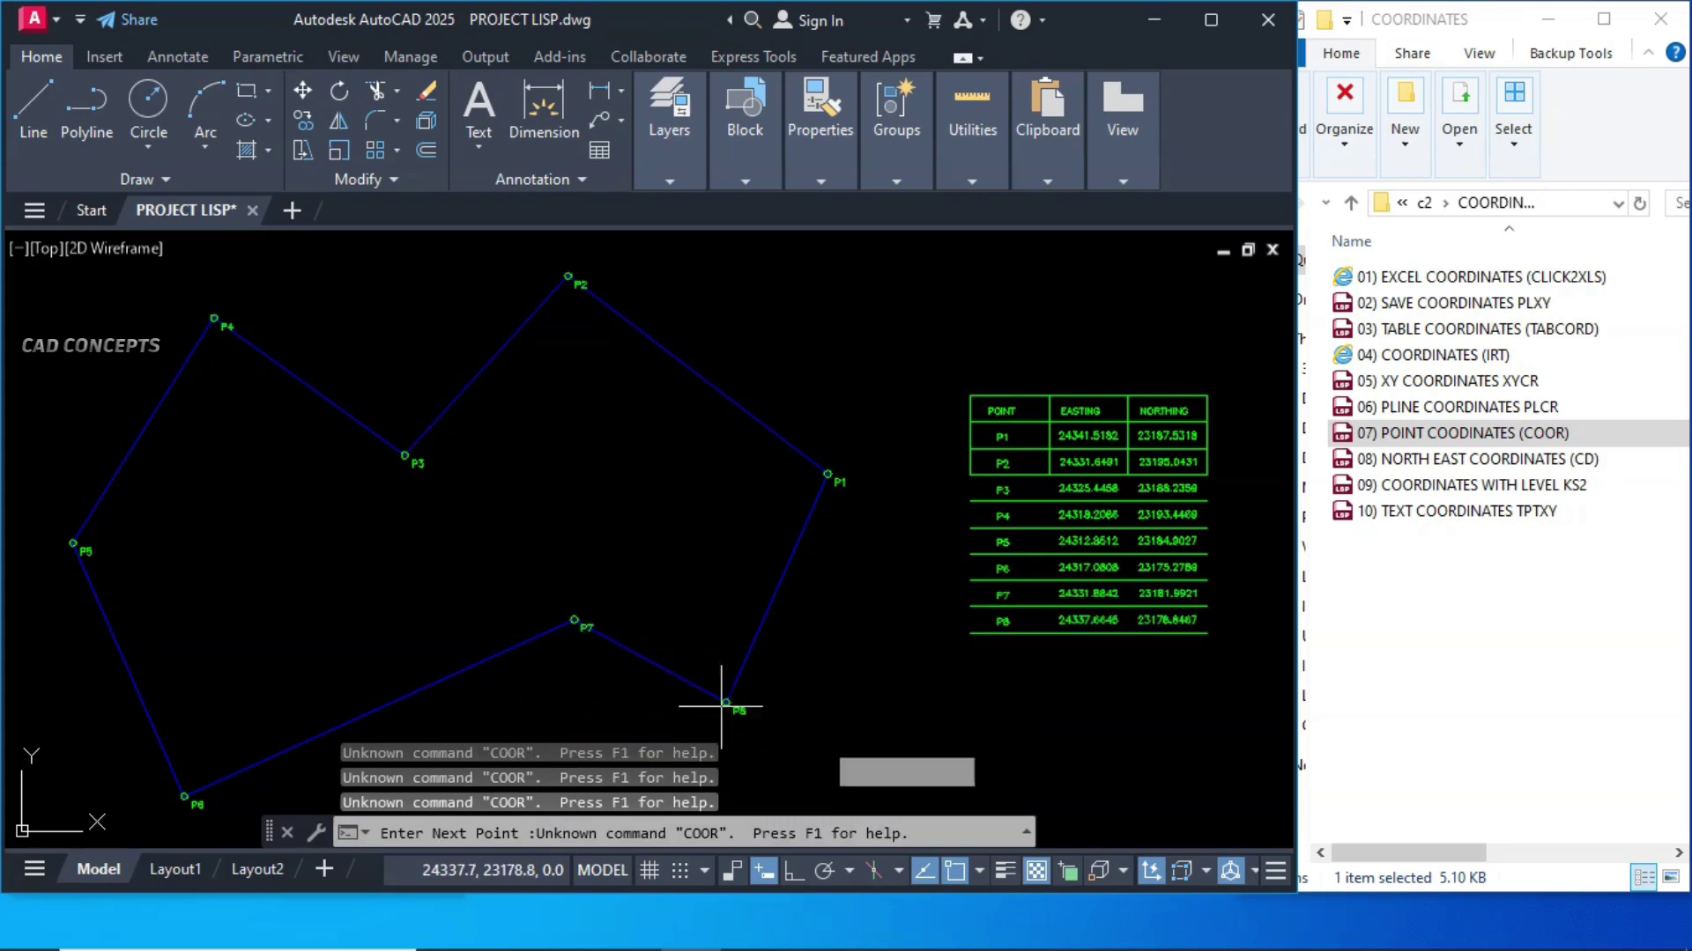
- Finish the COOR point picking and enclose the completed coordinate table in a selection window
right_click(891, 654)
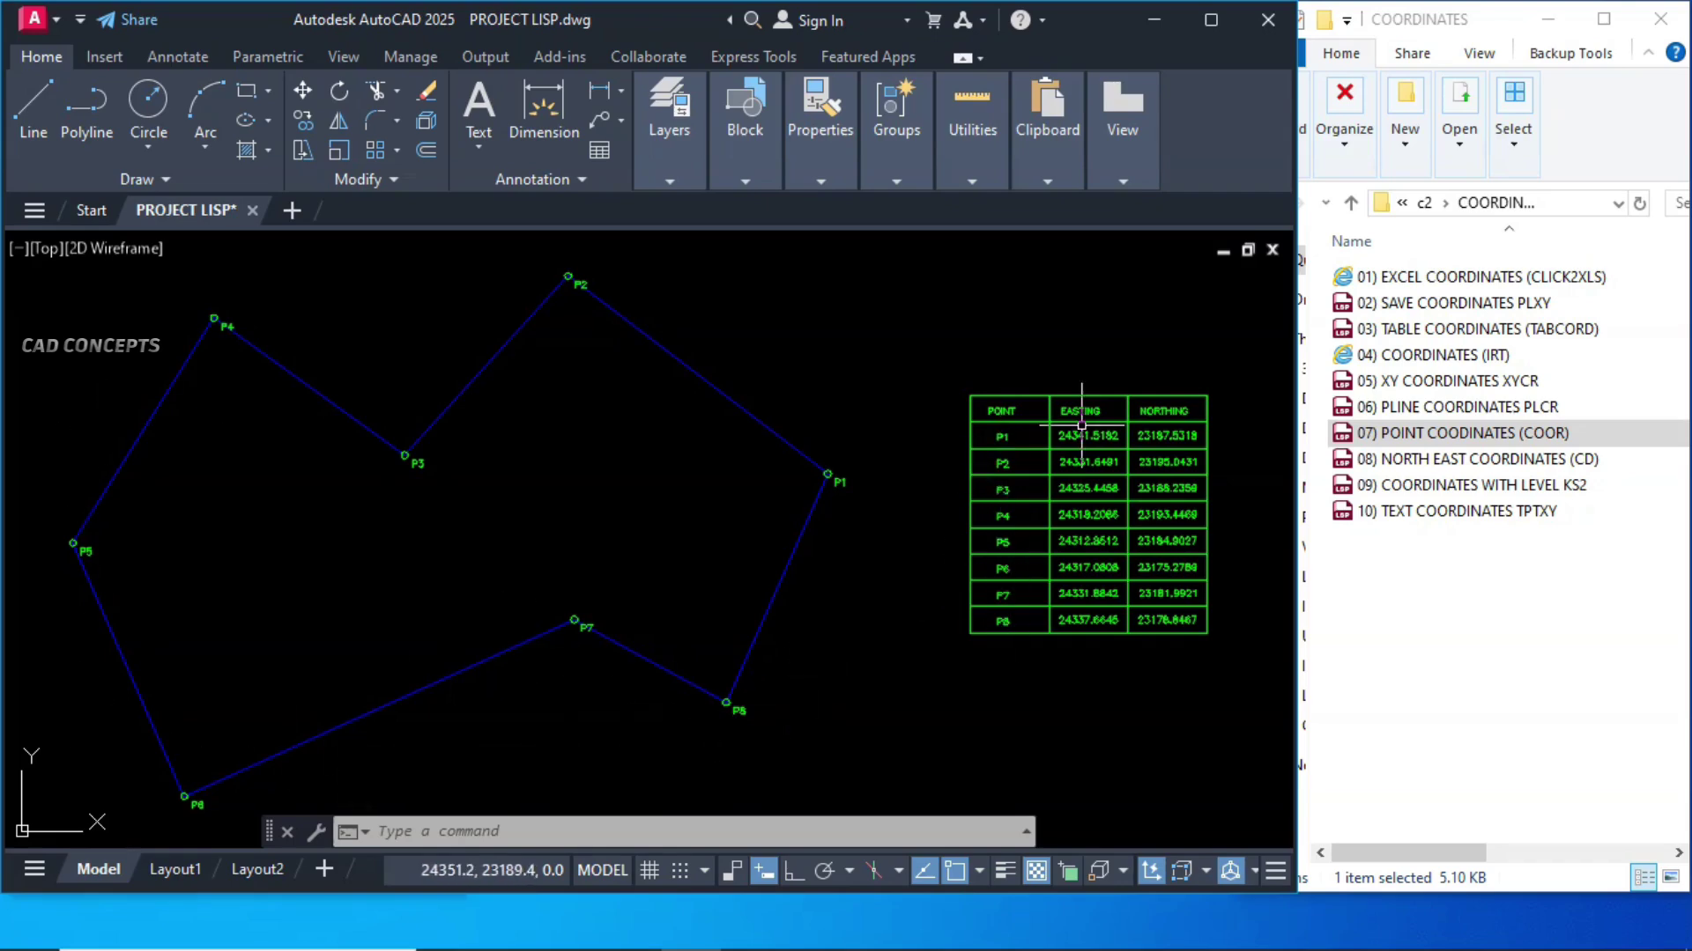
left_click(949, 661)
left_click(1227, 367)
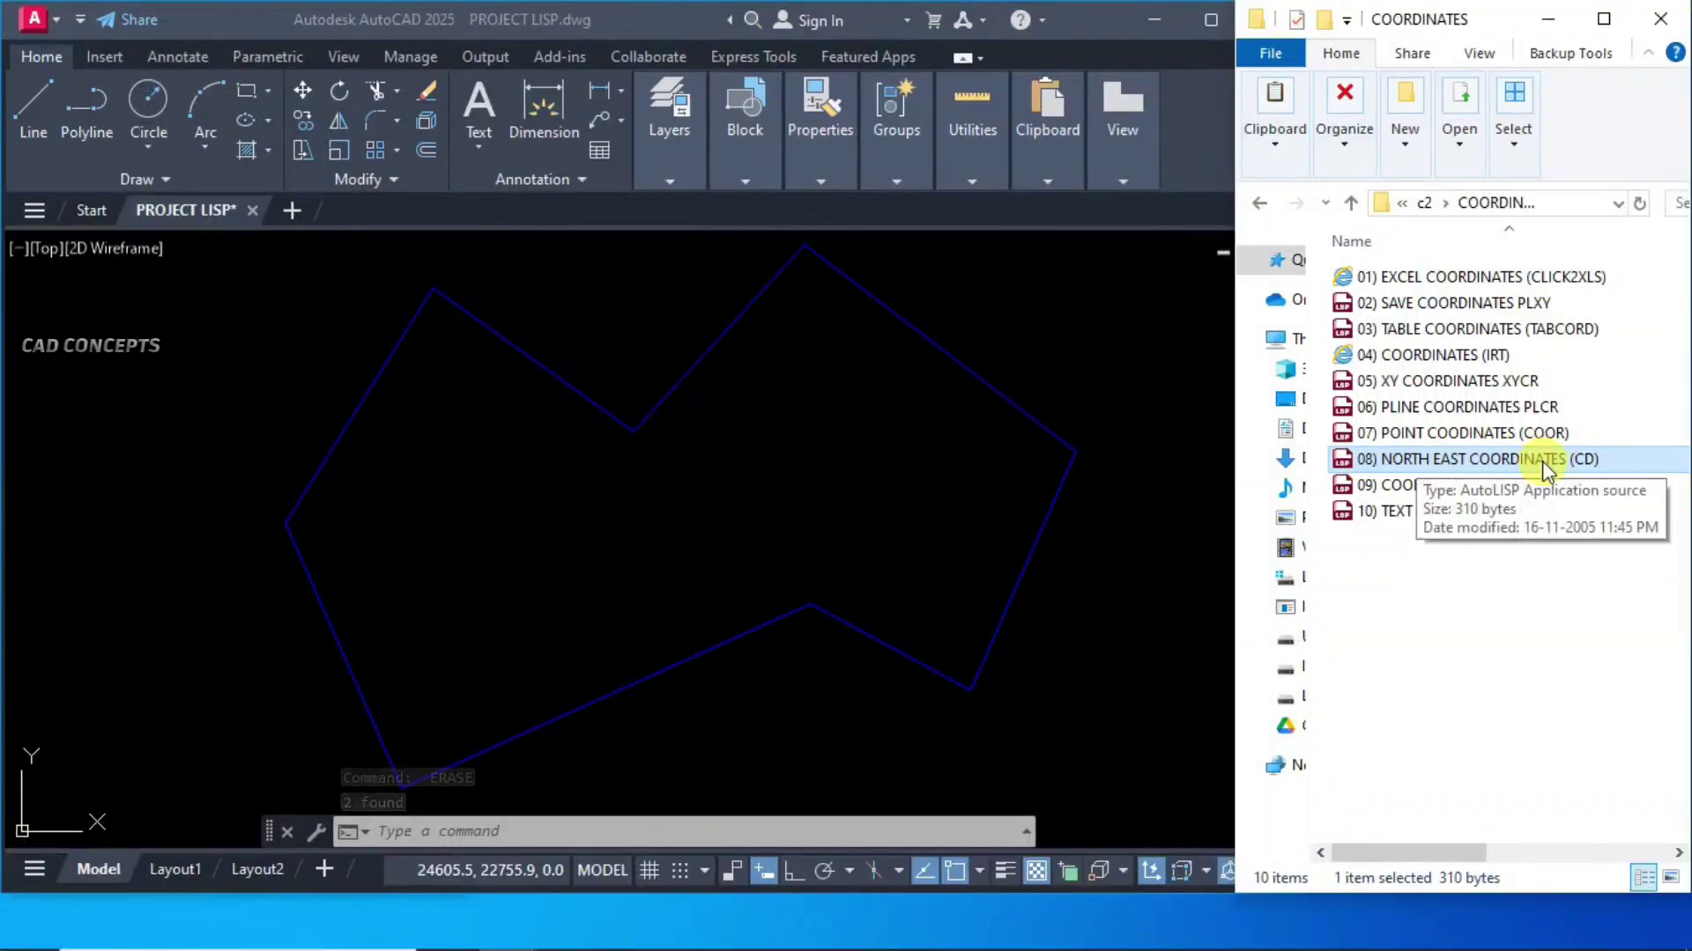
- Load "08) NORTH EAST COORDINATES (CD)" and run CD on the outline's rightmost vertex, placing the label above and to its right
left_click_drag(1573, 465, 745, 486)
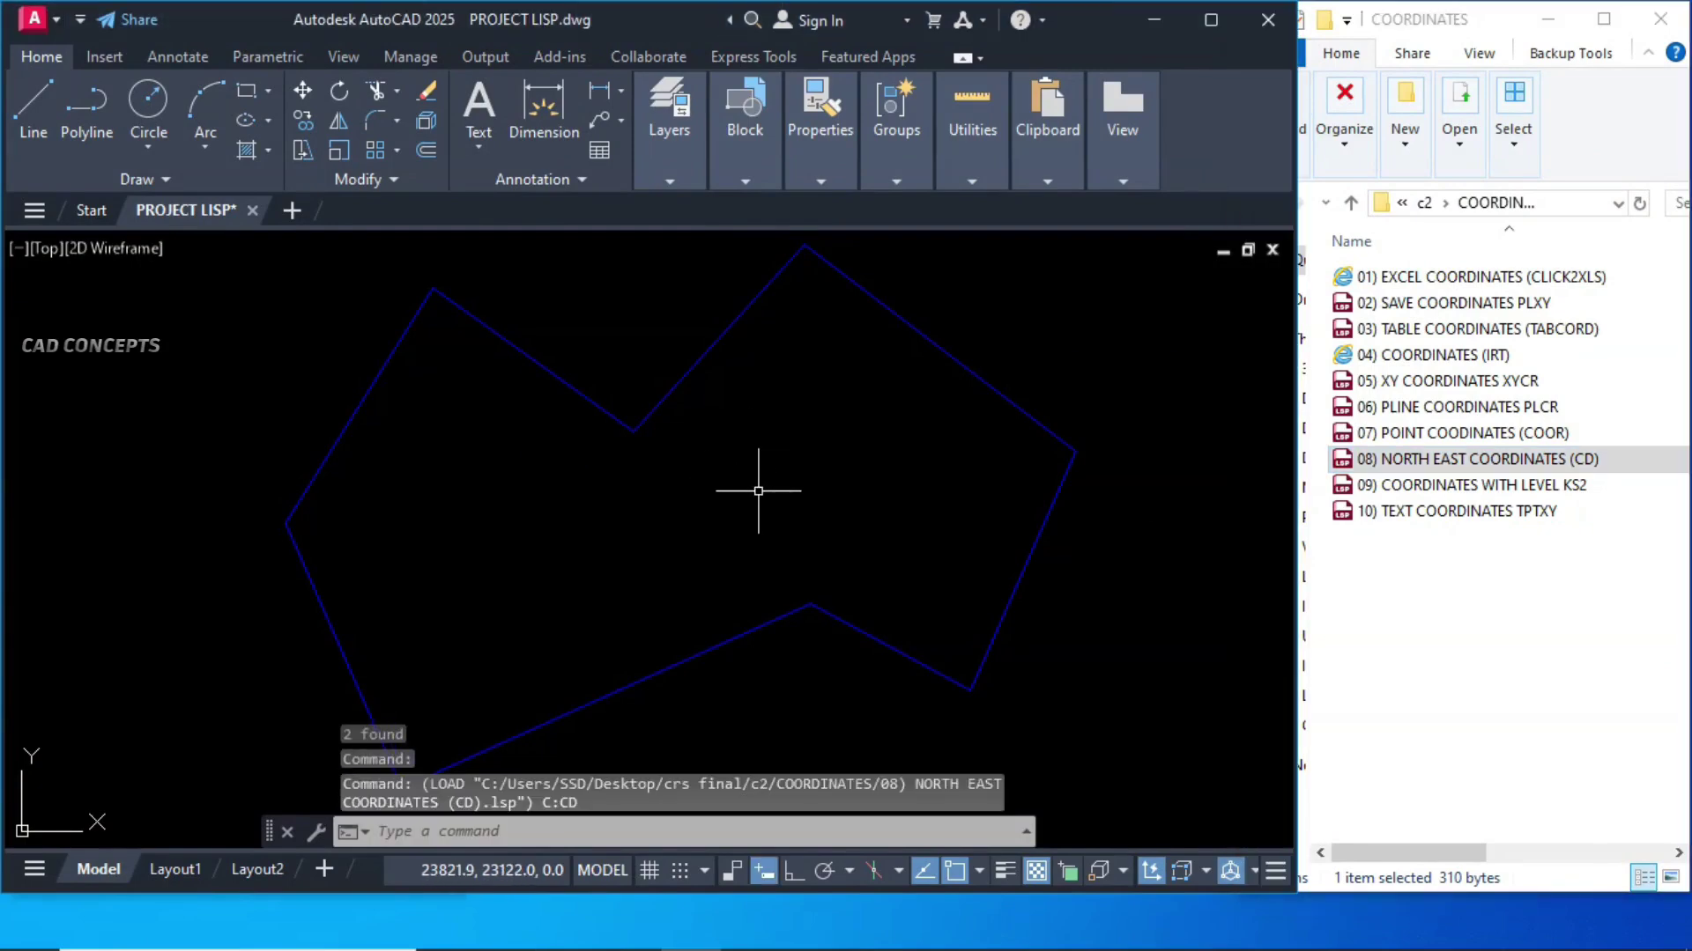
type("C")
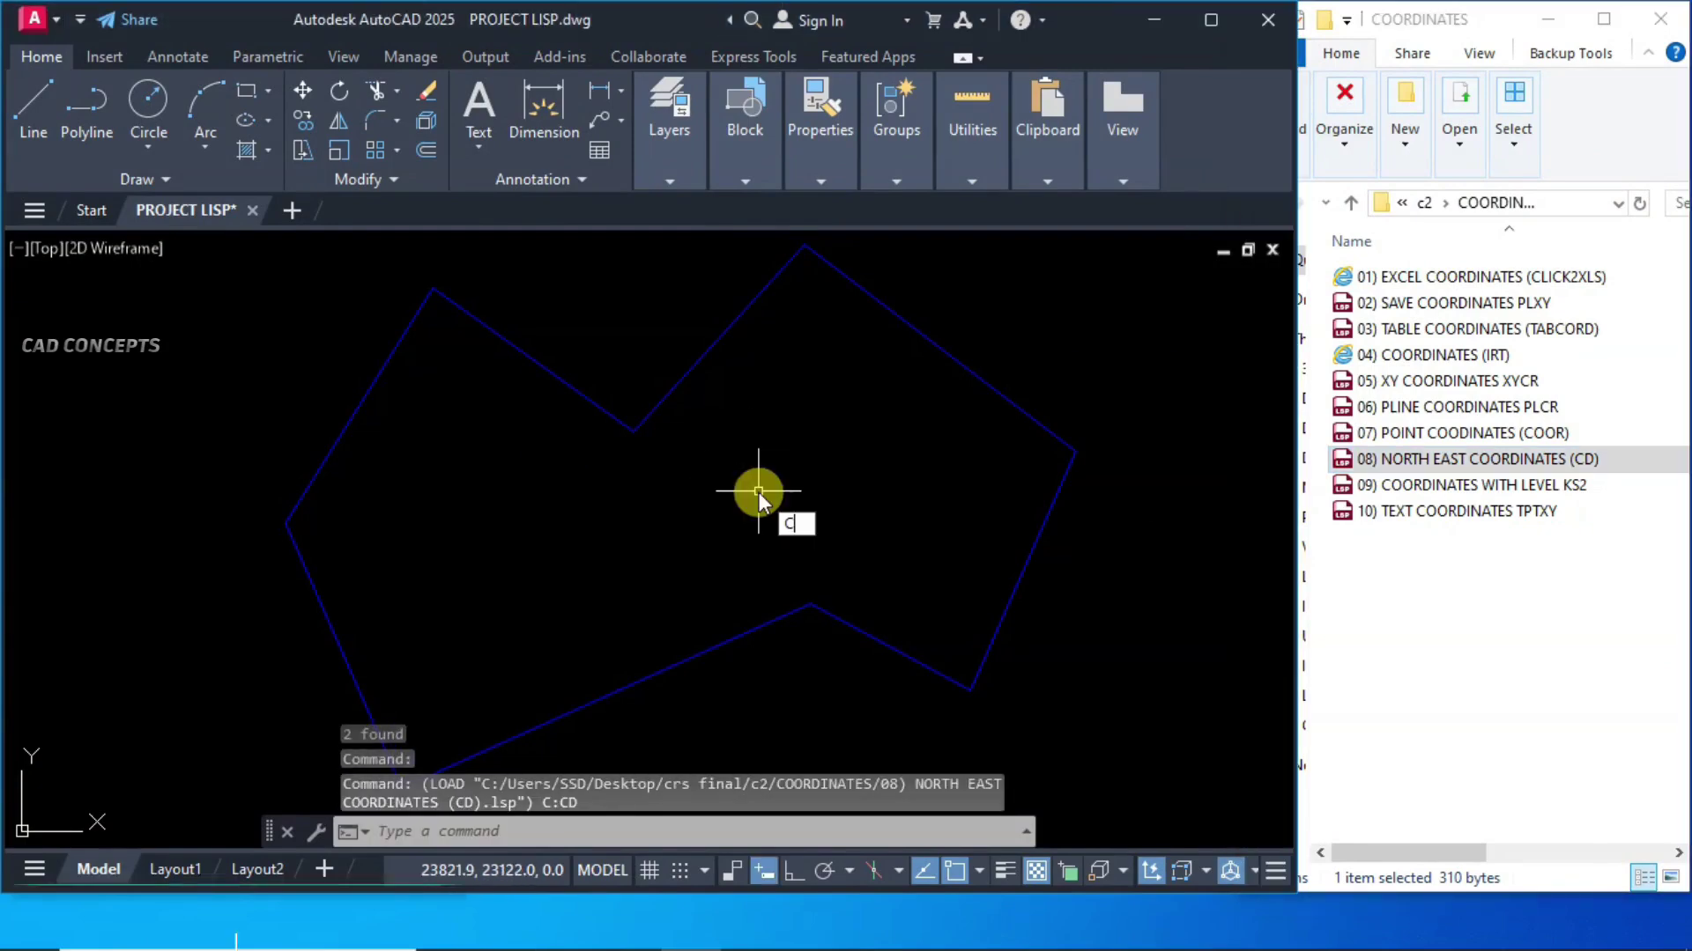
type("D")
key("Return")
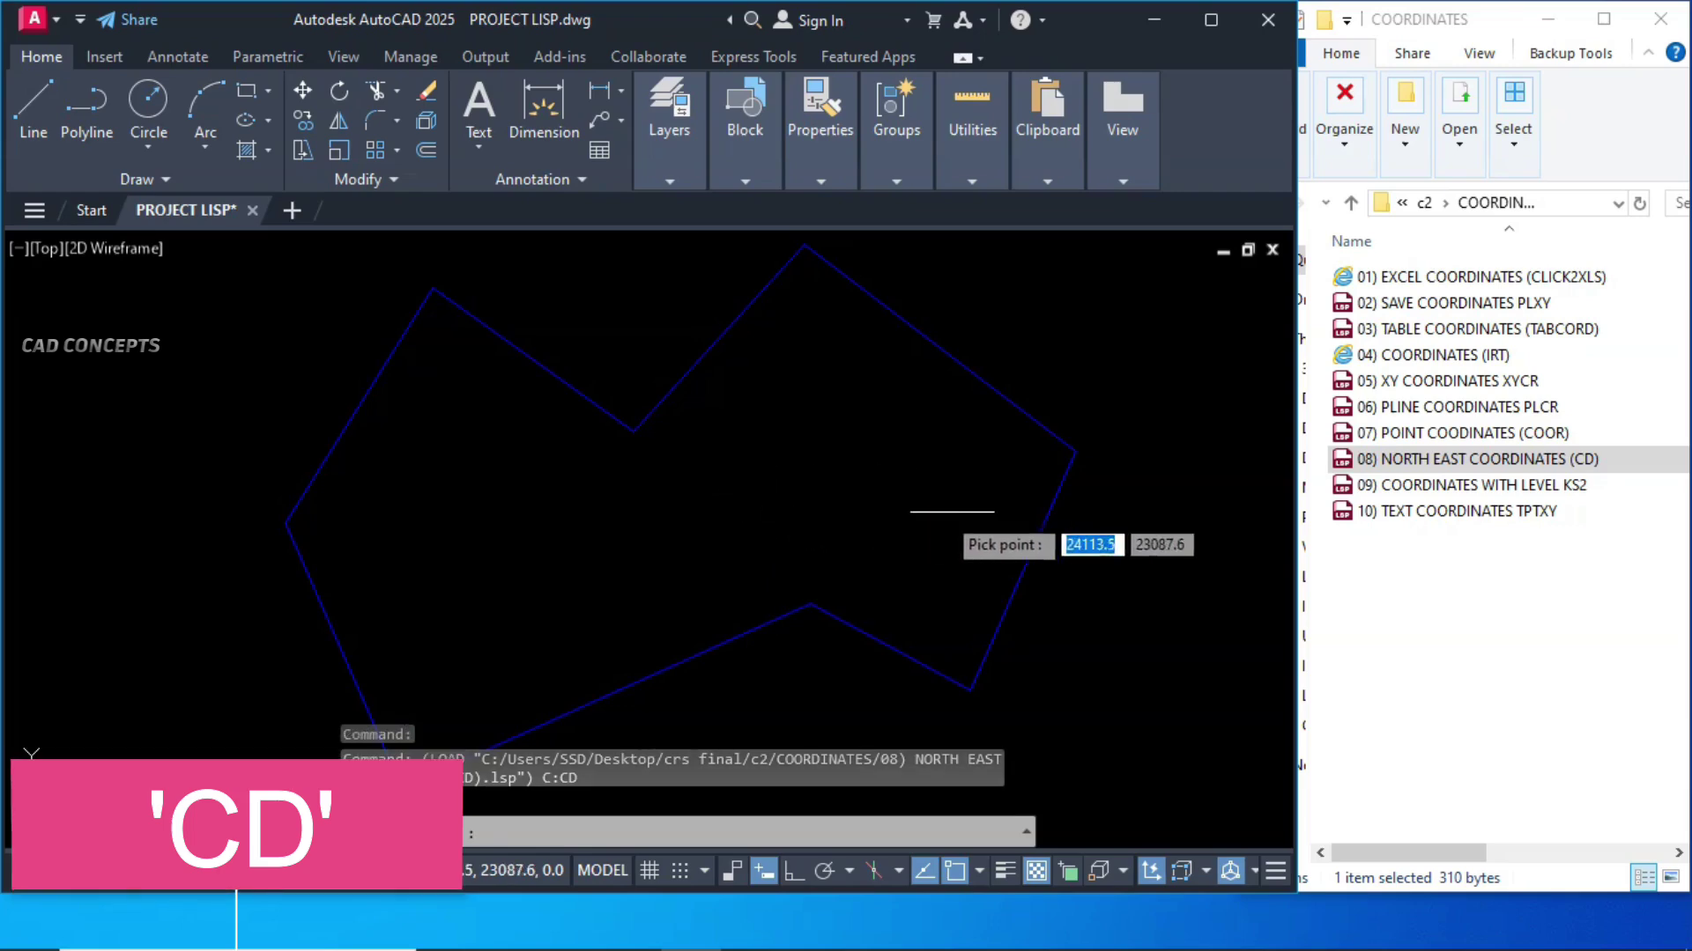
left_click(1075, 453)
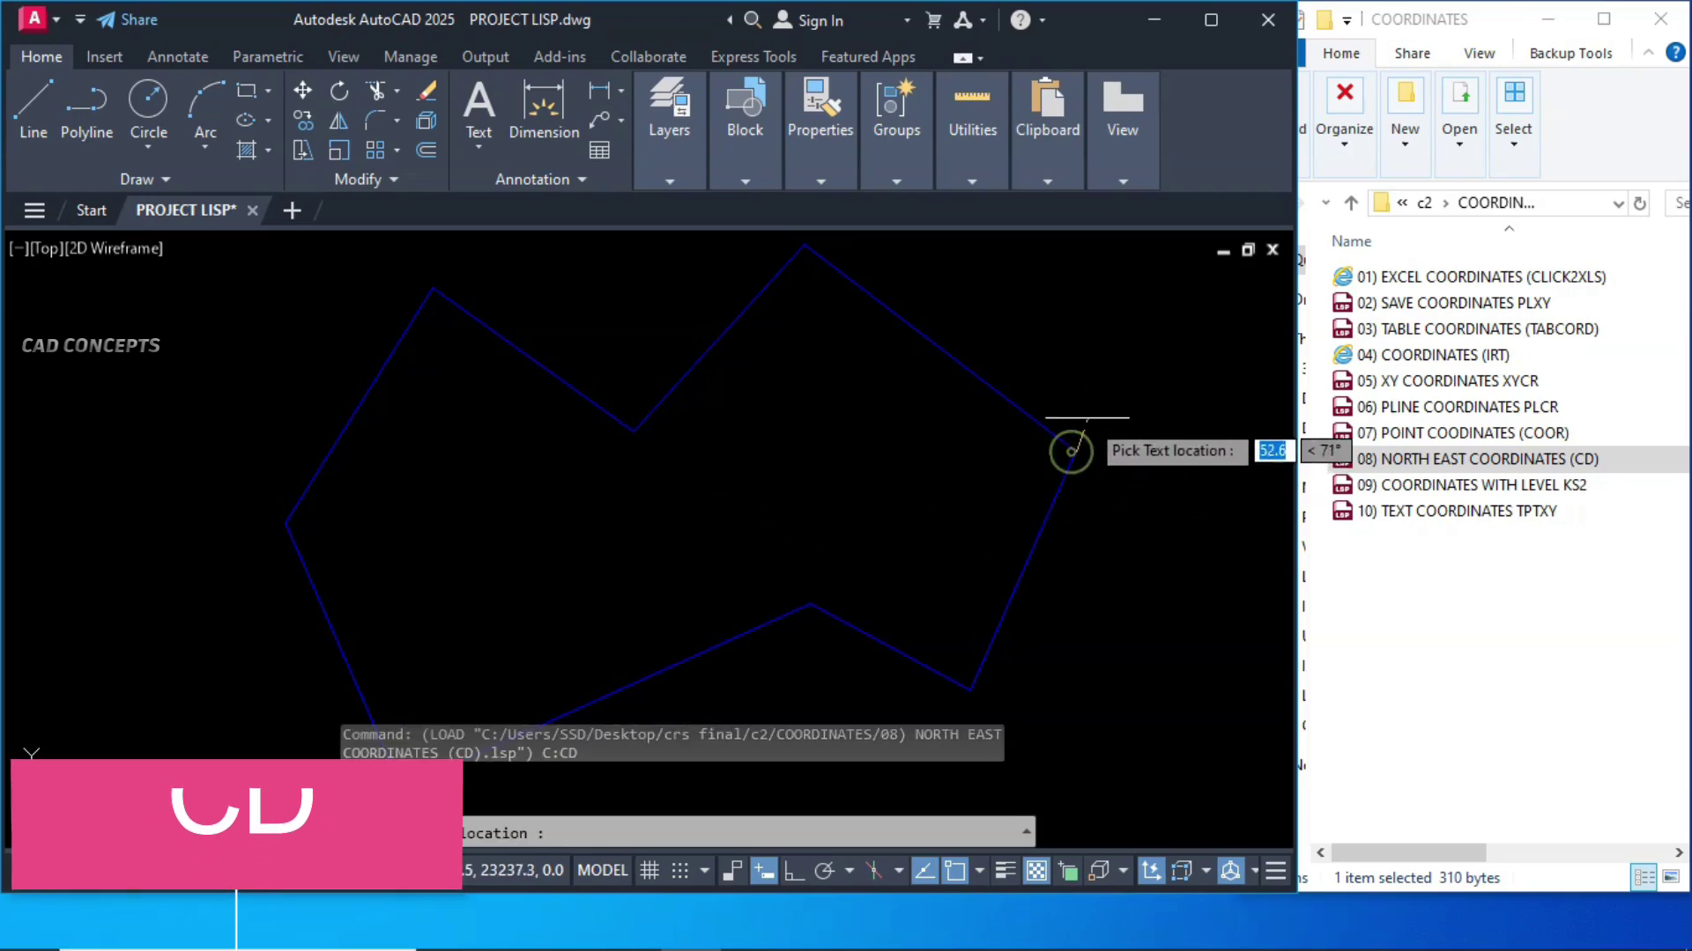
left_click(1113, 375)
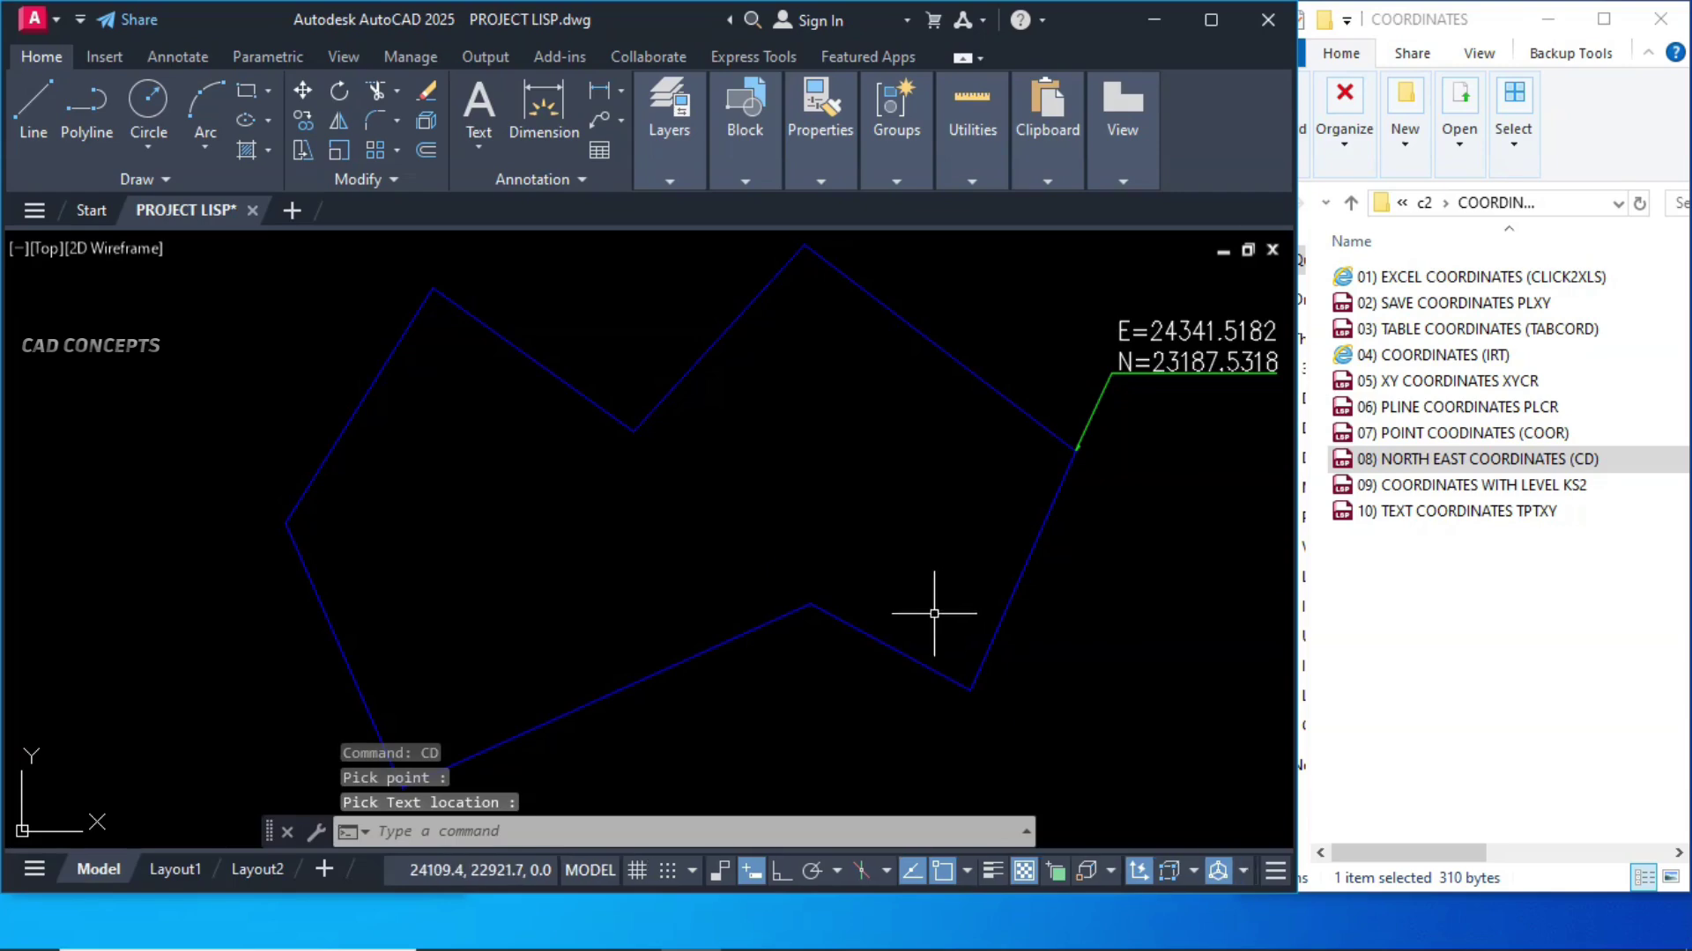
- Label the outline's topmost vertex with CD, placing the coordinate text above and to its right
scroll(895, 573, "down", 2)
key("Return")
left_click(842, 378)
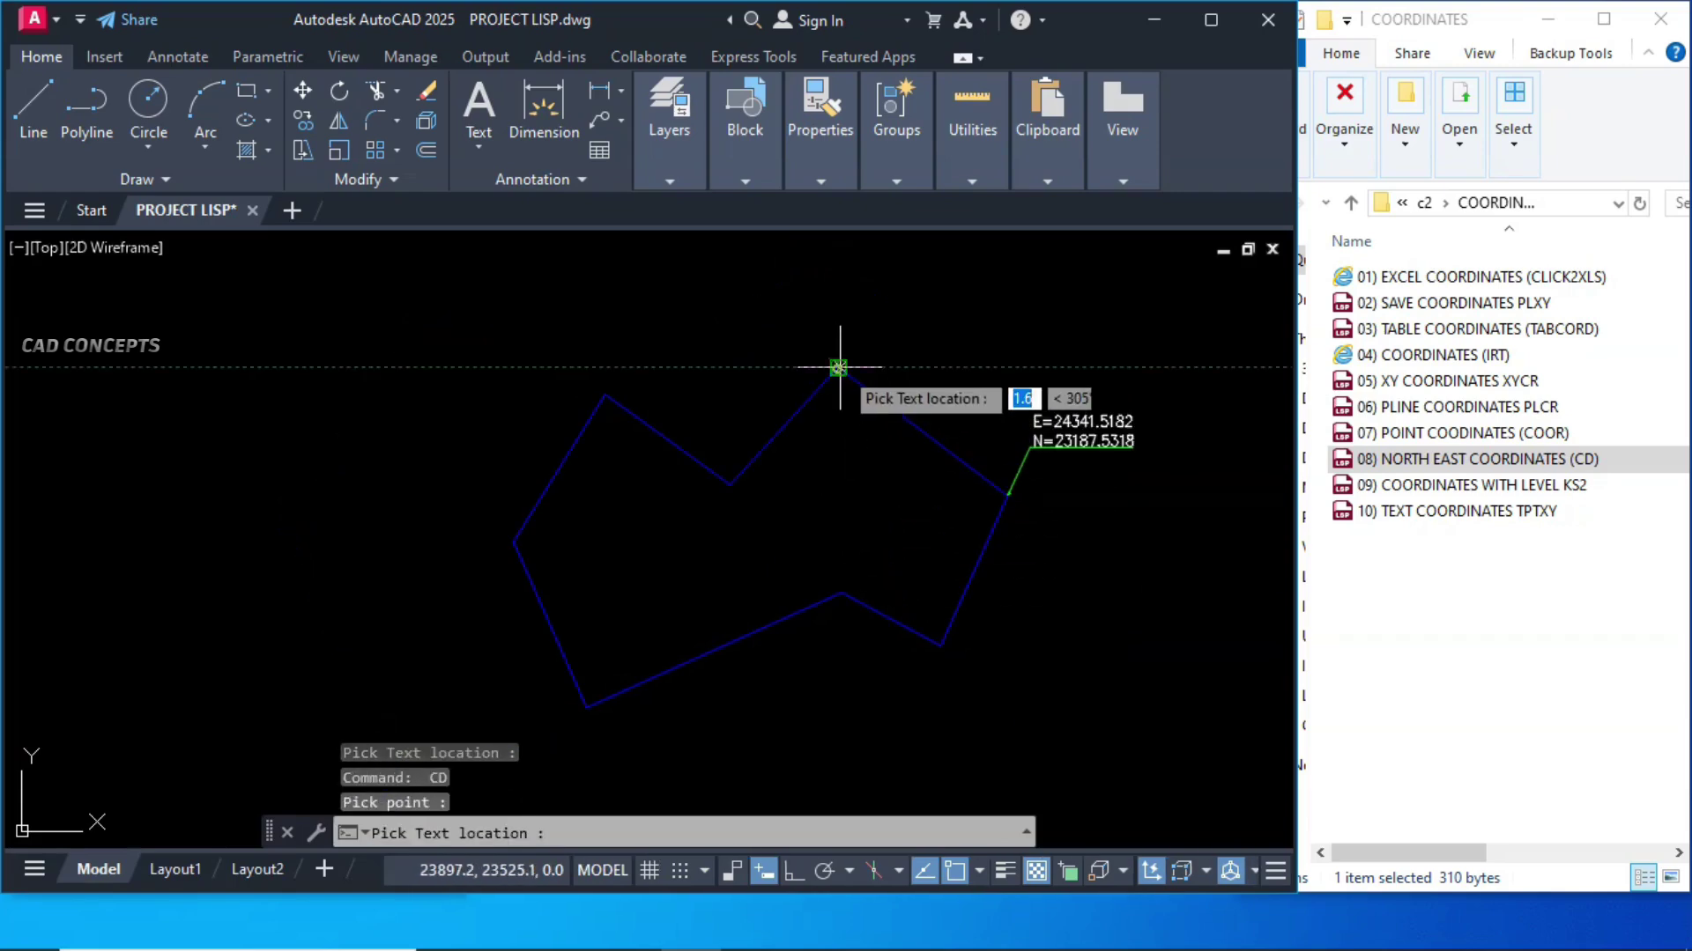
scroll(841, 370, "up", 2)
left_click(895, 302)
- Label the upper notch vertex and the upper-left vertex with CD, placing their coordinate texts outside the outline
key("Return")
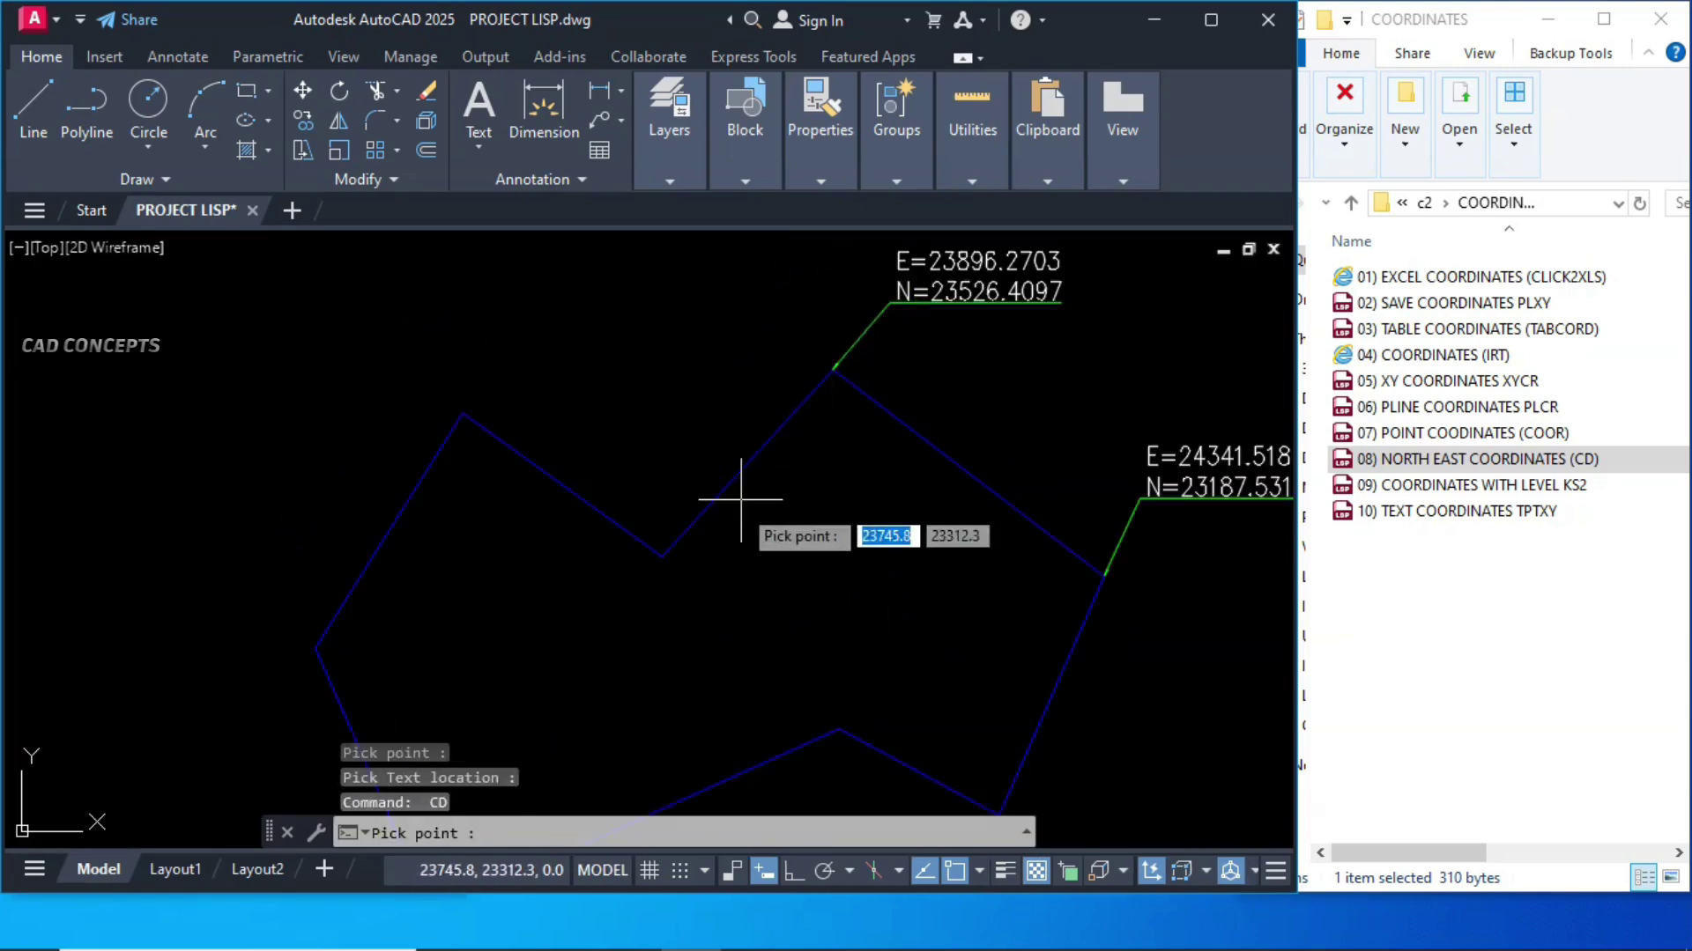
left_click(662, 555)
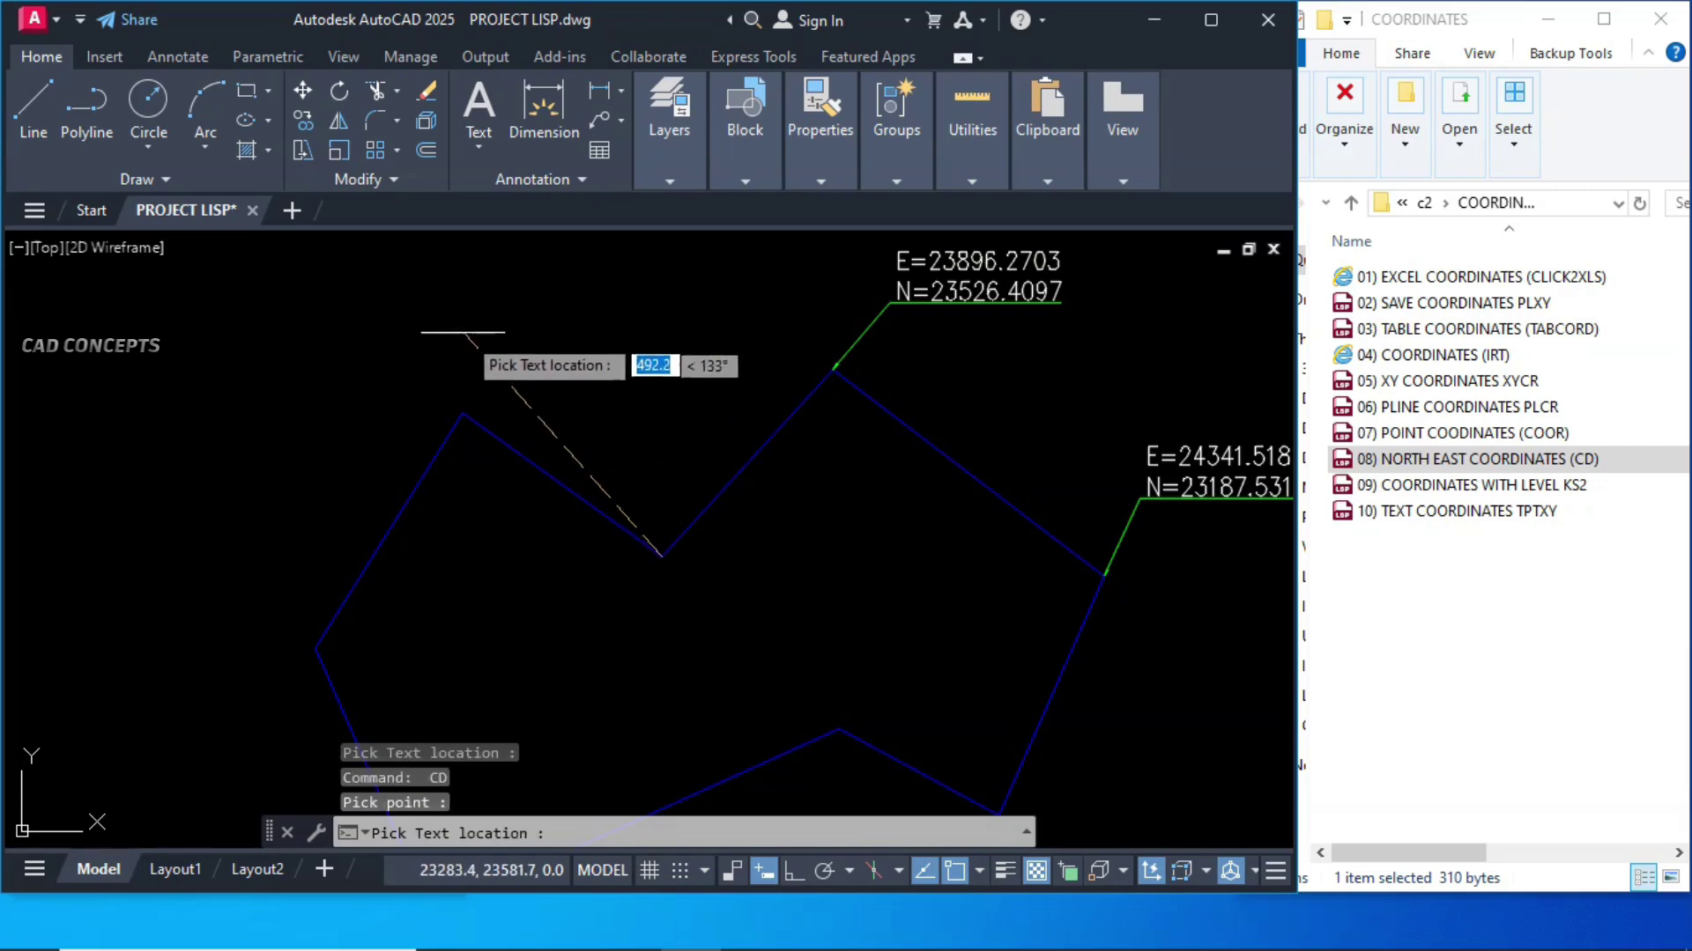
left_click(482, 320)
key("Return")
left_click(462, 414)
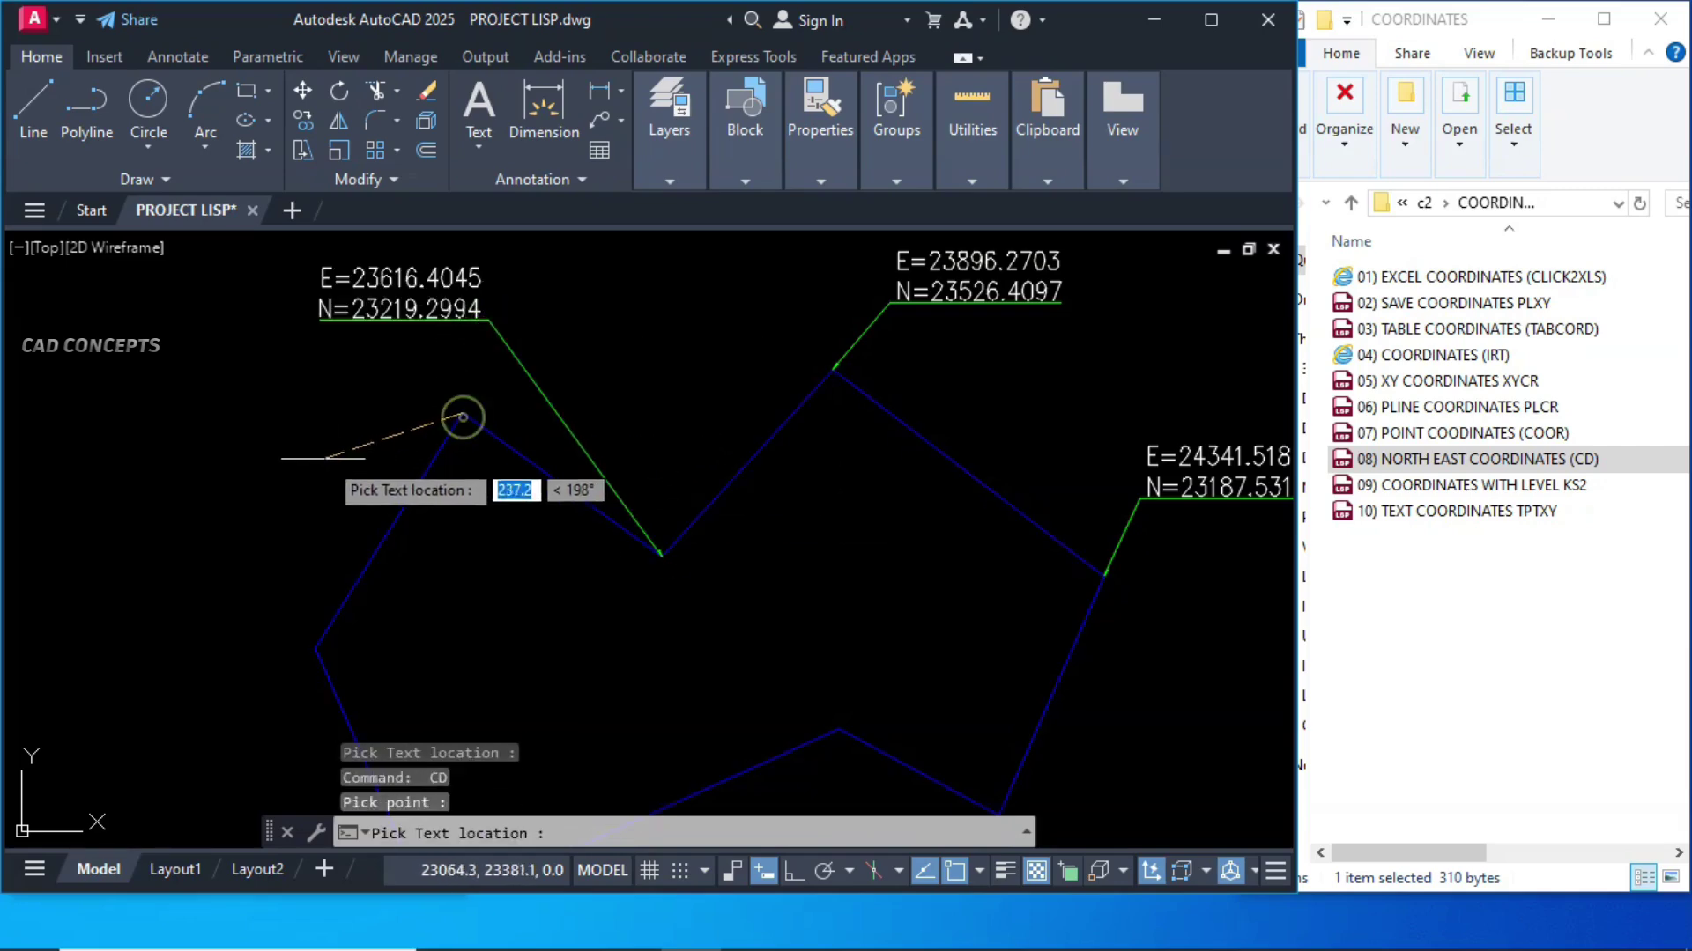
left_click(320, 458)
- Label the outline's leftmost and lowest vertices with CD, placing both coordinate texts to their left
mouse_move(395, 606)
middle_mouse_down()
mouse_move(462, 625)
mouse_move(621, 529)
middle_mouse_up()
key("Return")
left_click(512, 560)
left_click(404, 663)
middle_click_drag(670, 617, 623, 503)
key("Return")
left_click(573, 627)
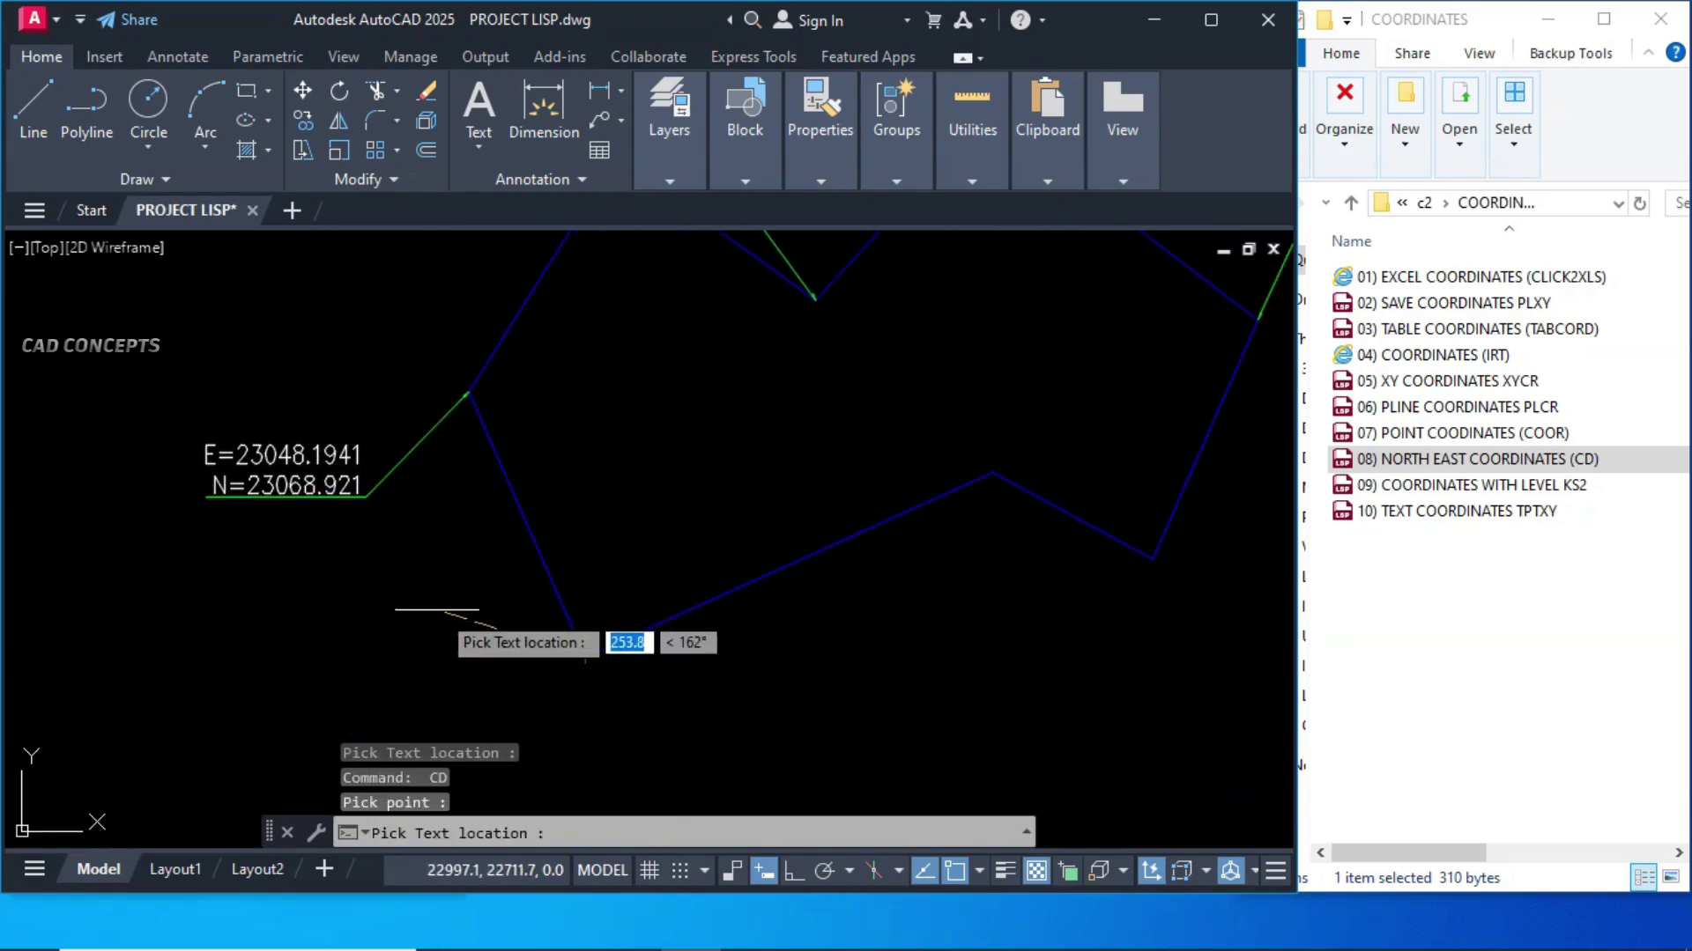
left_click(441, 610)
- Label the lower notch vertex and the lower-right vertex with CD, placing their coordinate texts below the outline
key("Return")
left_click(993, 480)
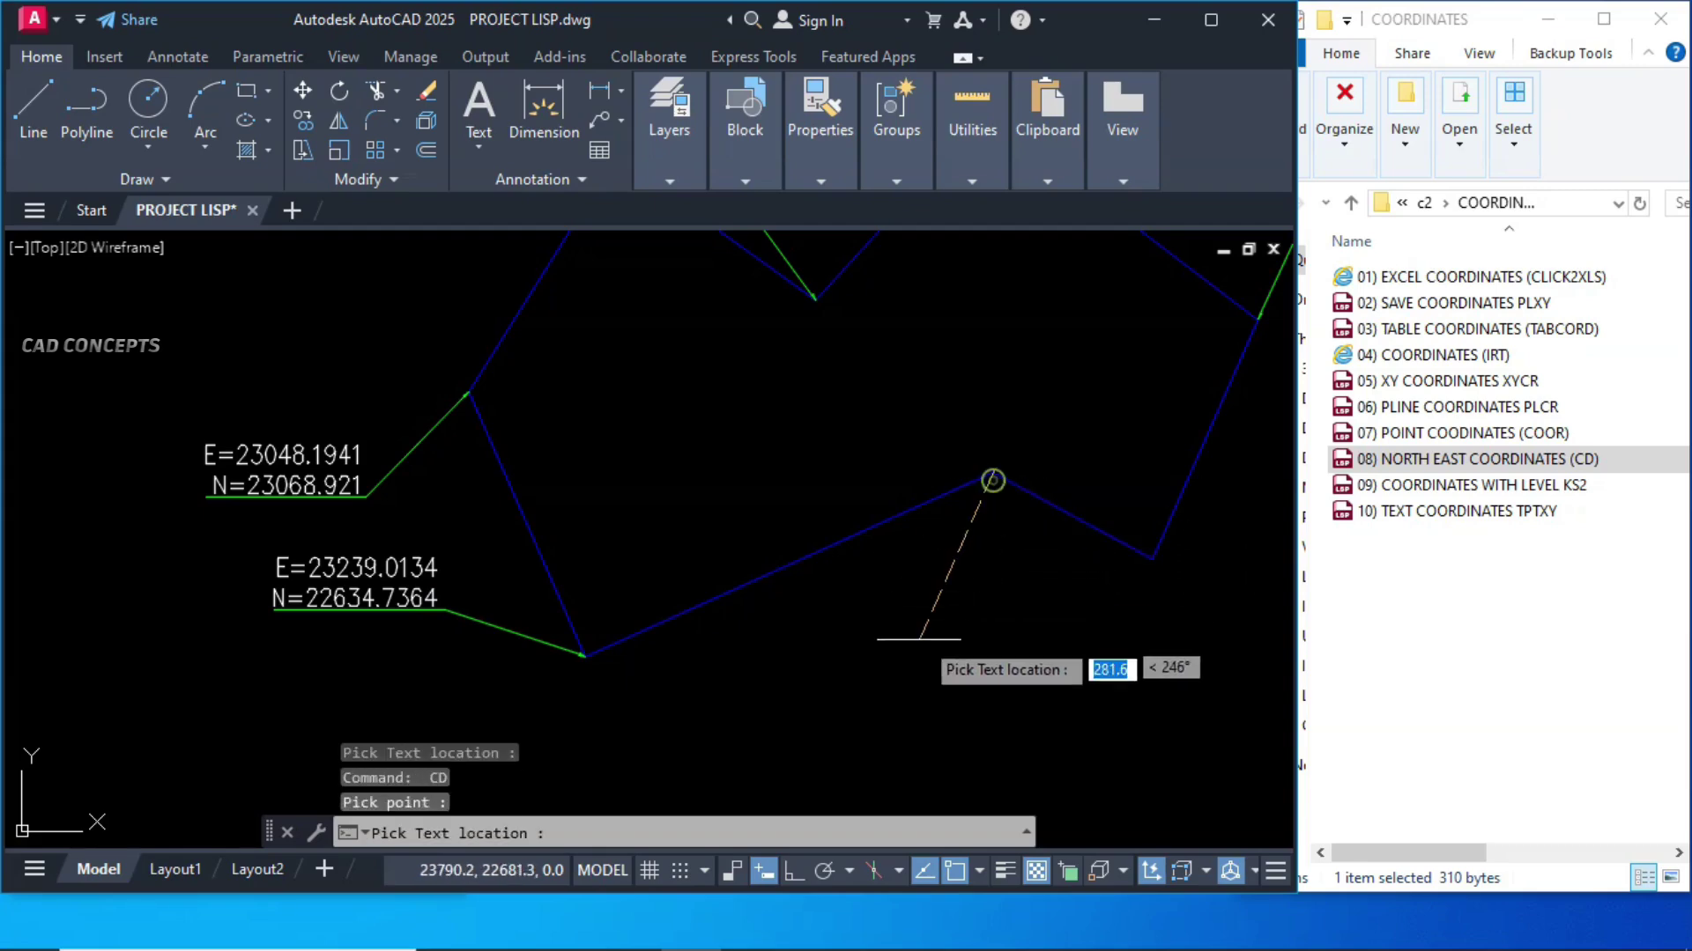
left_click(918, 639)
middle_click_drag(1013, 599, 779, 666)
key("Return")
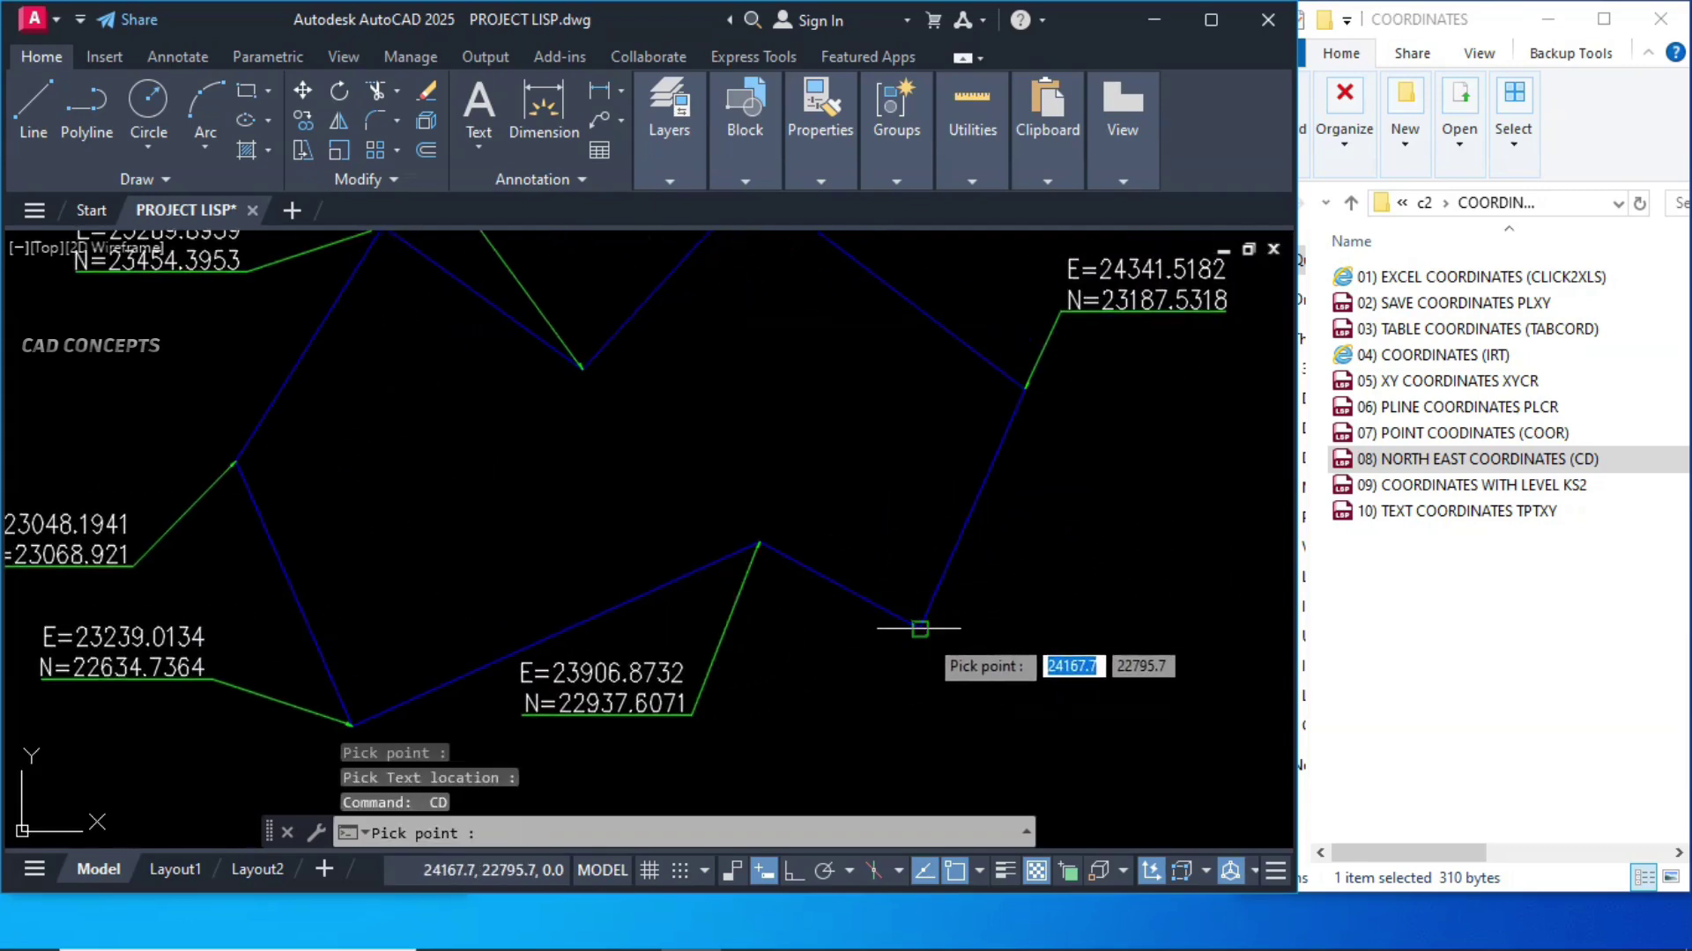
left_click(919, 628)
left_click(989, 717)
scroll(991, 669, "down", 3)
middle_click_drag(913, 495, 911, 539)
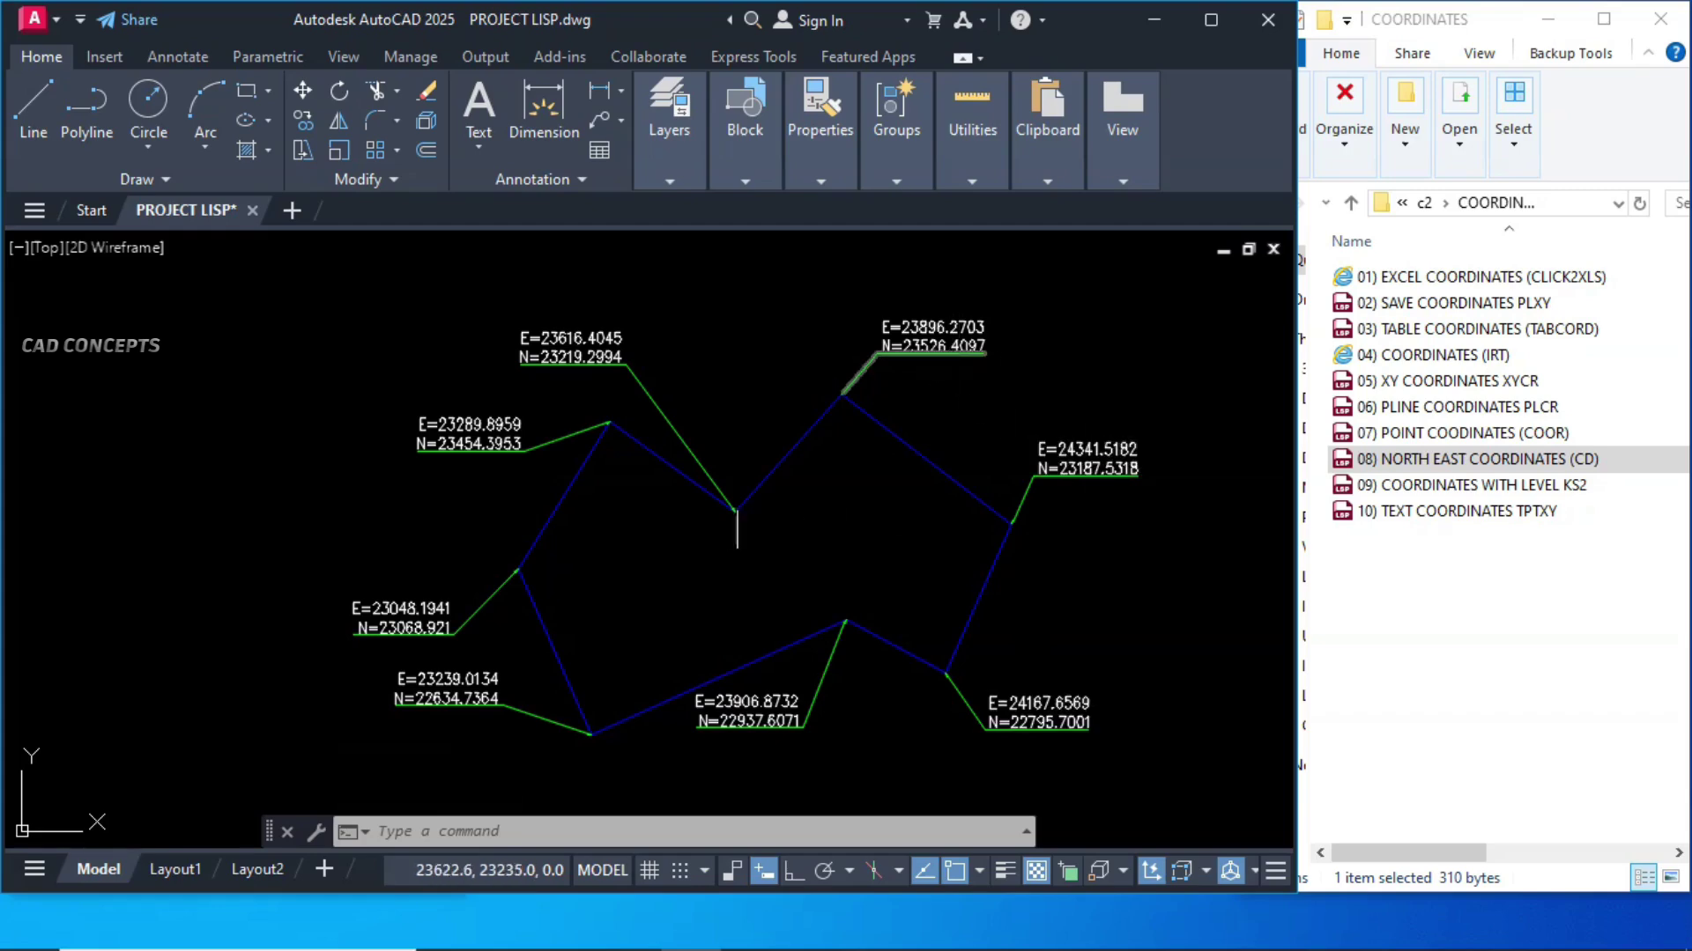
middle_click_drag(894, 505, 848, 502)
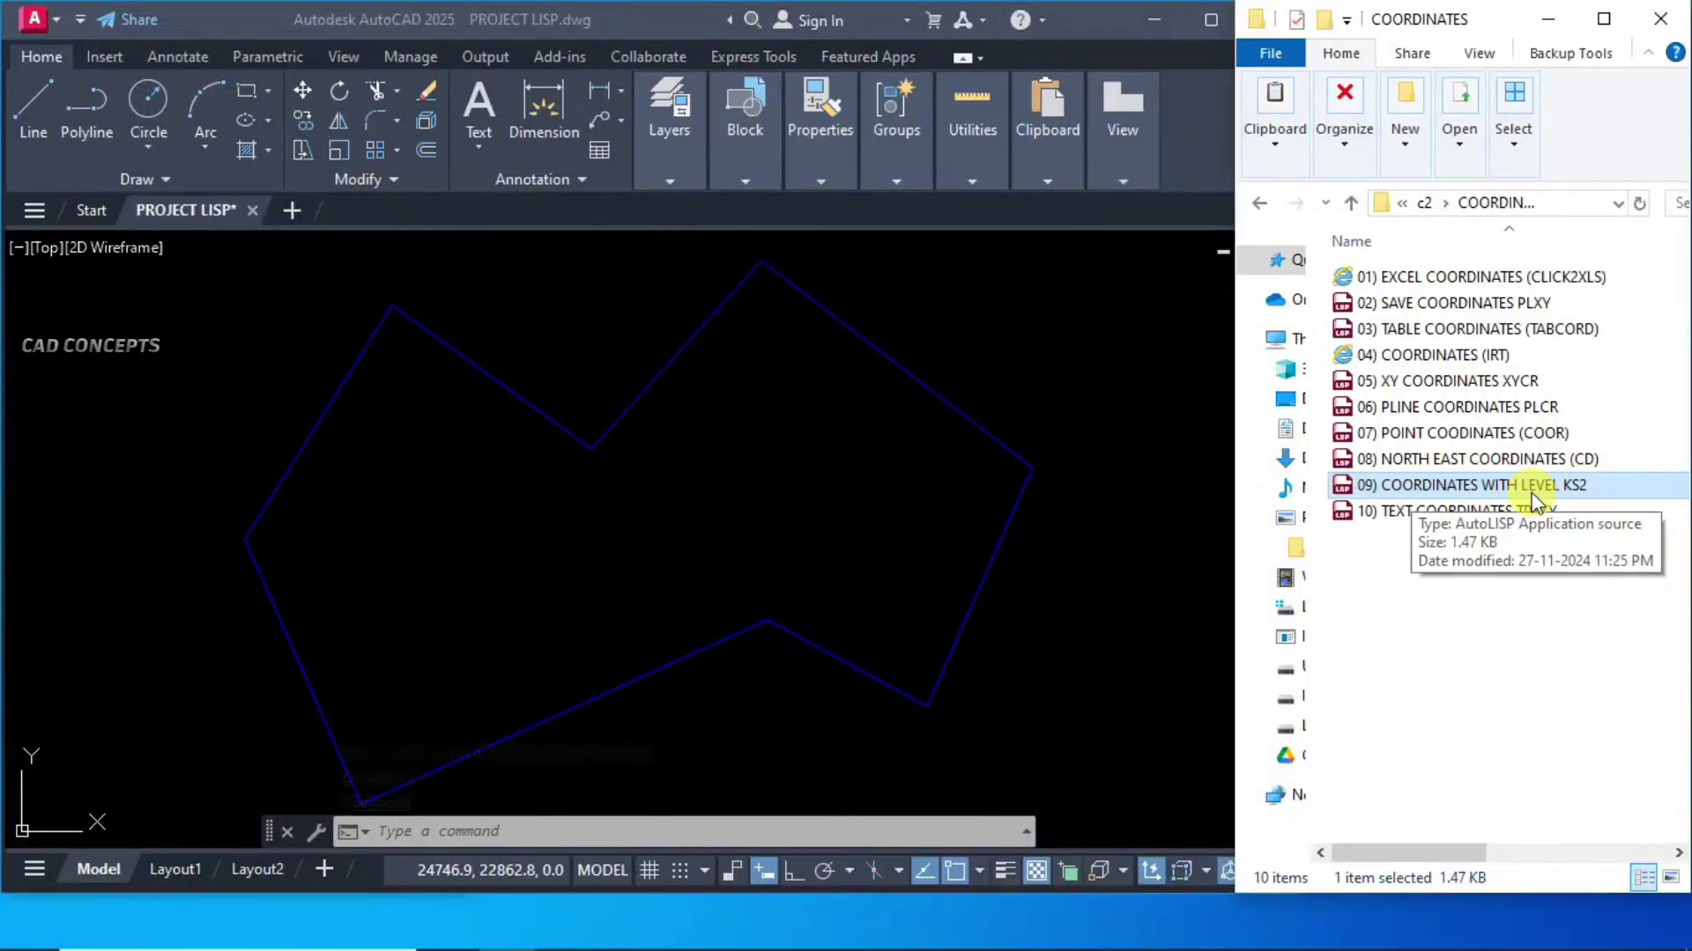
- Load "09) COORDINATES WITH LEVEL KS2" and run KS2 on the outline's rightmost vertex with level 10 and no description
left_click_drag(1504, 490, 798, 569)
left_click(798, 568)
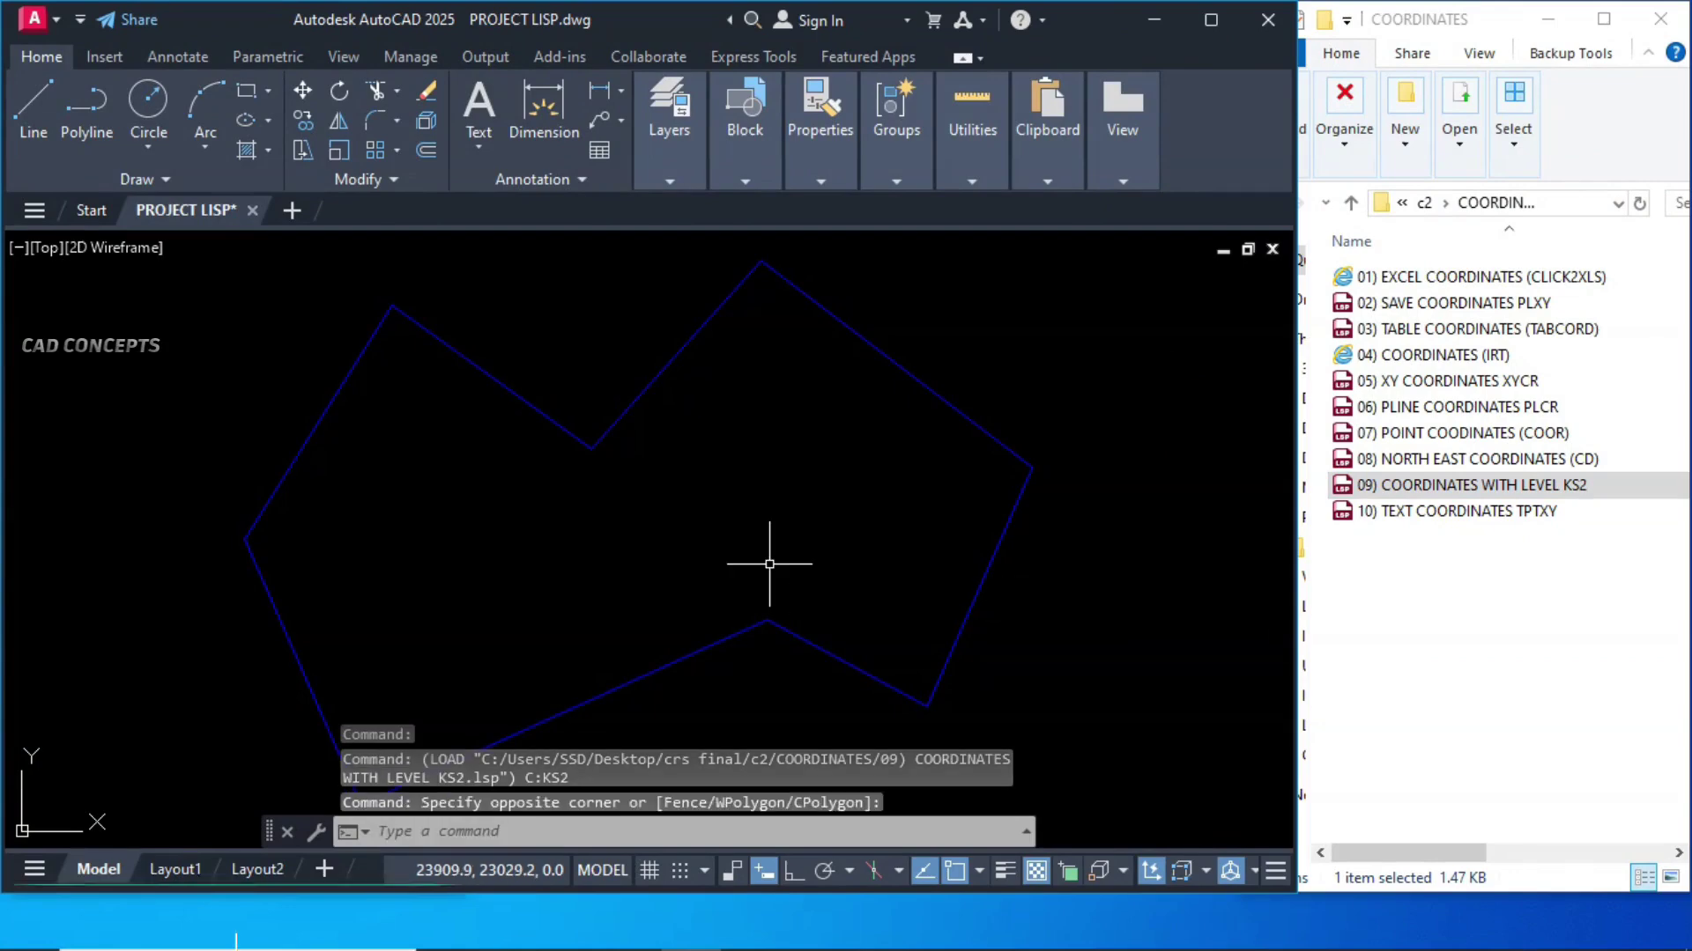
type("KS2")
key("Return")
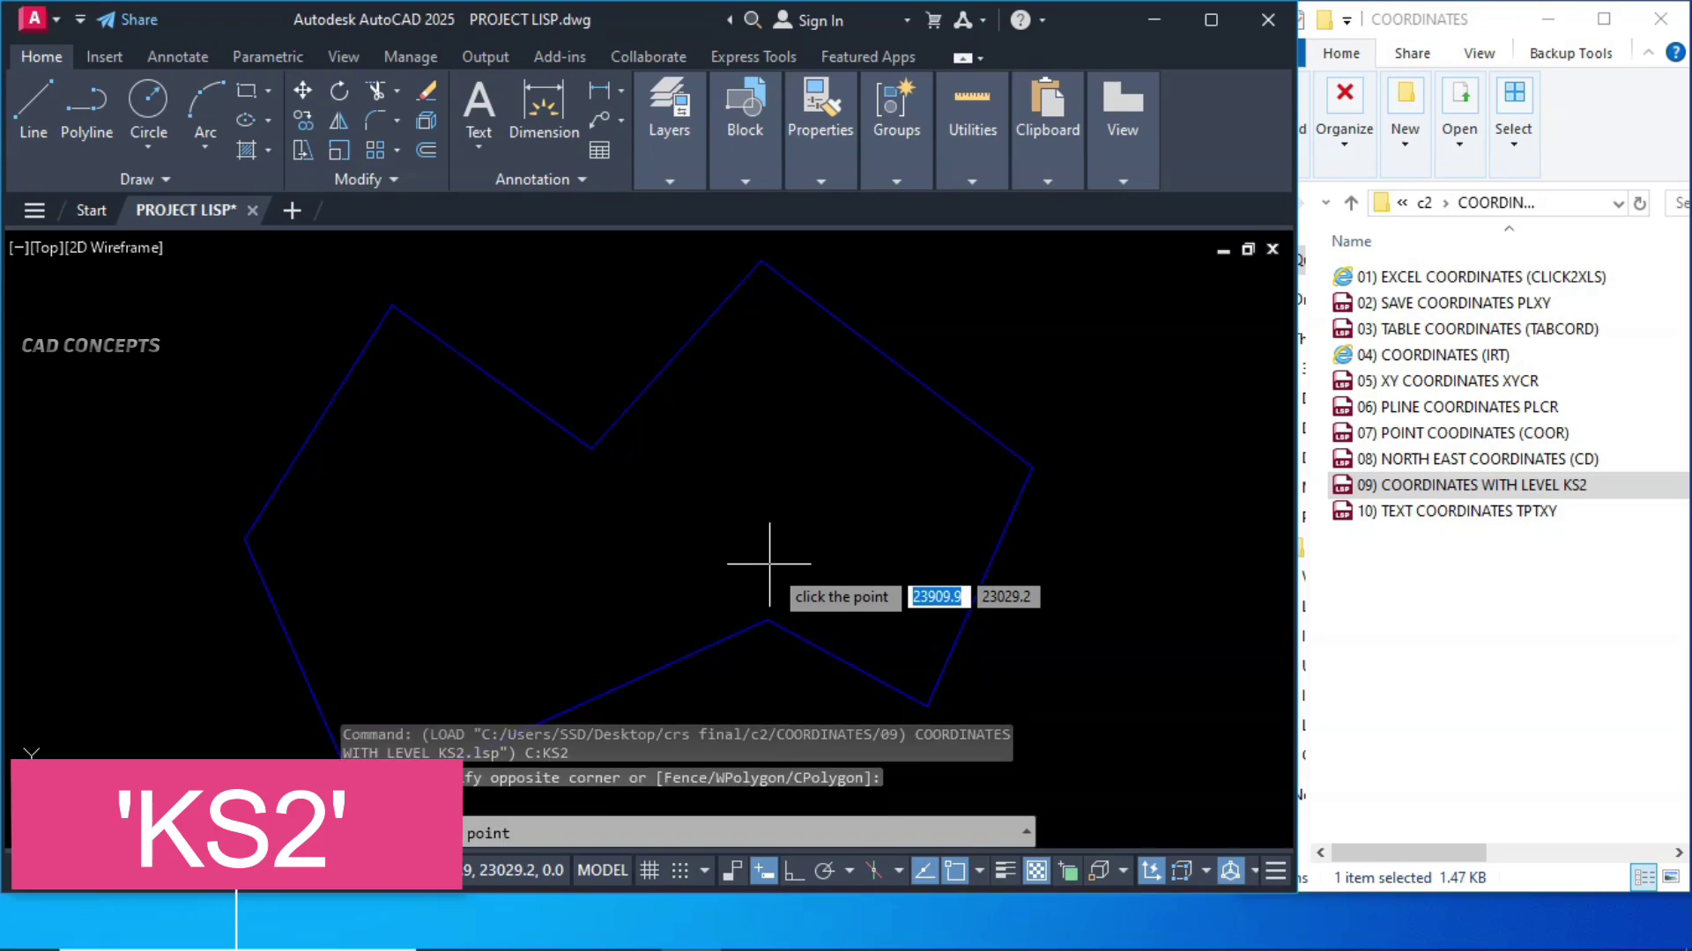
left_click(1031, 468)
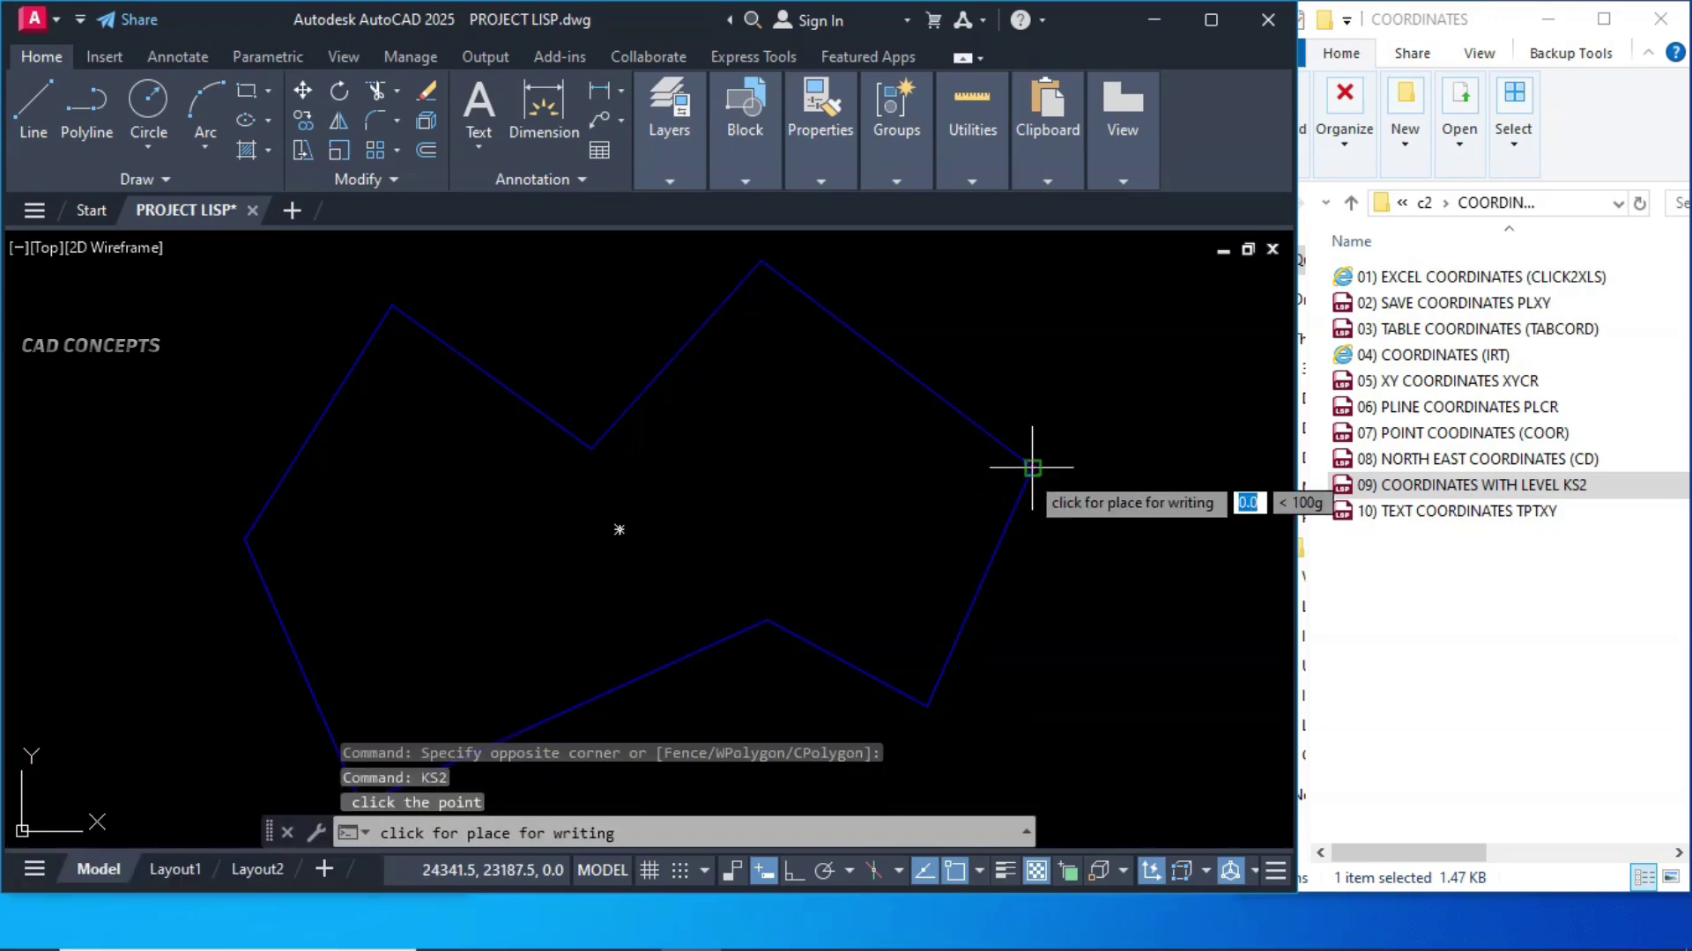
left_click(1068, 374)
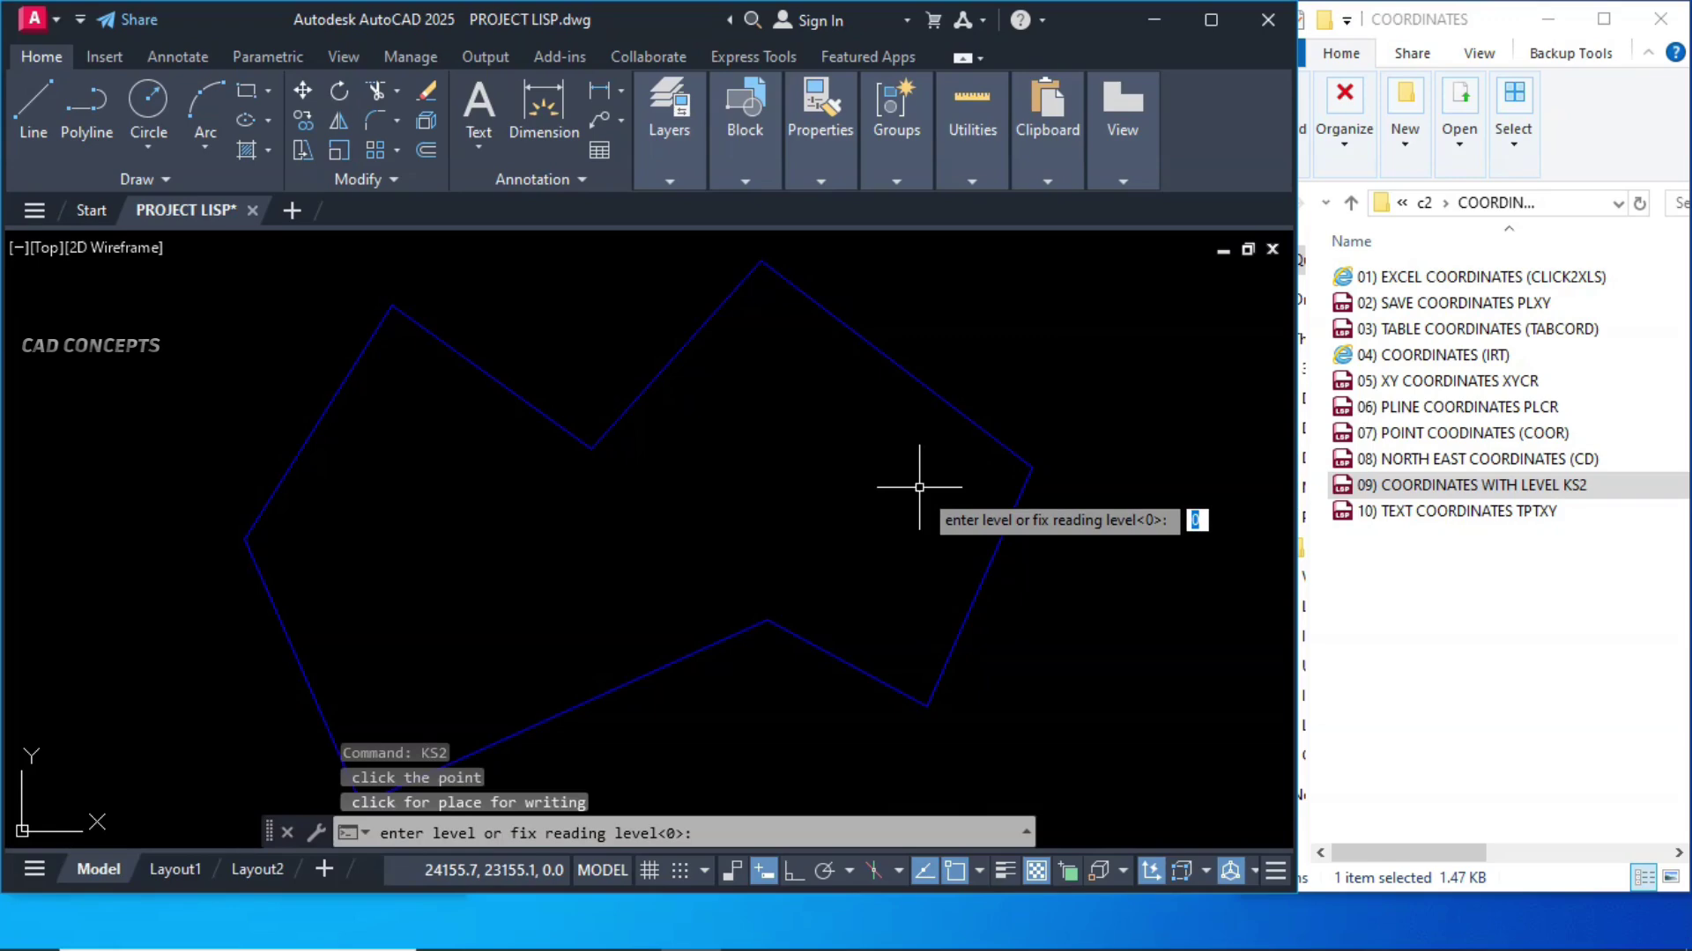
key("Return")
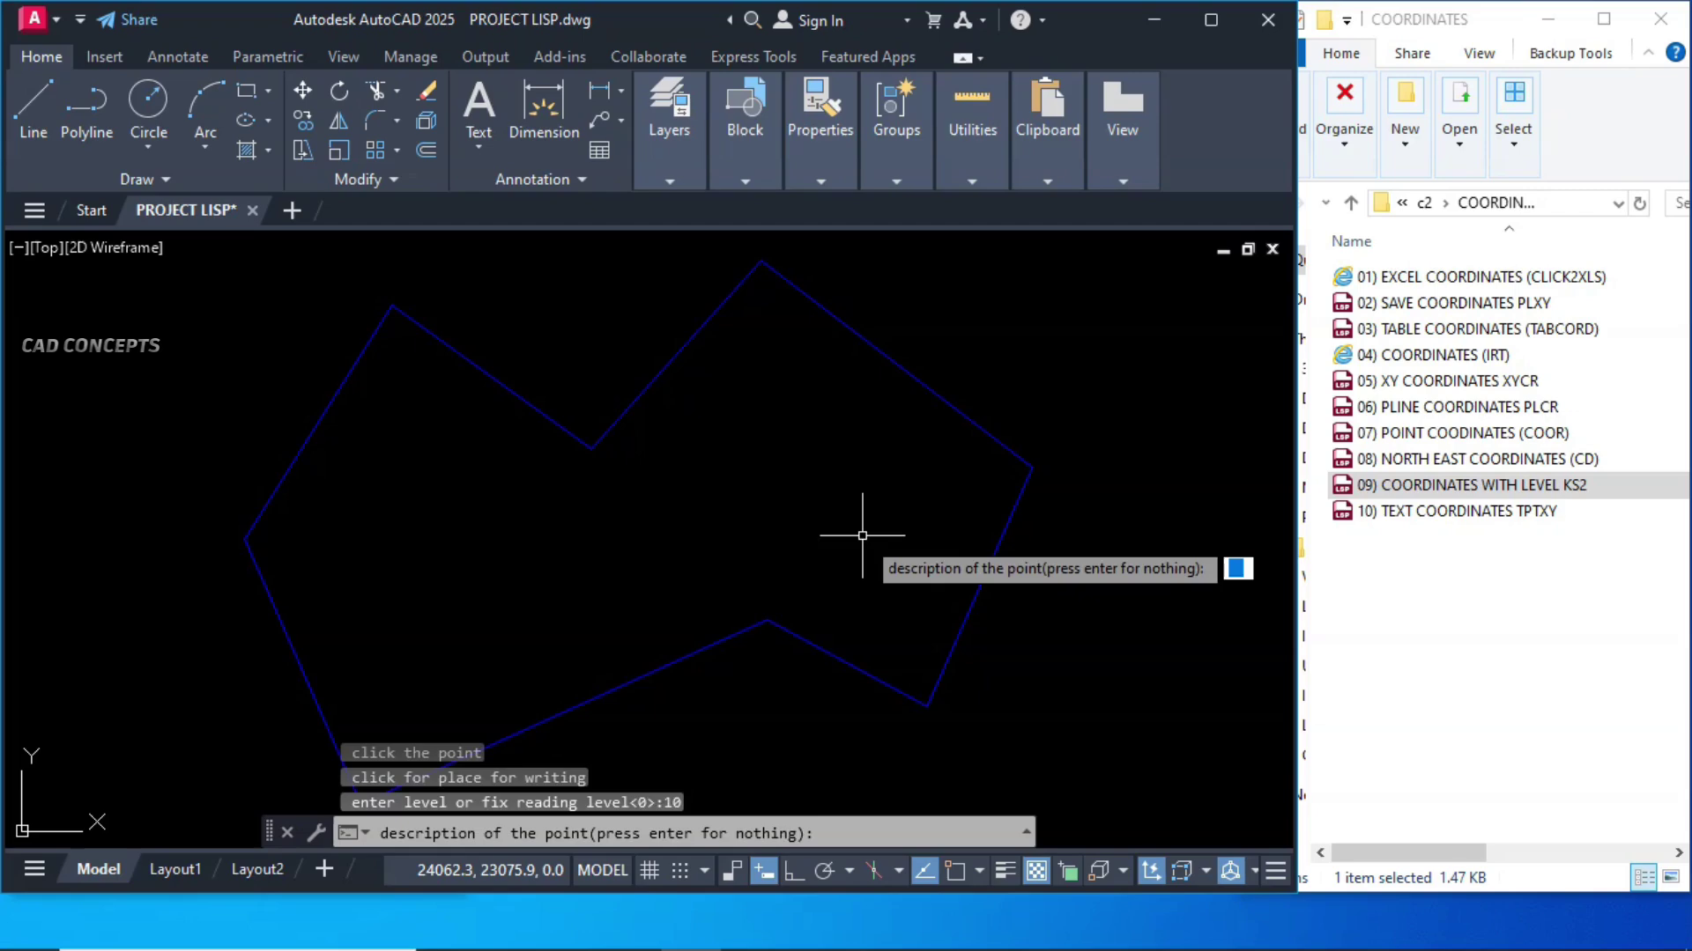
key("Return")
- Label the lower-right vertex with KS2 at scale factor 1, level 15 and no description, text below right
key("Return")
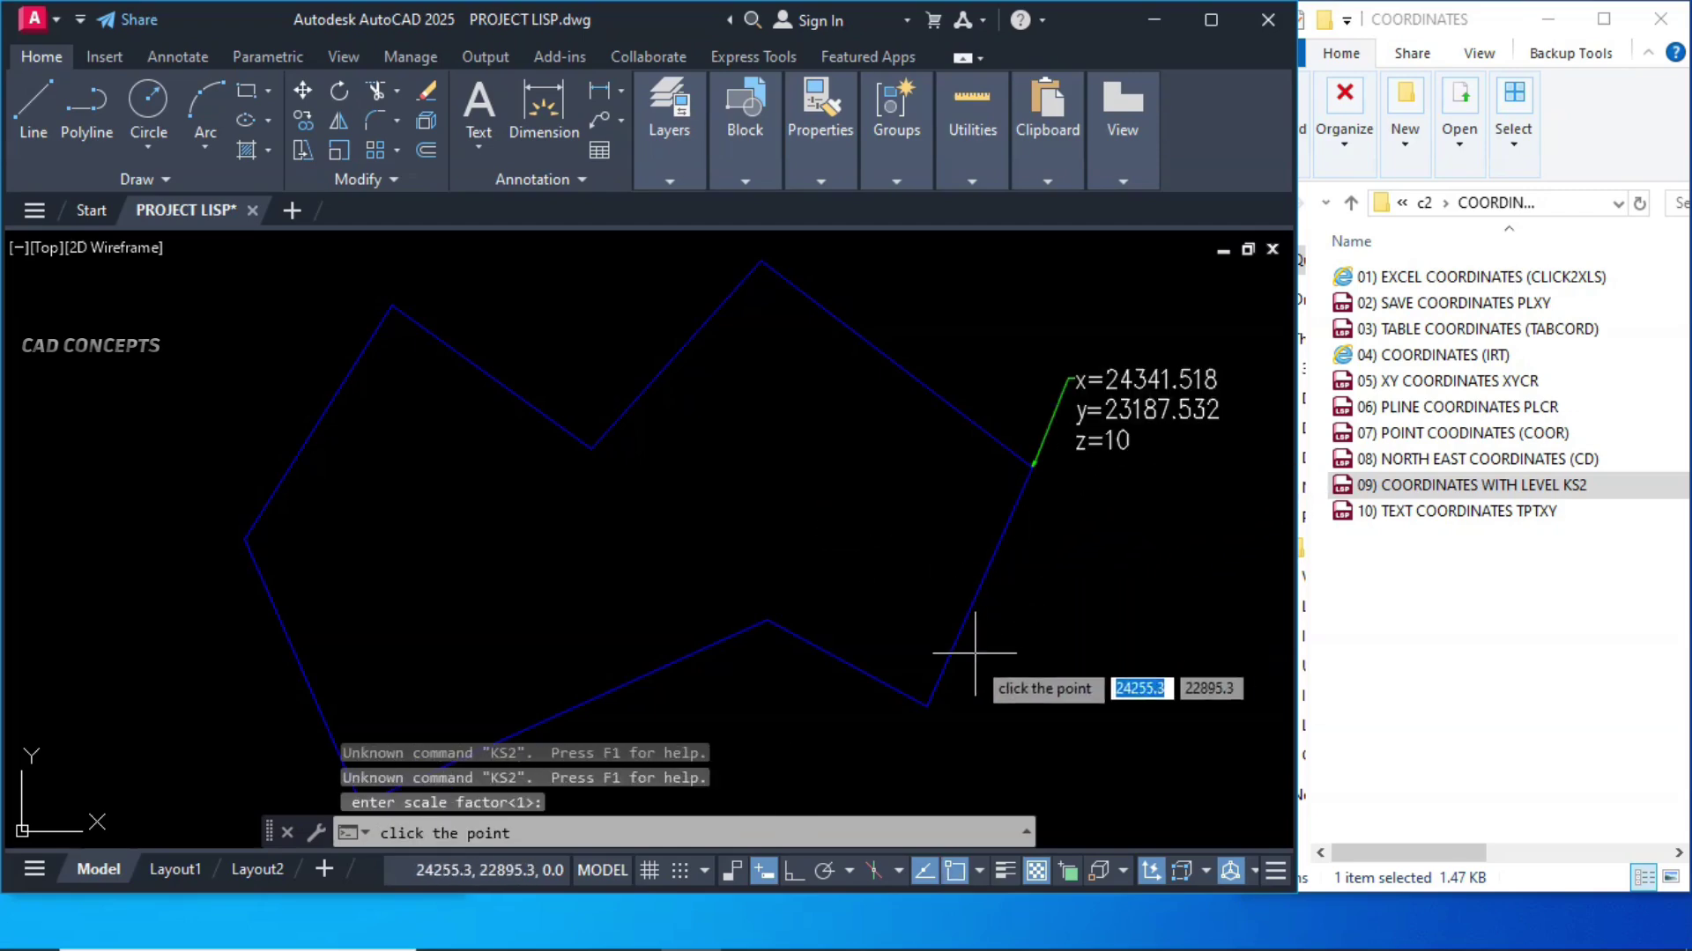
left_click(926, 705)
left_click(990, 756)
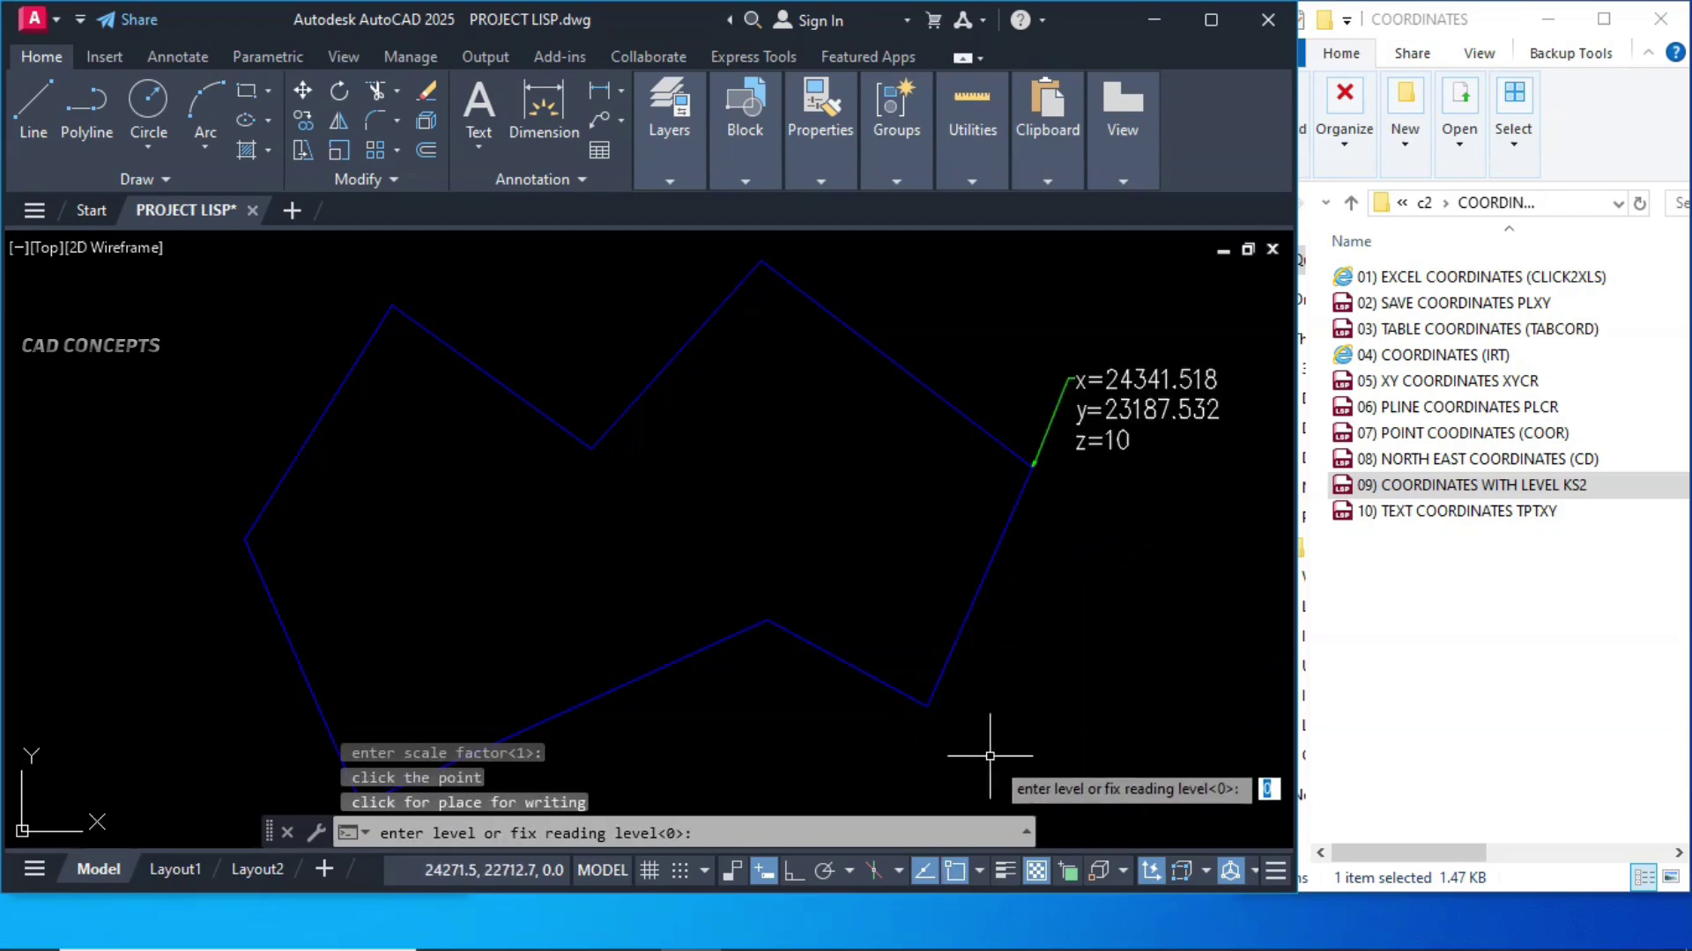
key("Return")
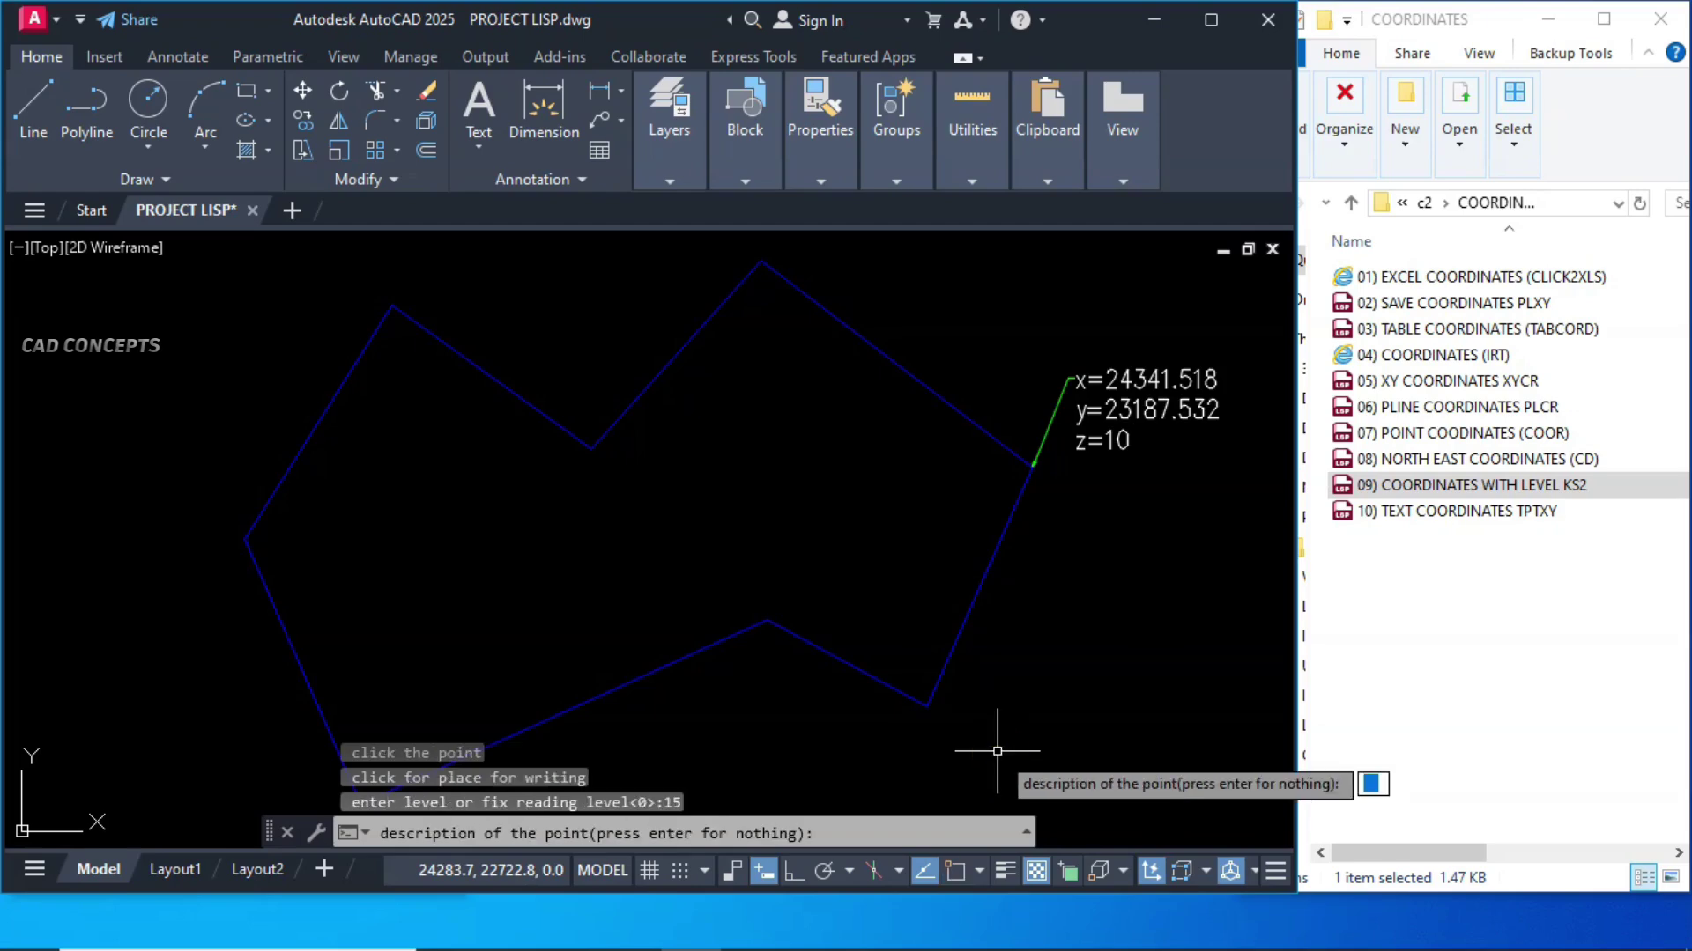
key("Return")
middle_click_drag(993, 691, 1043, 628)
- Label the lower notch vertex with KS2 at scale factor 1, level 45 and no description, text below left
key("Return")
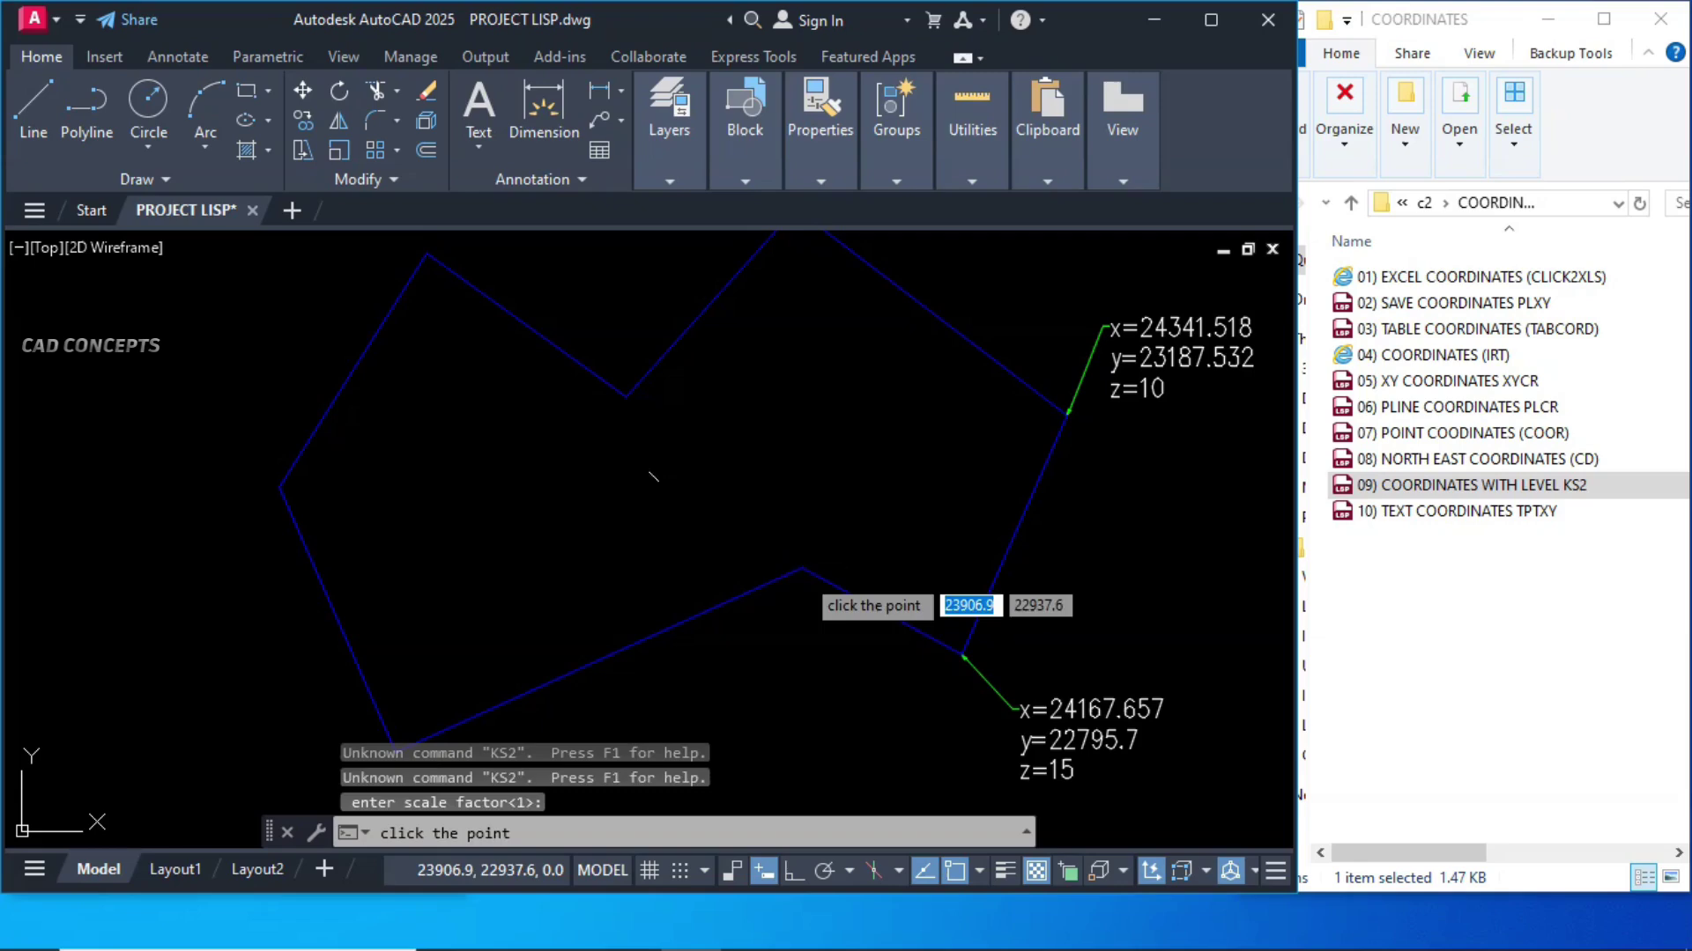
left_click(802, 568)
left_click(727, 705)
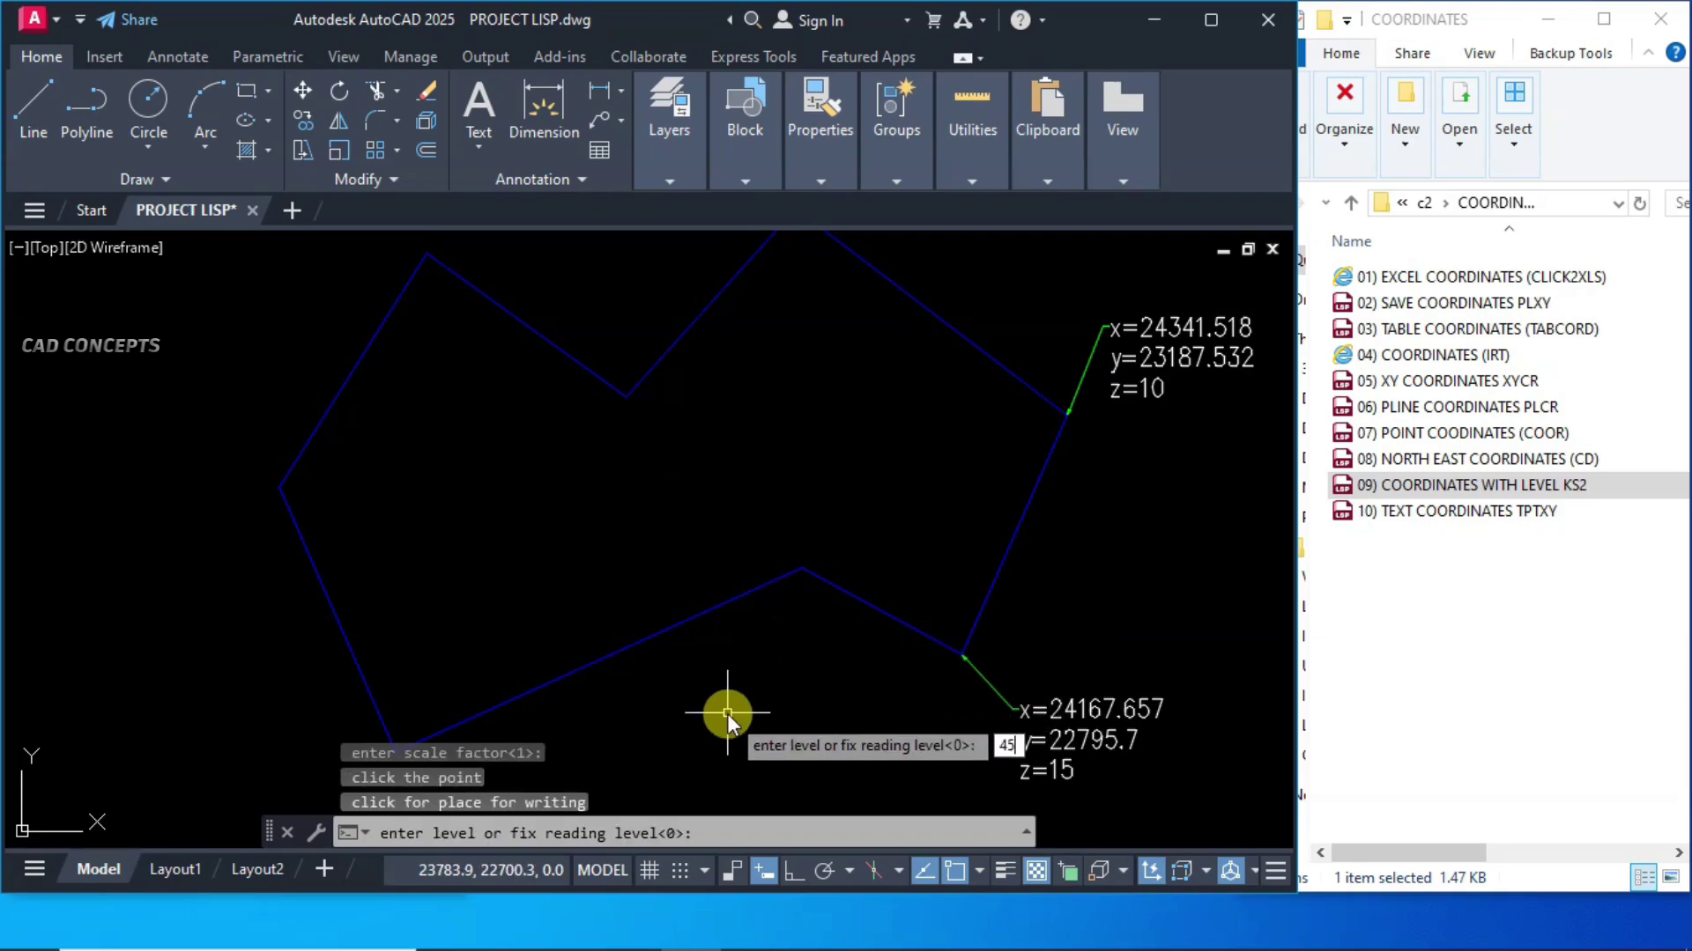
key("Return")
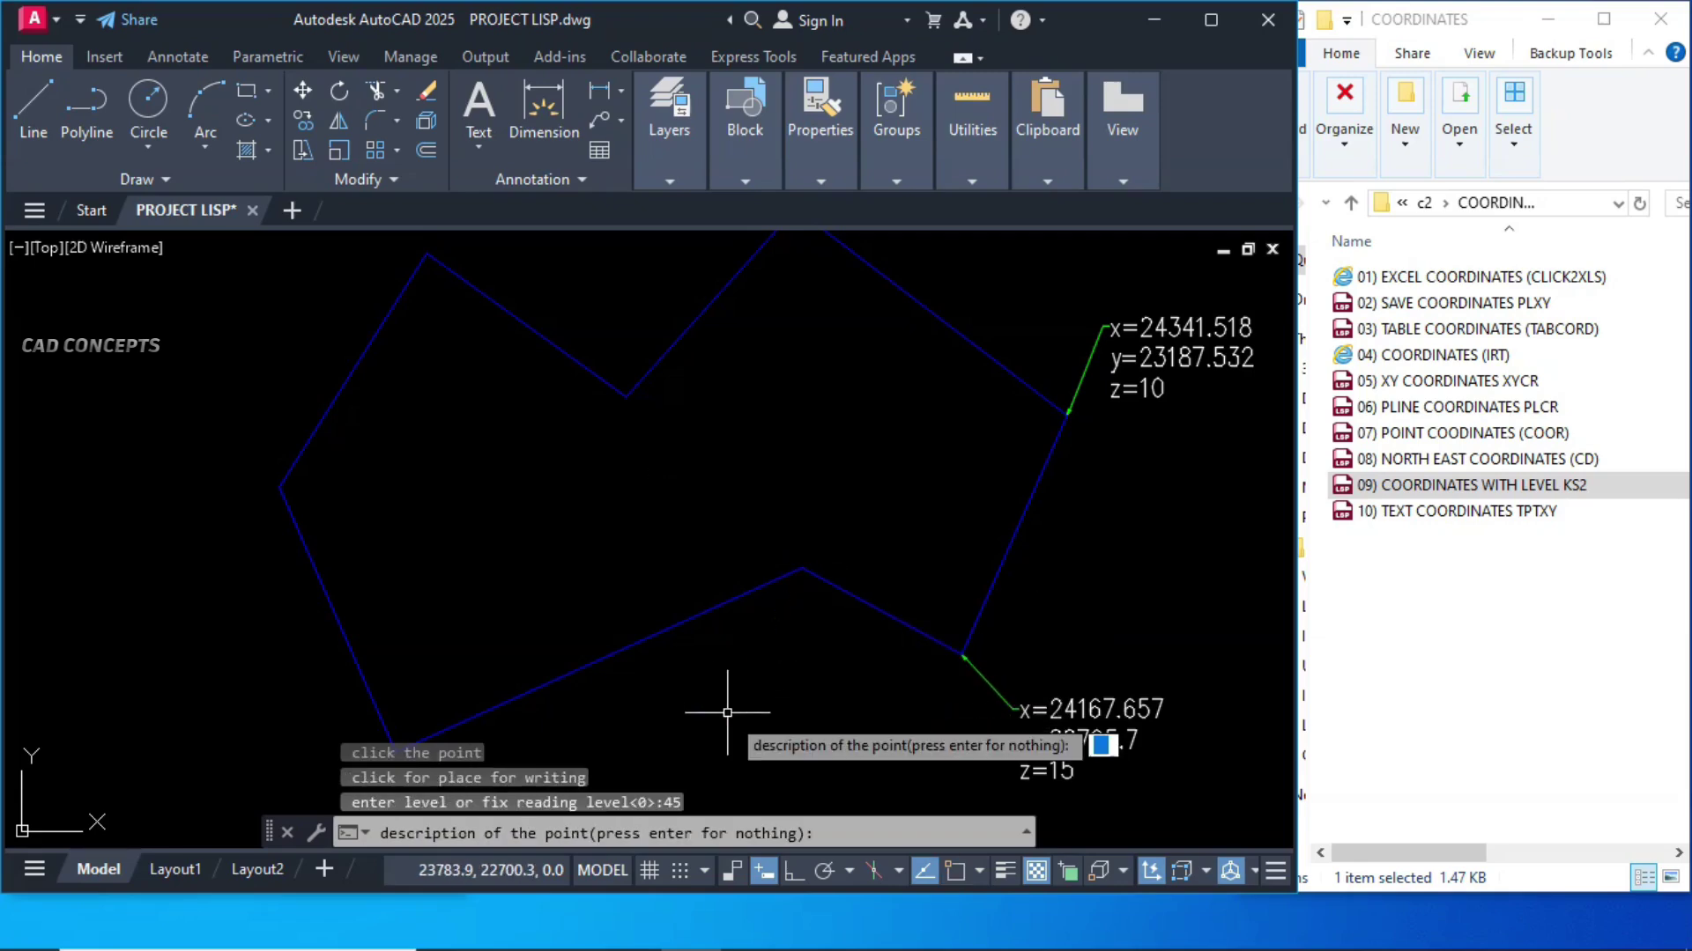
key("Return")
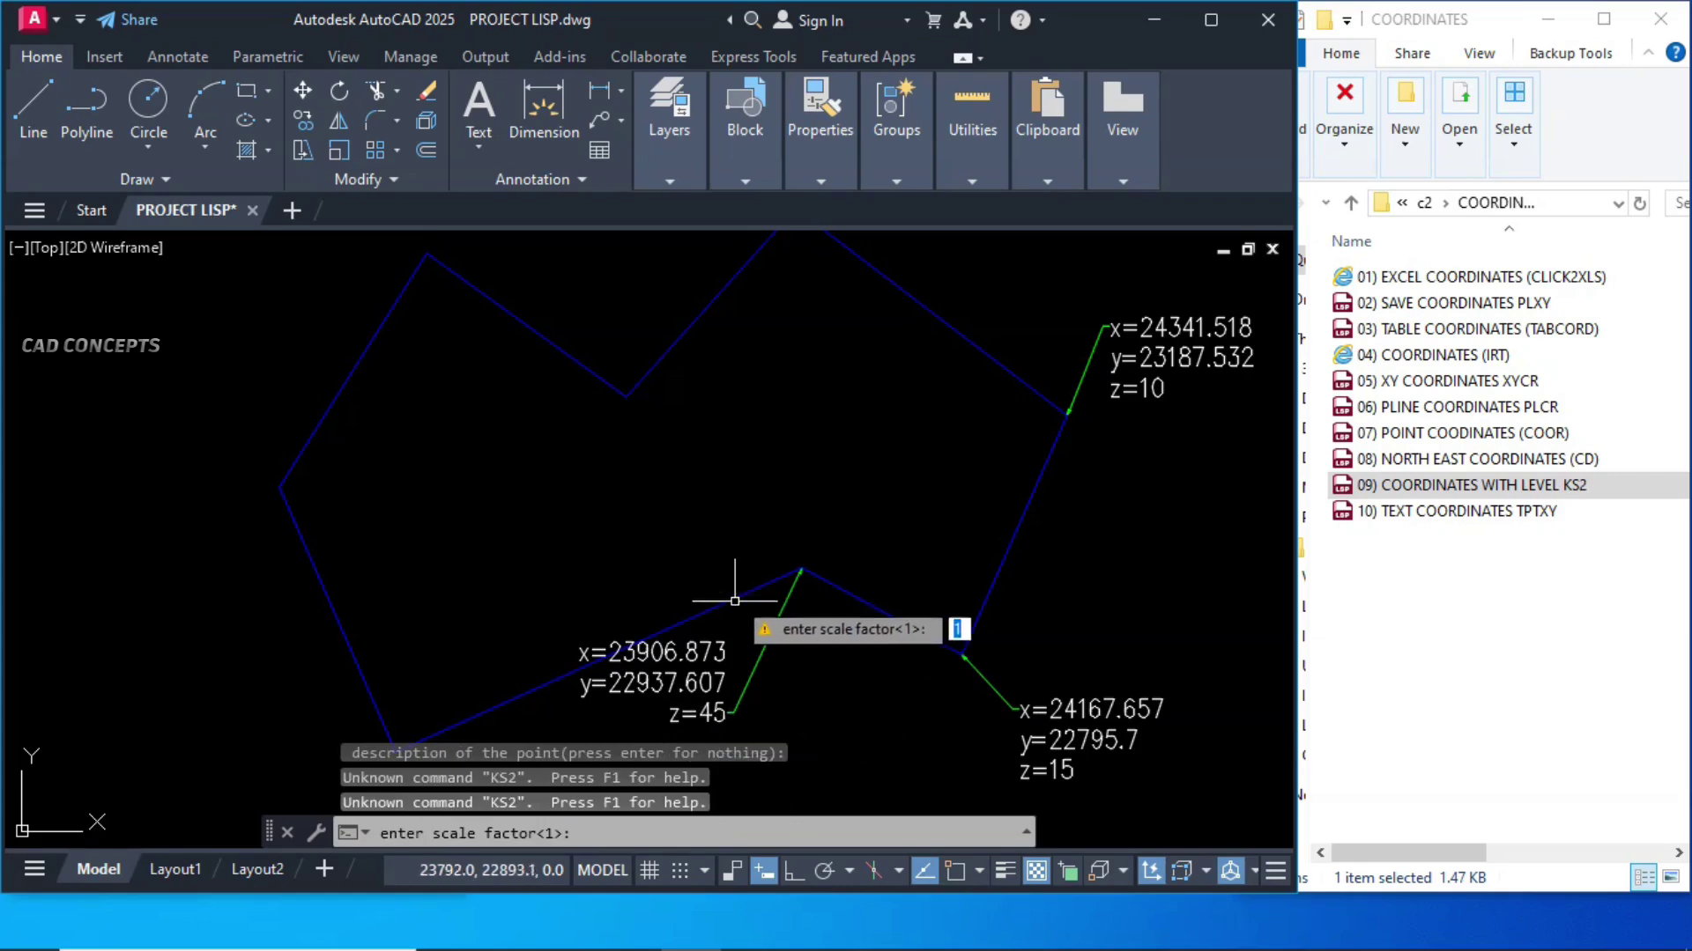
- Label the topmost vertex with KS2 at scale factor 1, level 60 and no description, text above right
scroll(748, 564, "down", 3)
key("Return")
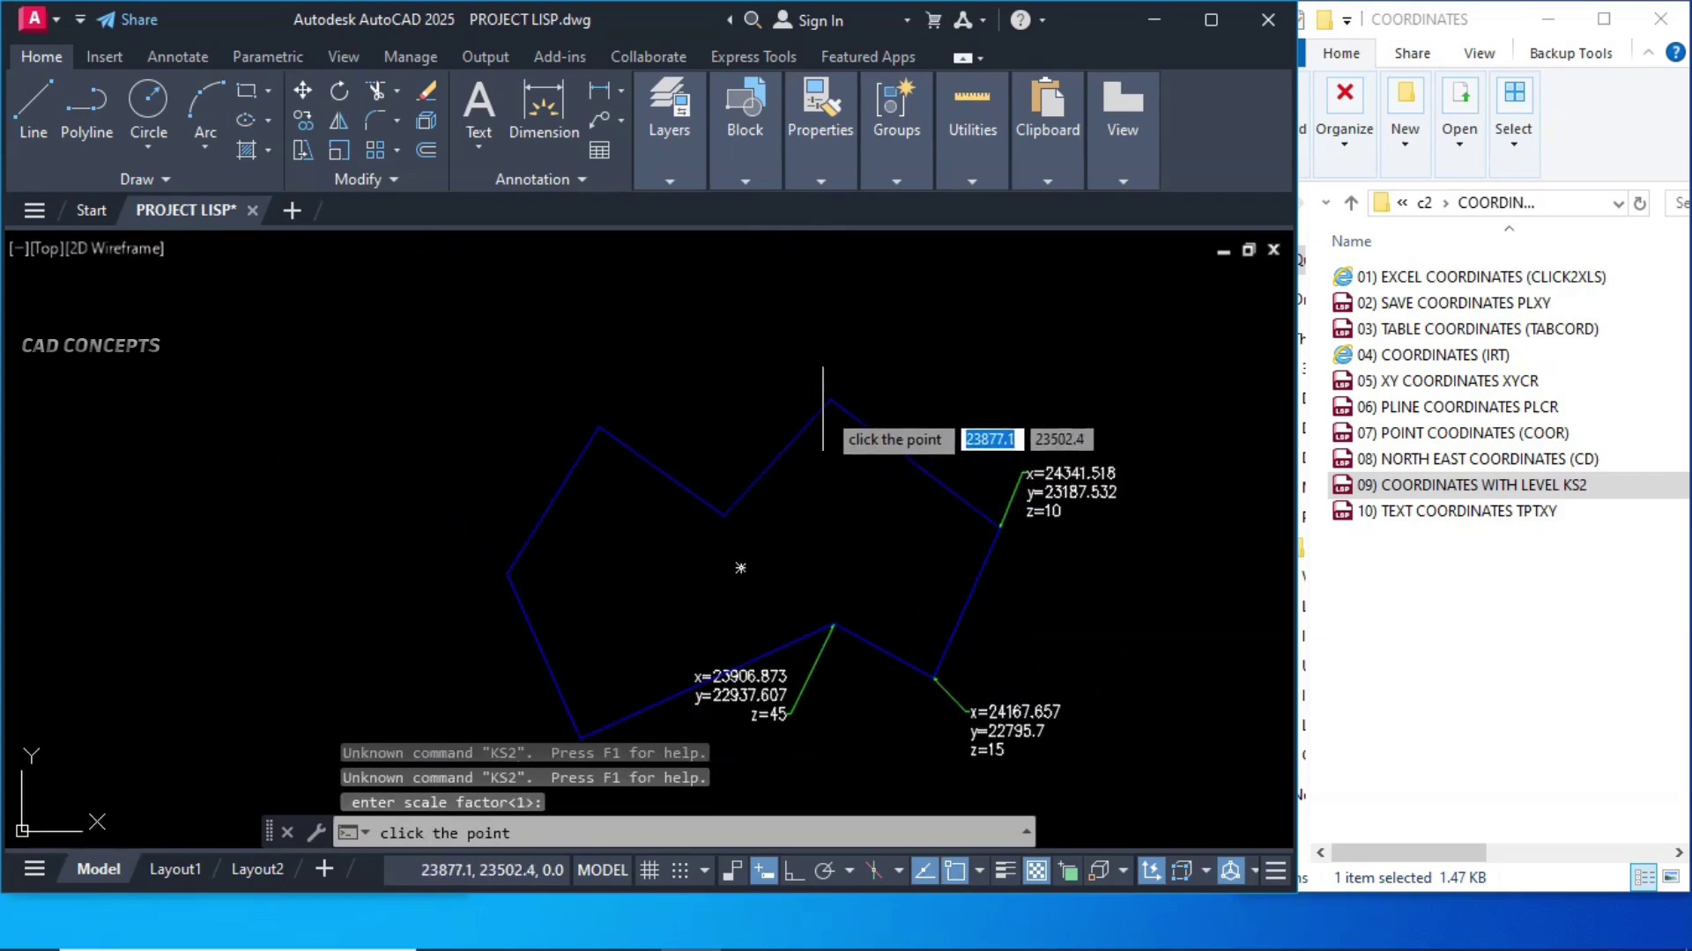
left_click(830, 400)
left_click(864, 344)
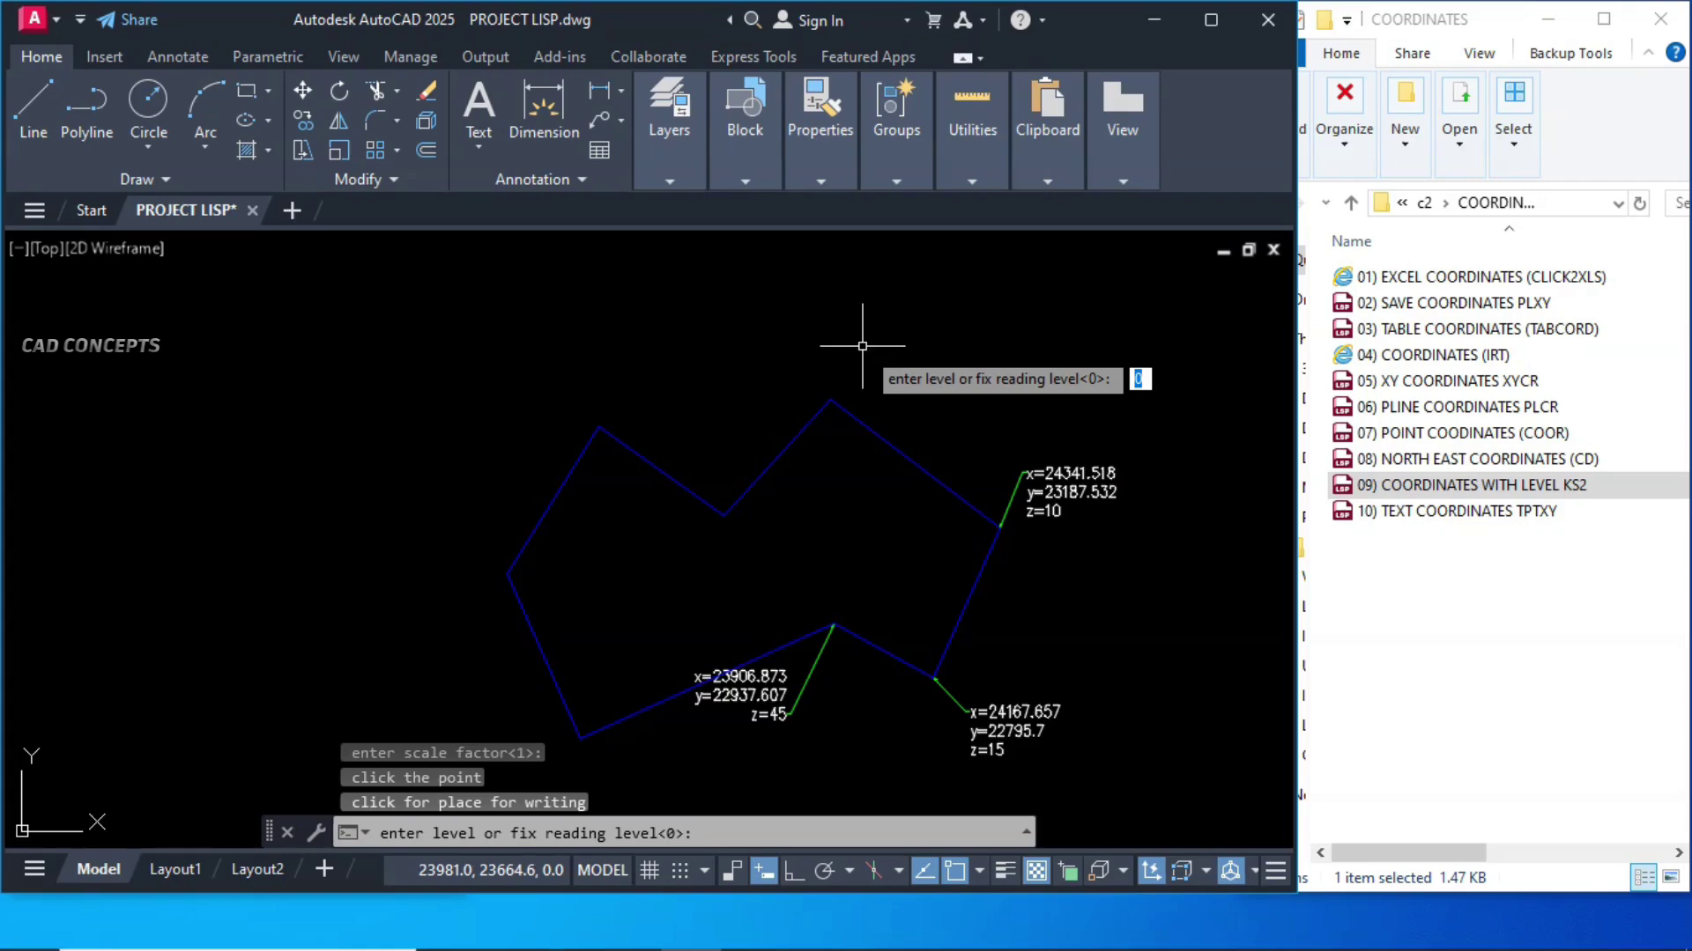
type("60")
key("Return")
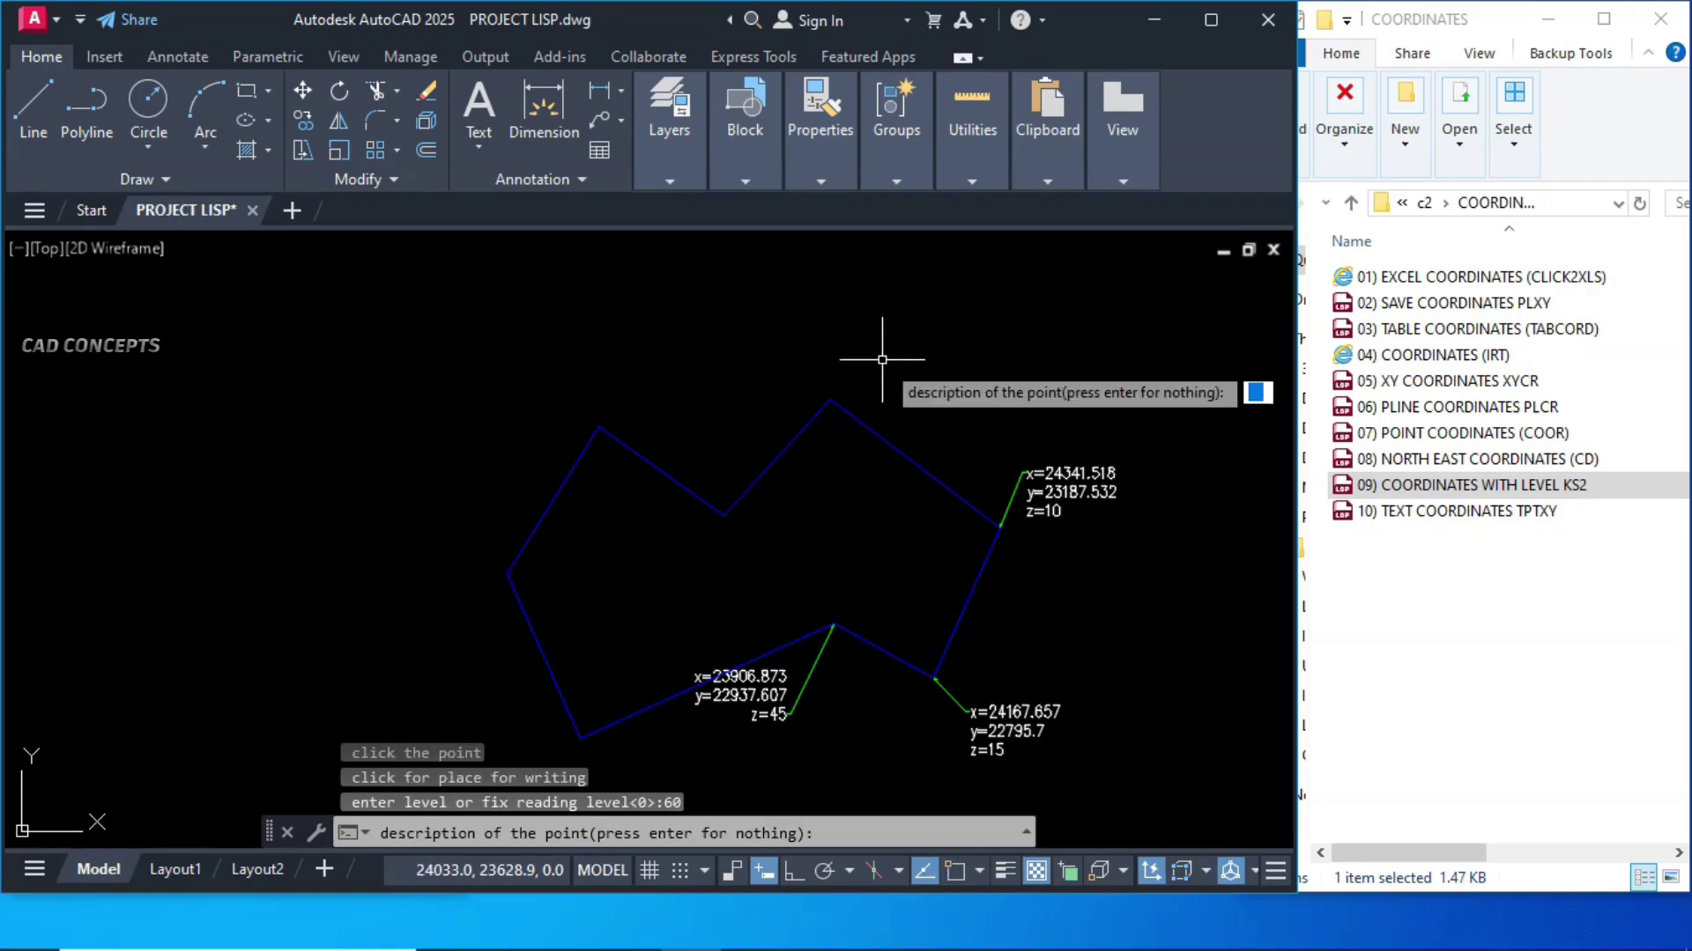
key("Return")
- Label the upper-left vertex with KS2 at scale factor 1, level 40 and no description, text above left
key("Return")
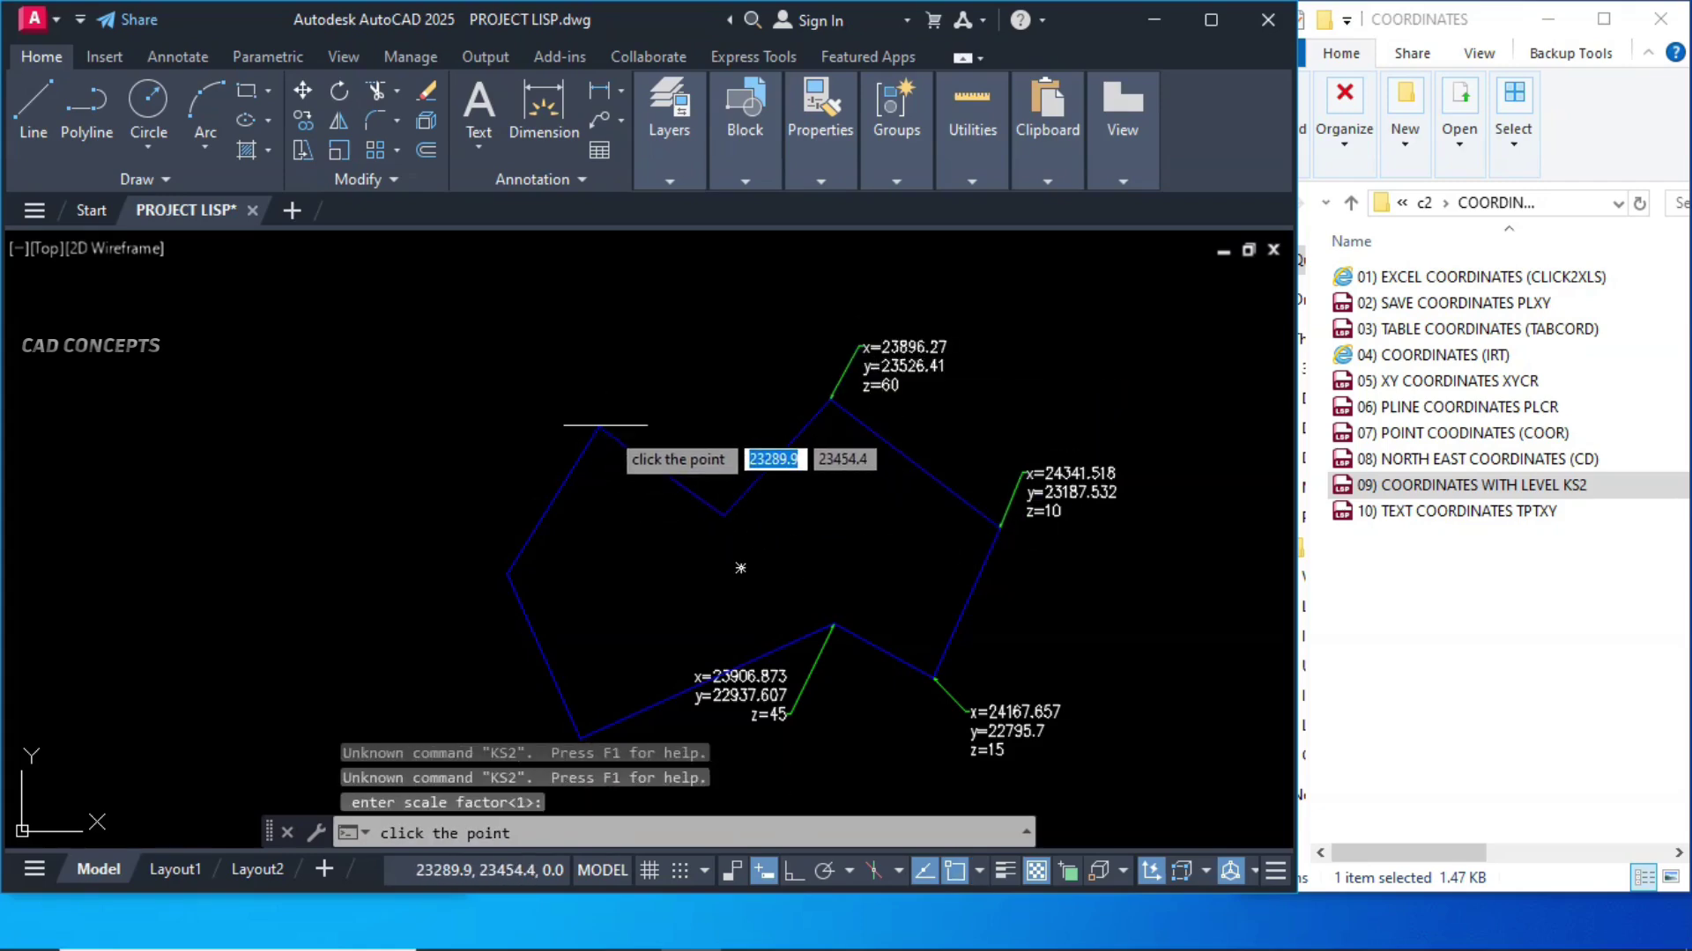
left_click(599, 429)
left_click(559, 334)
type("4")
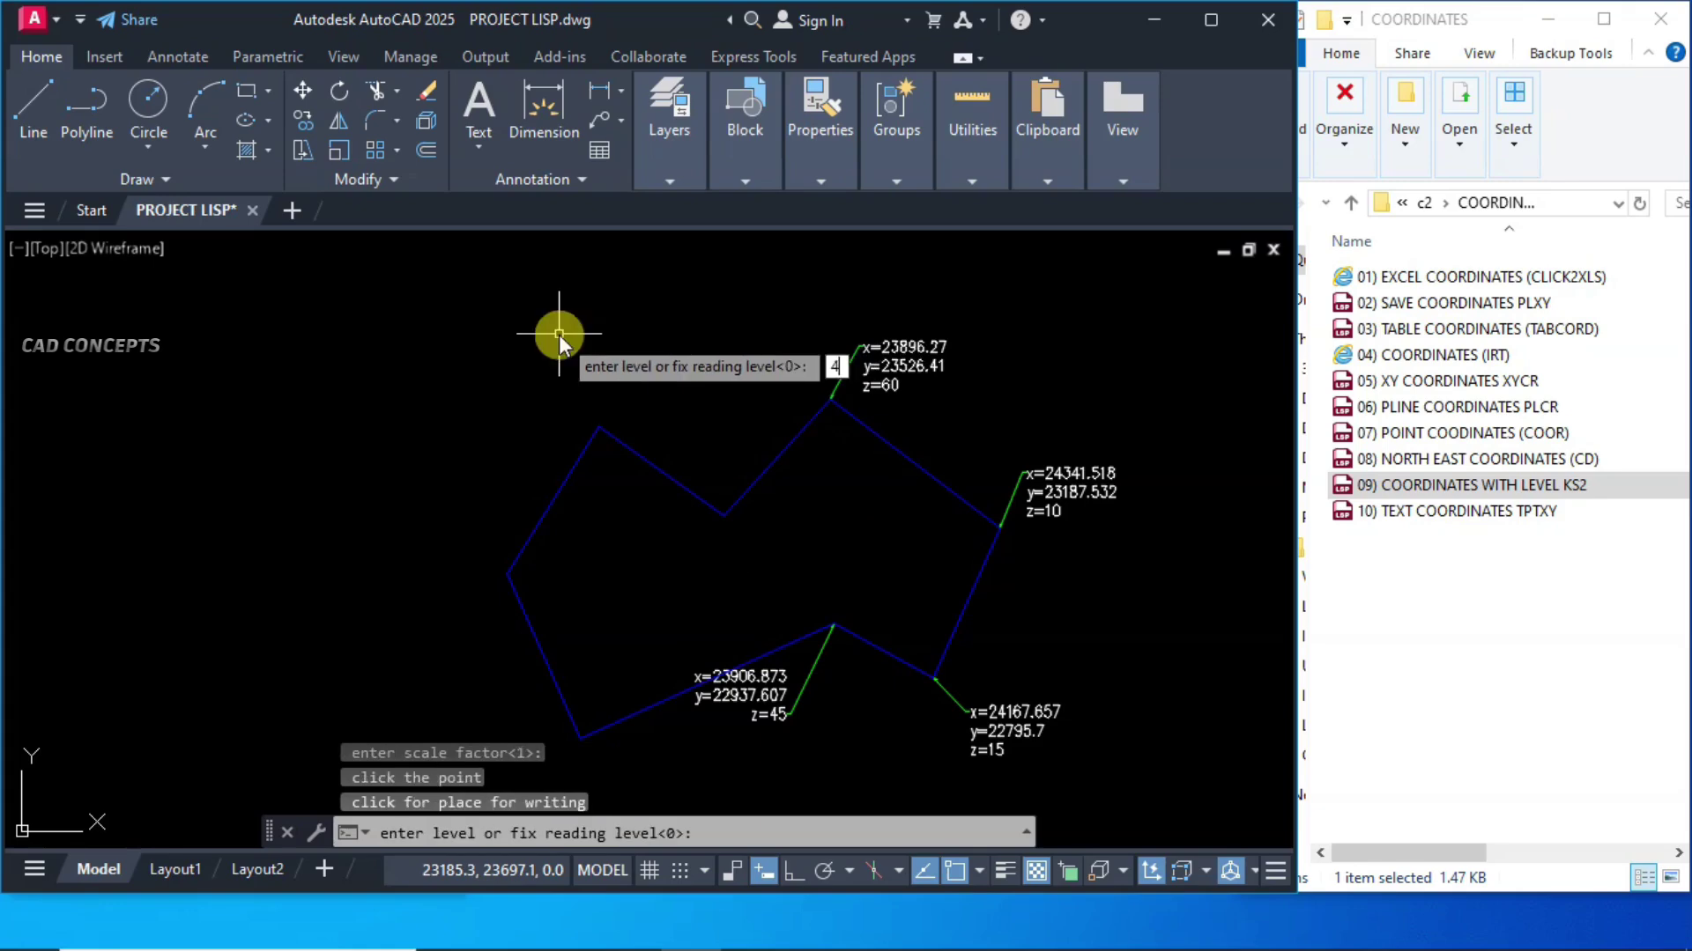
type("0")
key("Return")
key("Return")
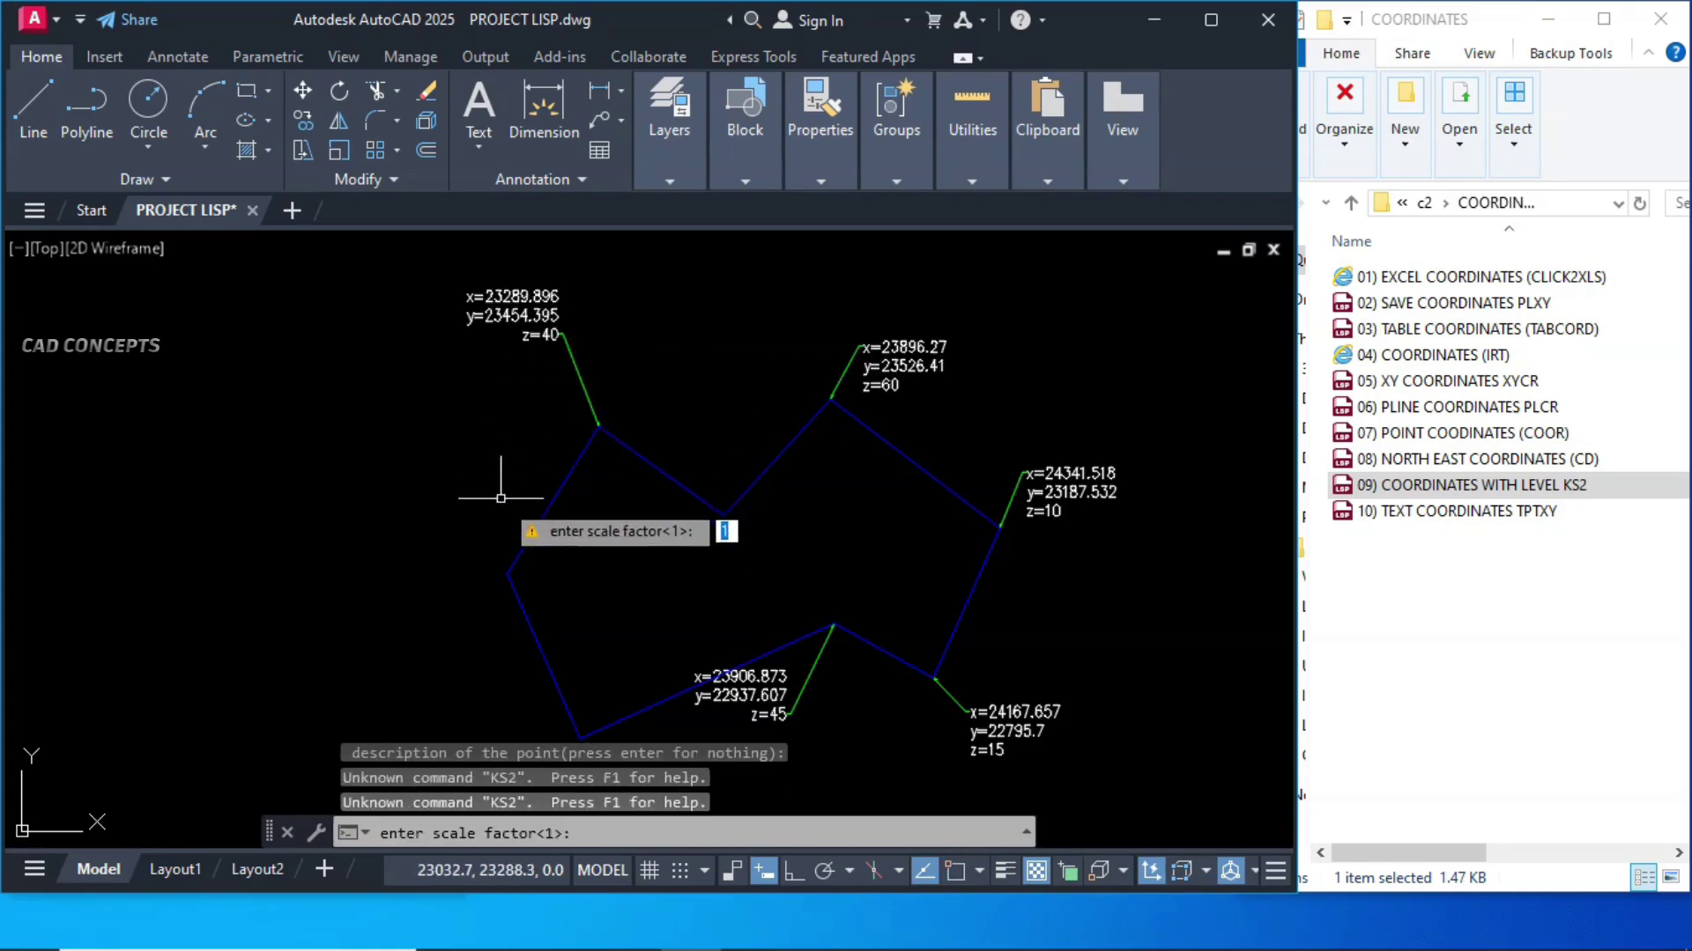
- Label the leftmost vertex with KS2 at scale factor 1, level 25 and no description, text above left
key("Return")
left_click(507, 574)
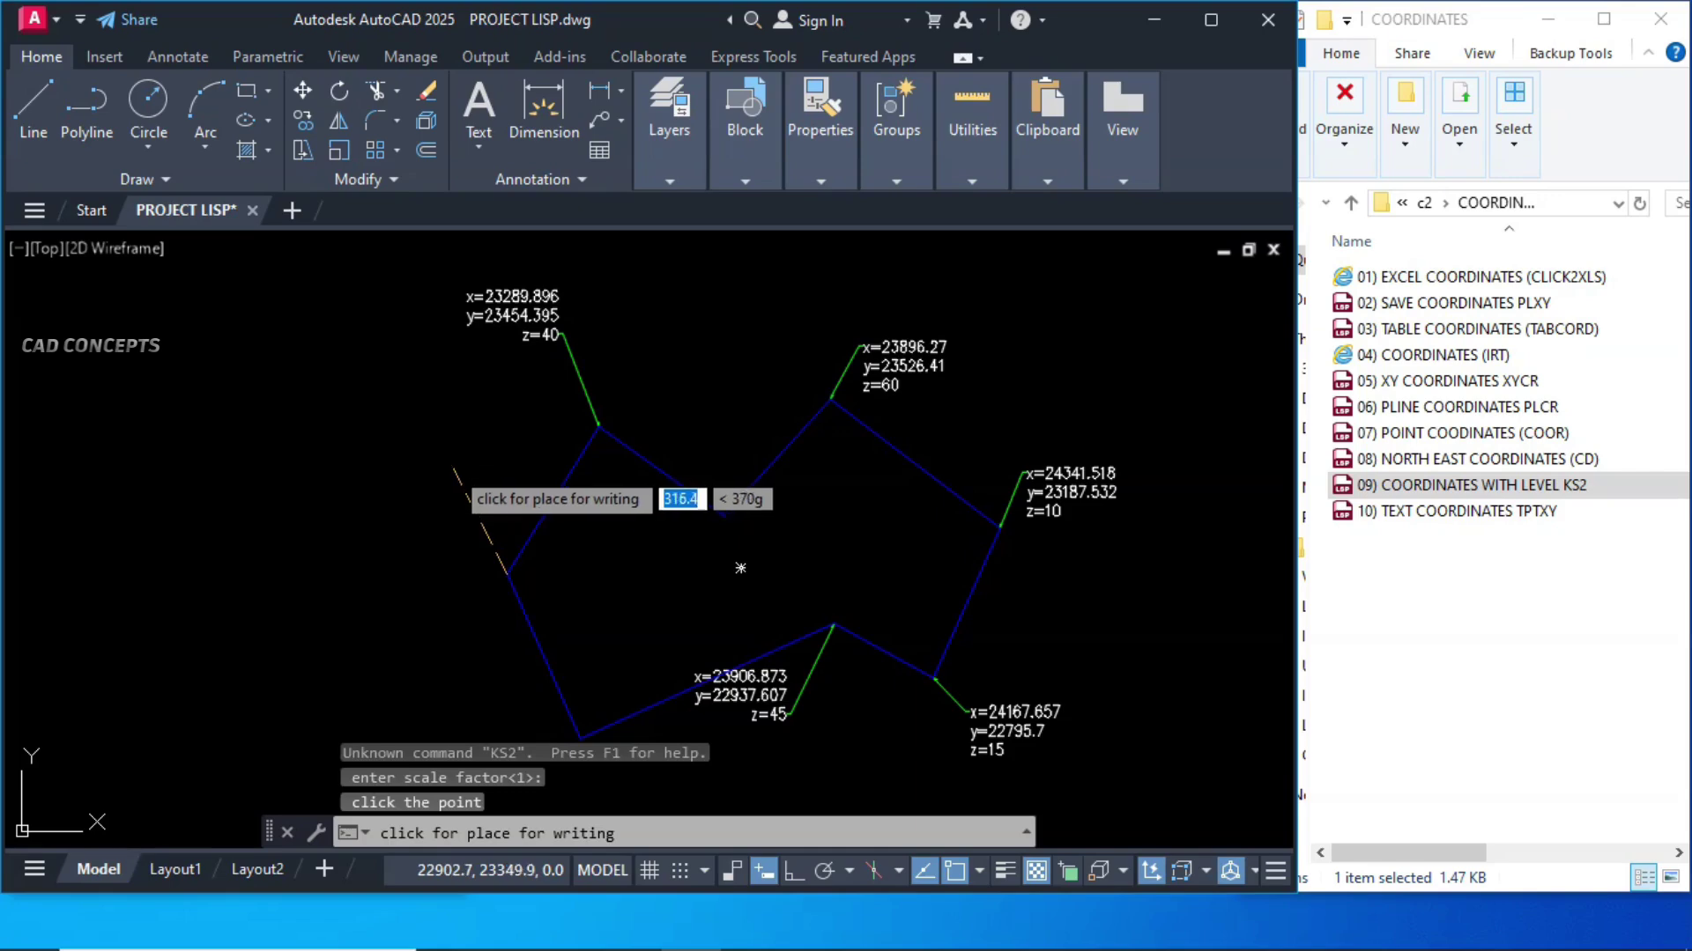
left_click(453, 475)
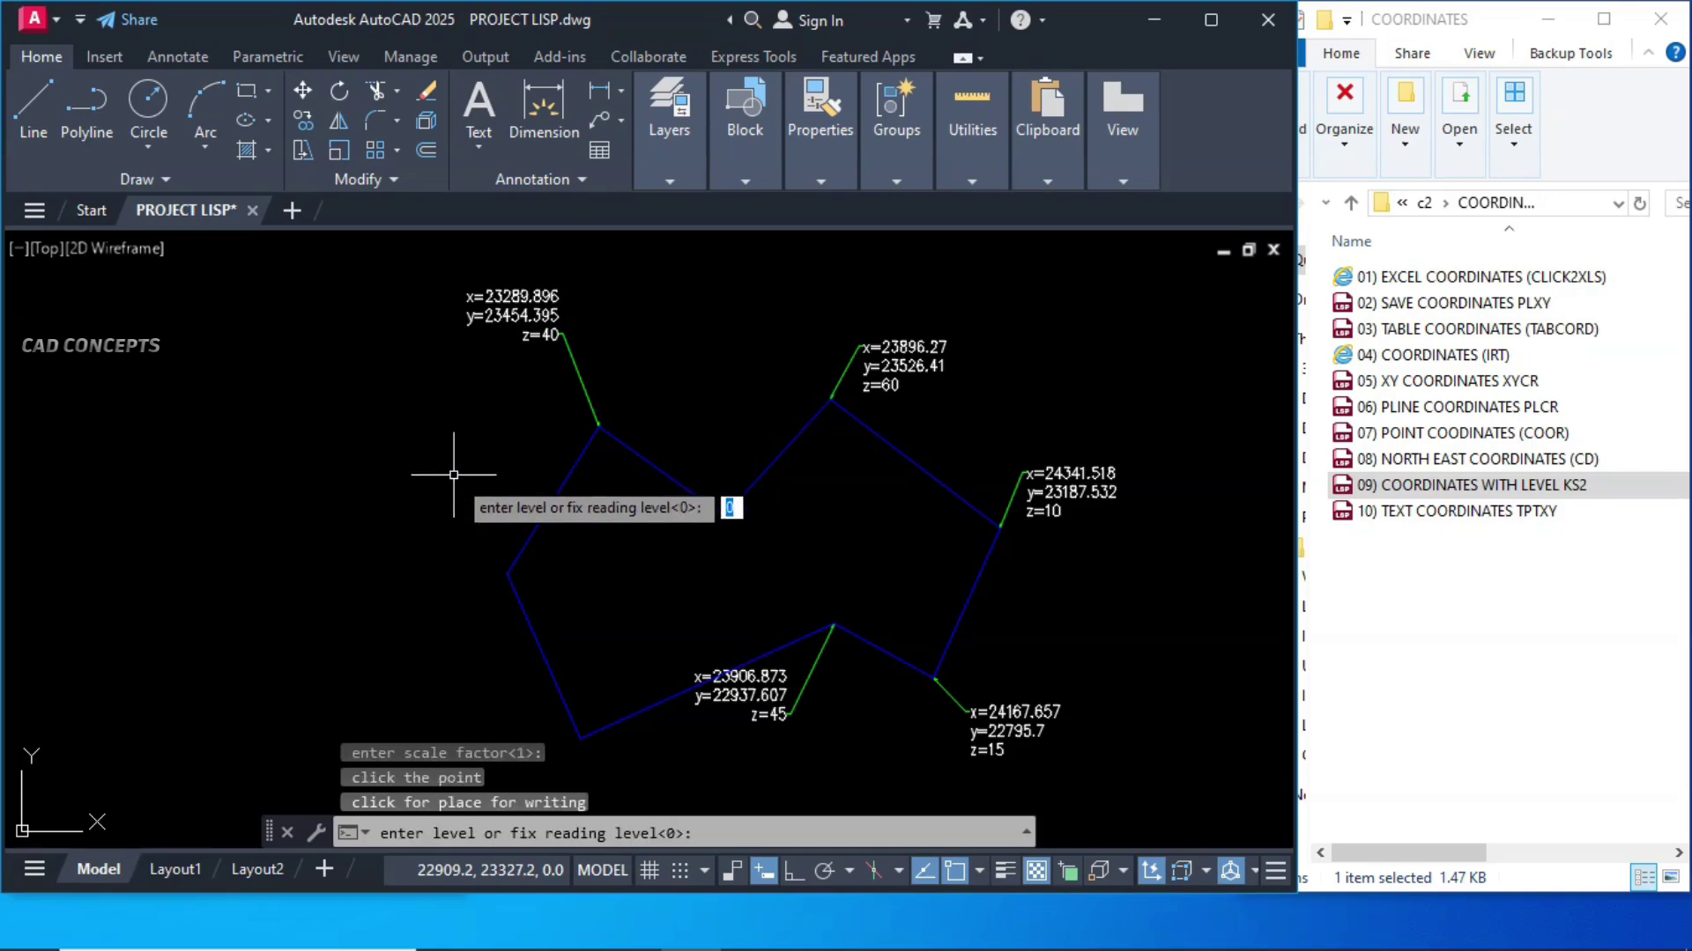
type("25")
key("Return")
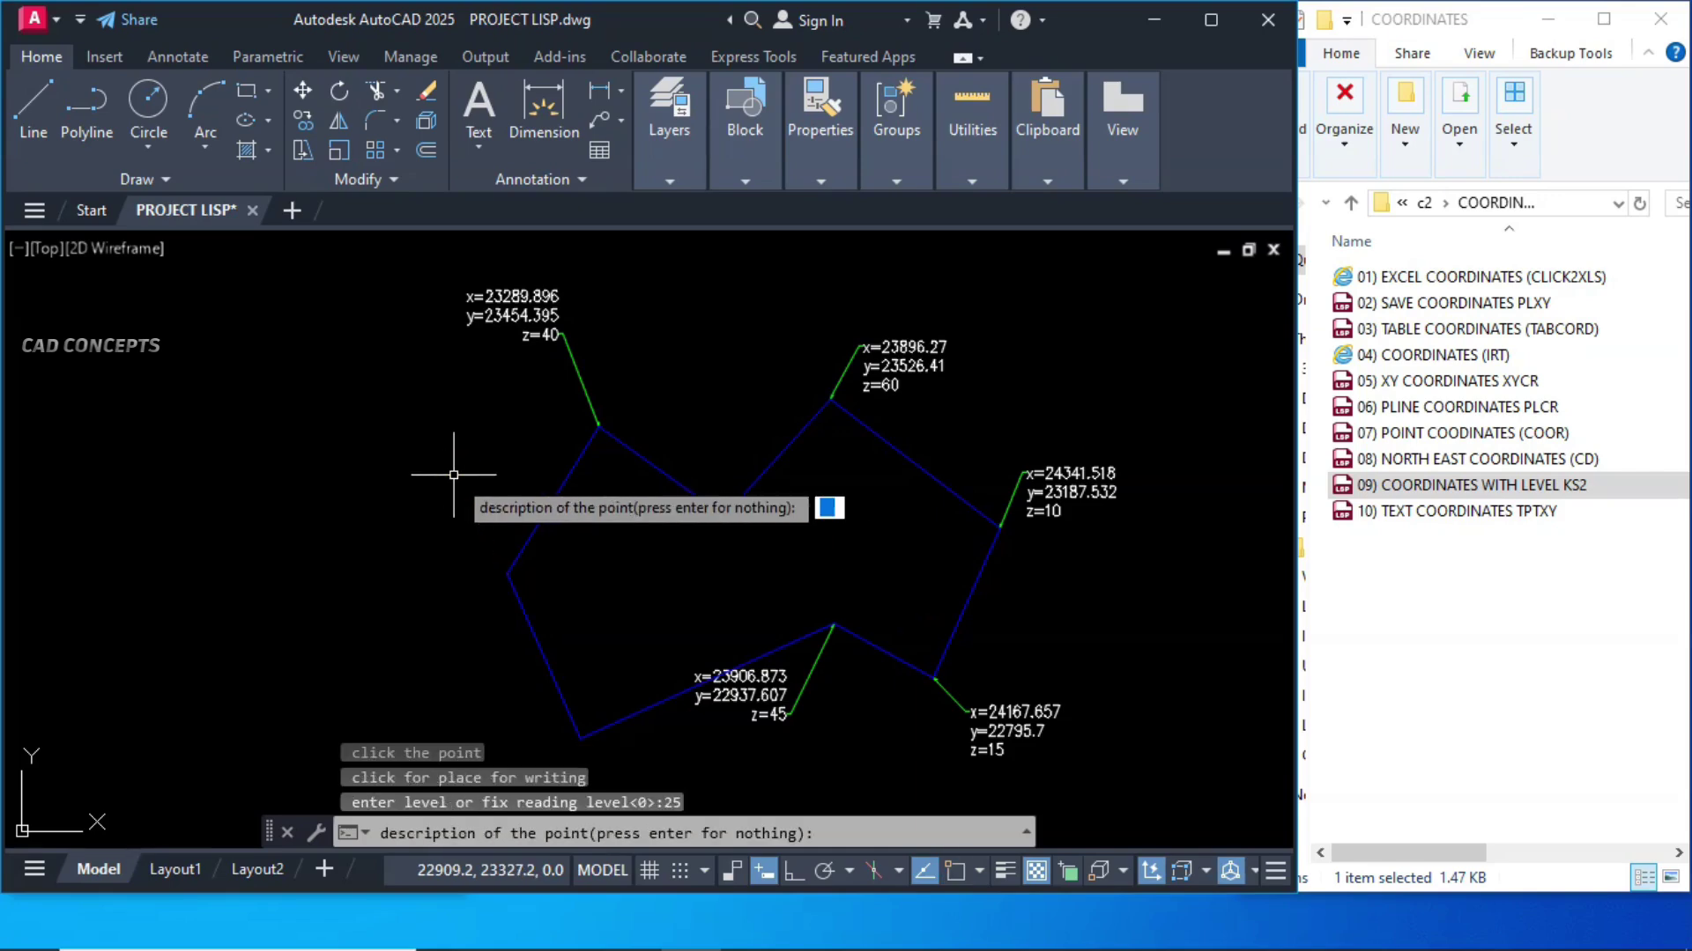
key("Return")
- Label the lower-left vertex with KS2 at scale factor 1, level 80 and no description, text to its left
key("Return")
middle_click_drag(505, 637, 562, 548)
left_click(577, 738)
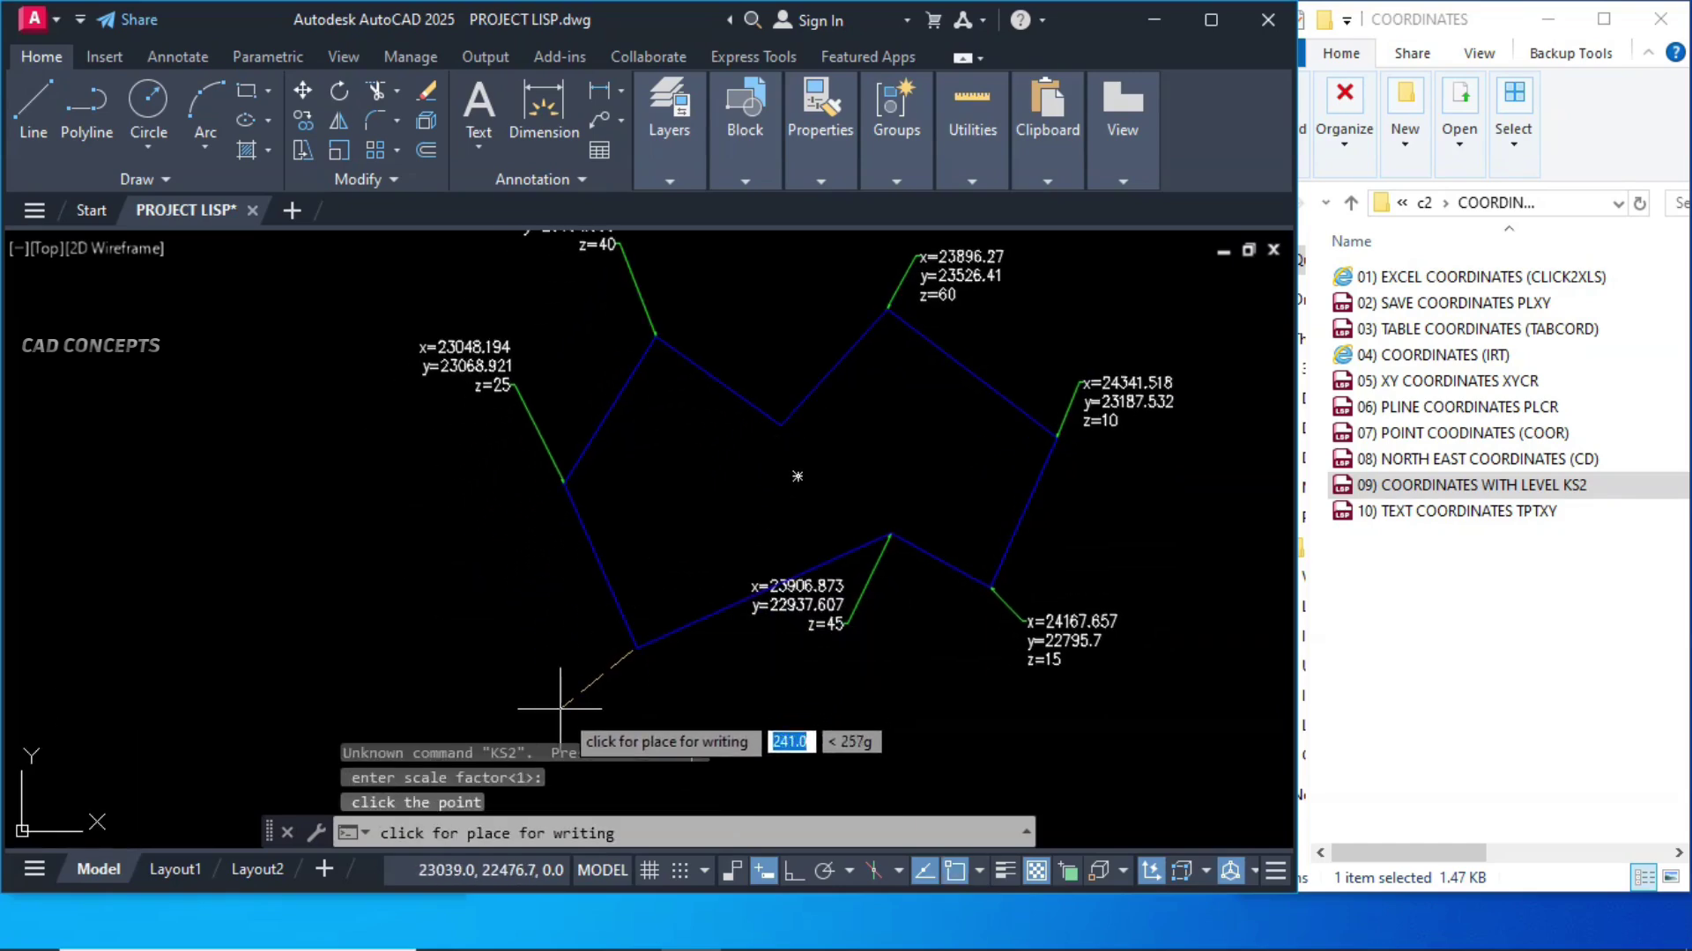
left_click(482, 666)
type("80")
key("Return")
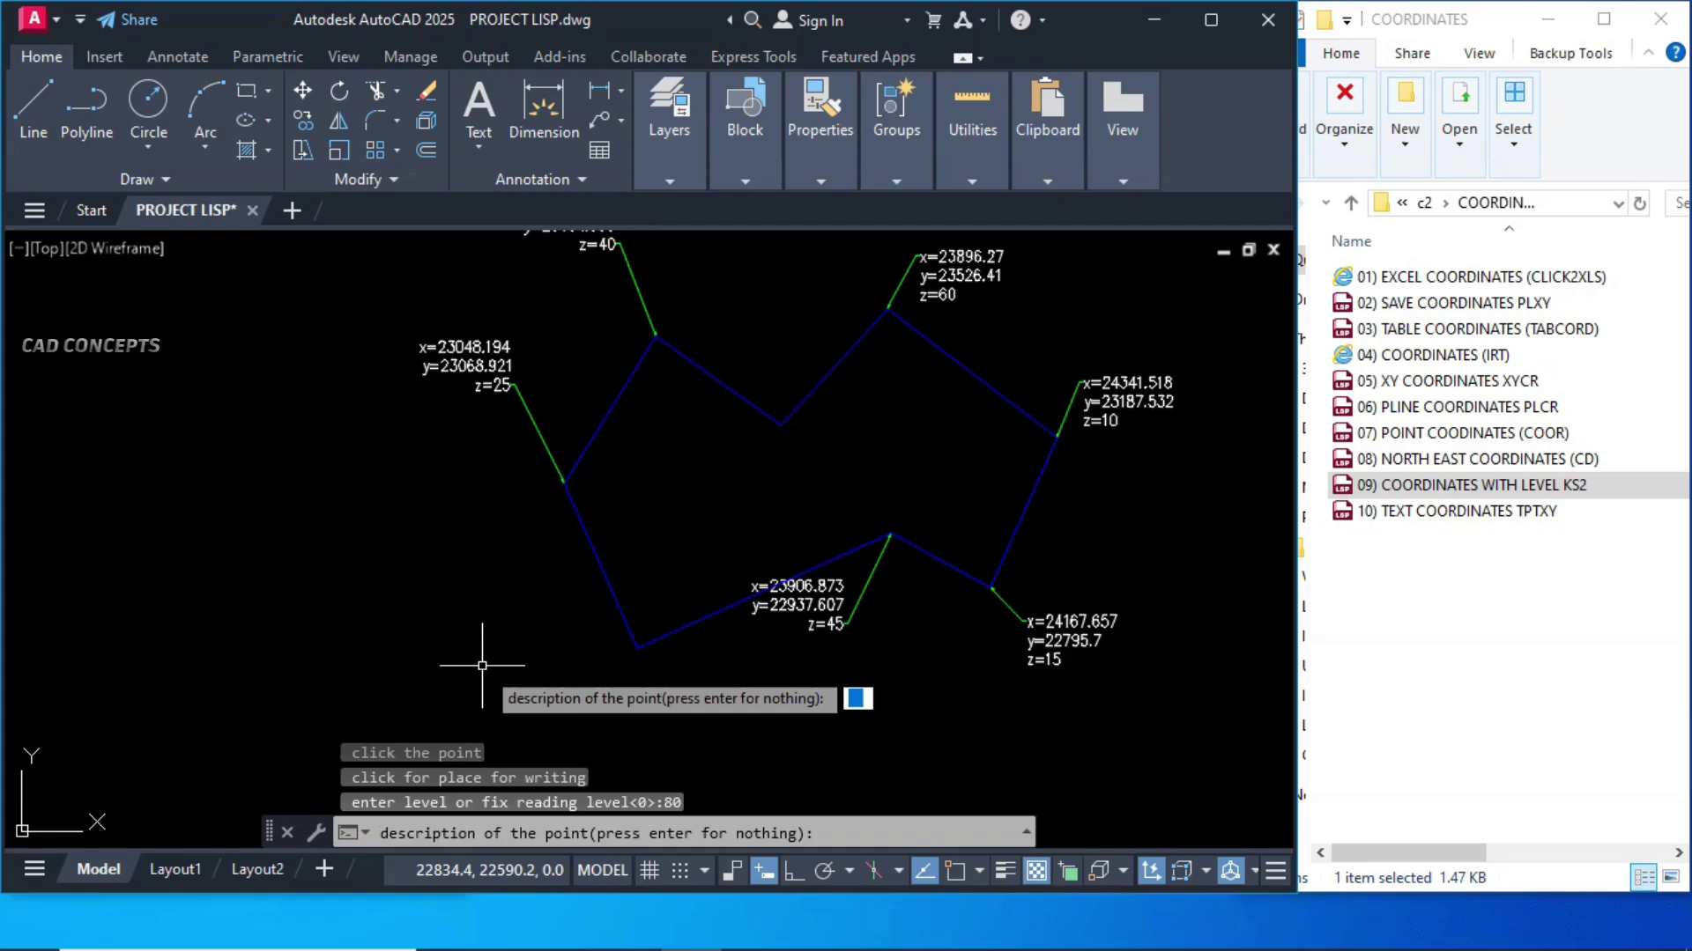
key("Return")
- Label an empty point above right of the polygon with KS2 at level 0, no description and scale factor 2
mouse_move(737, 561)
middle_mouse_down()
mouse_move(632, 604)
mouse_move(634, 631)
middle_mouse_up()
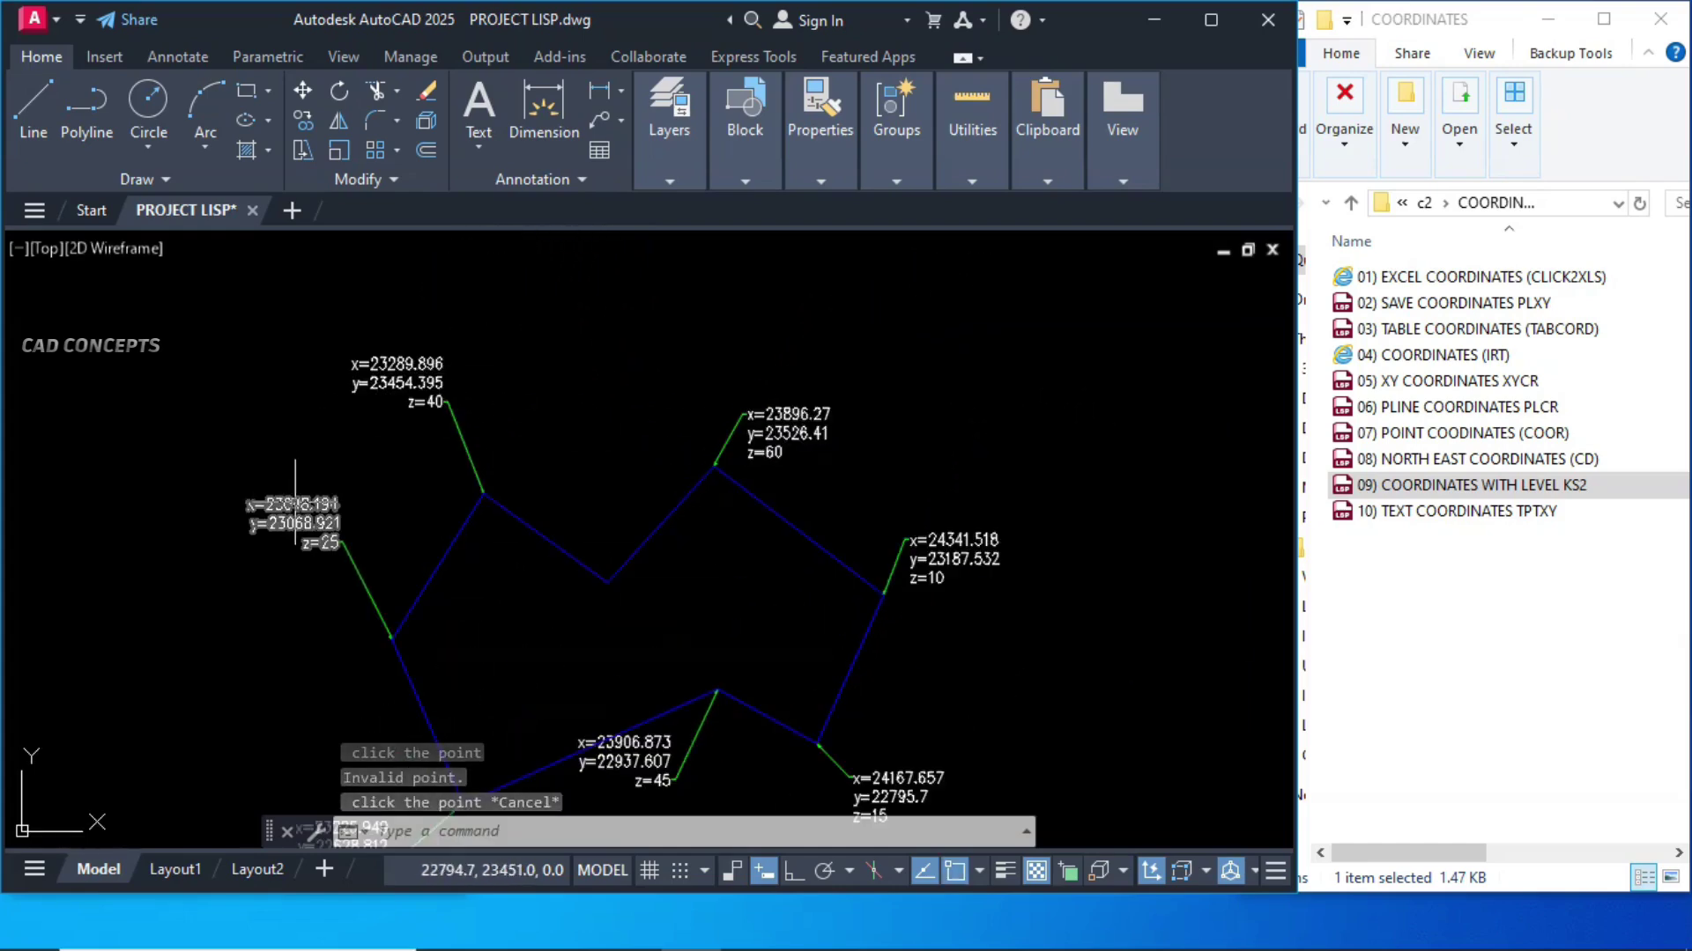
middle_click_drag(453, 726, 474, 639)
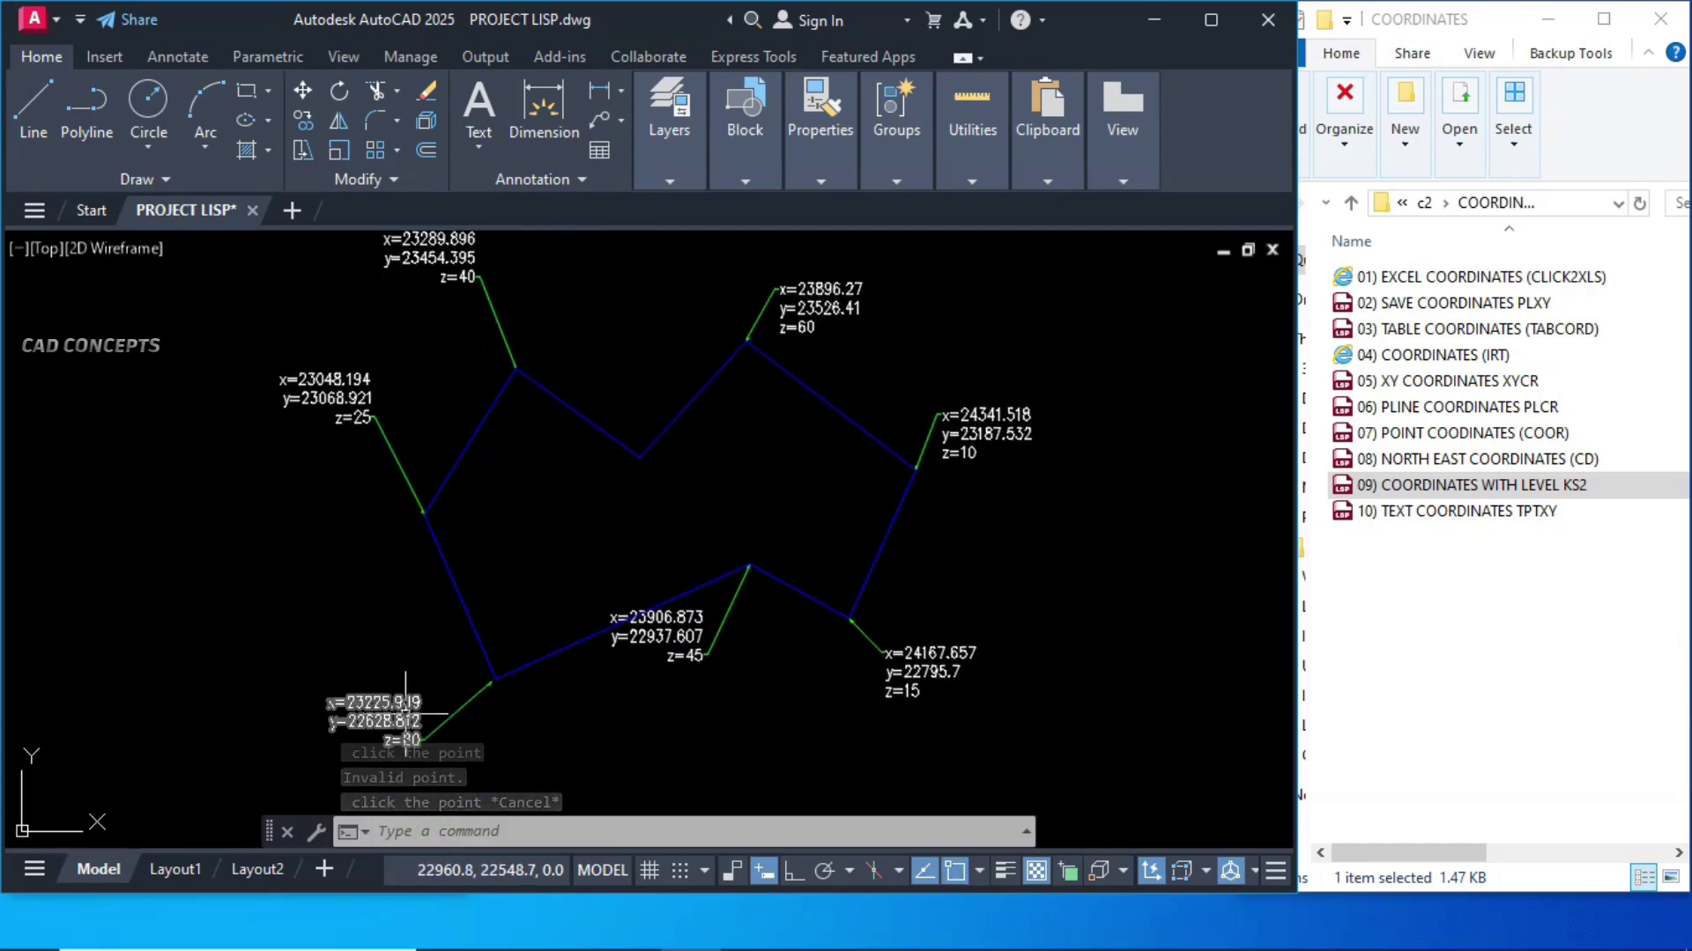
middle_click_drag(799, 525, 654, 722)
key("Return")
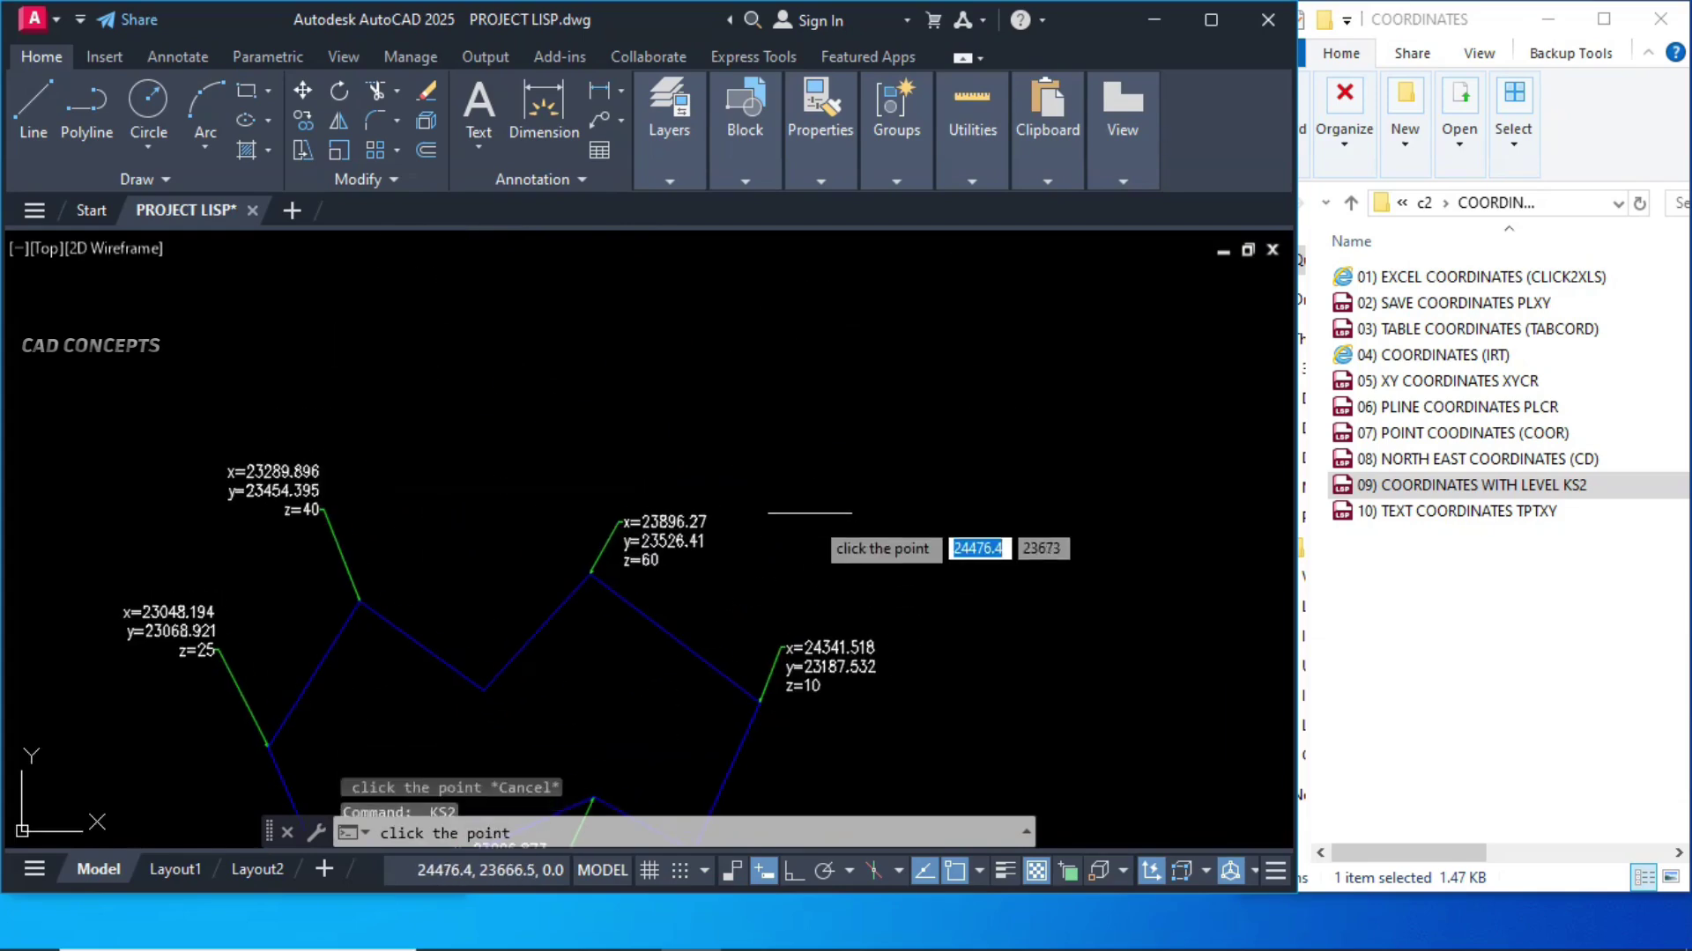
left_click(814, 516)
left_click(867, 396)
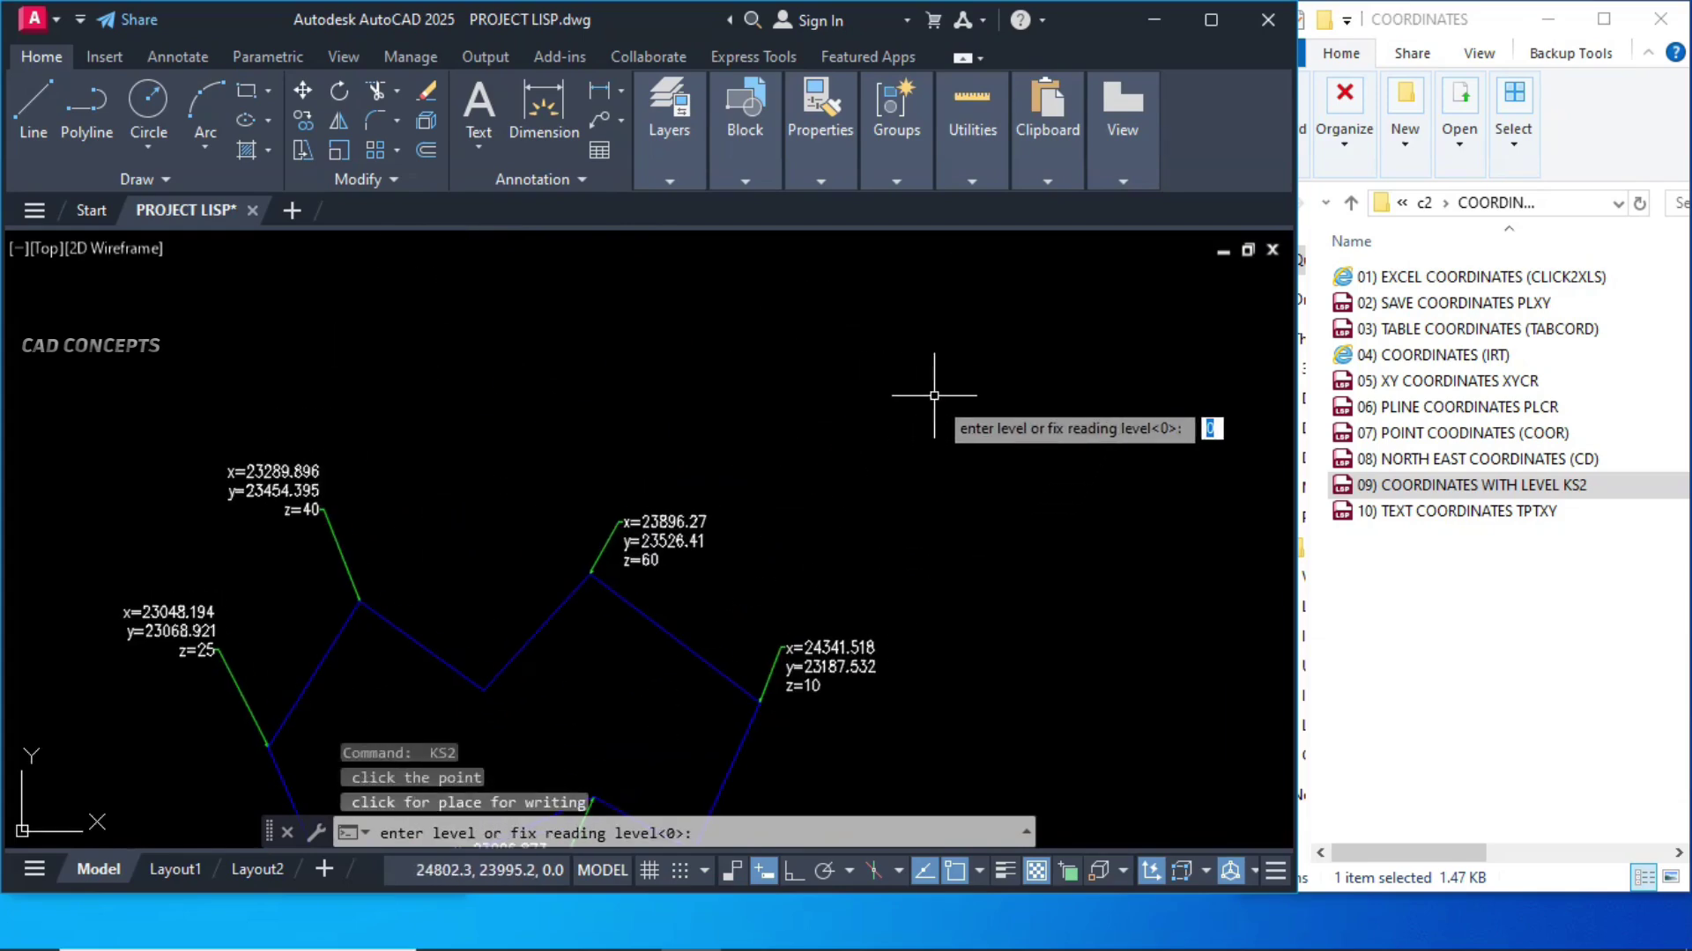
key("Return")
key("Return")
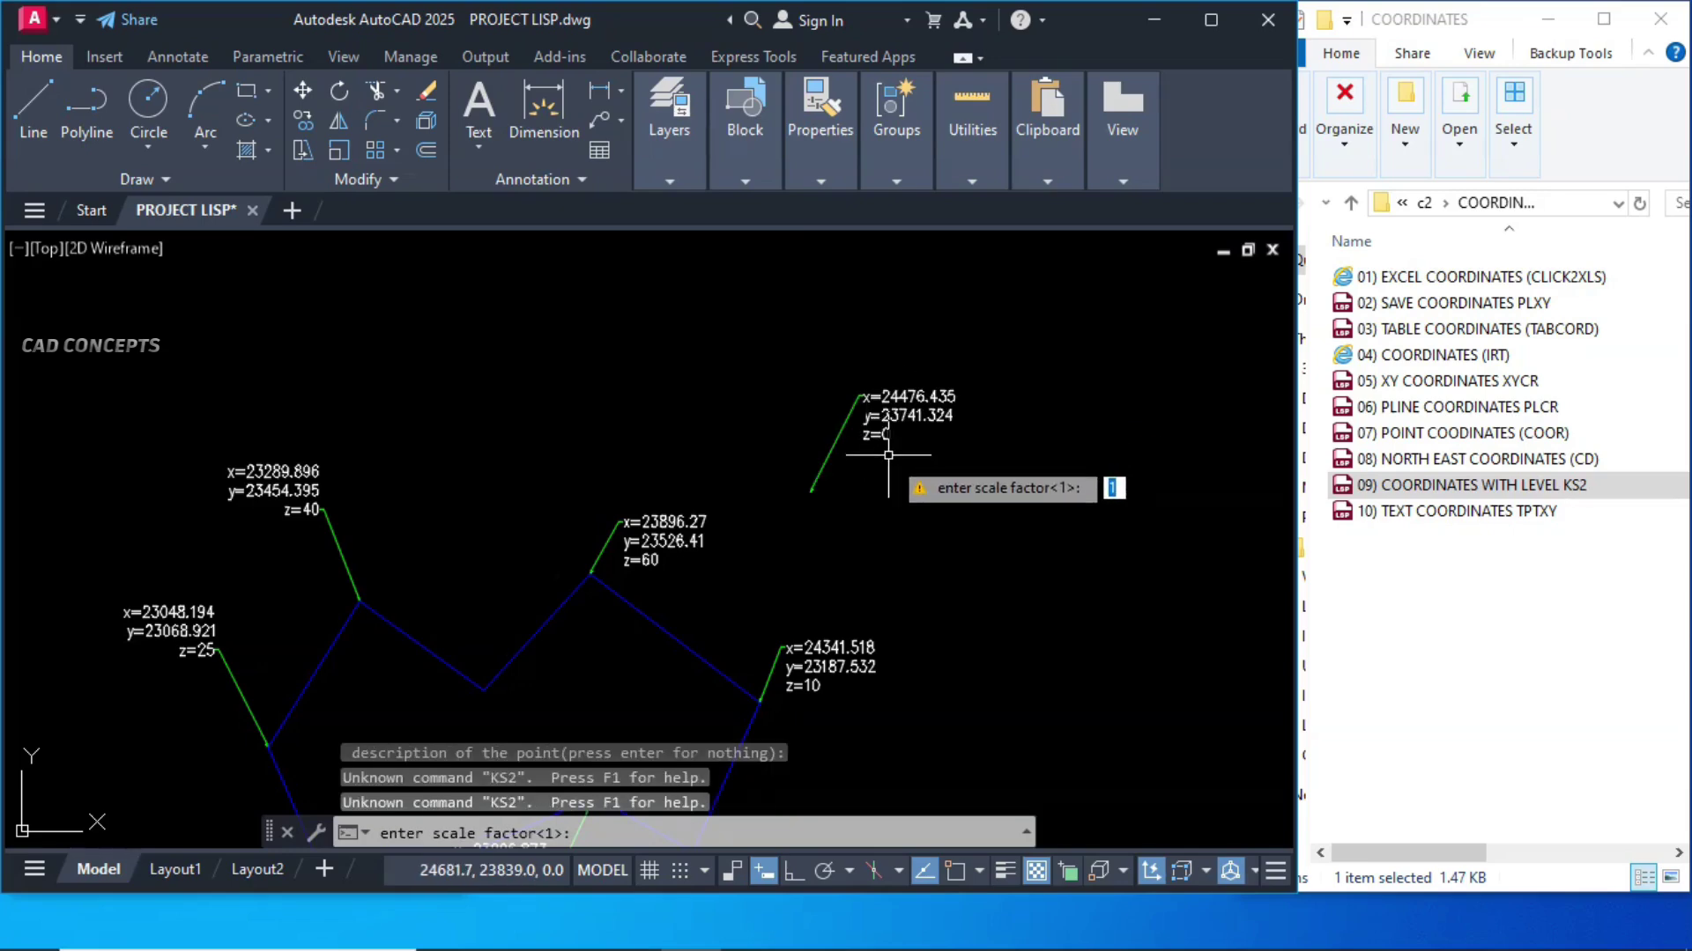
type("2")
key("Return")
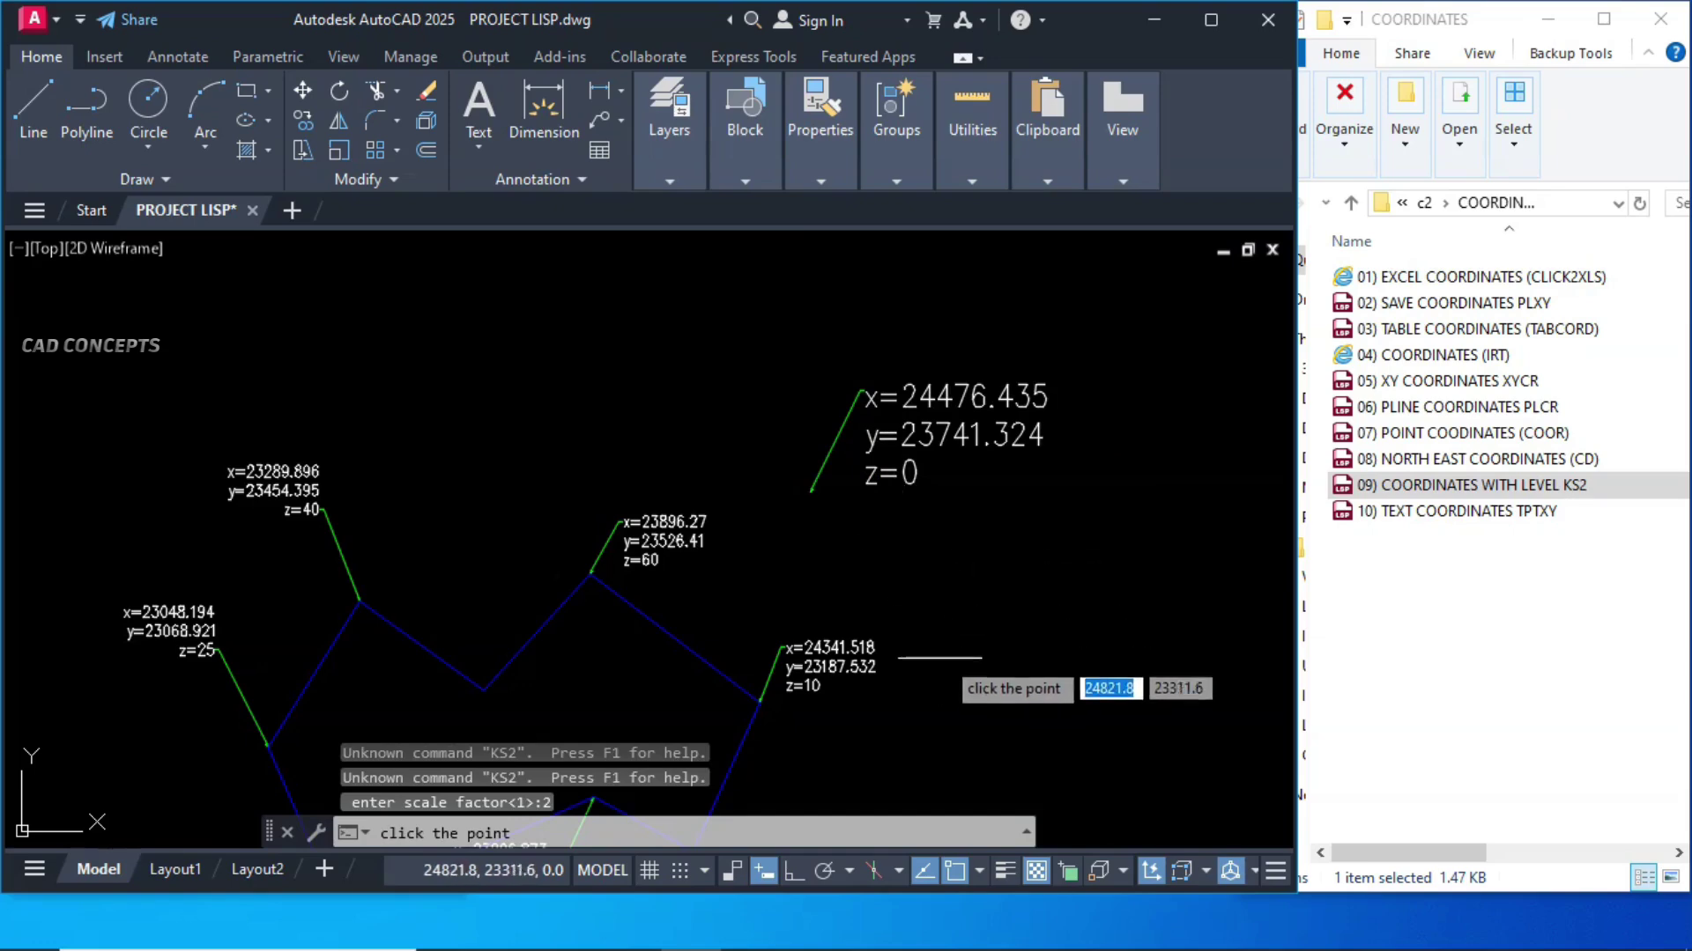
- Label an empty point above the polygon's topmost vertex with KS2 at level 6, description PLOT and scale factor 3, and end the command
middle_click_drag(912, 582, 951, 718)
left_click(617, 491)
left_click(717, 376)
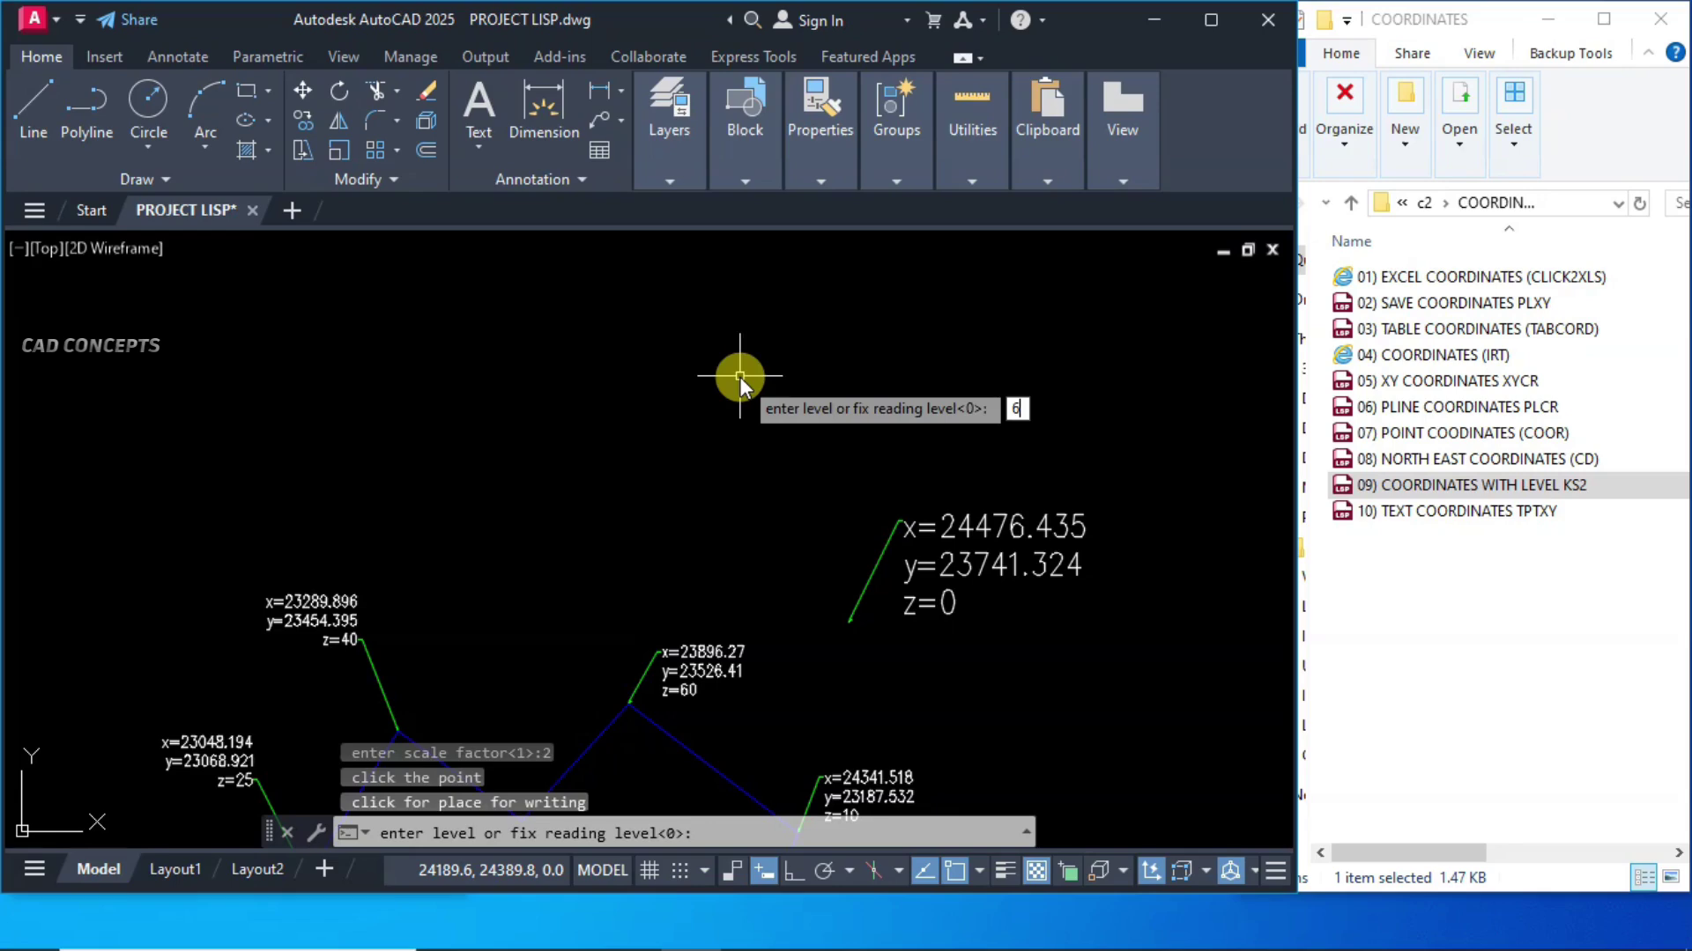
key("Return")
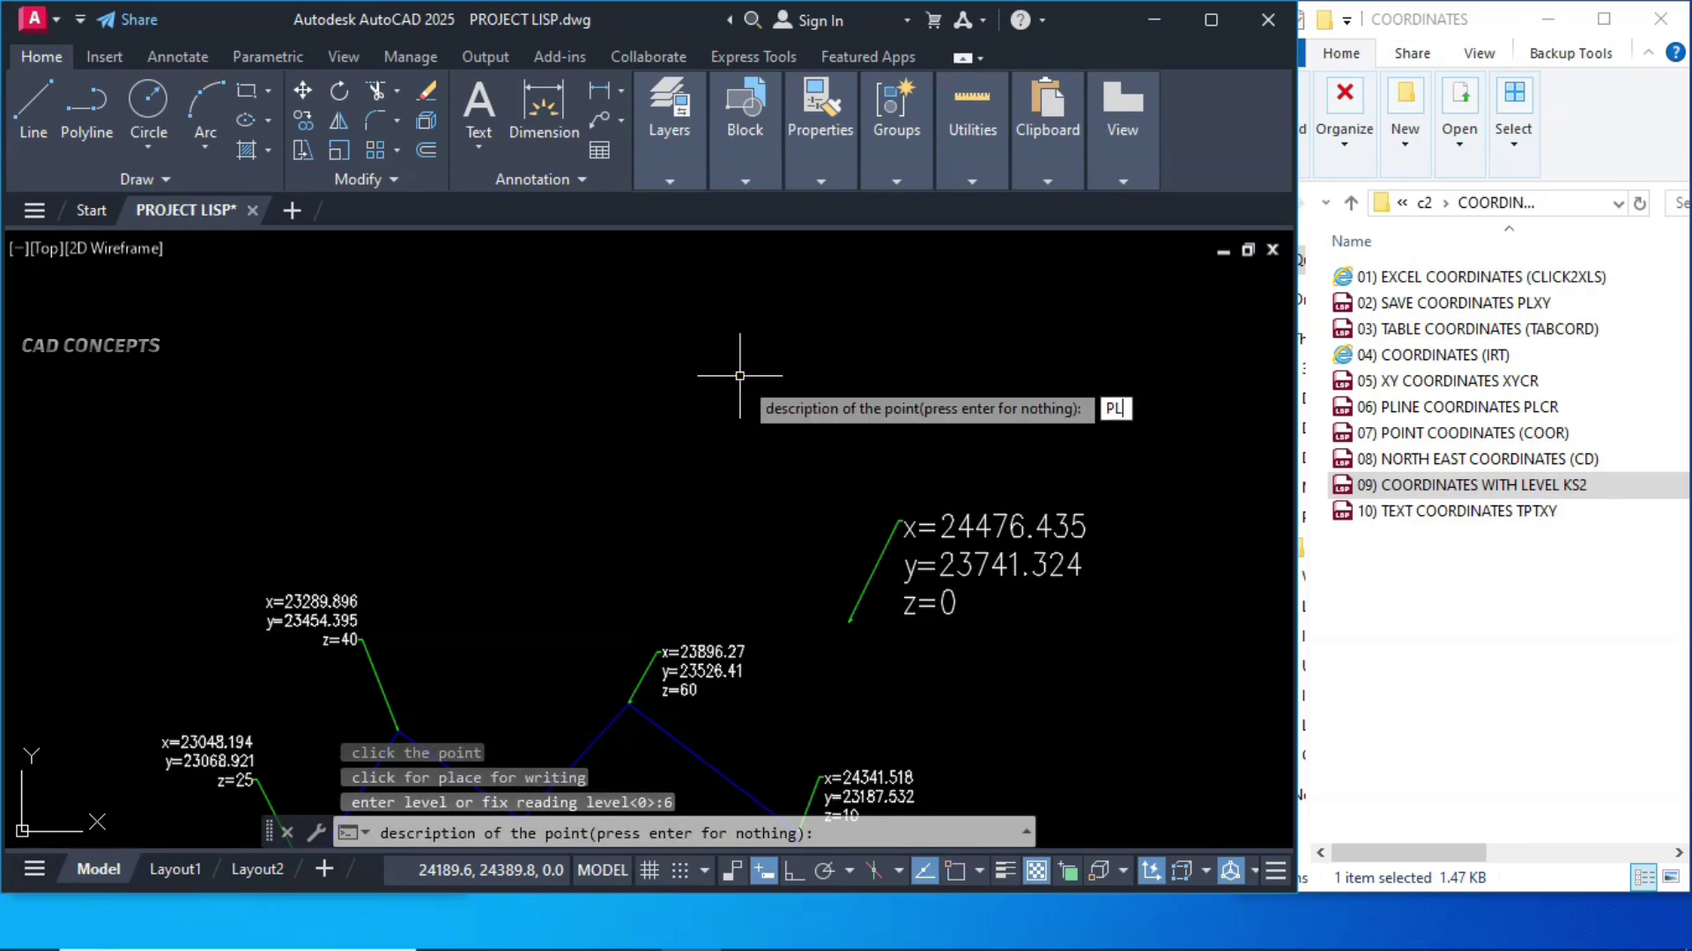
type("PLOT")
key("Return")
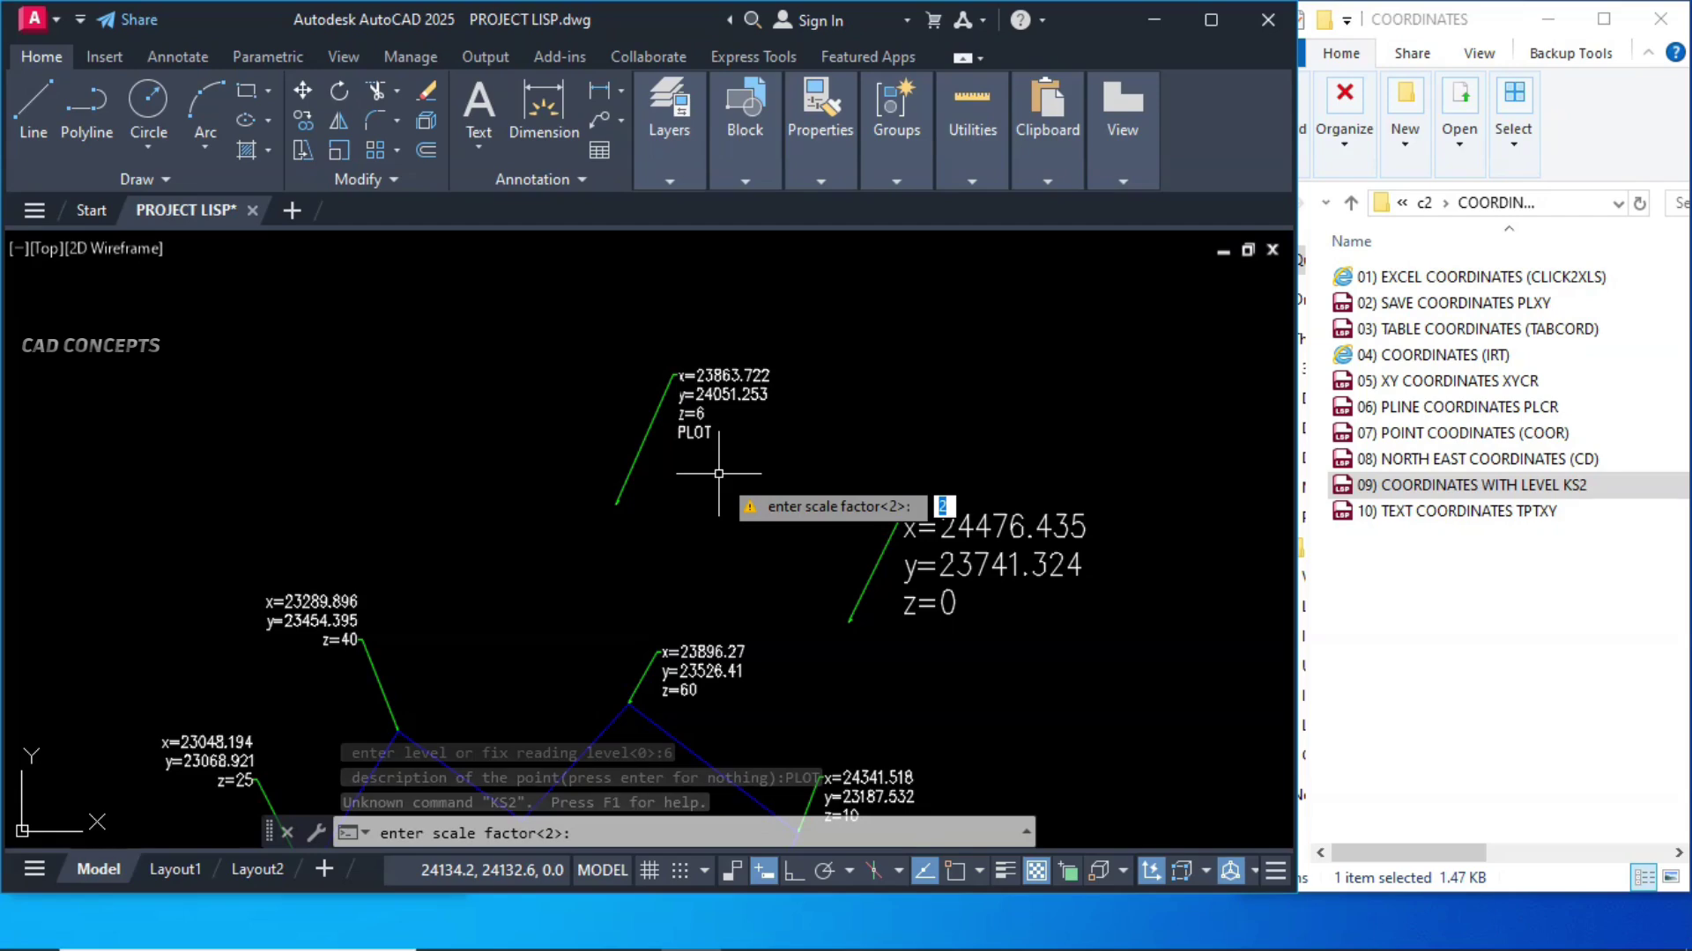
type("3")
key("Return")
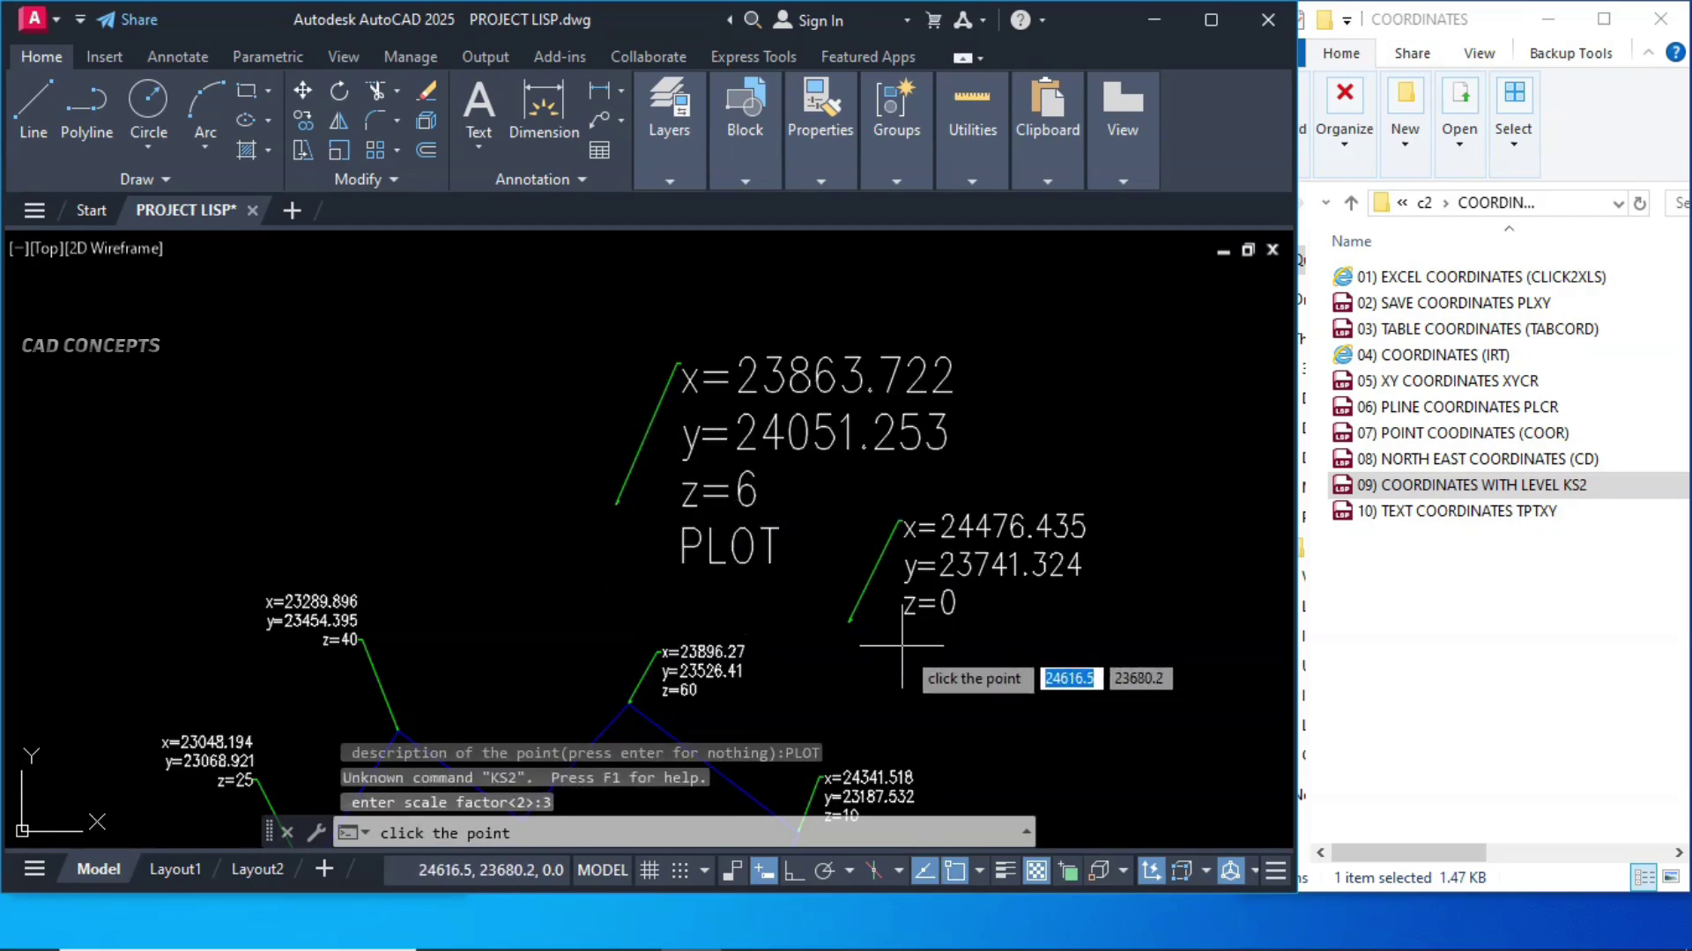
key("Escape")
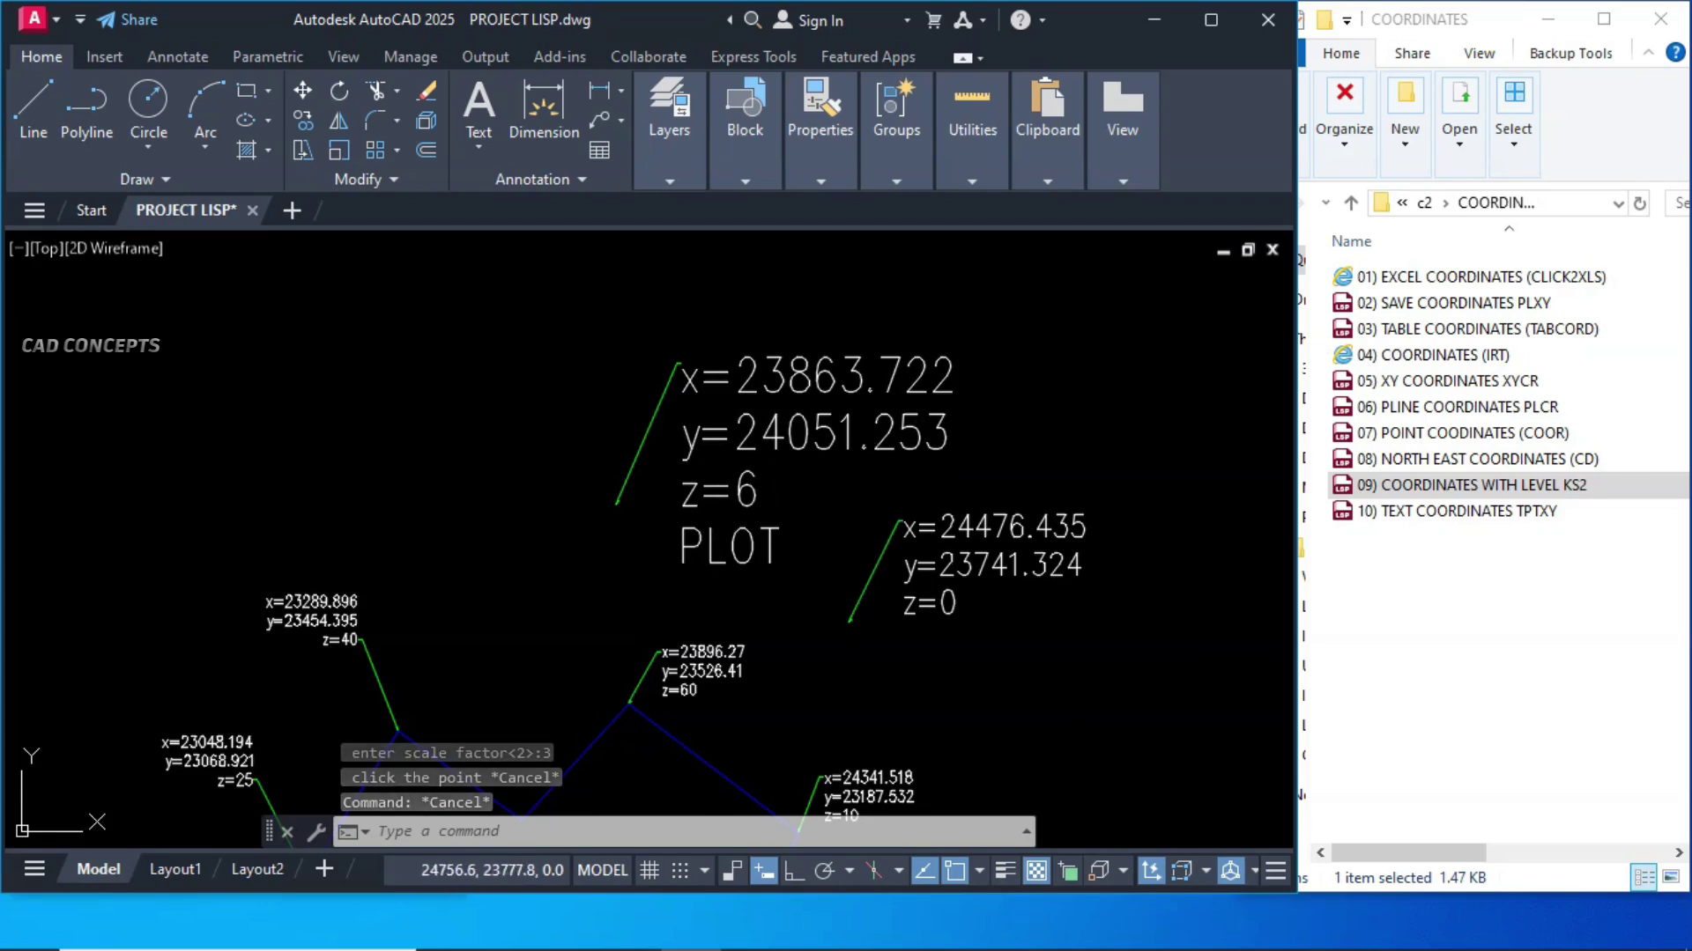
- Delete all KS2 labels and their leaders, leaving the polygon out of the selection
scroll(885, 454, "down", 4)
left_click(625, 383)
left_click(1019, 665)
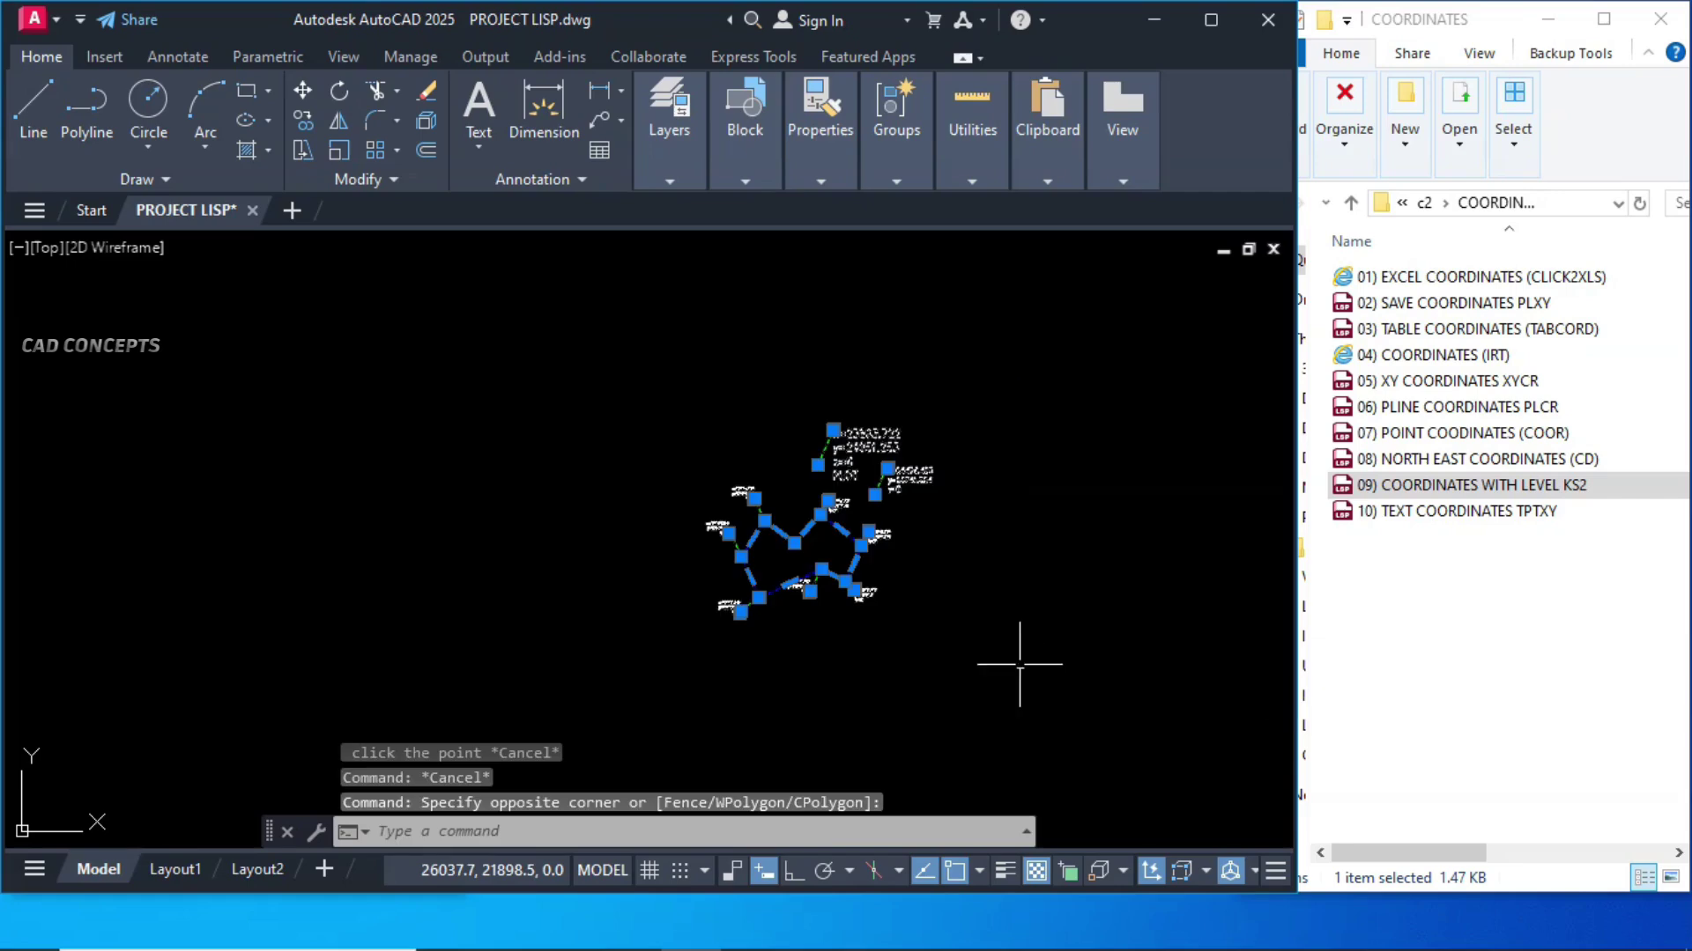
scroll(787, 536, "up", 4)
left_click(764, 573)
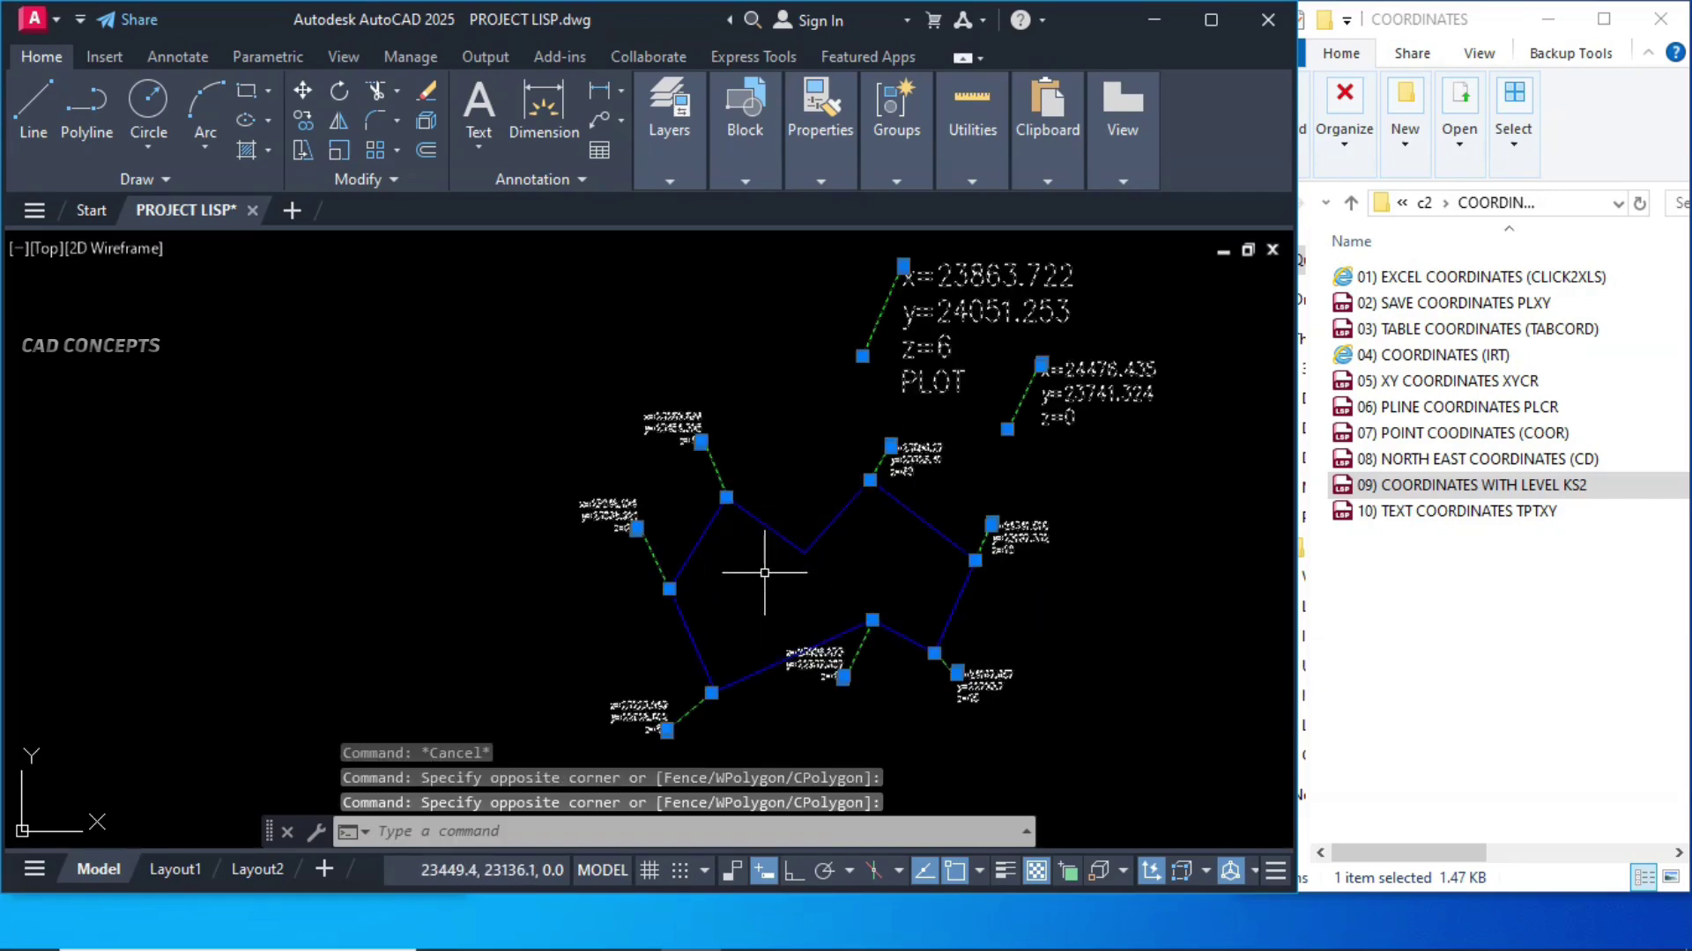
key("Delete")
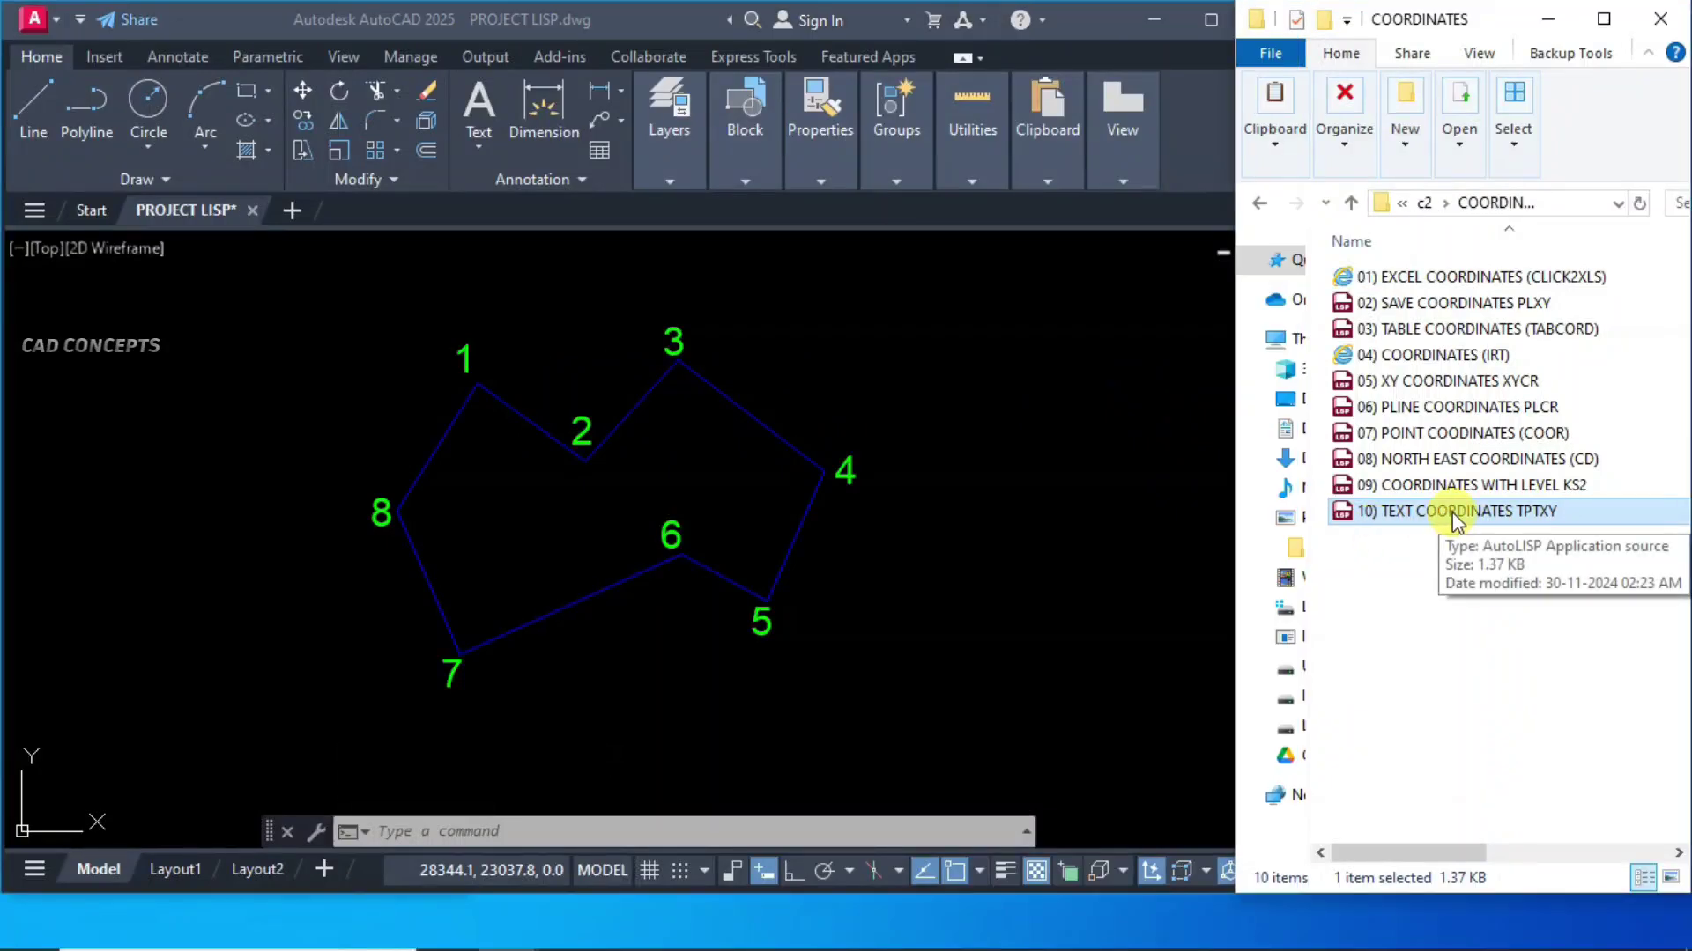
- Load the routine 10) TEXT COORDINATES TPTXY into the drawing with the numbered polygon
left_click_drag(766, 512, 715, 509)
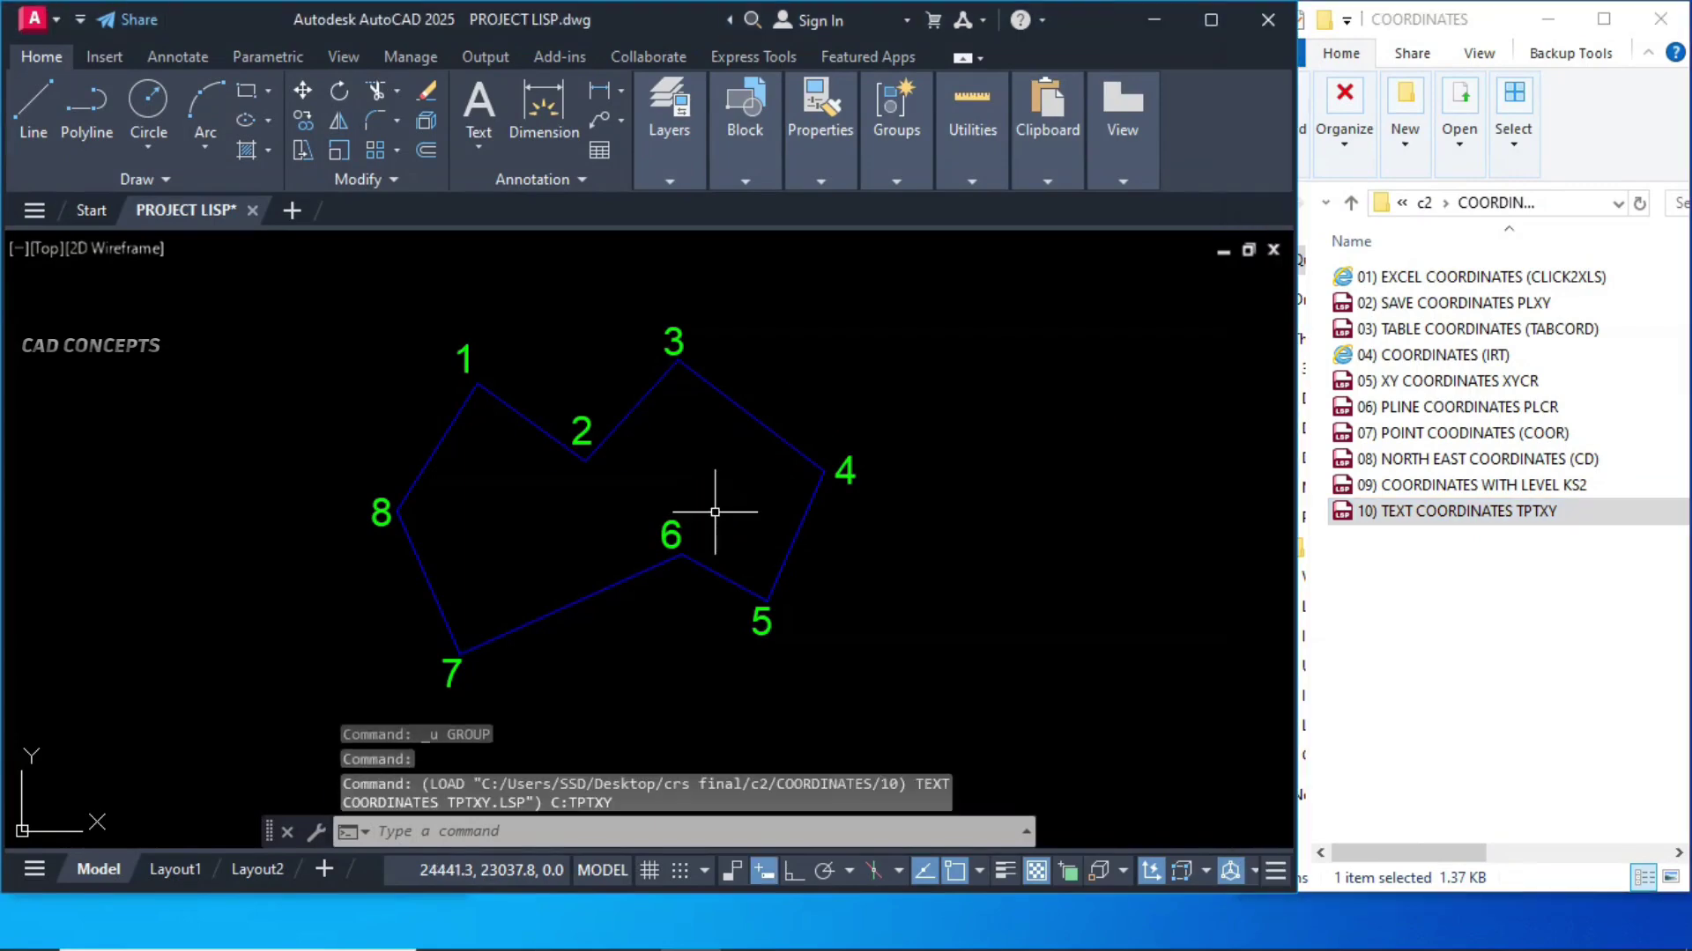
scroll(667, 512, "up", 2)
mouse_move(713, 474)
middle_mouse_down()
mouse_move(853, 542)
mouse_move(852, 509)
middle_mouse_up()
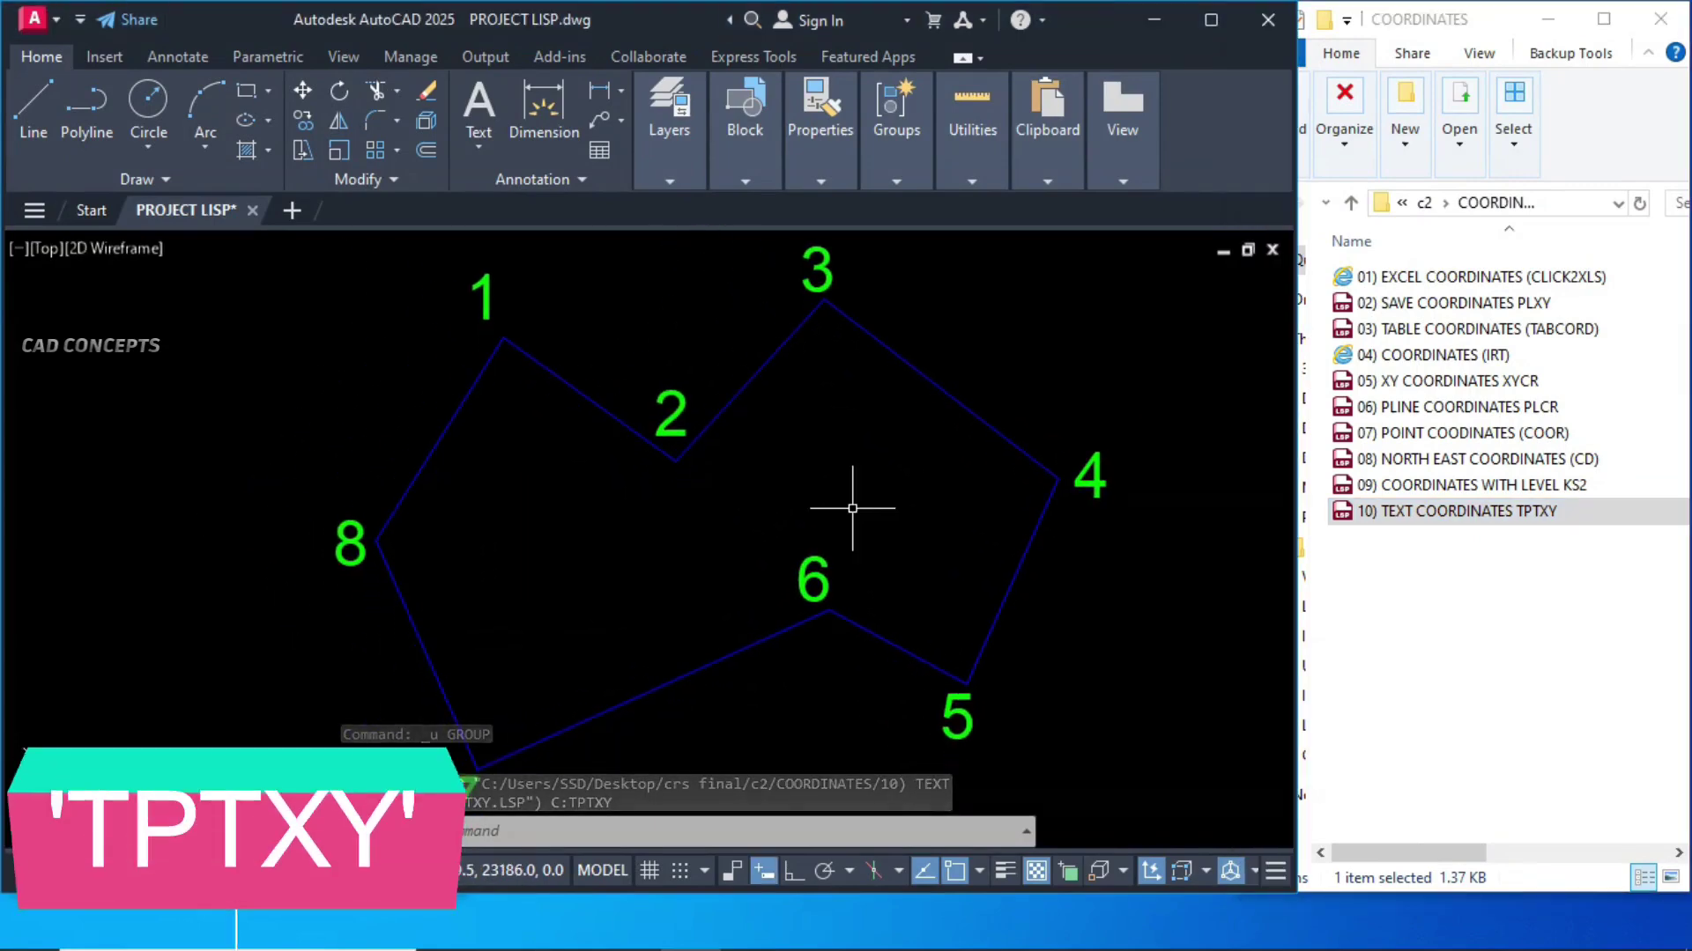
- Run TPTXY on the vertex number texts 1 to 8 to place their coordinates
type("TPTXY")
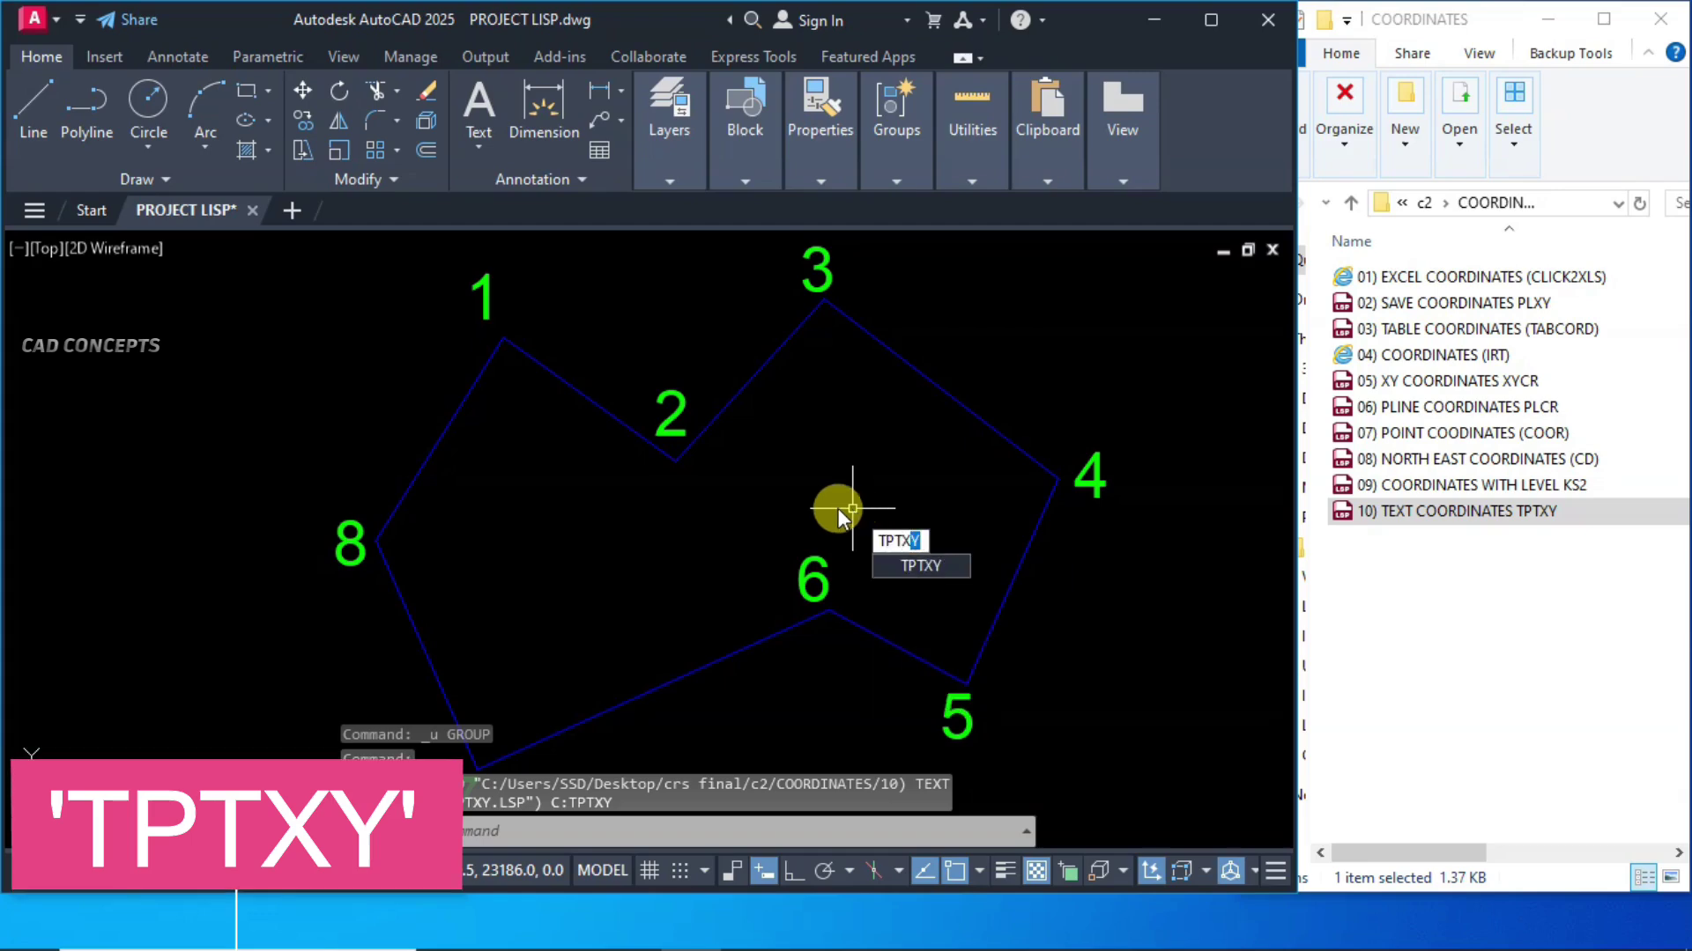
left_click(933, 568)
scroll(933, 567, "down", 2)
left_click(1091, 359)
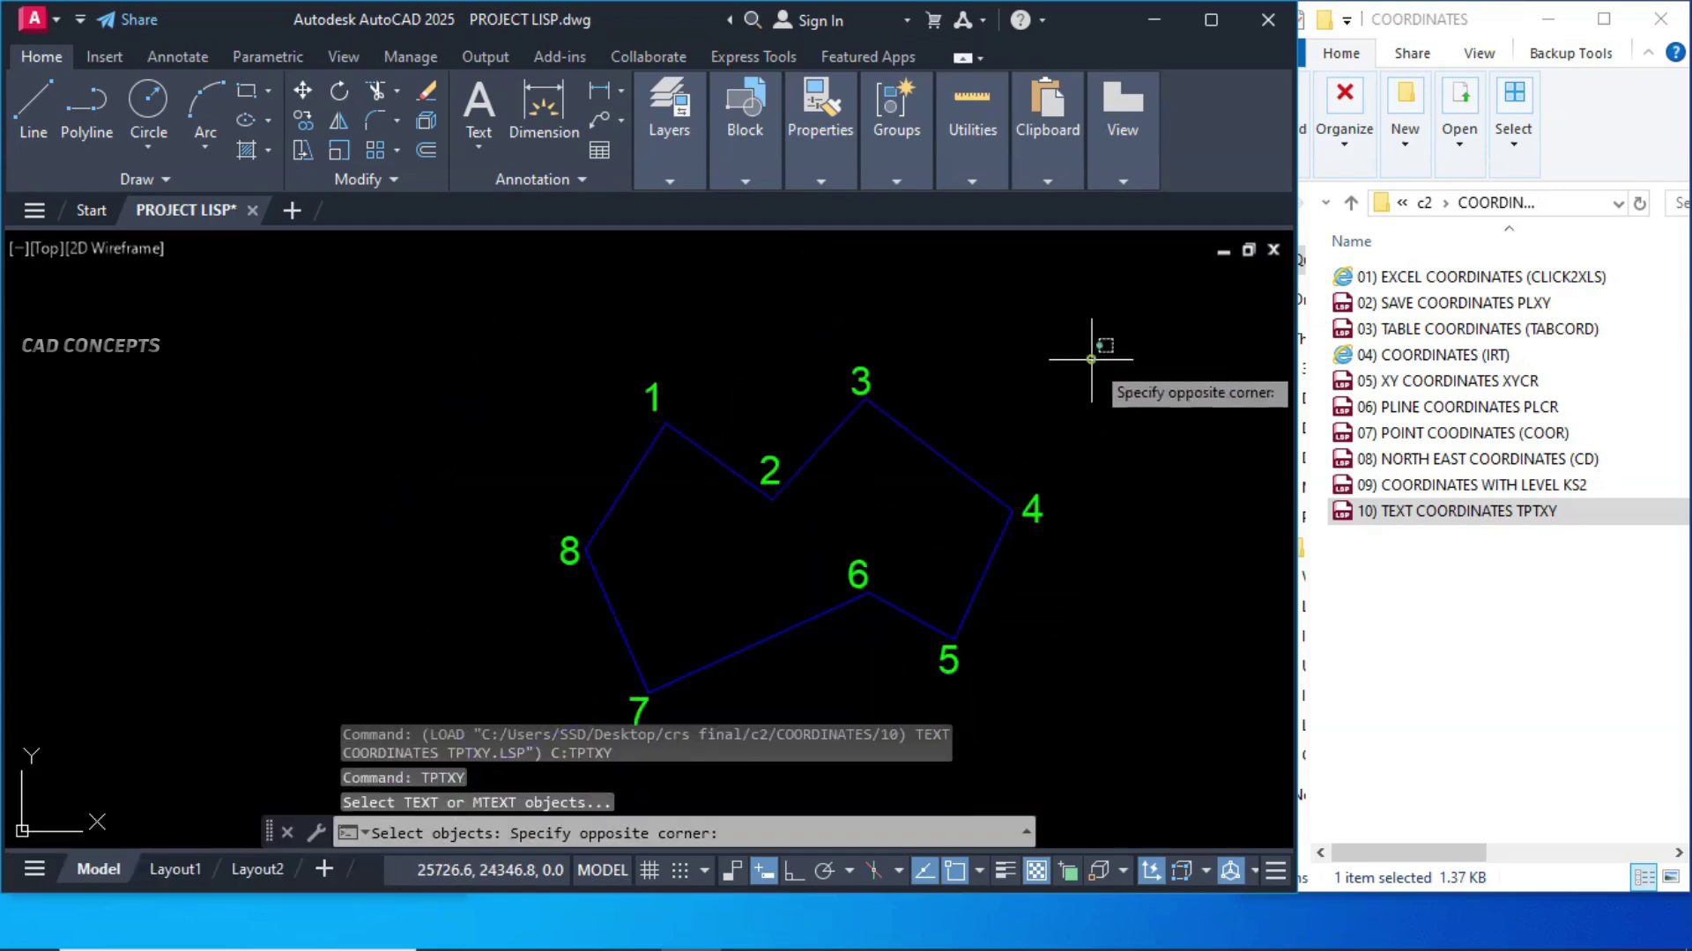
left_click(278, 718)
- Examine the coordinate texts placed at vertex numbers 8 and 2
scroll(579, 565, "up", 5)
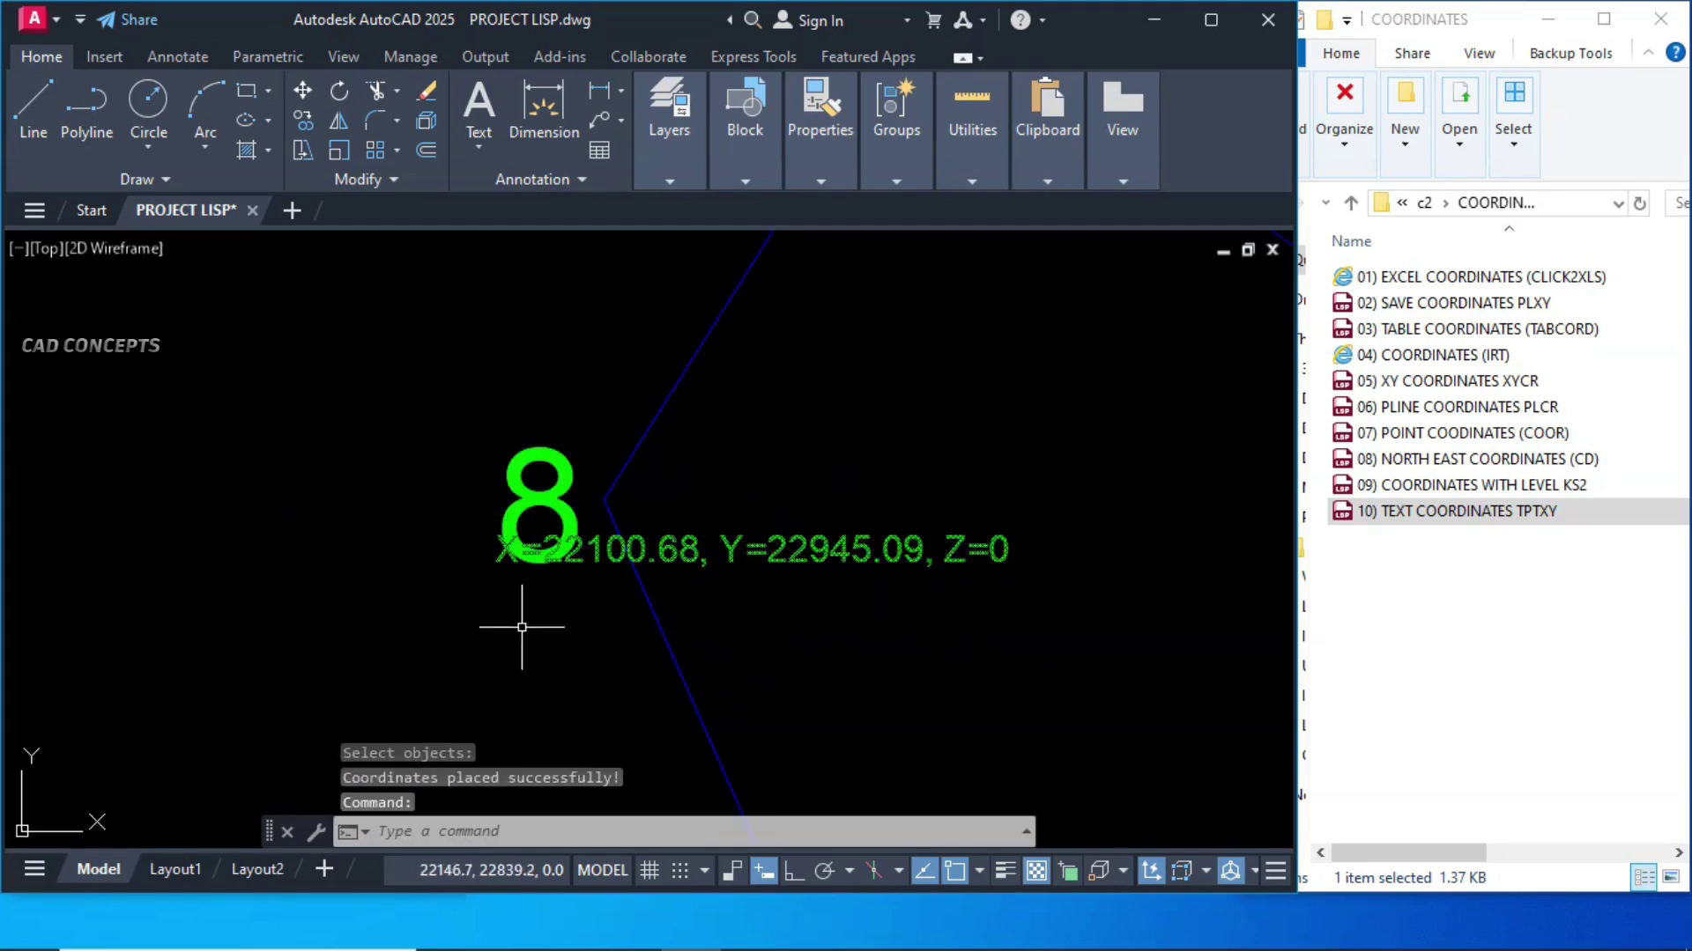
scroll(793, 509, "down", 5)
scroll(895, 420, "up", 5)
left_click(1019, 487)
scroll(1019, 493, "up", 4)
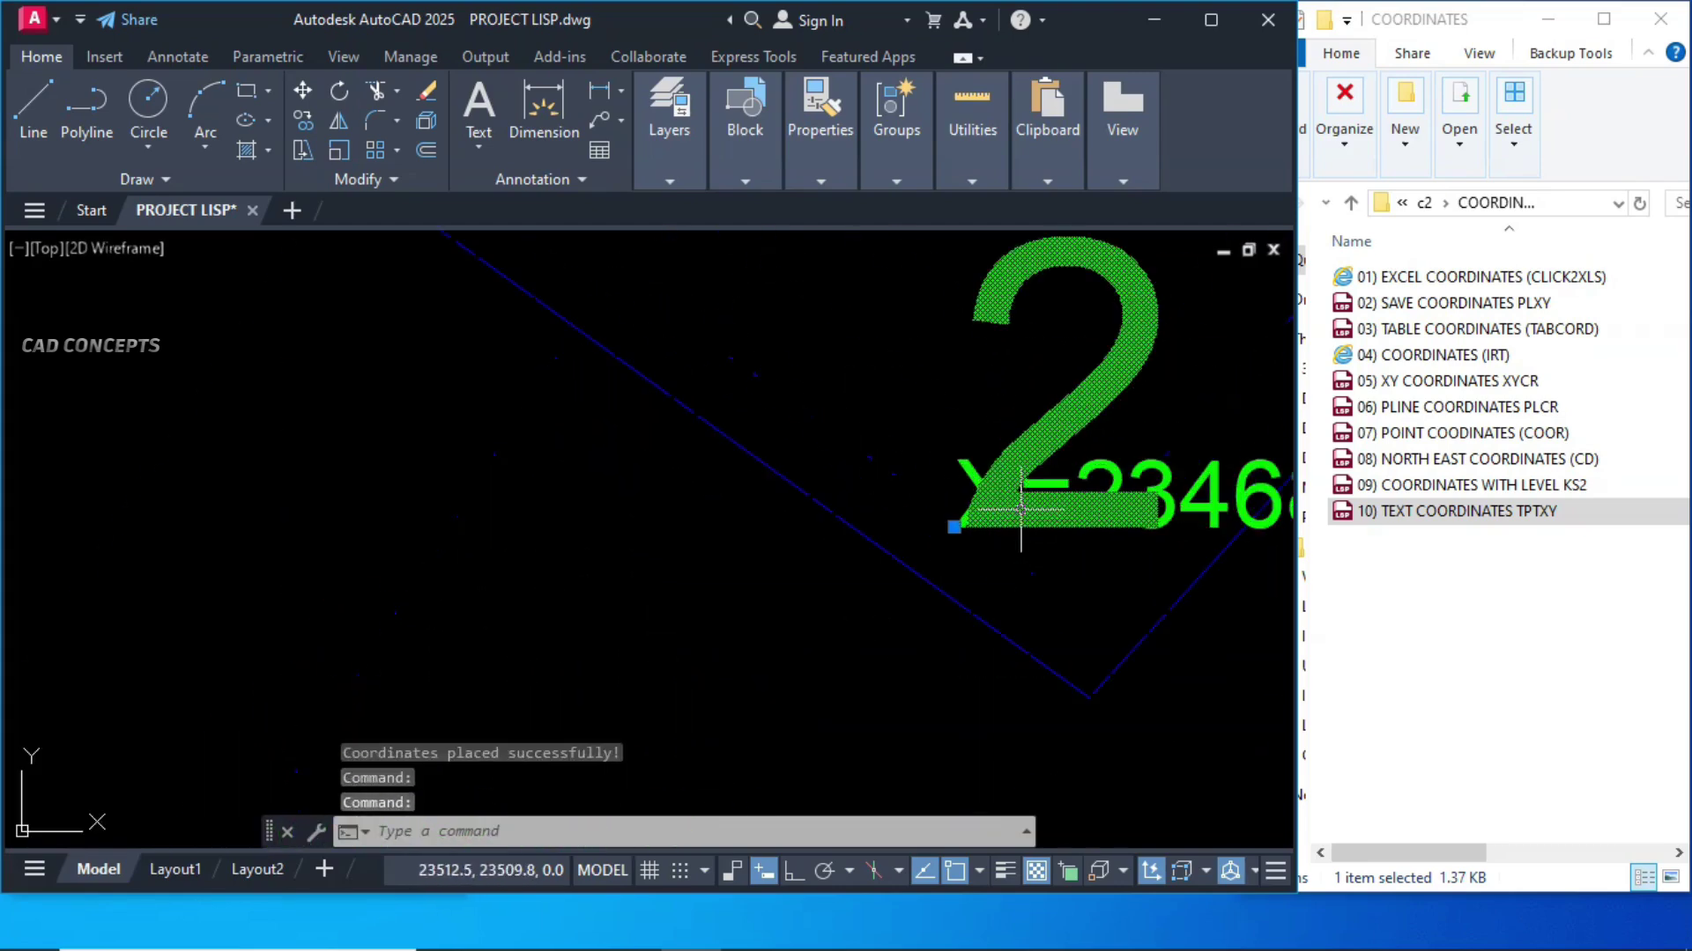
scroll(869, 599, "down", 5)
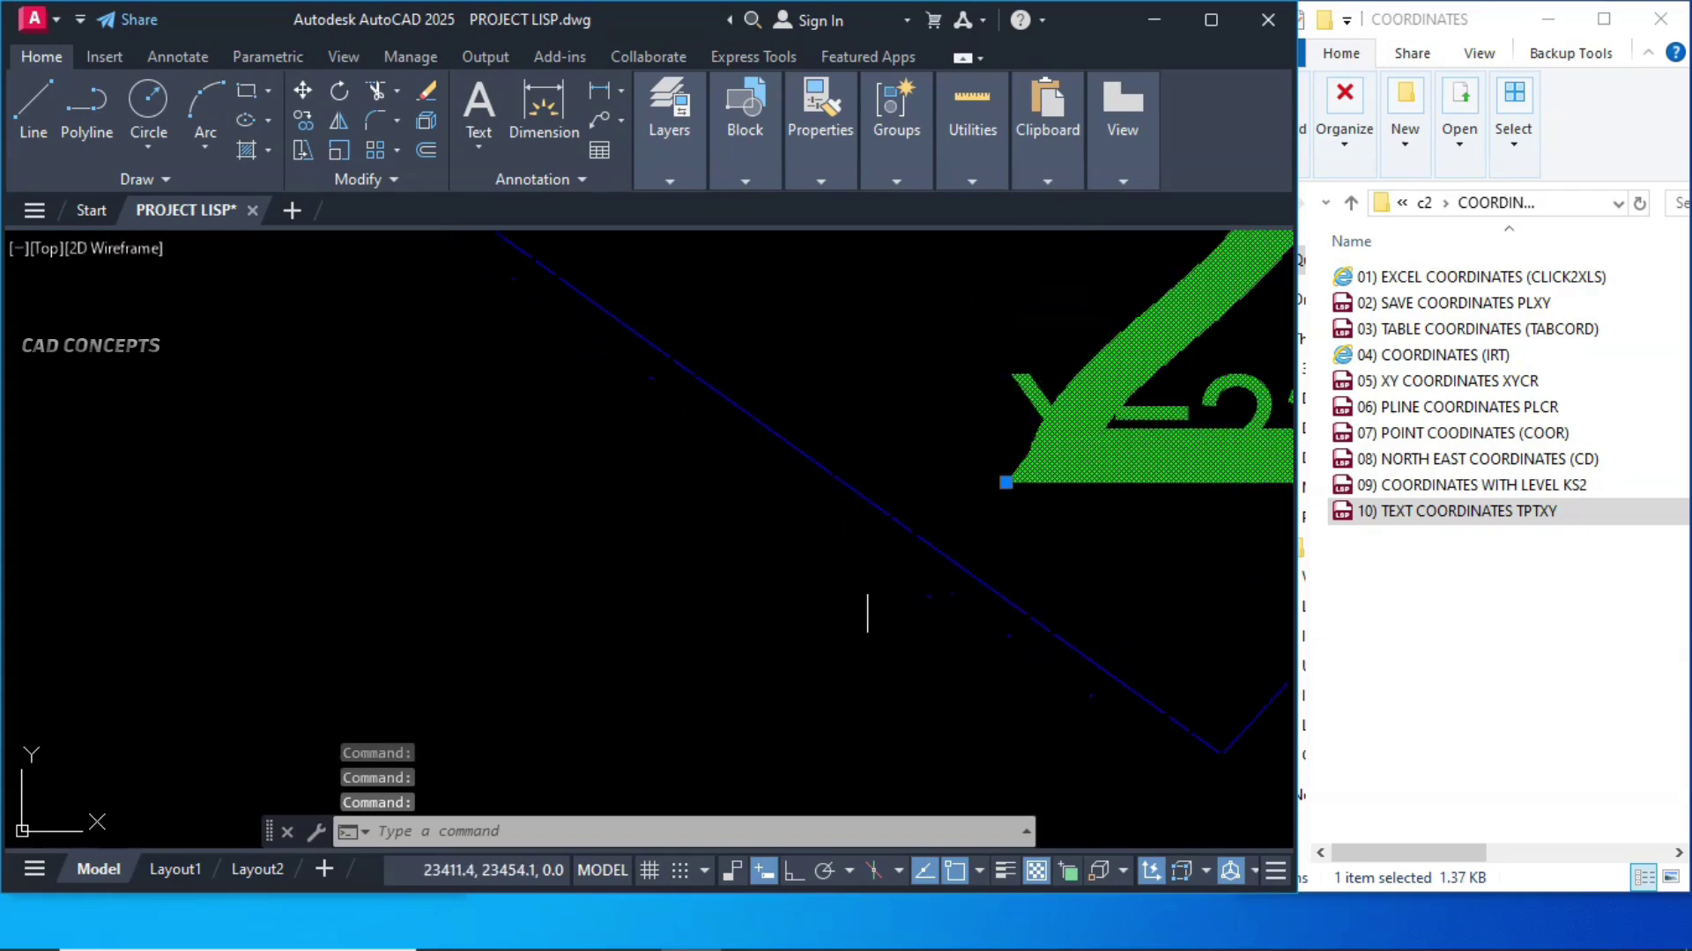
scroll(865, 574, "down", 3)
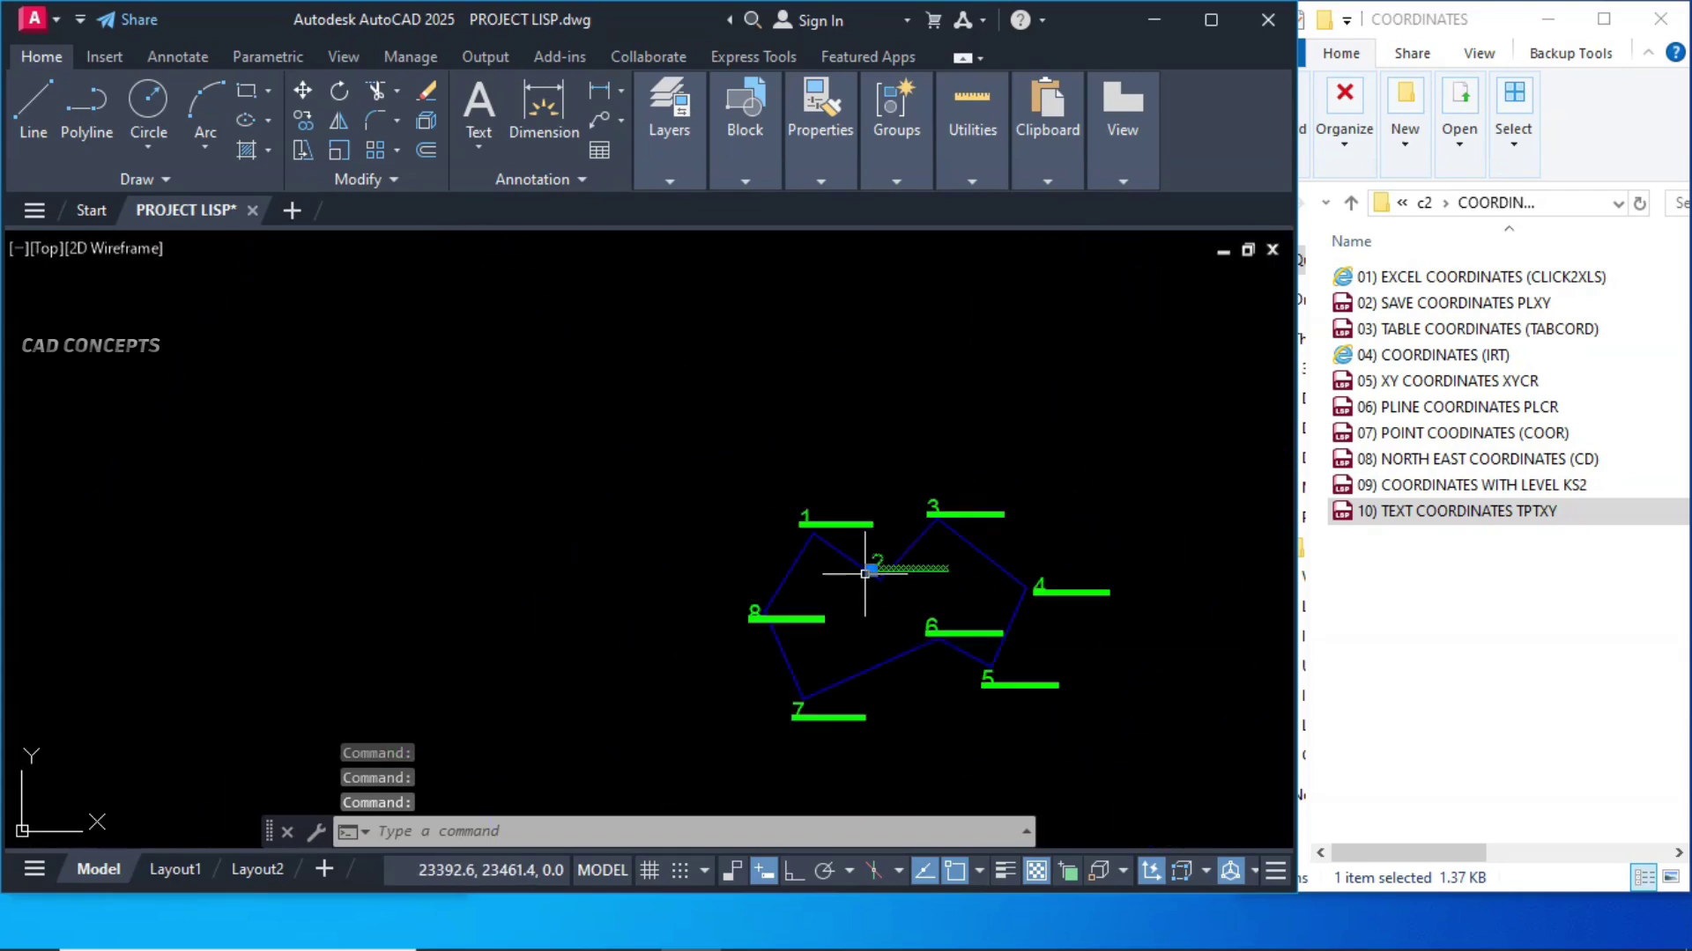
- Select the whole polygon with its texts and examine the coordinates placed at the other vertex numbers
left_click(612, 431)
left_click(1195, 827)
scroll(1025, 632, "down", 2)
scroll(1027, 600, "up", 10)
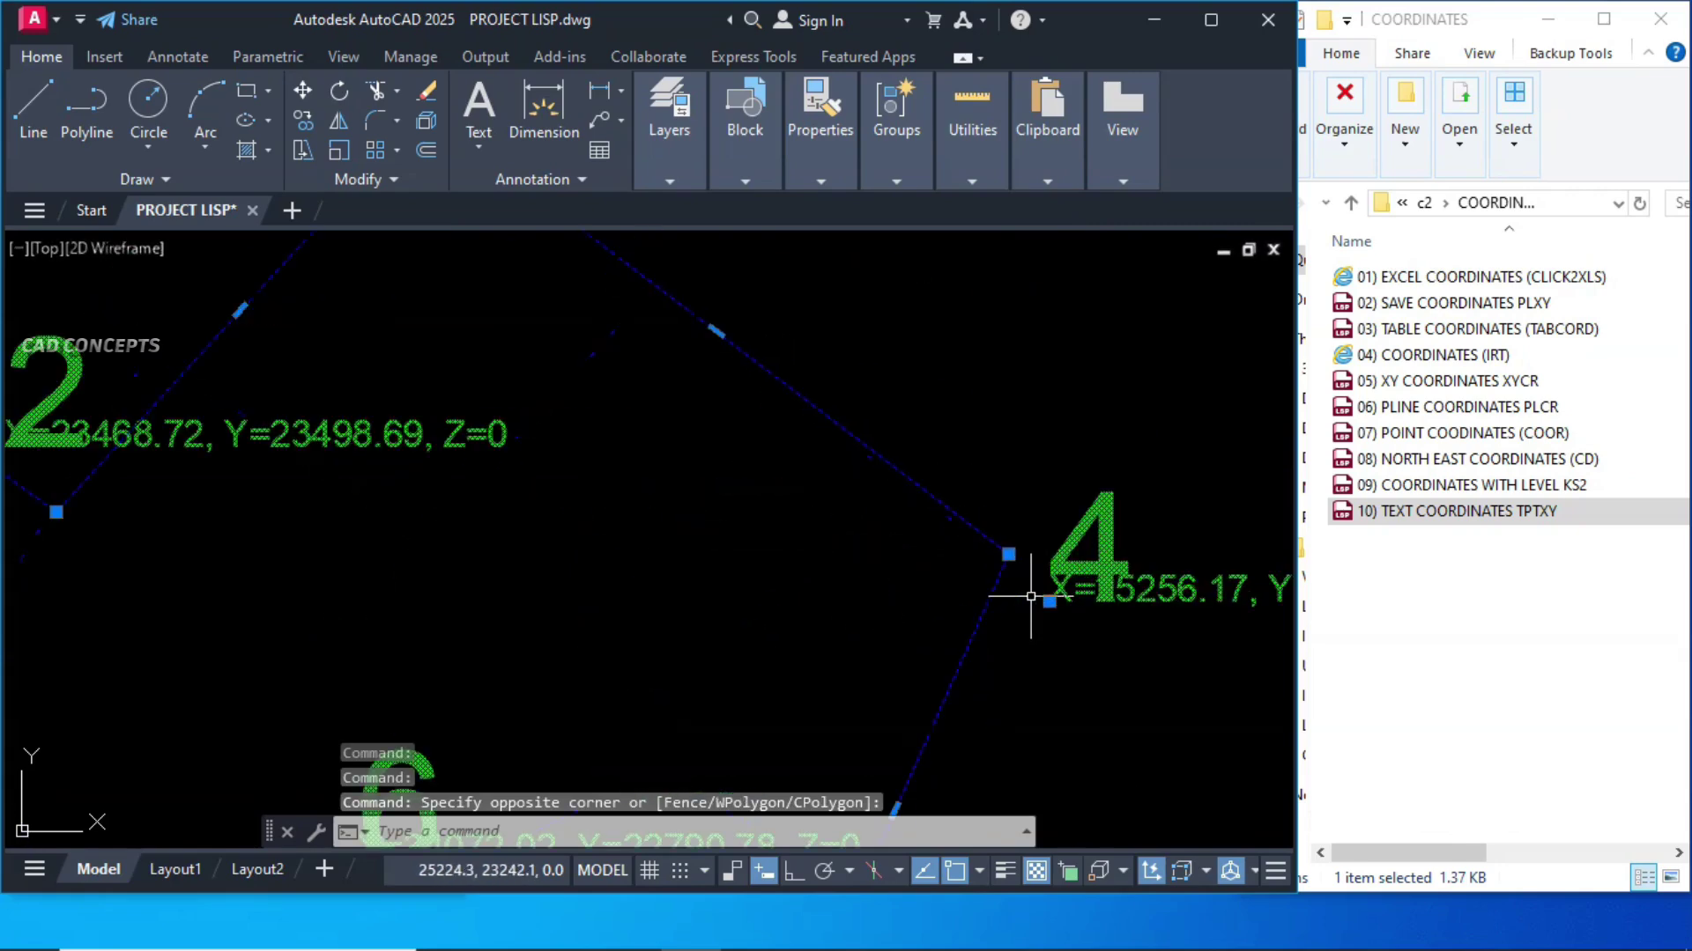
mouse_move(530, 240)
middle_mouse_down()
mouse_move(815, 593)
mouse_move(827, 583)
middle_mouse_up()
middle_click_drag(334, 493, 836, 476)
mouse_move(583, 638)
middle_mouse_down()
mouse_move(611, 540)
mouse_move(767, 265)
middle_mouse_up()
middle_click_drag(427, 674, 596, 451)
middle_click_drag(779, 615, 569, 434)
scroll(477, 638, "down", 6)
middle_click_drag(565, 595, 623, 564)
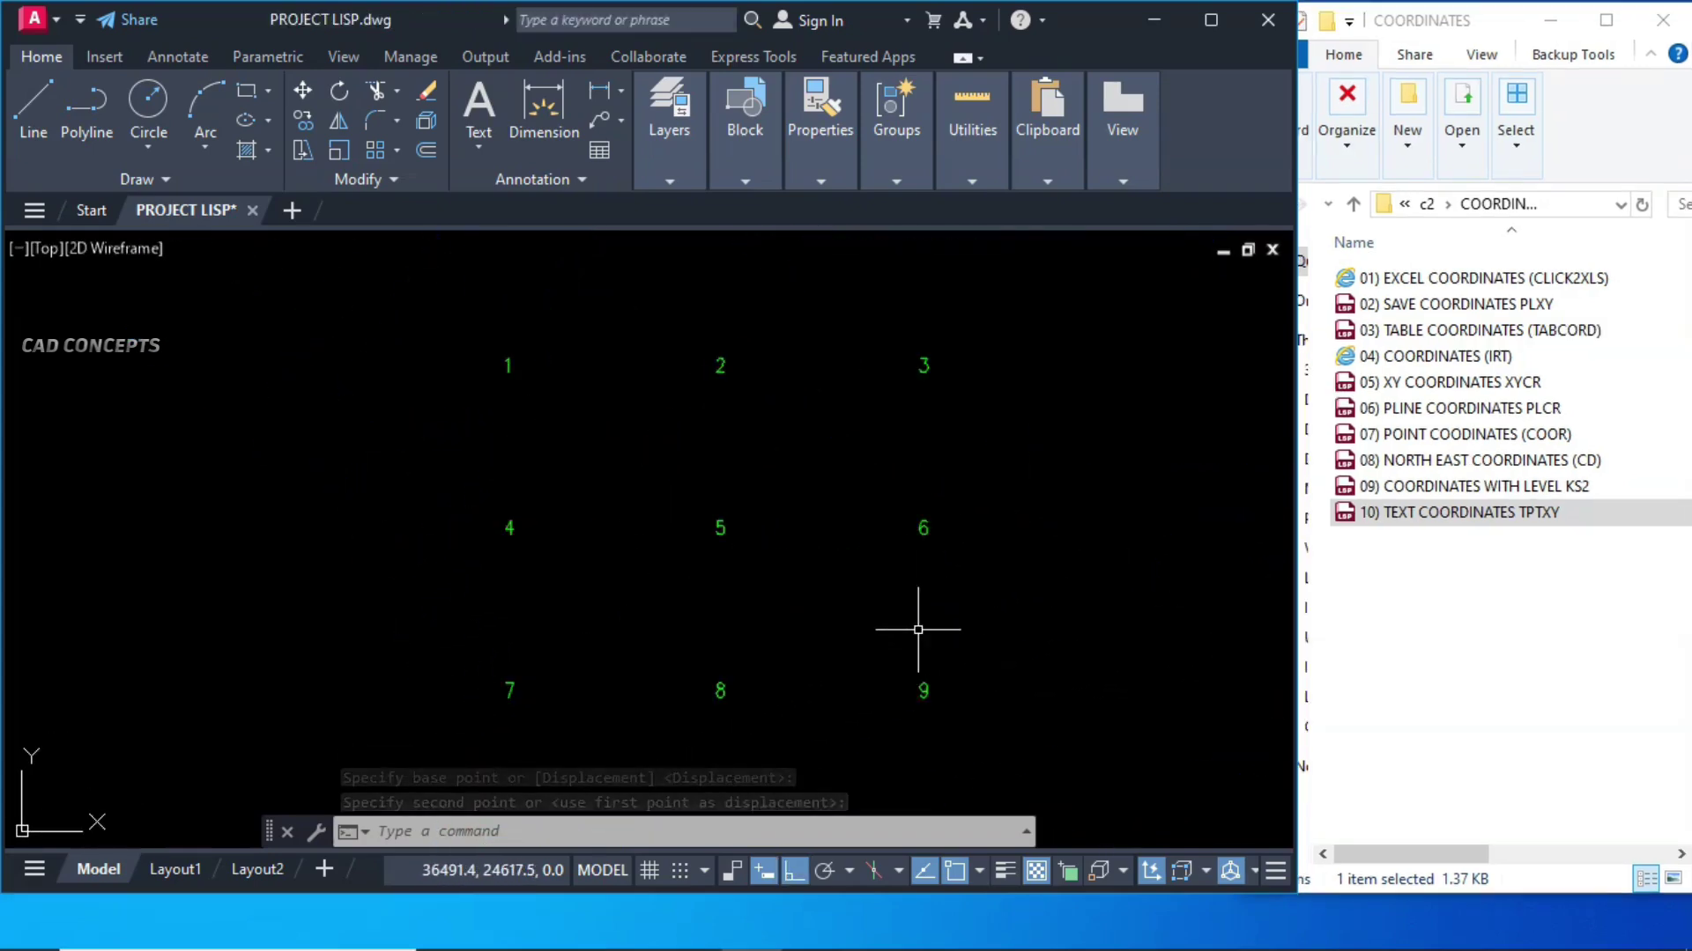
middle_click_drag(917, 634, 793, 634)
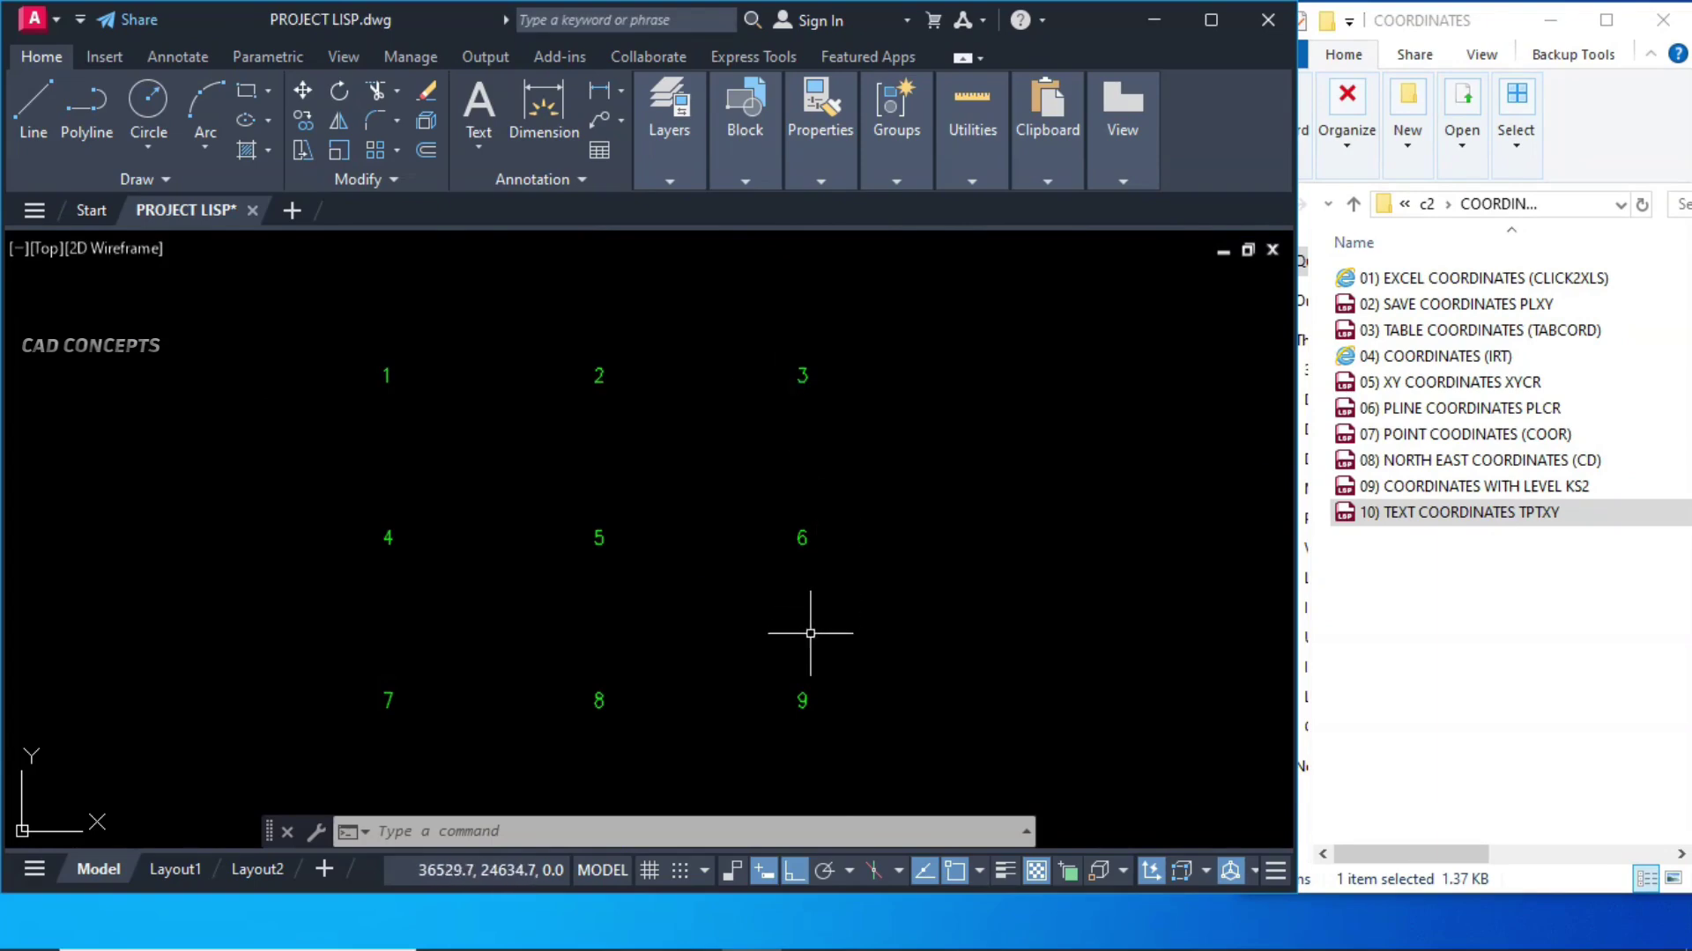
left_click(1453, 461)
left_click(1455, 435)
left_click(1463, 410)
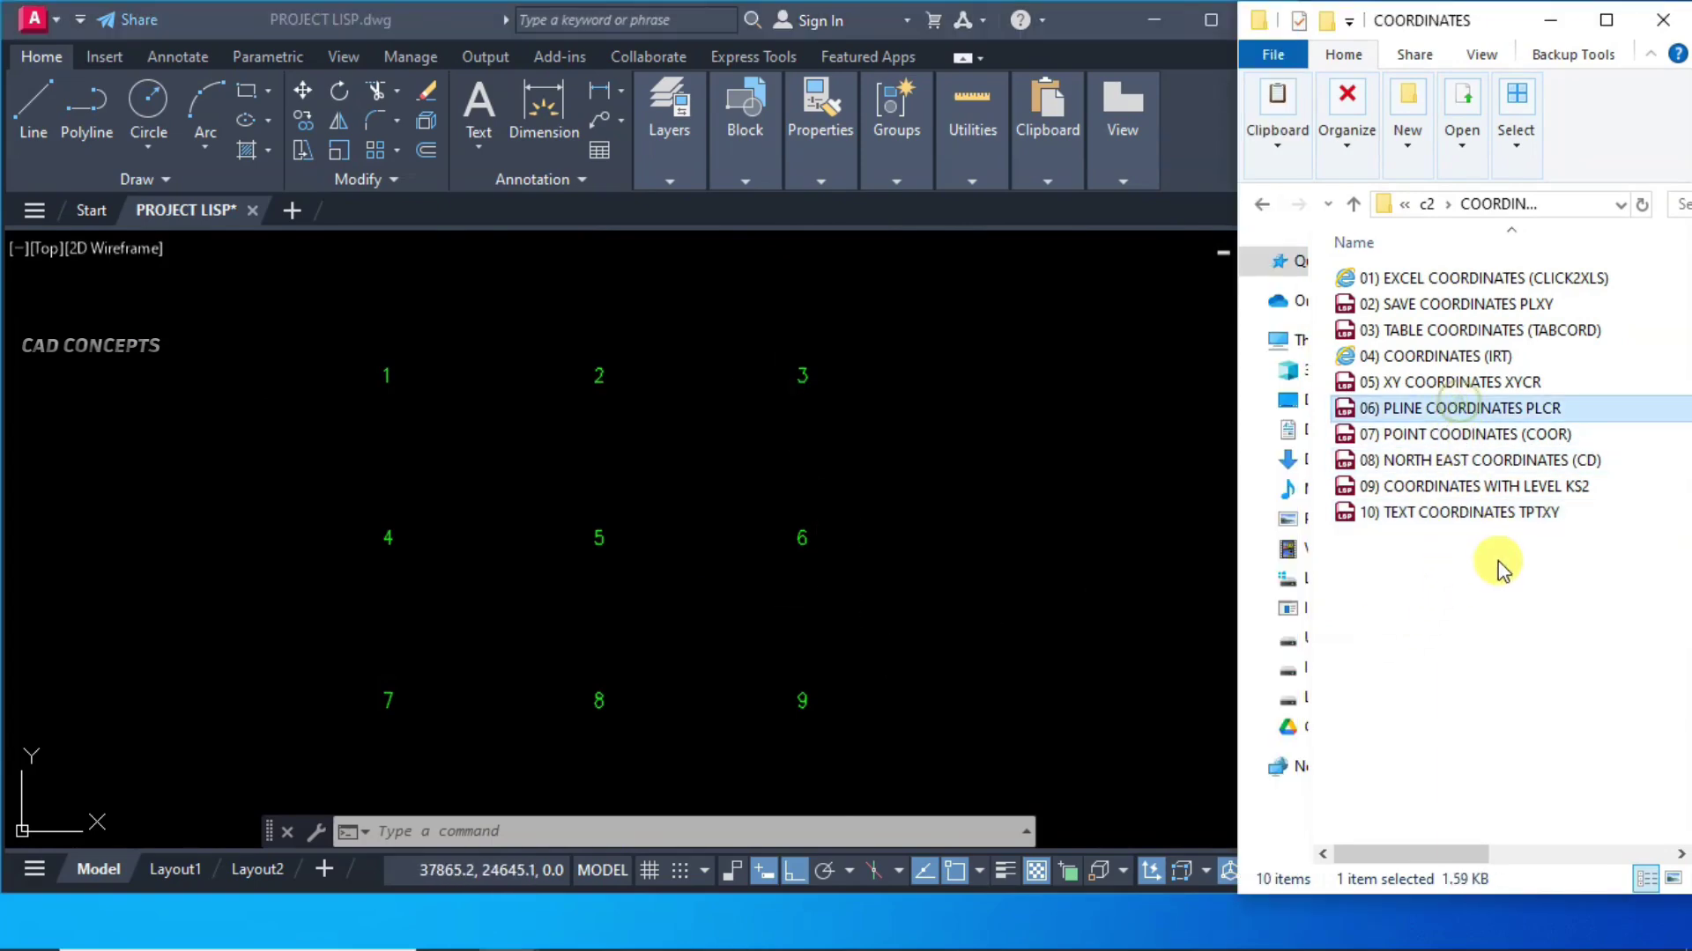
left_click_drag(1497, 561, 1402, 259)
left_click(1414, 535)
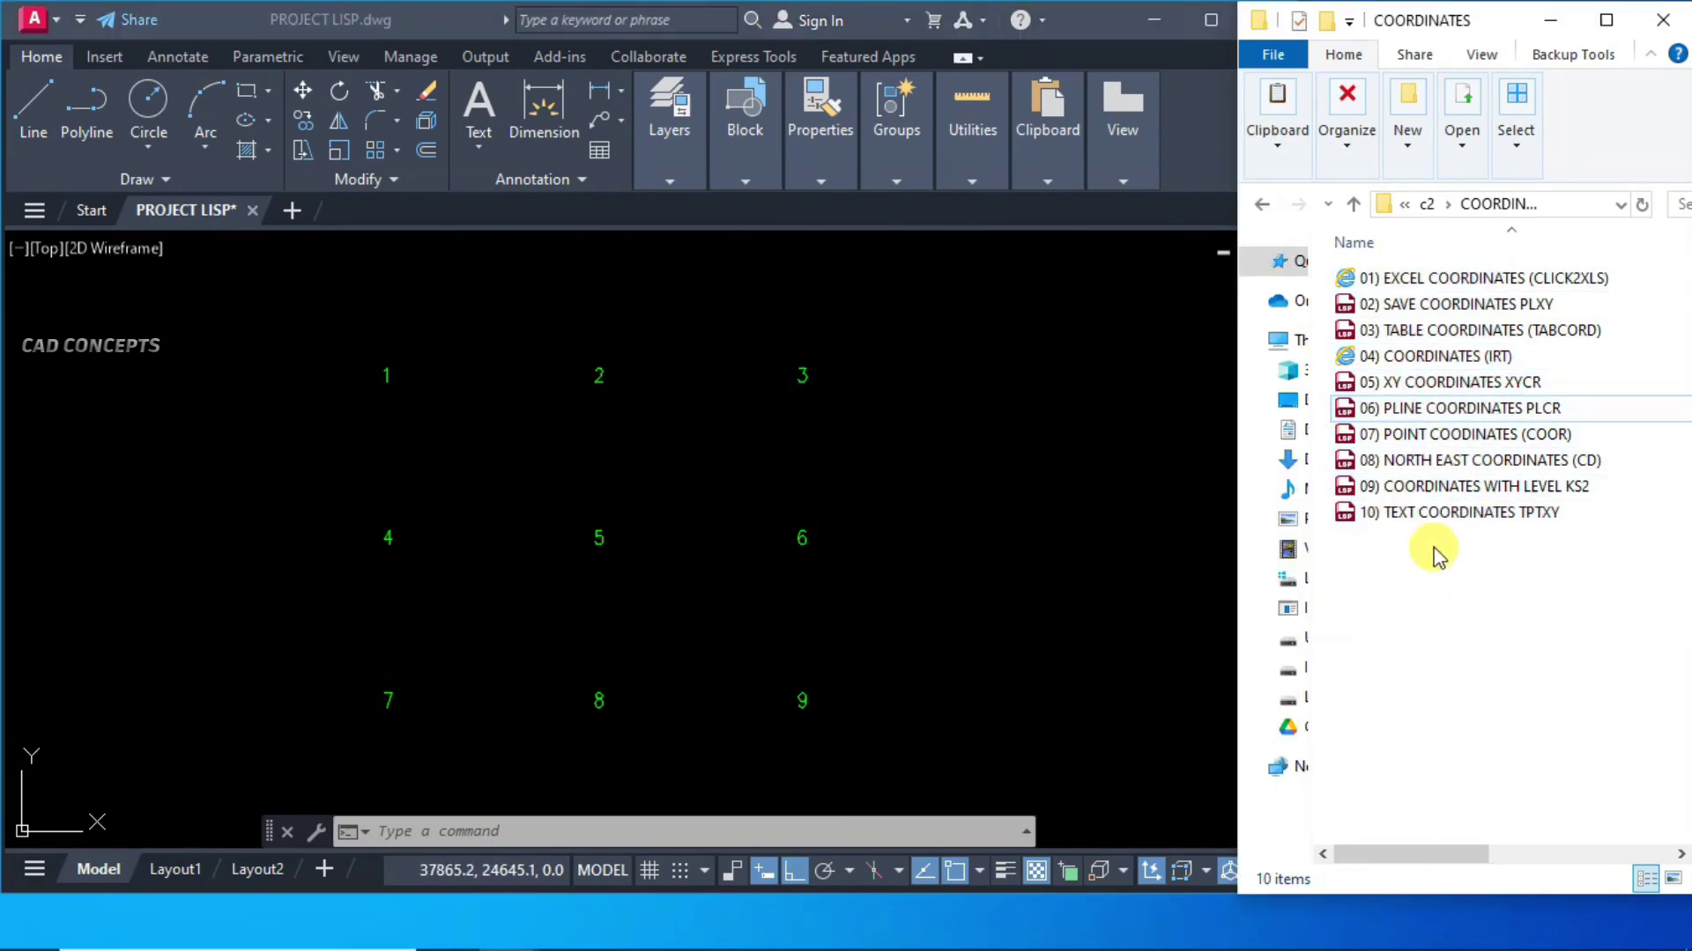
- Load the routine 10) TEXT COORDINATES TPTXY into the drawing with the grid of numbers 1 to 9
left_click_drag(1410, 513, 774, 622)
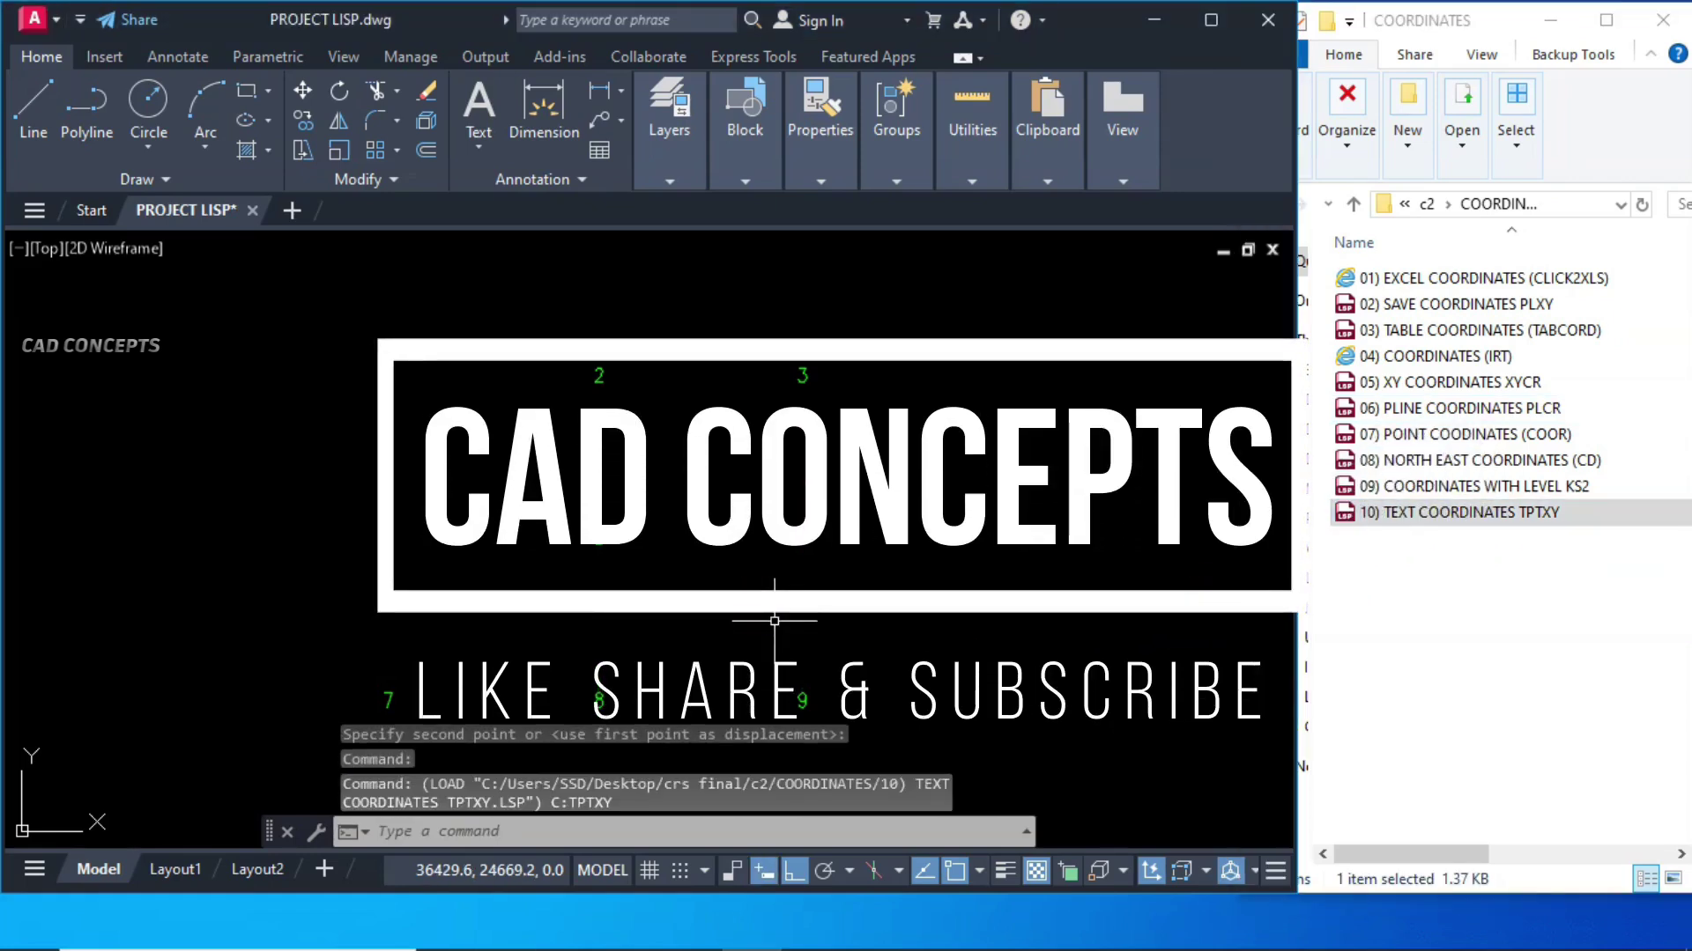